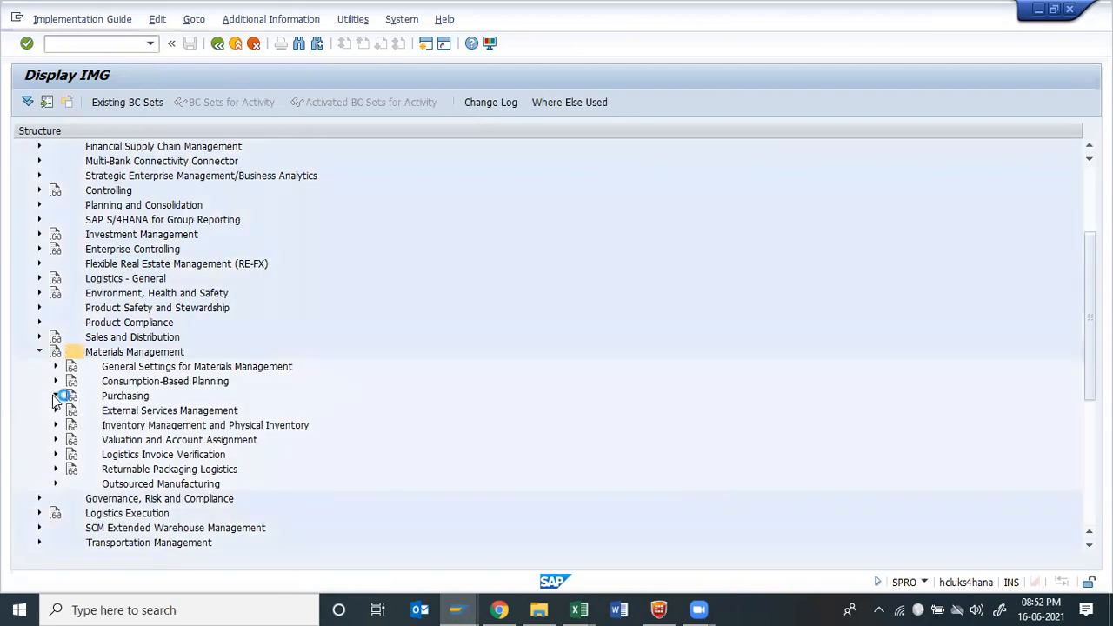
Expand Purchasing and Purchasing Info Record under Materials Management in the IMG and open Define Number Ranges.
click(55, 396)
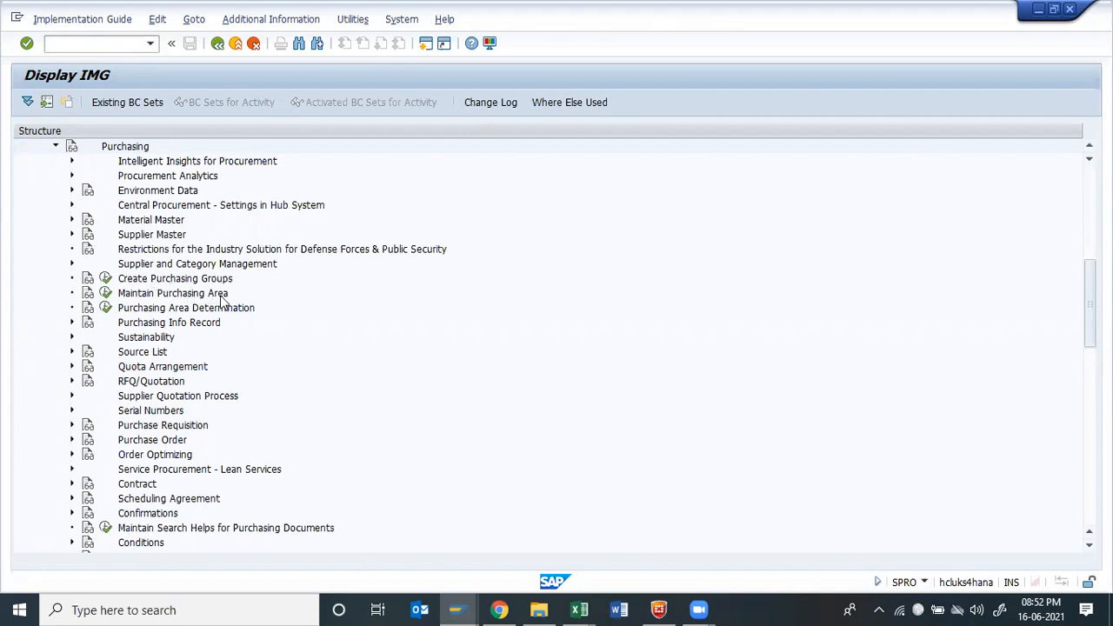
click(146, 323)
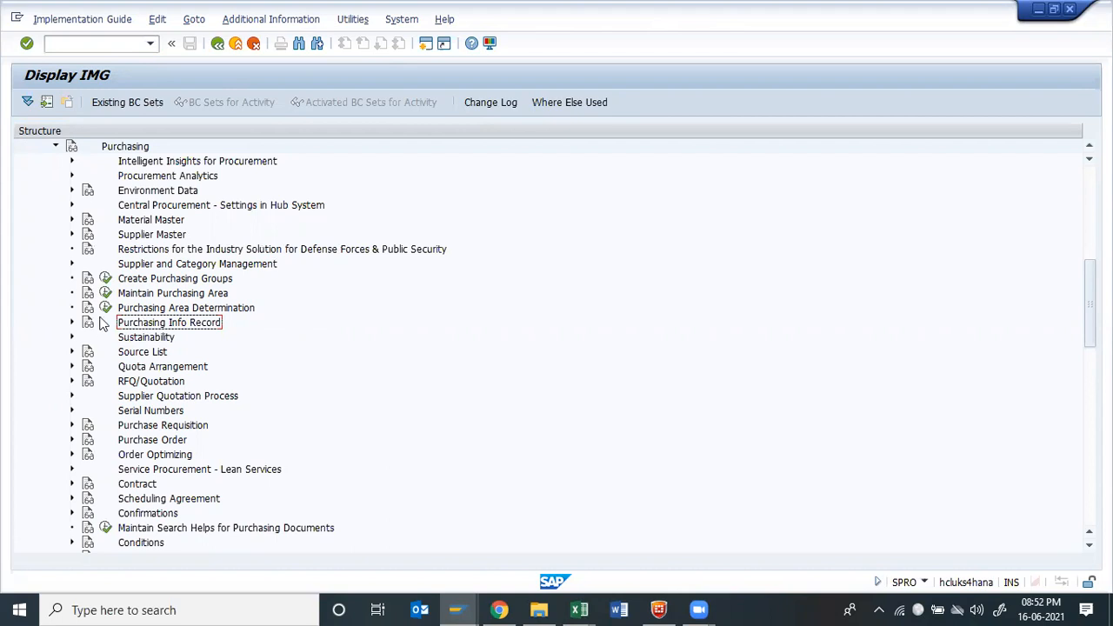
click(72, 323)
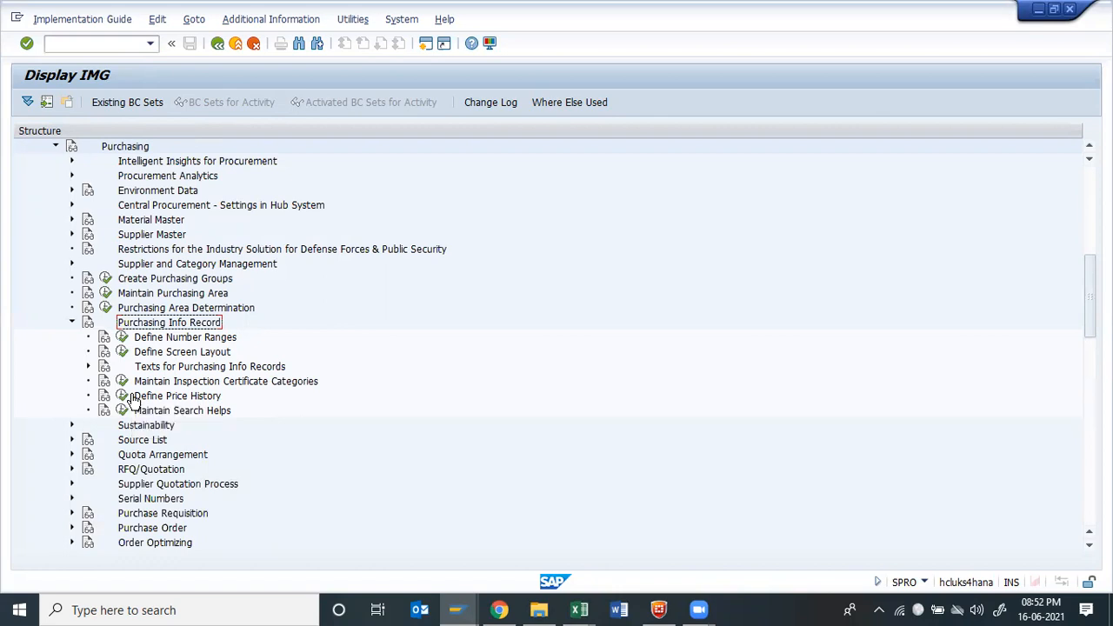
click(122, 338)
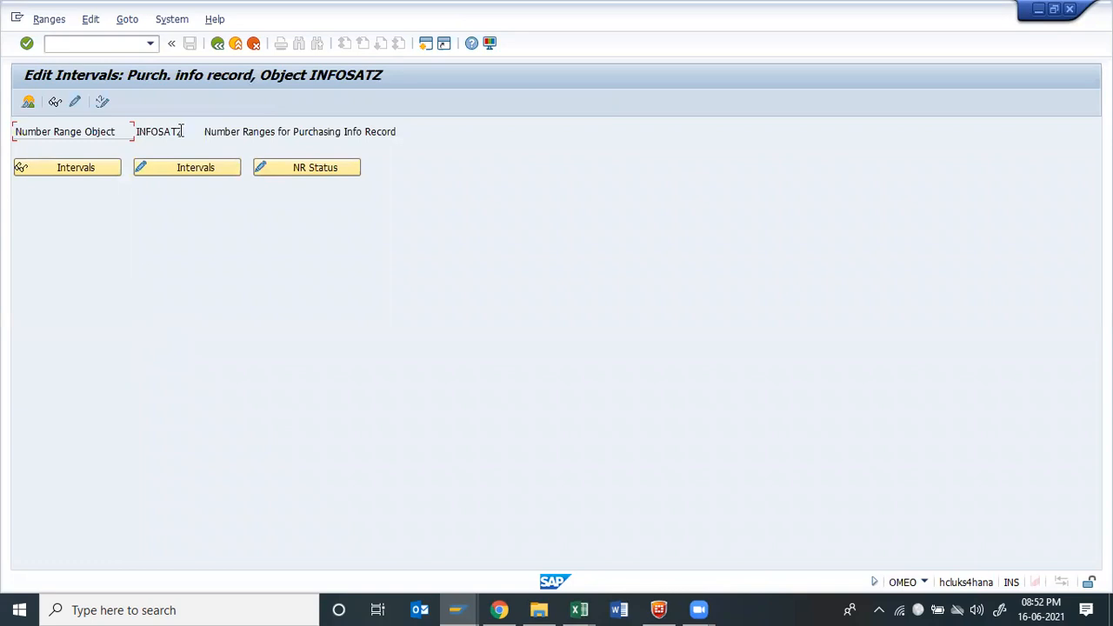
Open the INFOSATZ number range intervals for editing, examine interval 03, and return to the number range object screen.
click(163, 168)
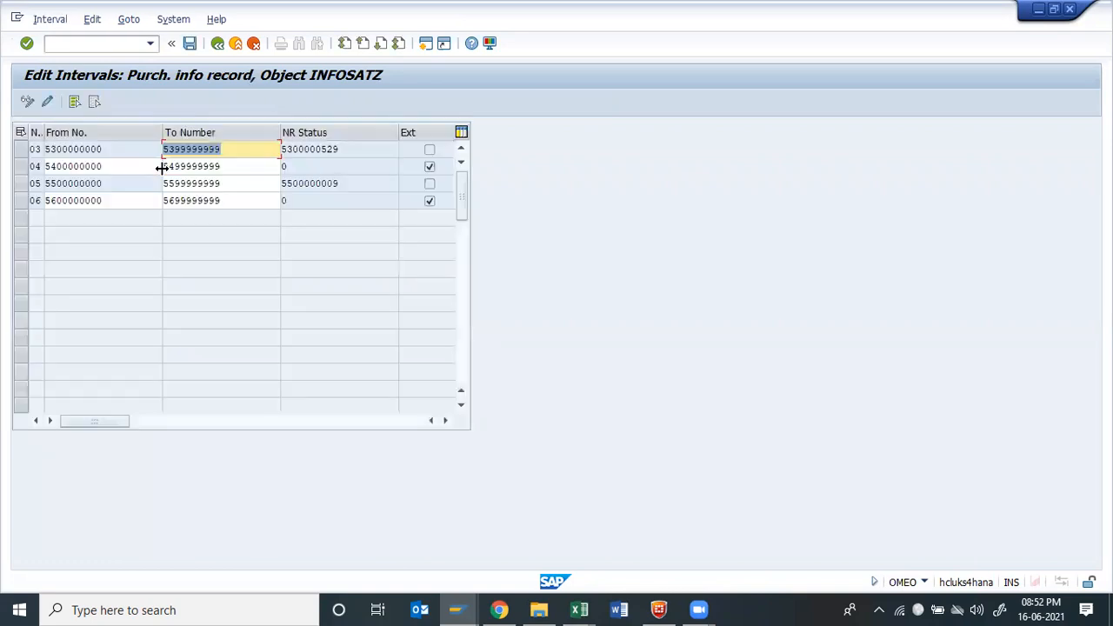
click(23, 151)
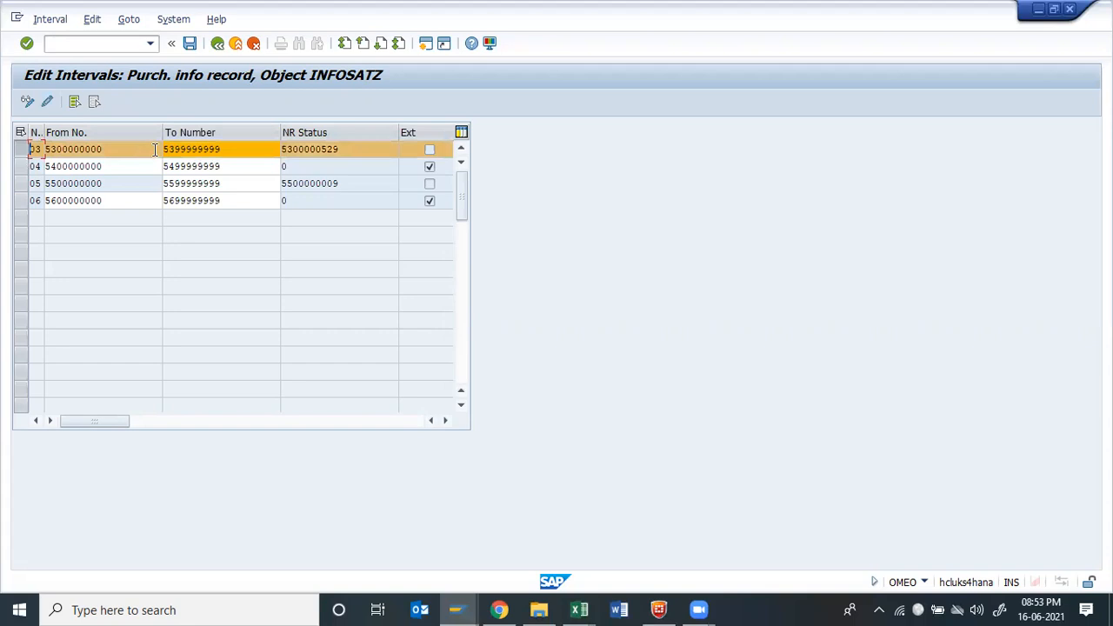
drag(136, 144, 41, 149)
click(22, 150)
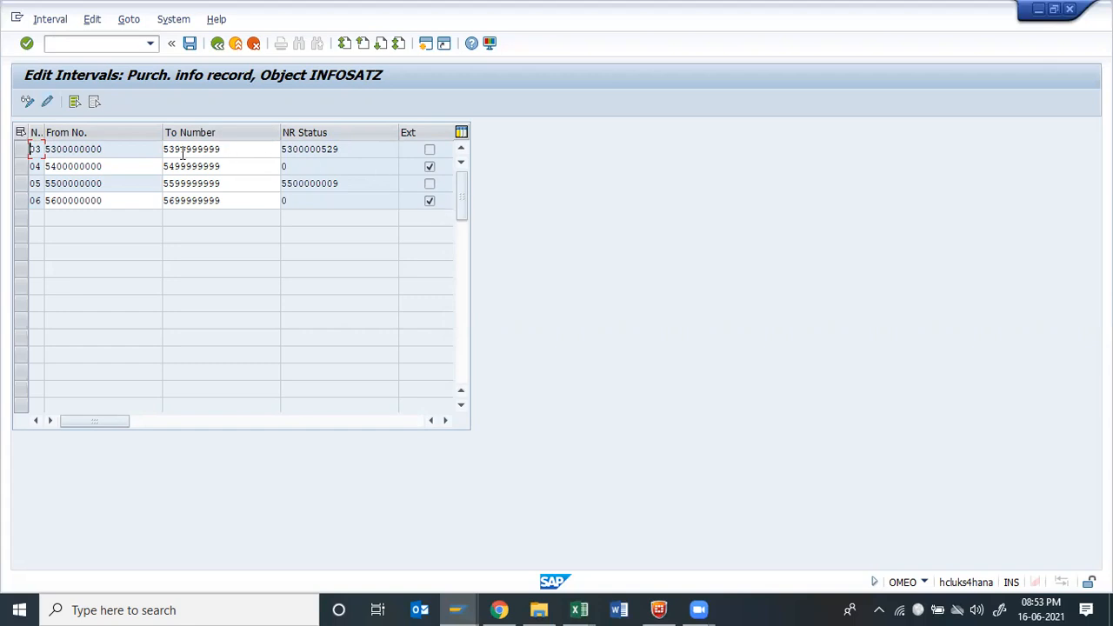
click(213, 45)
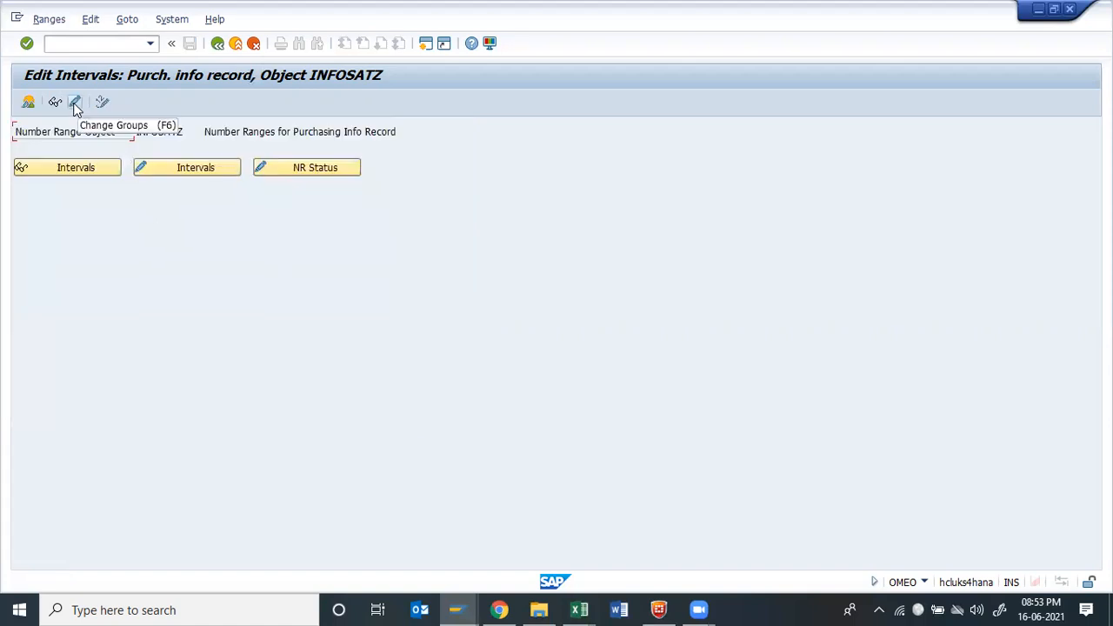
Review the purchasing info record number range groups and the group selection for element IL, and return to SAP Easy Access.
click(75, 103)
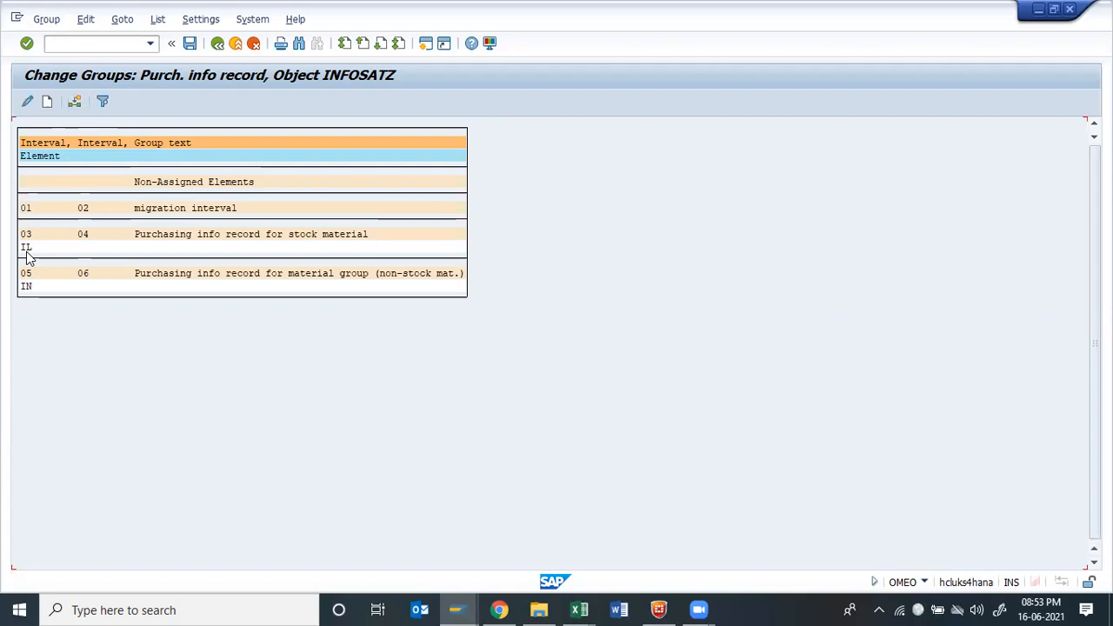
click(26, 248)
click(74, 103)
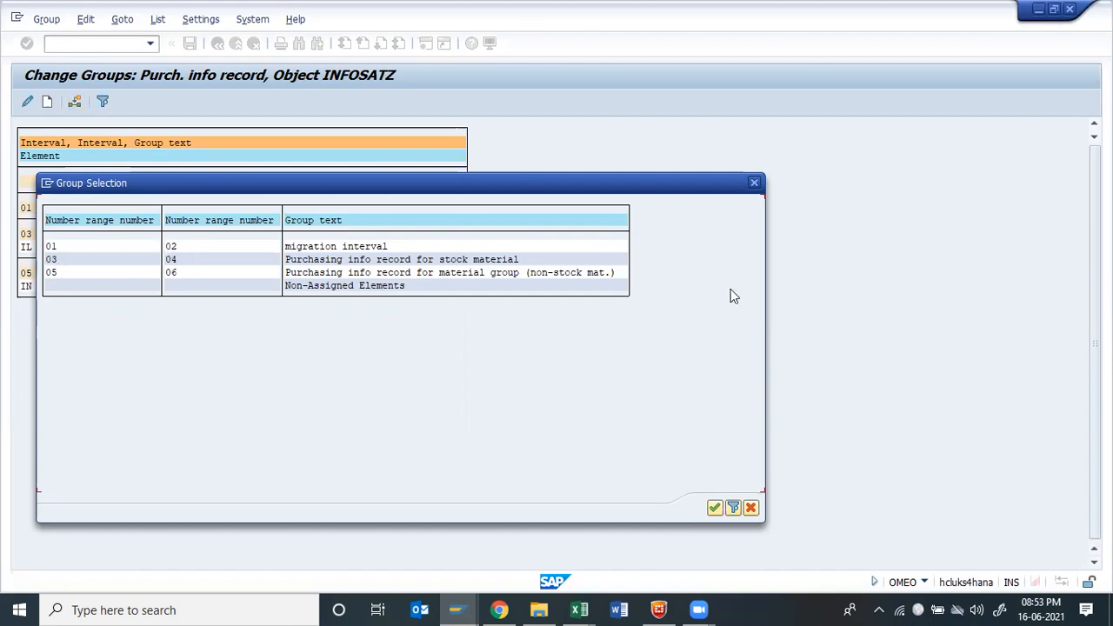
click(751, 508)
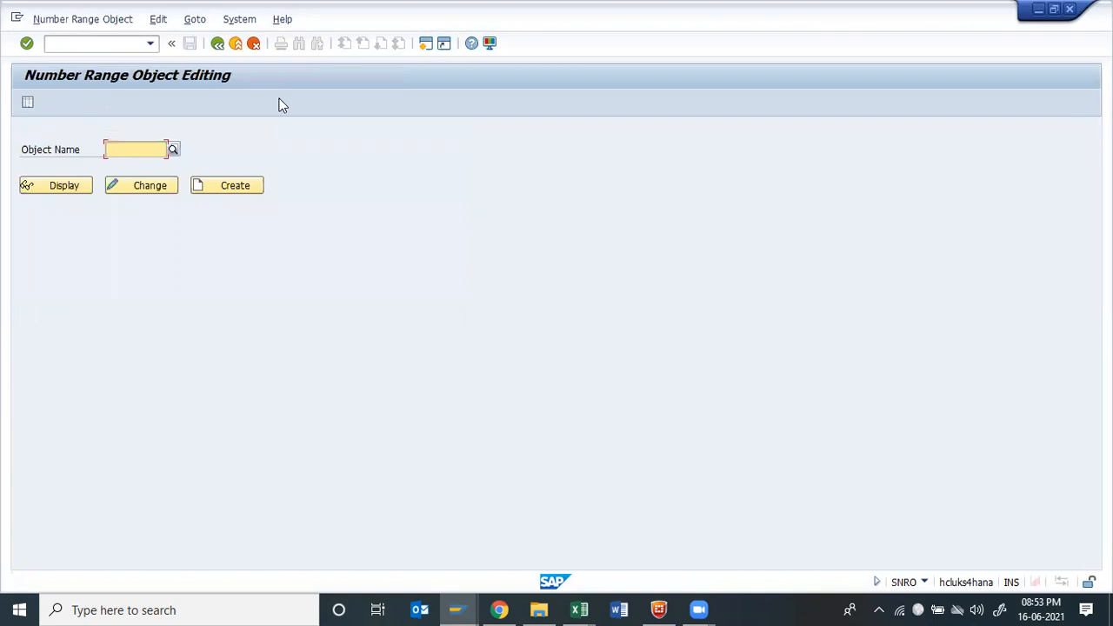
click(219, 46)
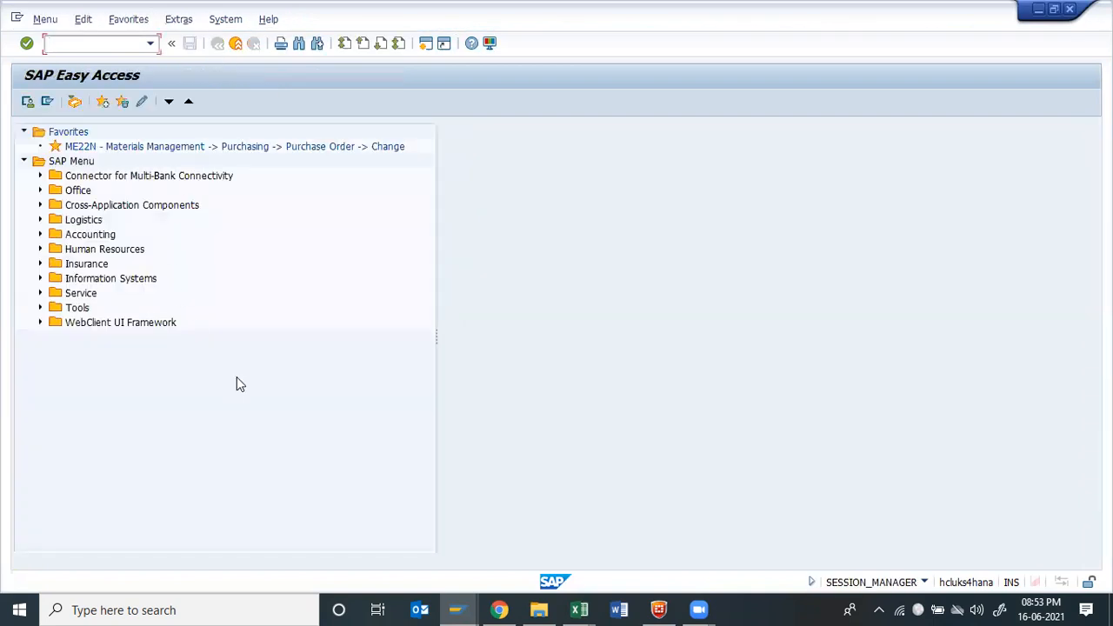
Copy the transaction code OMEO for PIR number ranges from the SAP MM.xlsx workbook in Excel and run it in SAP.
key(alt+Tab)
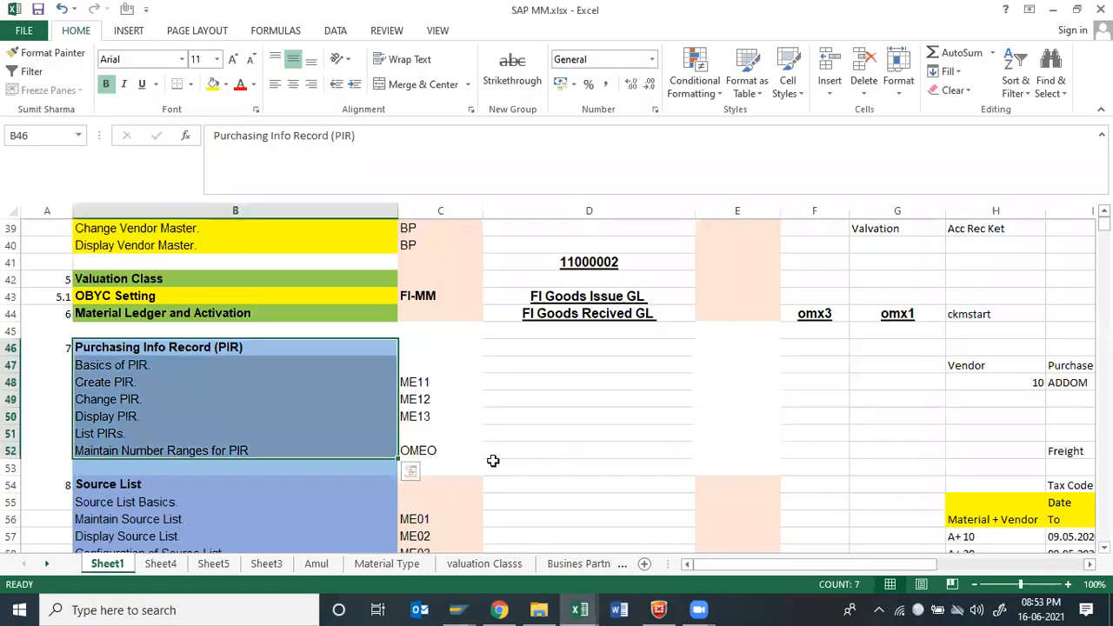
click(426, 450)
mouse_move(557, 608)
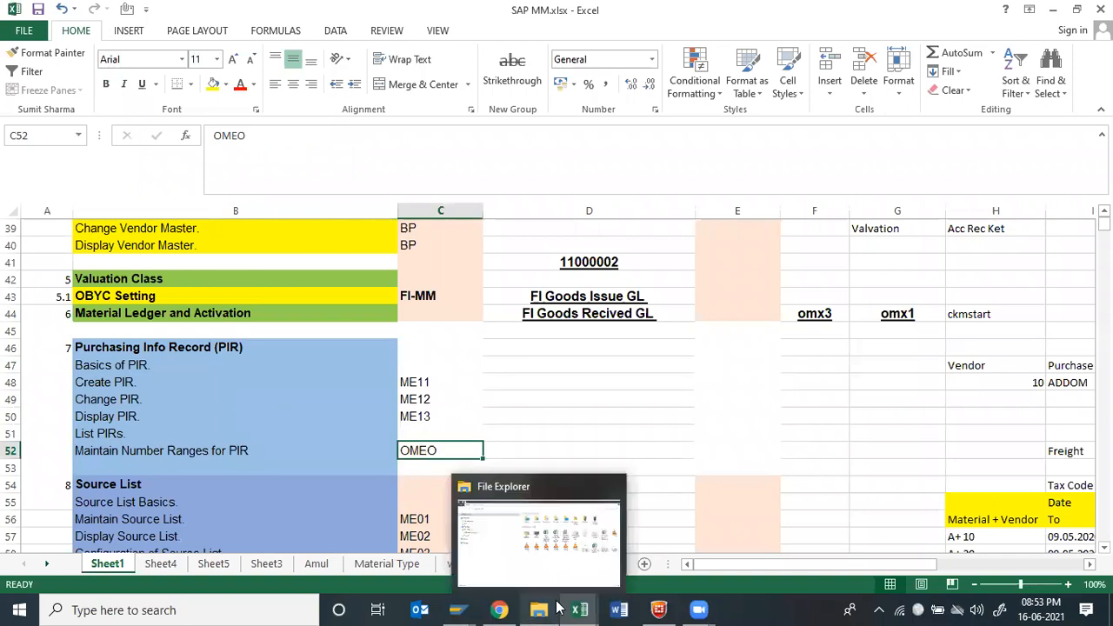
key(ctrl+c)
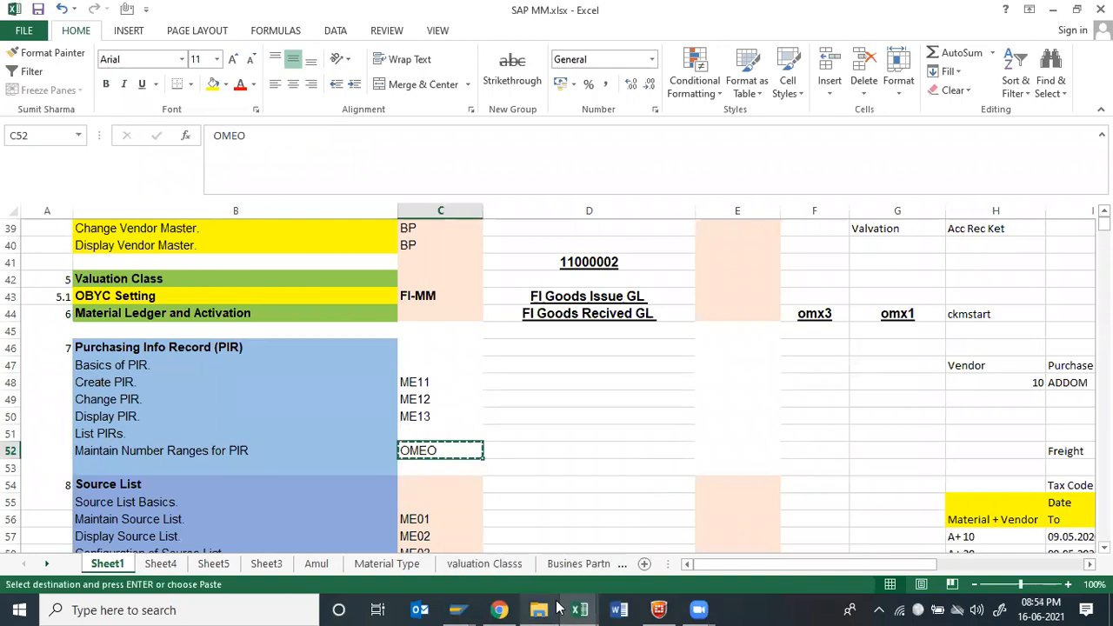
key(alt+Tab)
key(ctrl+v)
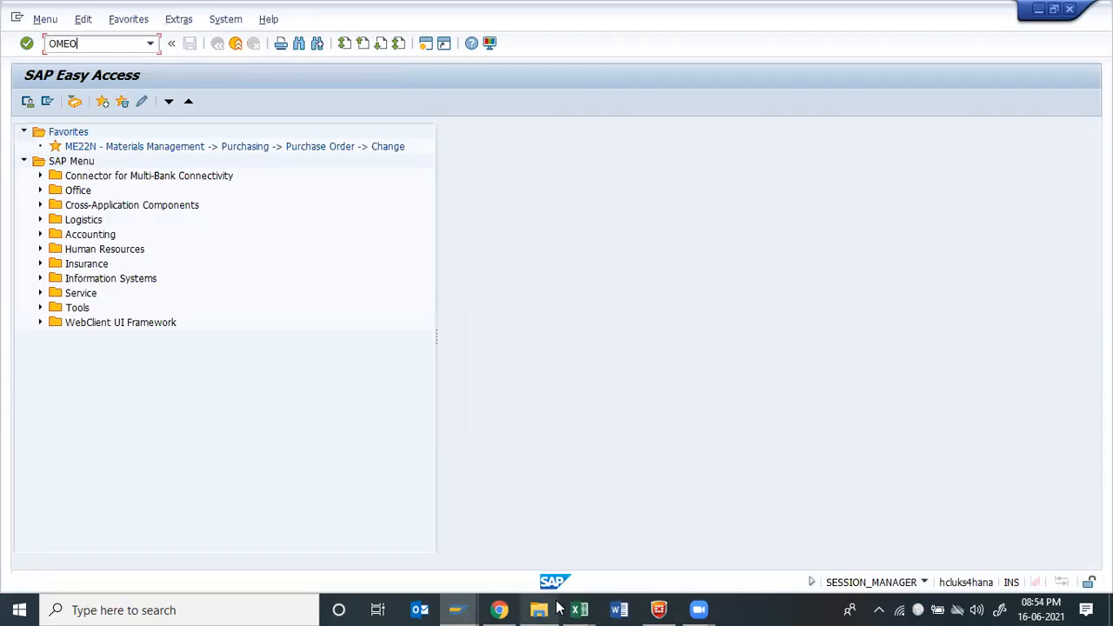
key(Return)
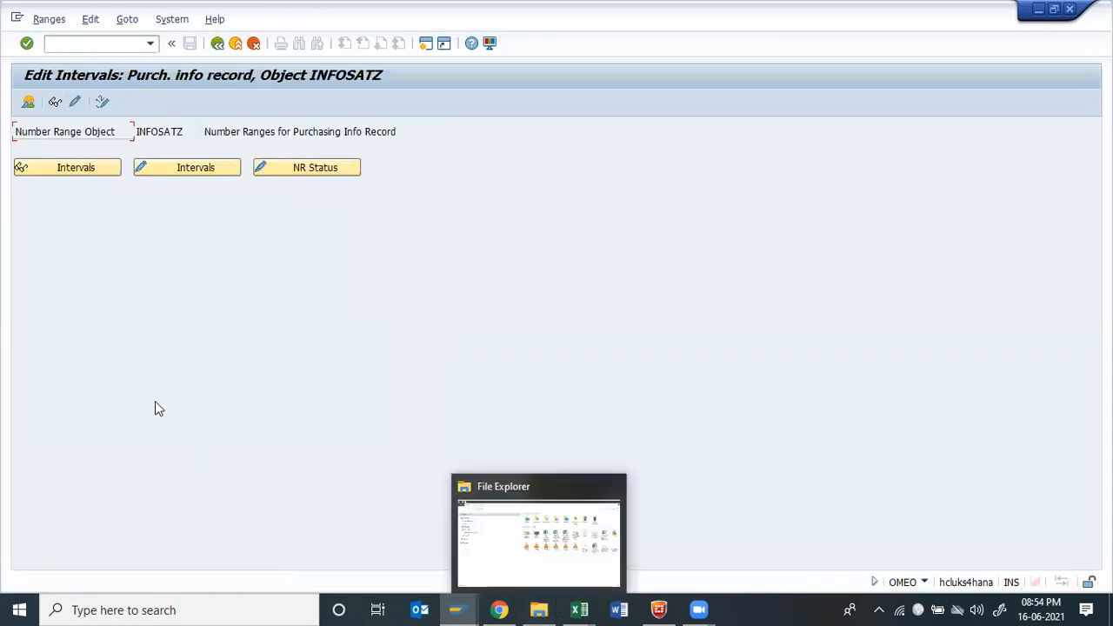
Display the INFOSATZ number range intervals and return to SAP Easy Access.
click(90, 173)
key(F3)
key(F3)
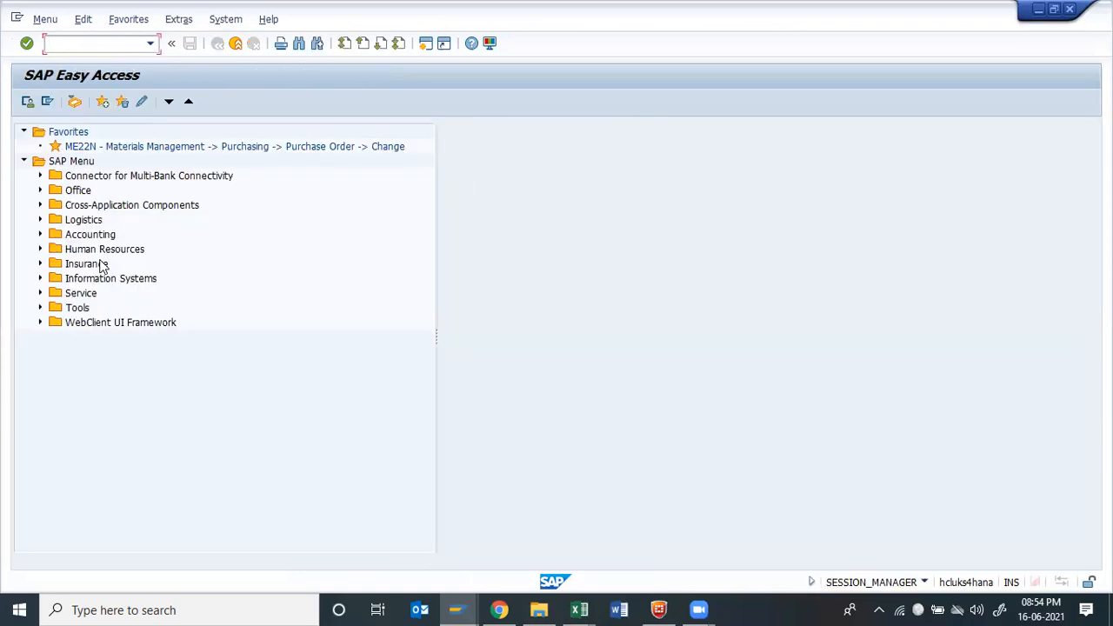
Run transaction SPRO, display the SAP Reference IMG, and expand the Materials Management node.
text(snro)
key(Return)
key(F5)
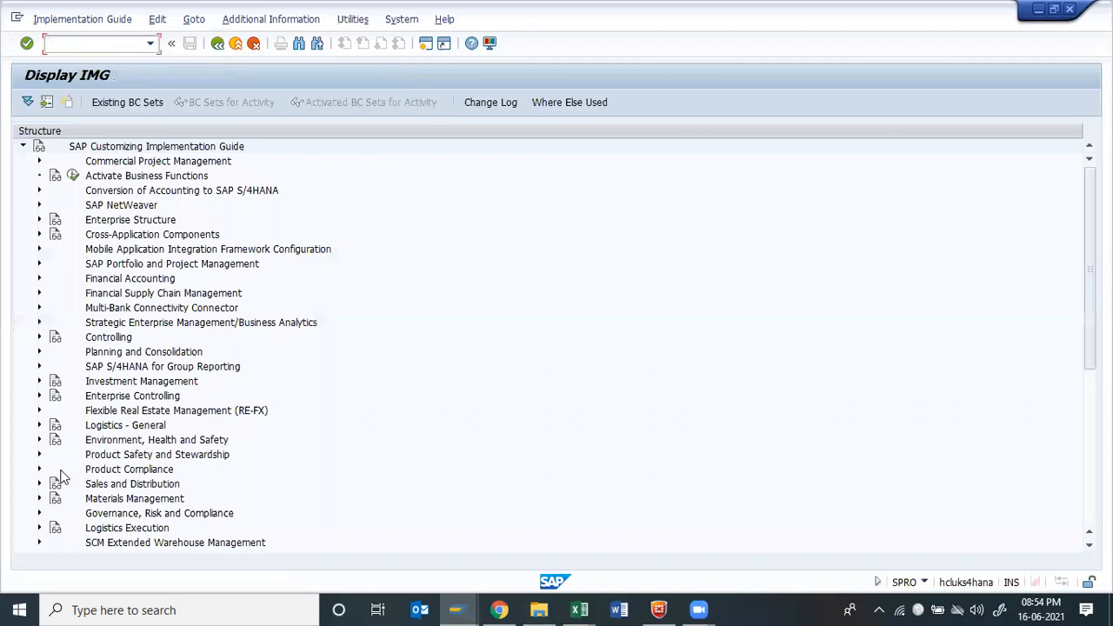
double_click(69, 495)
Expand Purchasing and its Purchasing Info Record node, and open the Define Screen Layout activity.
key(Down)
key(Down)
key(Down)
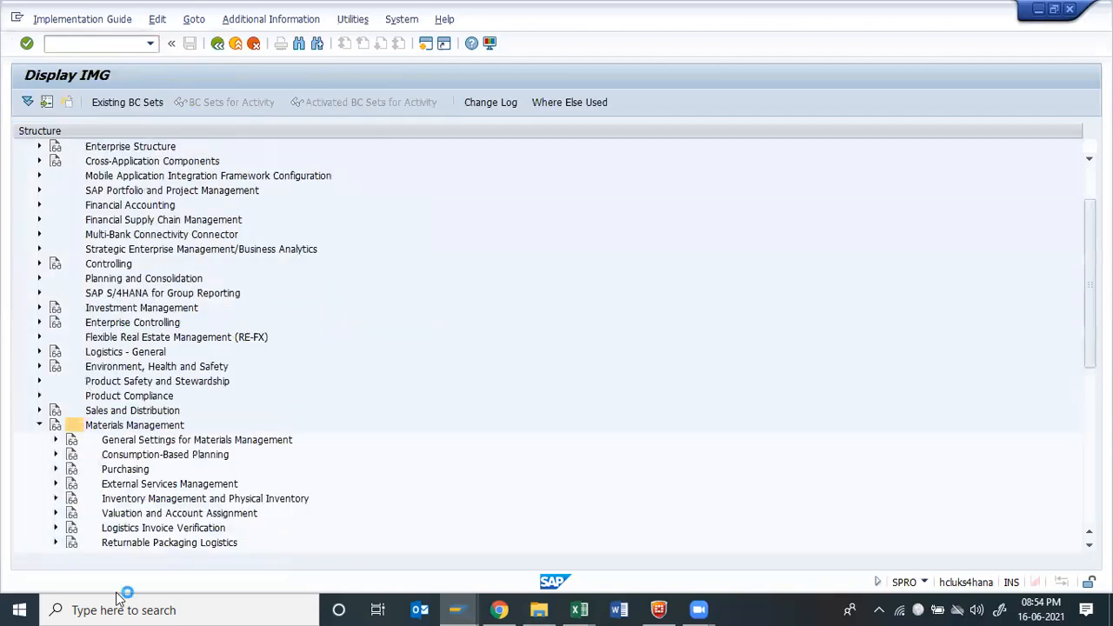
key(Right)
key(Down)
key(Down)
key(Down)
key(Down)
key(Down)
key(Down)
key(Down)
key(Down)
key(Down)
key(Down)
key(Down)
key(Down)
key(Down)
key(Up)
key(Right)
key(Down)
key(Down)
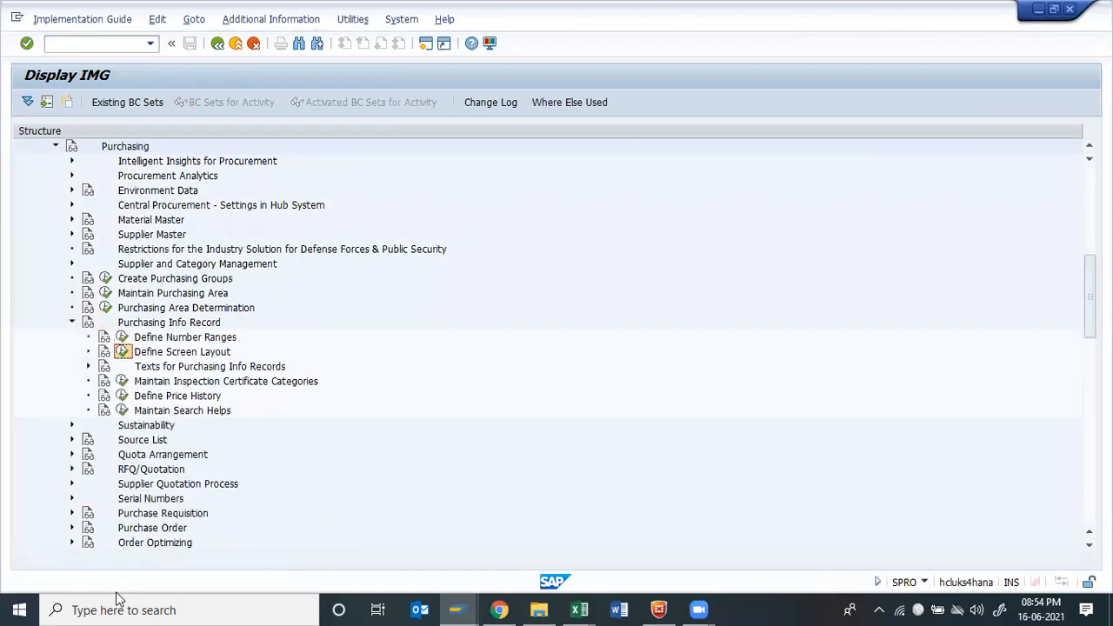
click(122, 352)
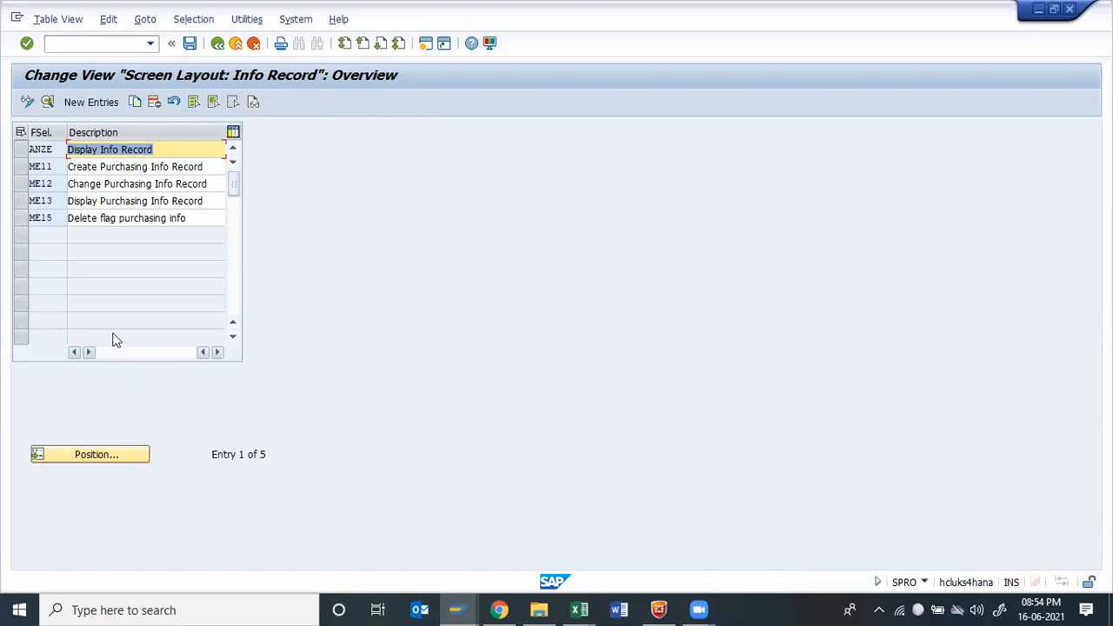
Open the Basic Data field selection group of the ME11 Create Purchasing Info Record layout.
click(52, 169)
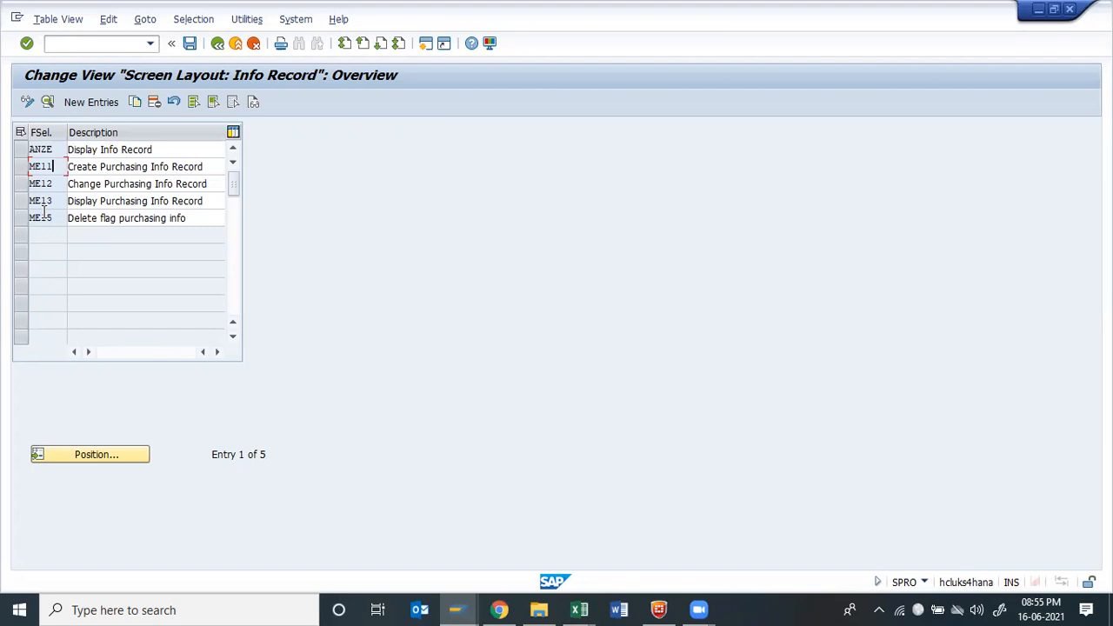
click(139, 171)
double_click(141, 170)
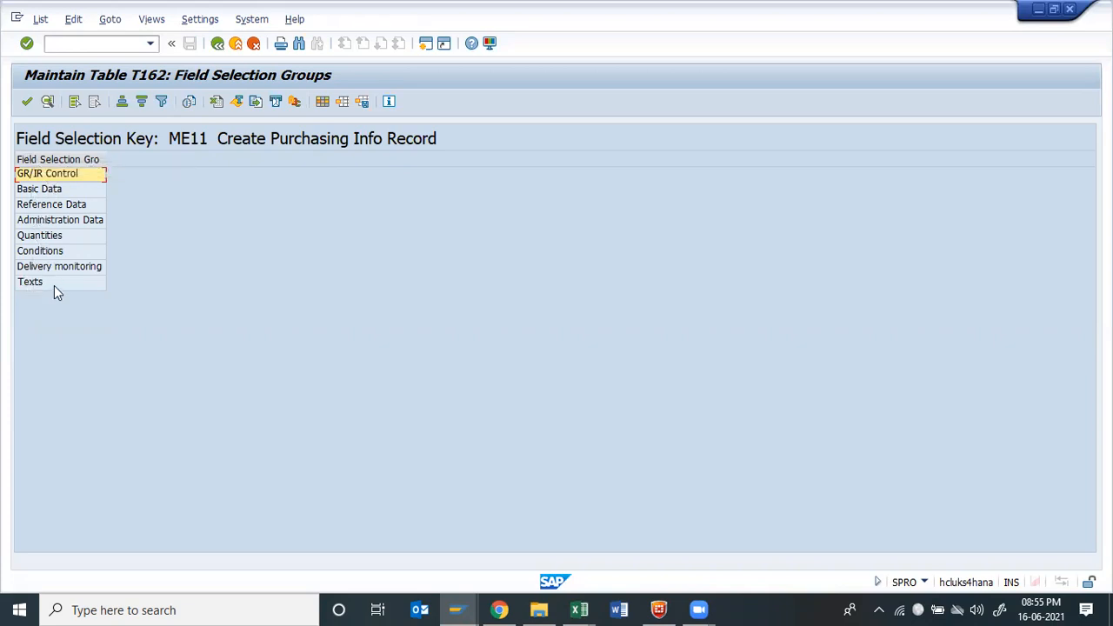
click(53, 192)
double_click(64, 191)
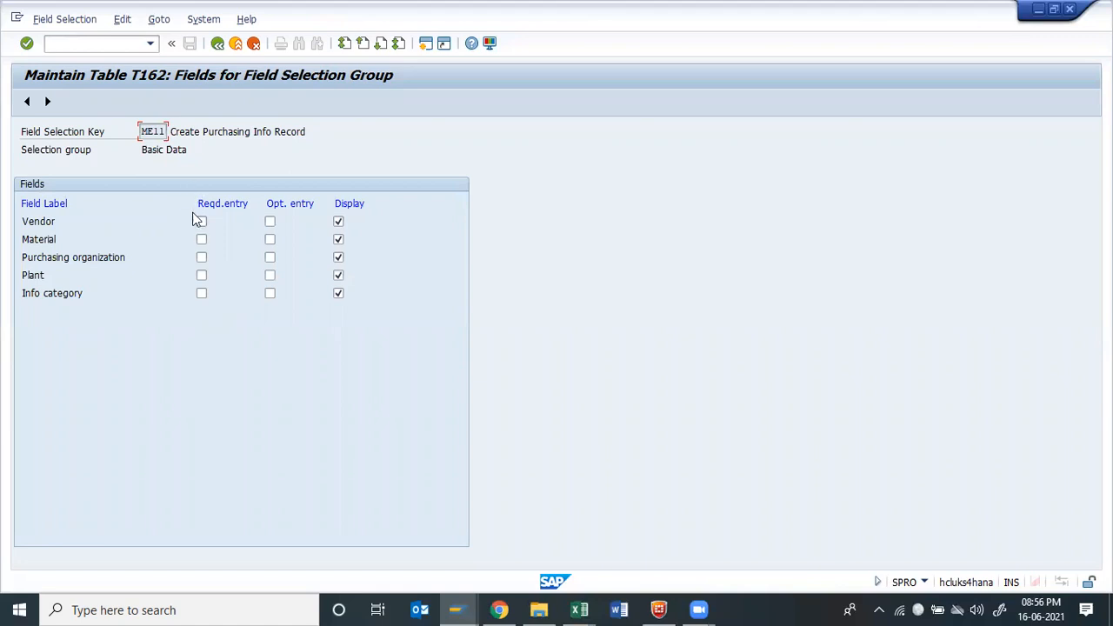
Open the GR/IR Control group of ME11 and try the required and optional entry settings for Valuation type.
click(224, 46)
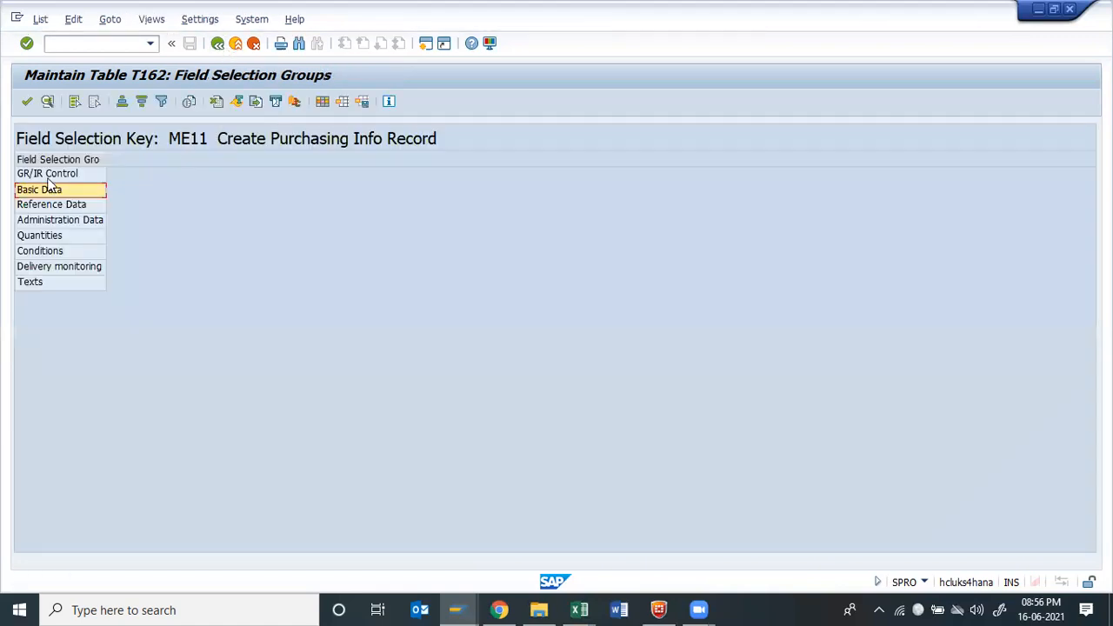
double_click(50, 174)
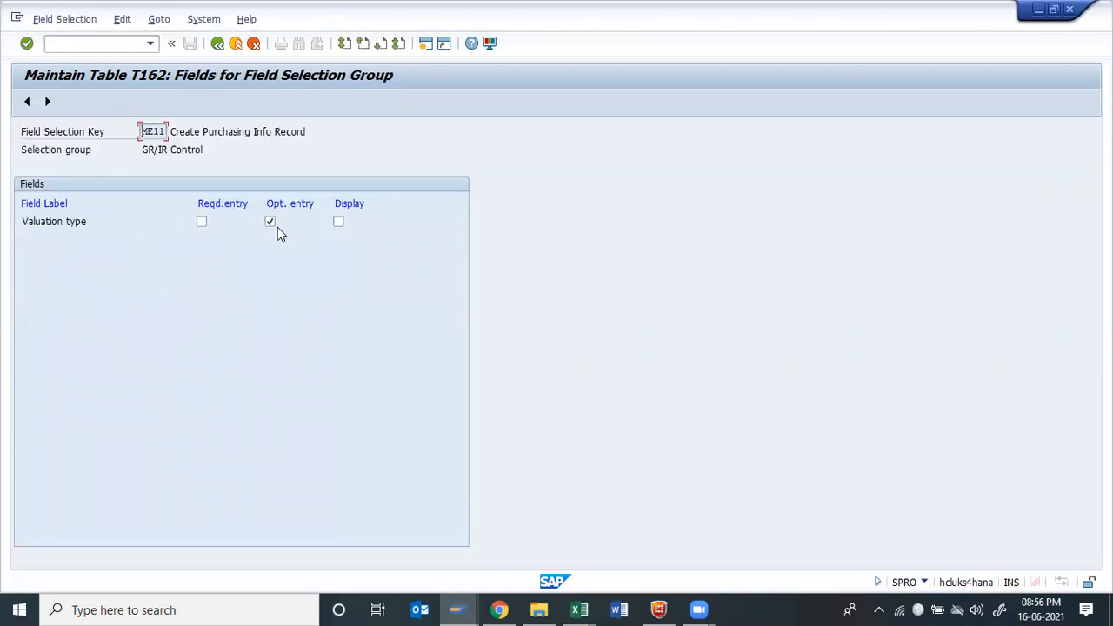
click(202, 224)
click(270, 224)
click(201, 222)
Examine the field settings of the ME11 groups from Basic Data through Texts, and return to the screen layout overview.
click(47, 102)
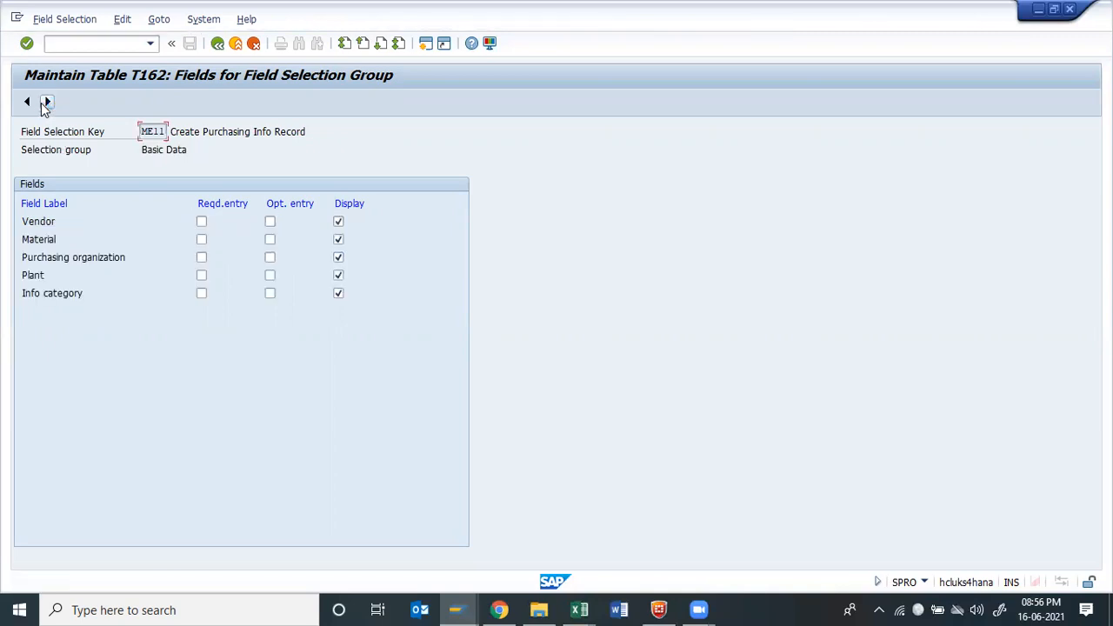
click(48, 103)
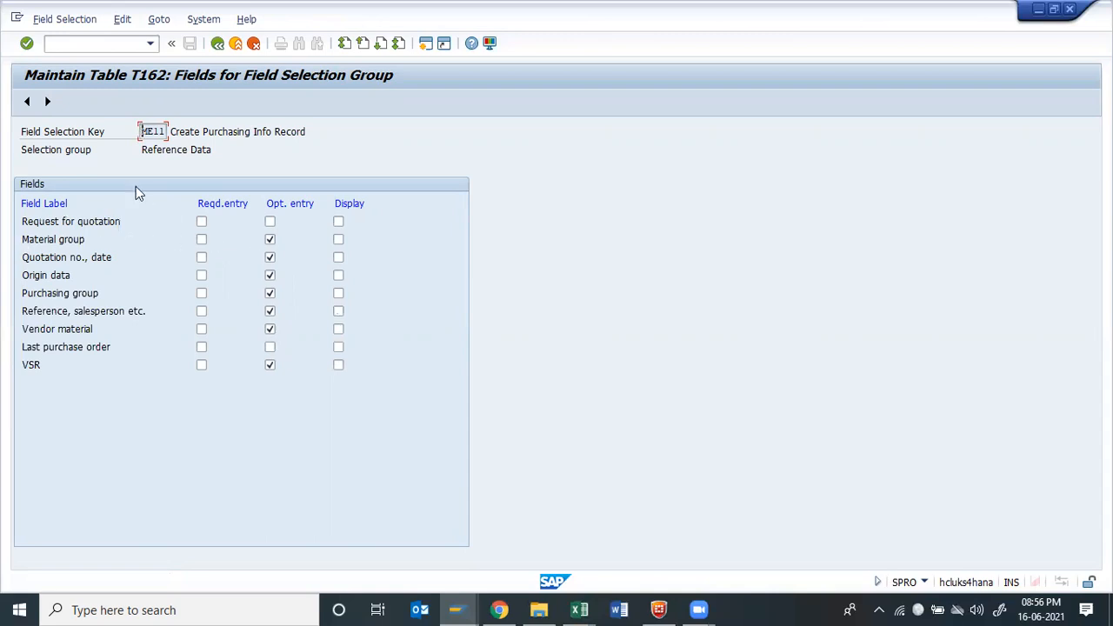
click(48, 102)
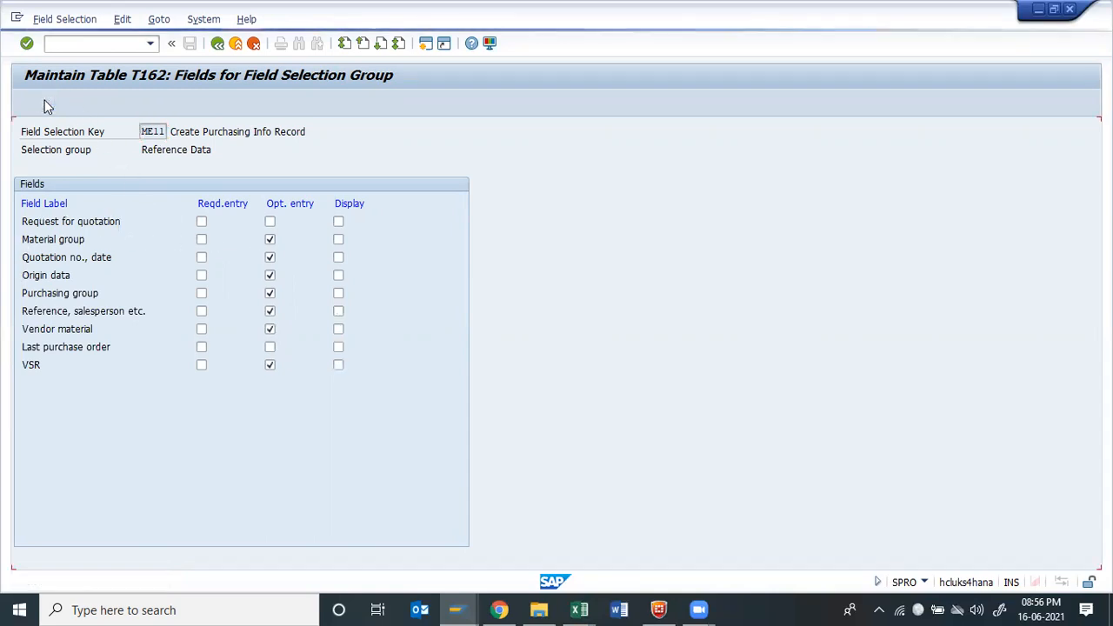
click(48, 101)
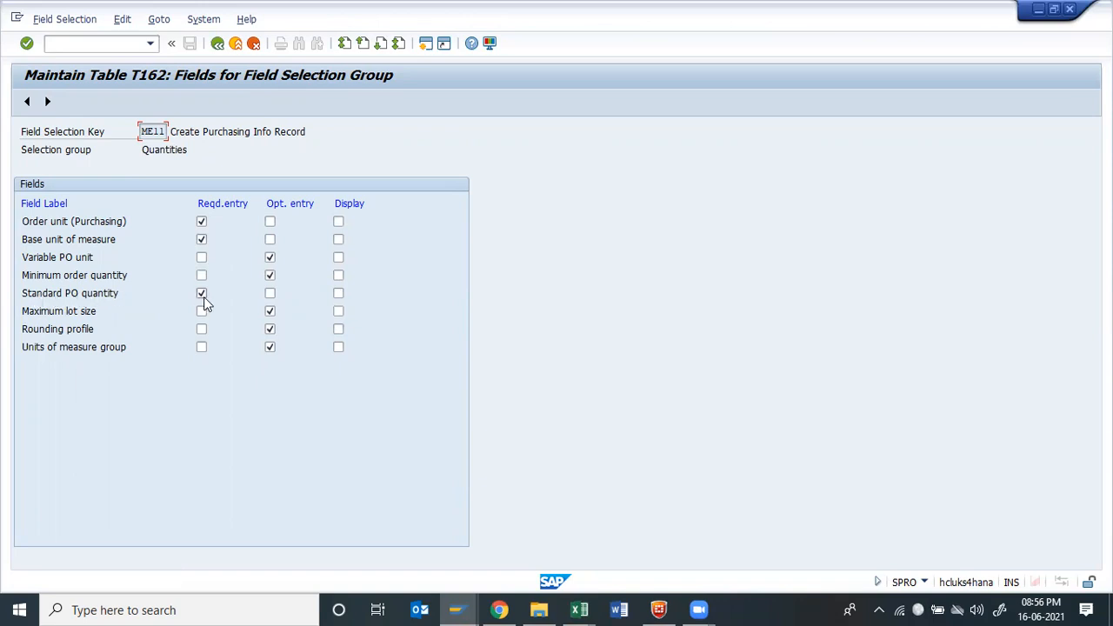
click(47, 102)
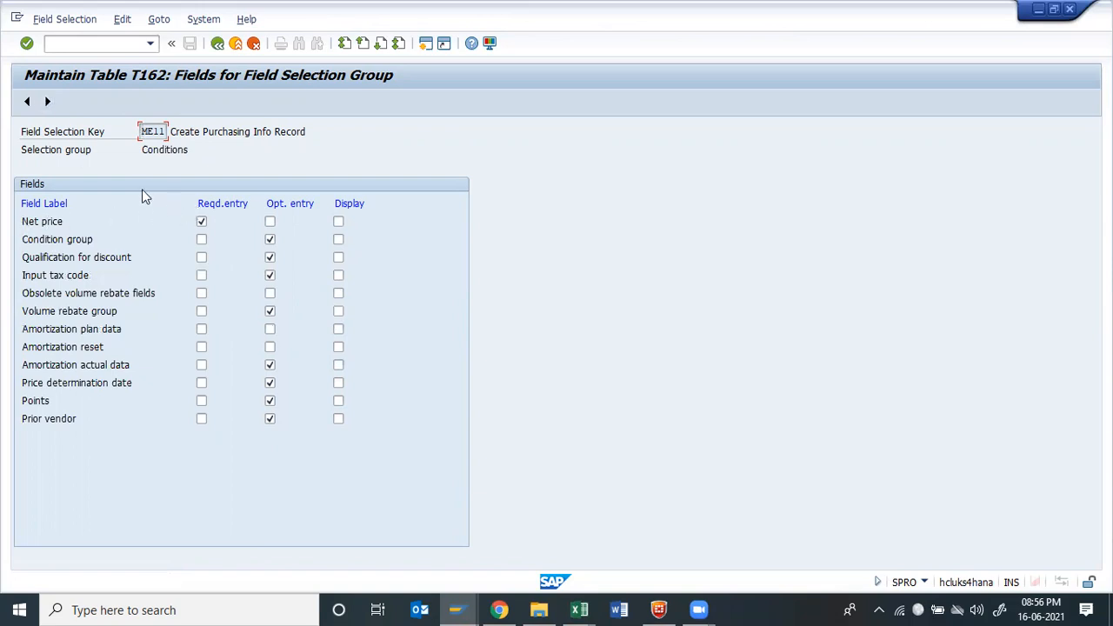
click(48, 102)
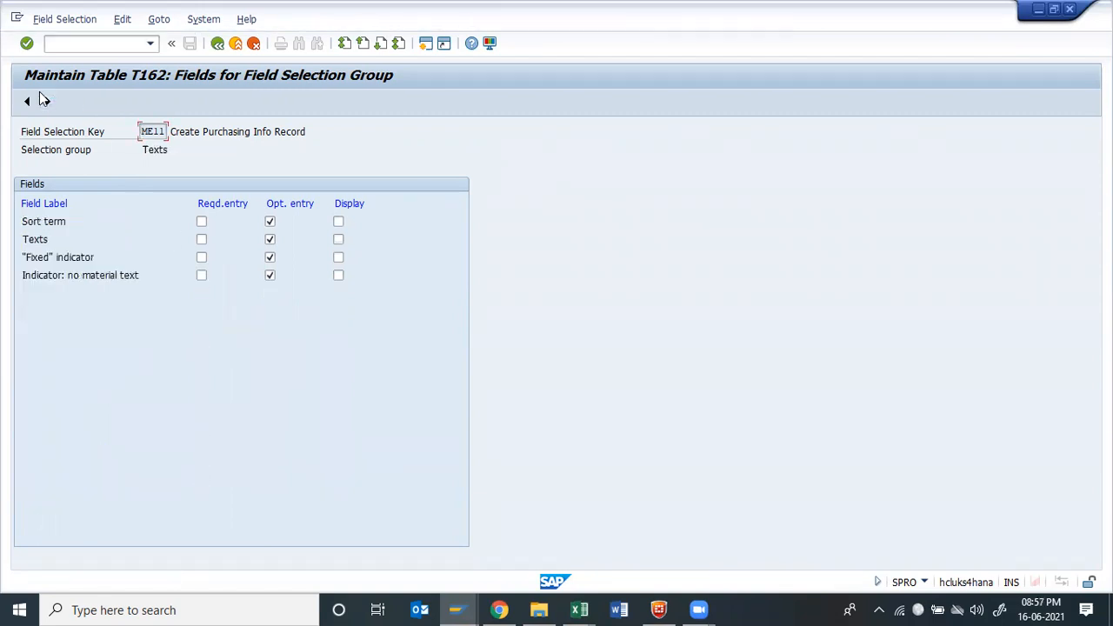
click(217, 43)
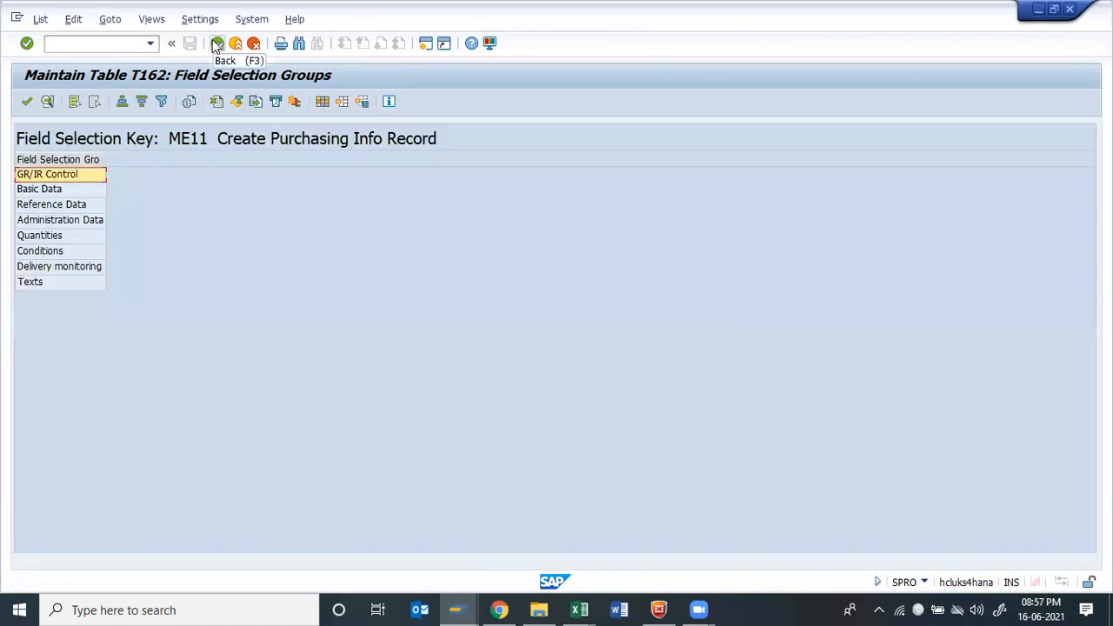
click(216, 43)
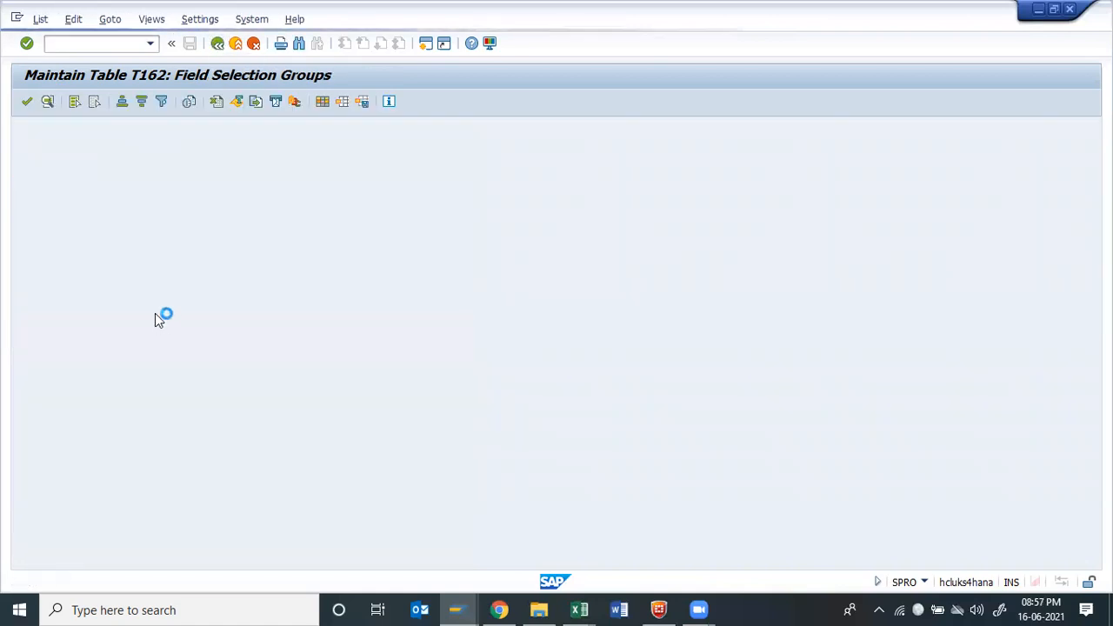
Examine the Define Price History settings under Purchasing Info Record in the IMG, and collapse the Purchasing Info Record node.
click(217, 43)
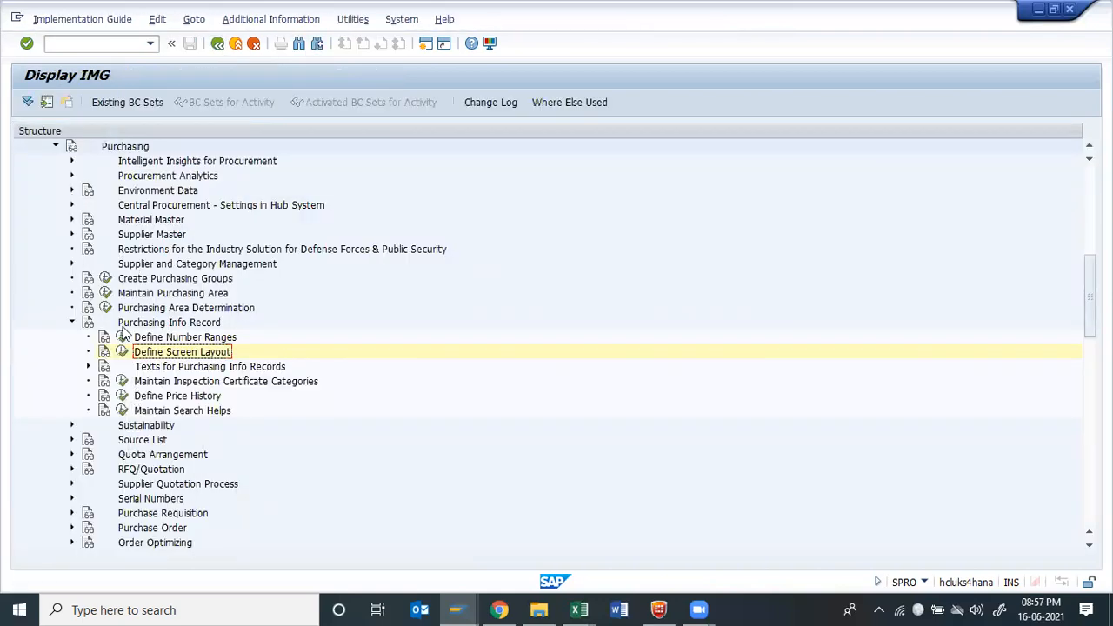
click(123, 396)
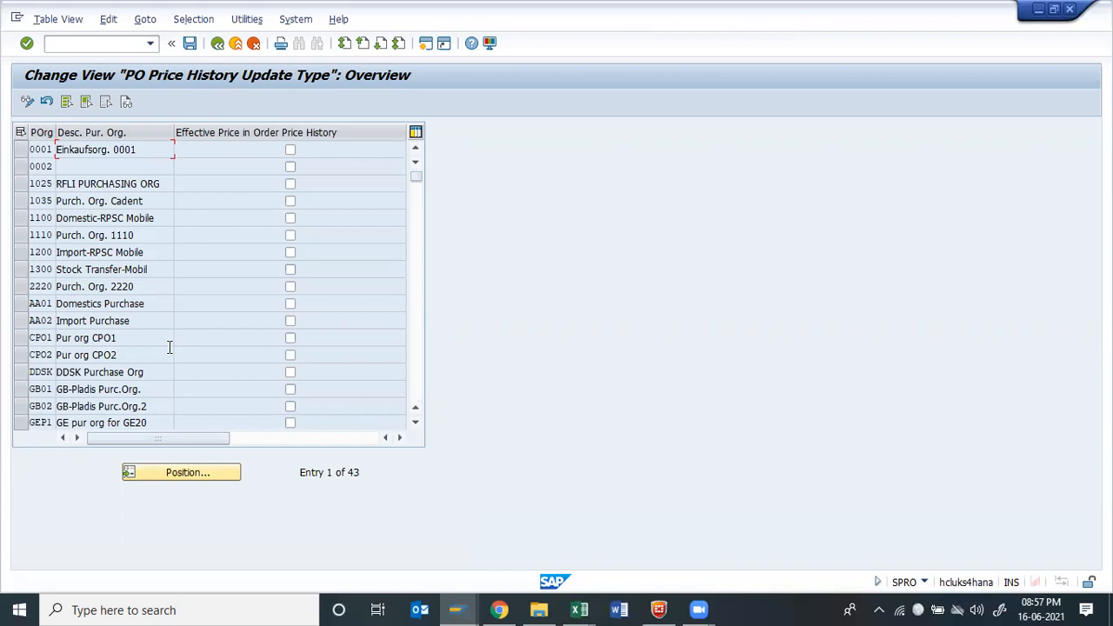
click(217, 42)
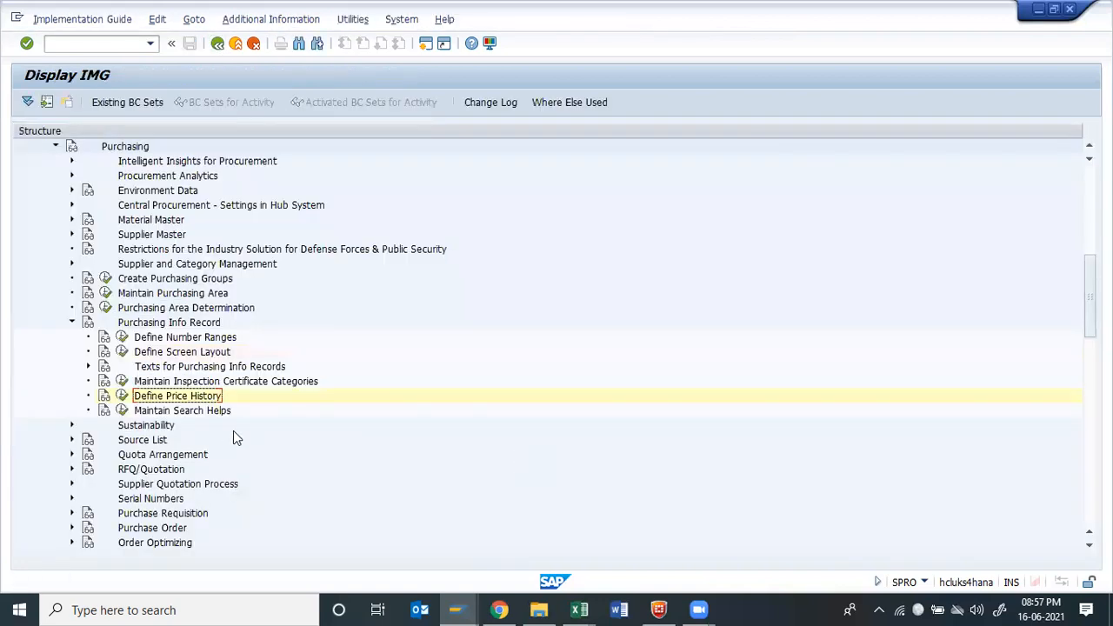
key(Left)
key(Left)
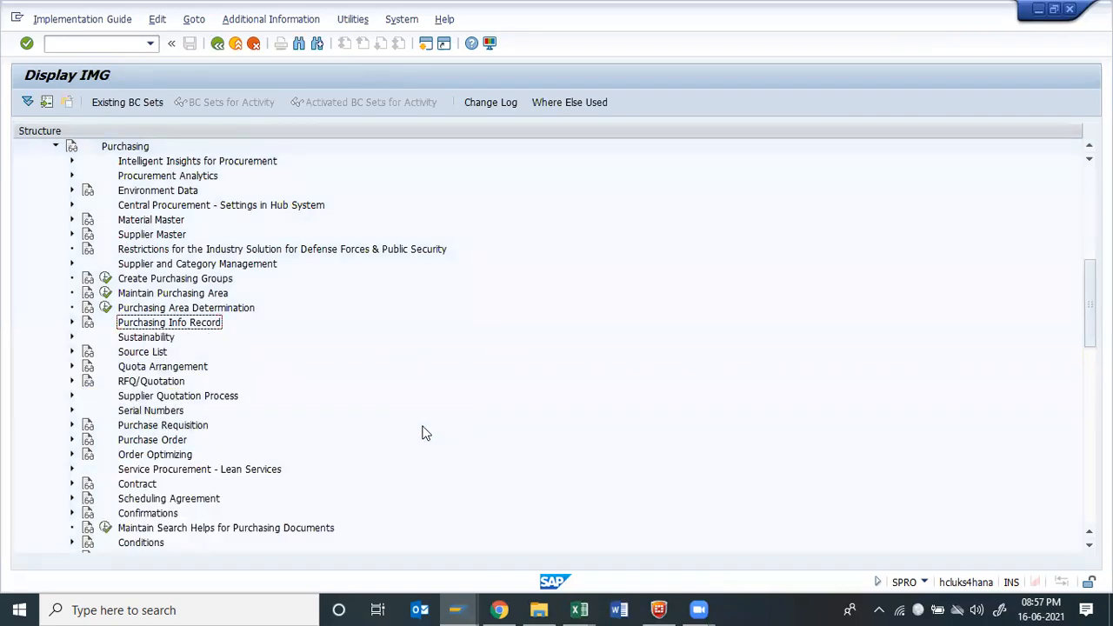
Switch to the SAP MM.xlsx workbook in Excel and review the Create, Change and Display PIR rows with their transaction codes.
key(alt+Tab)
click(422, 433)
key(Up)
key(Up)
key(Up)
key(Left)
key(Left)
key(Right)
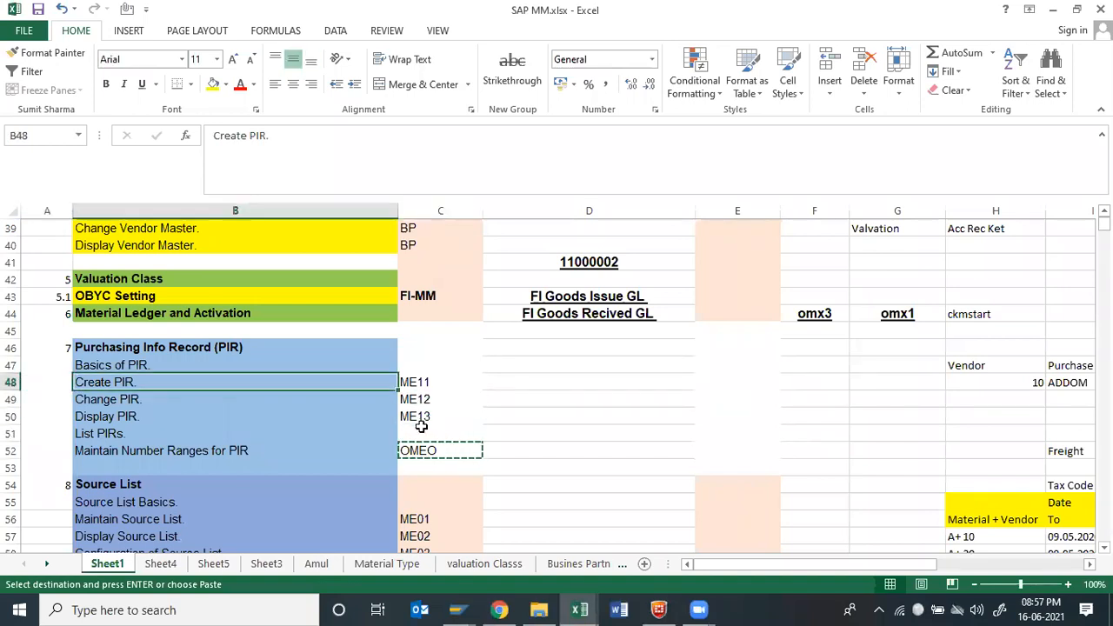
key(shift+Down)
key(shift+Down)
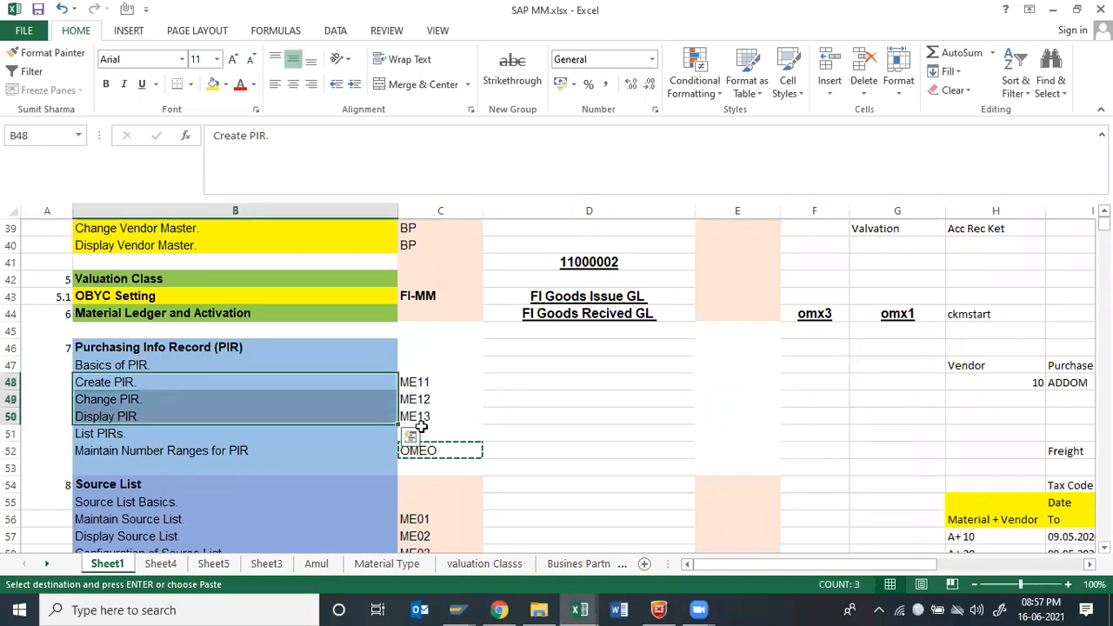
key(Up)
key(Down)
key(Down)
key(Down)
key(Up)
key(Up)
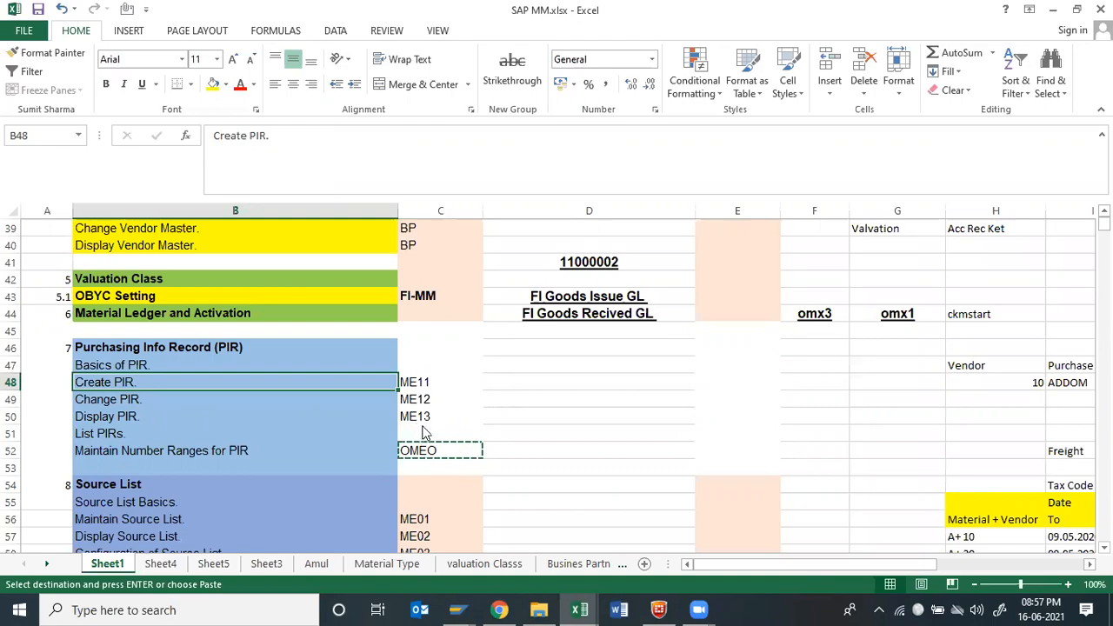
Switch back to SAP and leave the Display IMG screen for the SAP Easy Access menu.
key(alt+Tab)
key(F3)
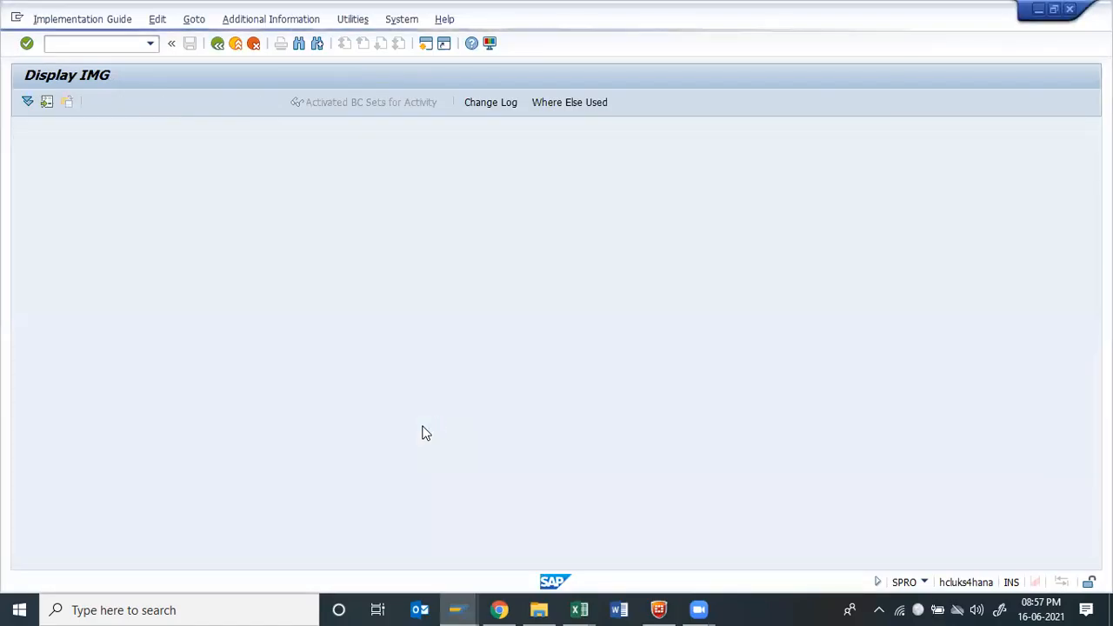
key(F3)
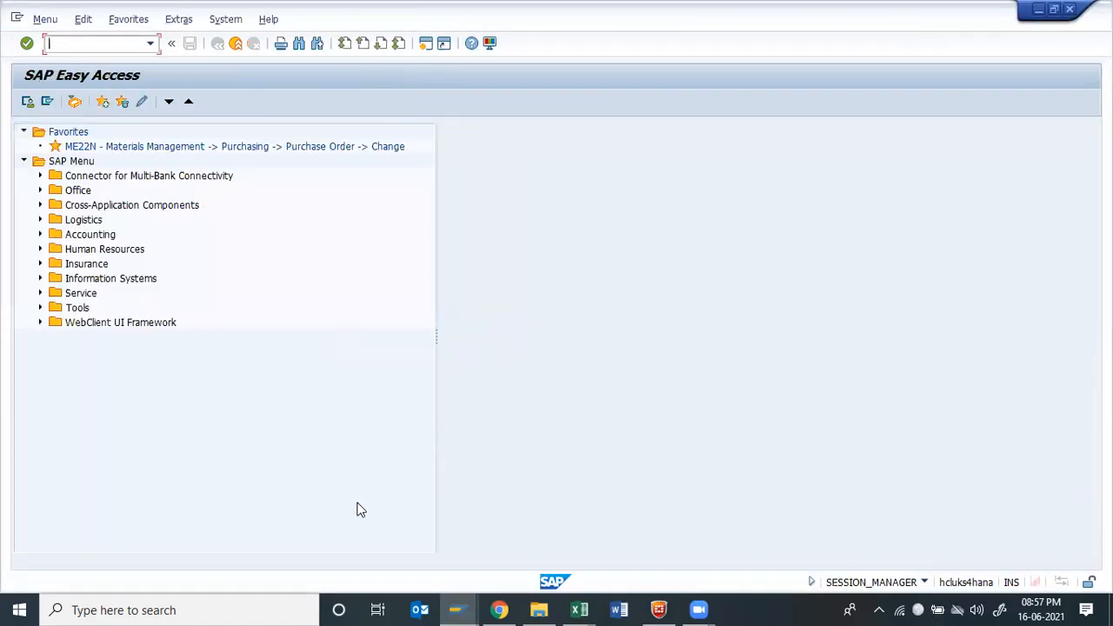
key(Return)
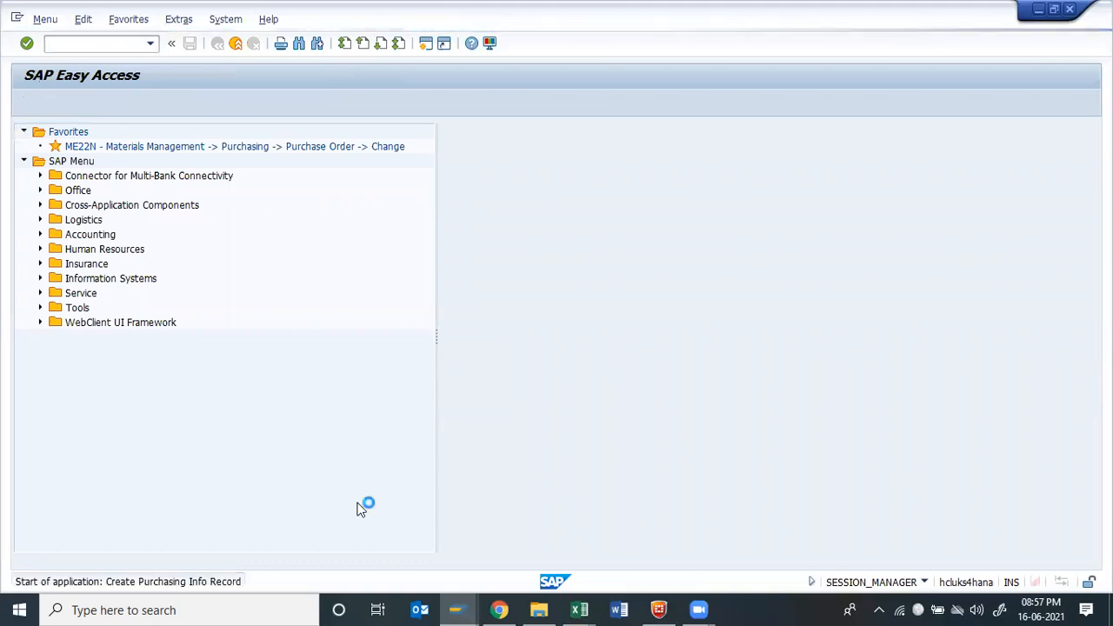
key(F3)
key(F3)
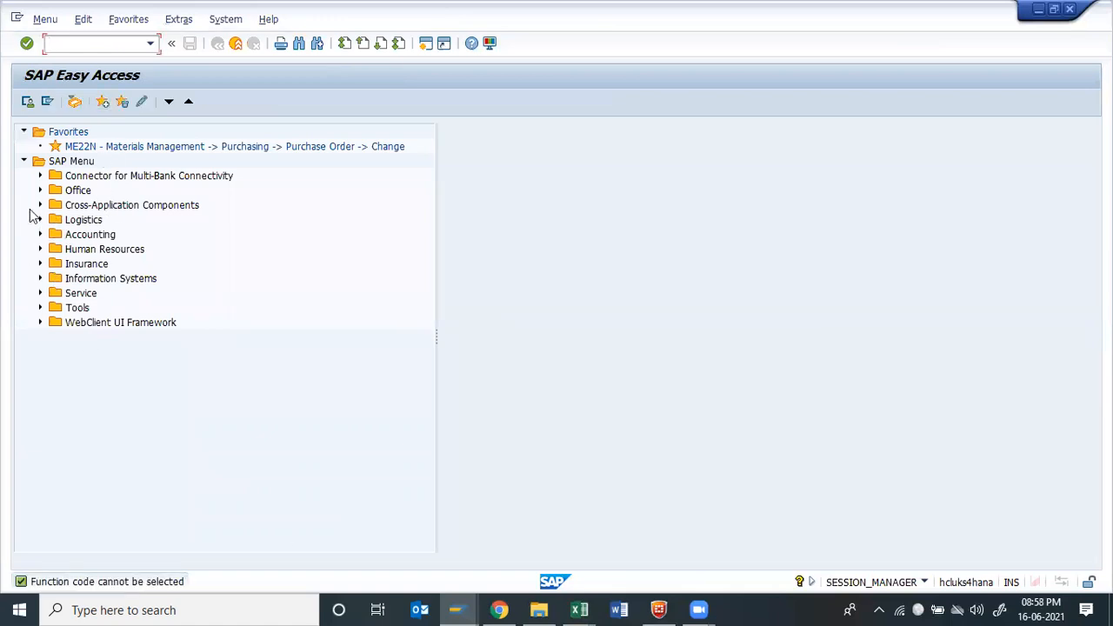
Expand Logistics and its Materials Management folder in the SAP menu.
click(40, 219)
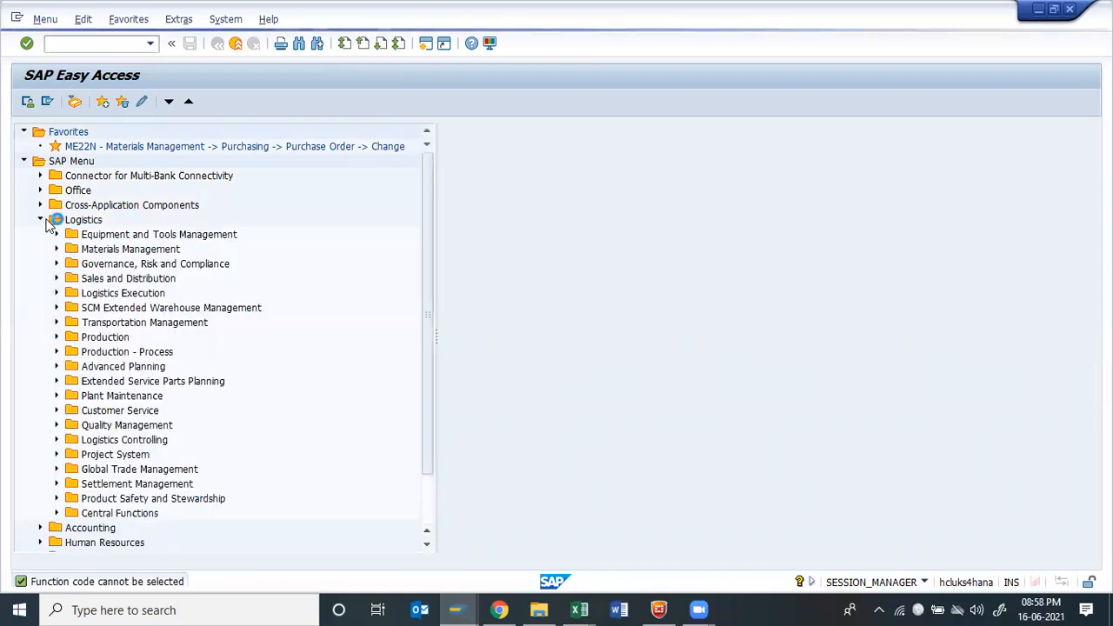
click(88, 251)
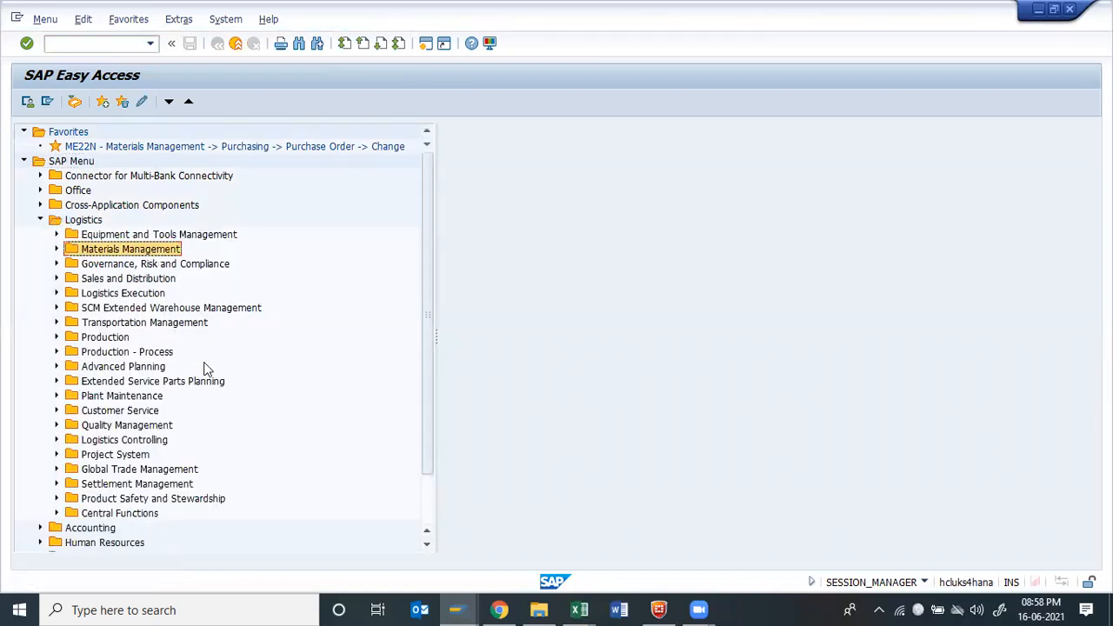
key(Down)
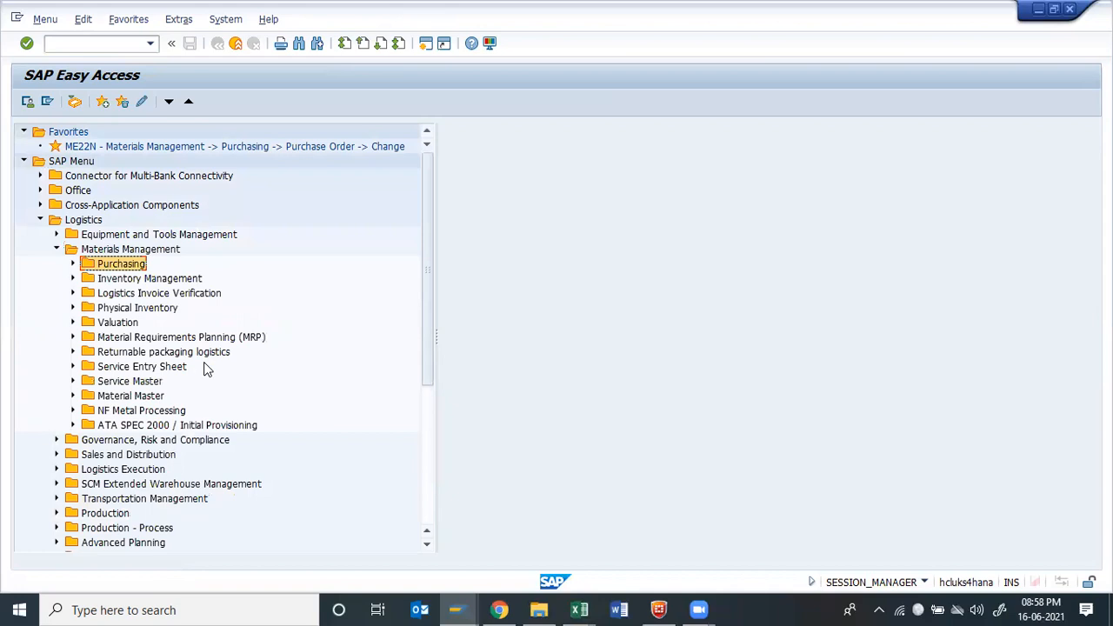
Expand Material Master, look through its Environment subfolder for info record transactions, and collapse that subfolder.
key(Down)
key(Down)
key(Down)
key(Down)
key(Down)
key(Down)
key(Down)
key(Down)
key(Down)
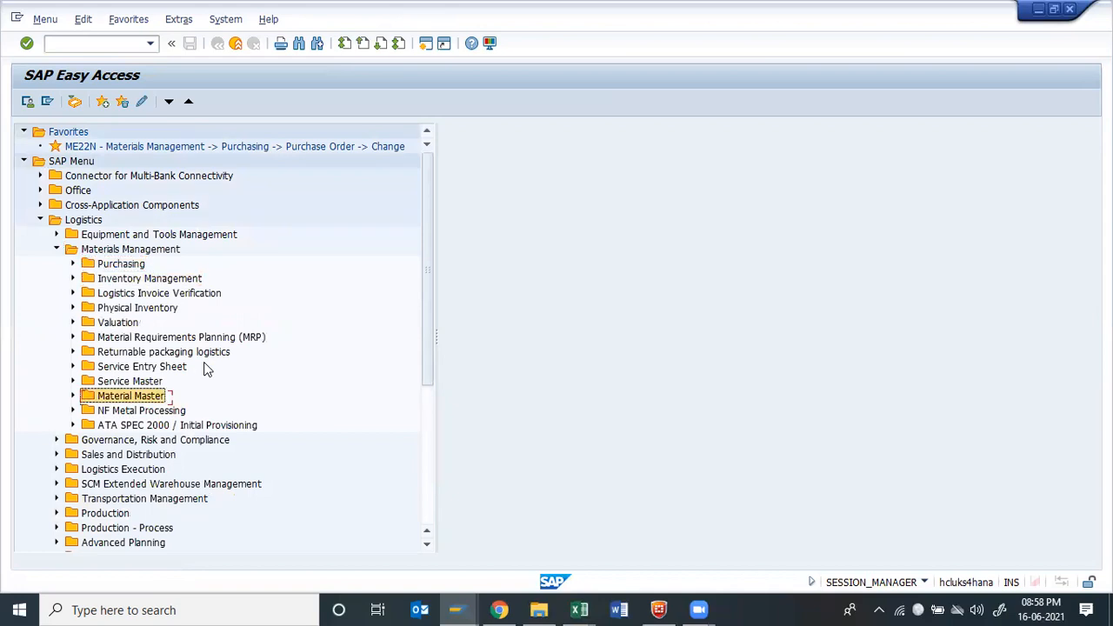
key(Right)
key(Down)
key(Down)
key(Down)
key(Down)
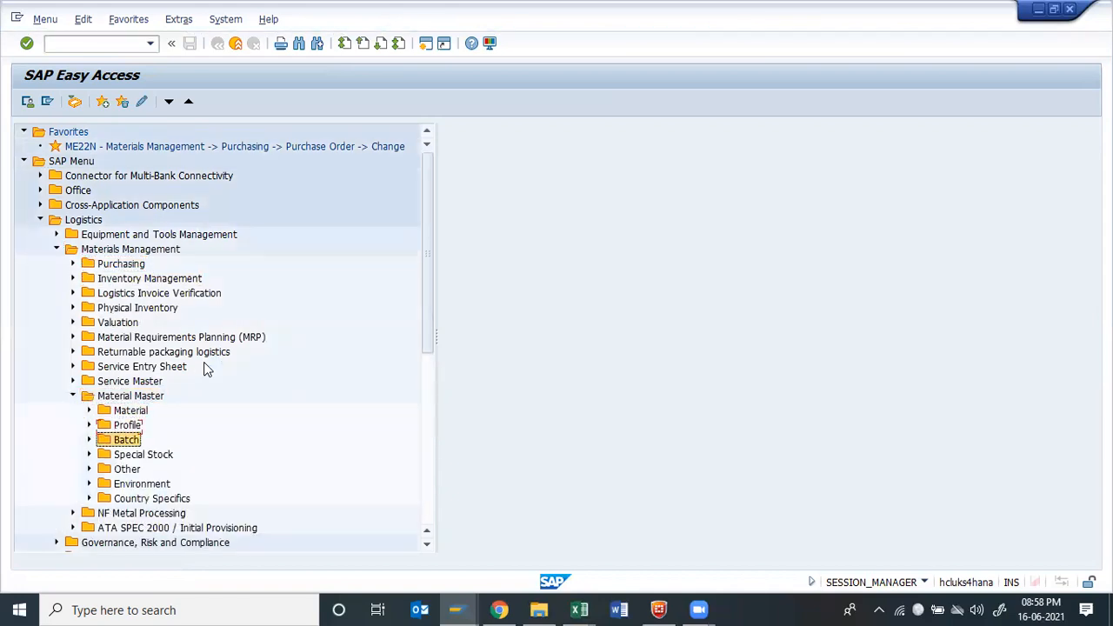
key(Down)
key(Down)
key(Right)
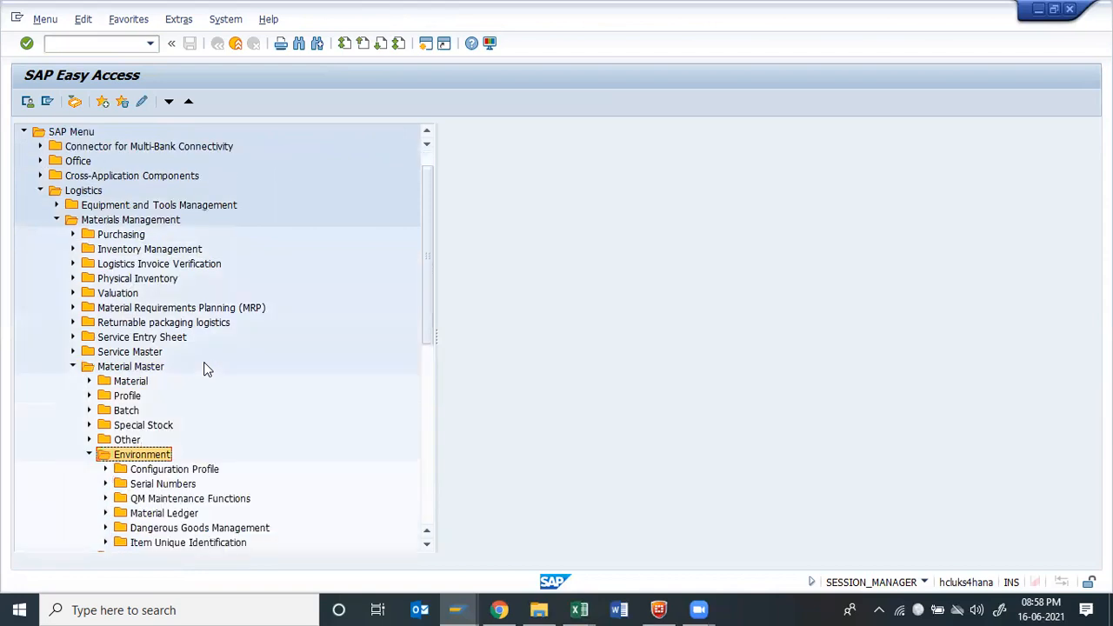
key(Down)
key(Down)
key(Down)
key(Down)
key(Down)
key(Down)
key(Down)
key(Down)
key(Up)
key(Up)
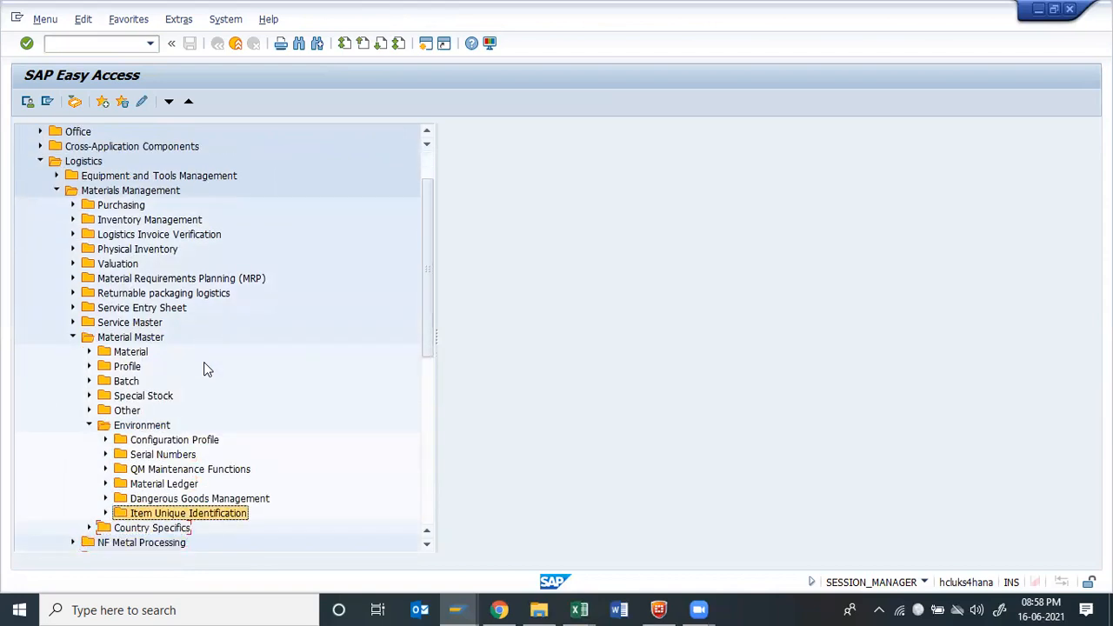
key(Left)
key(Left)
Check the Other subfolder of Material Master for info record transactions and collapse it.
key(Up)
key(Up)
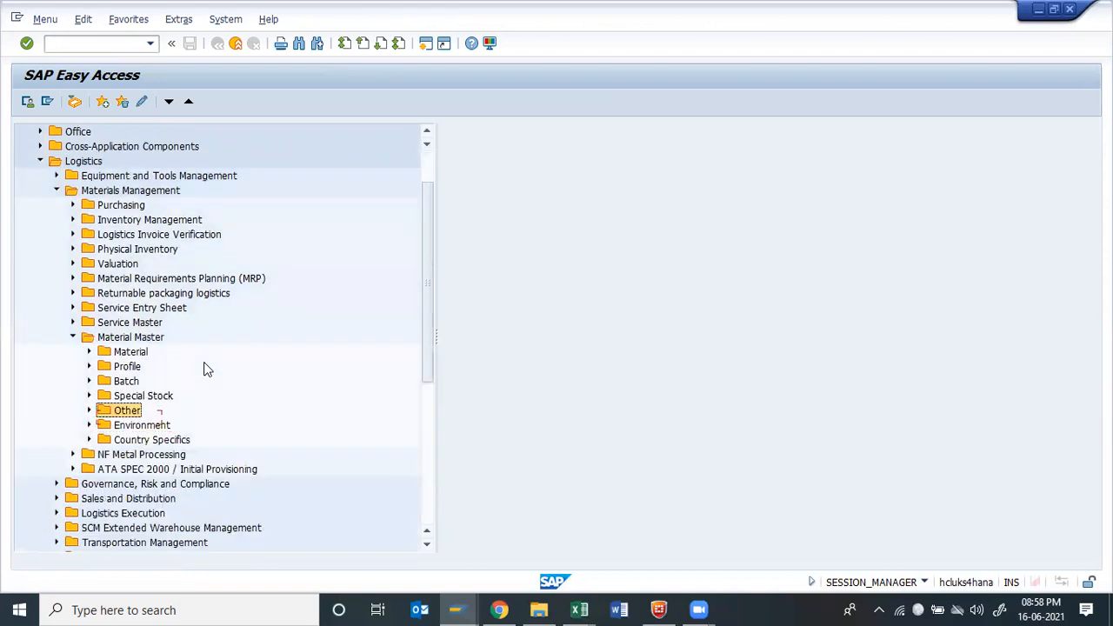
key(Down)
key(Right)
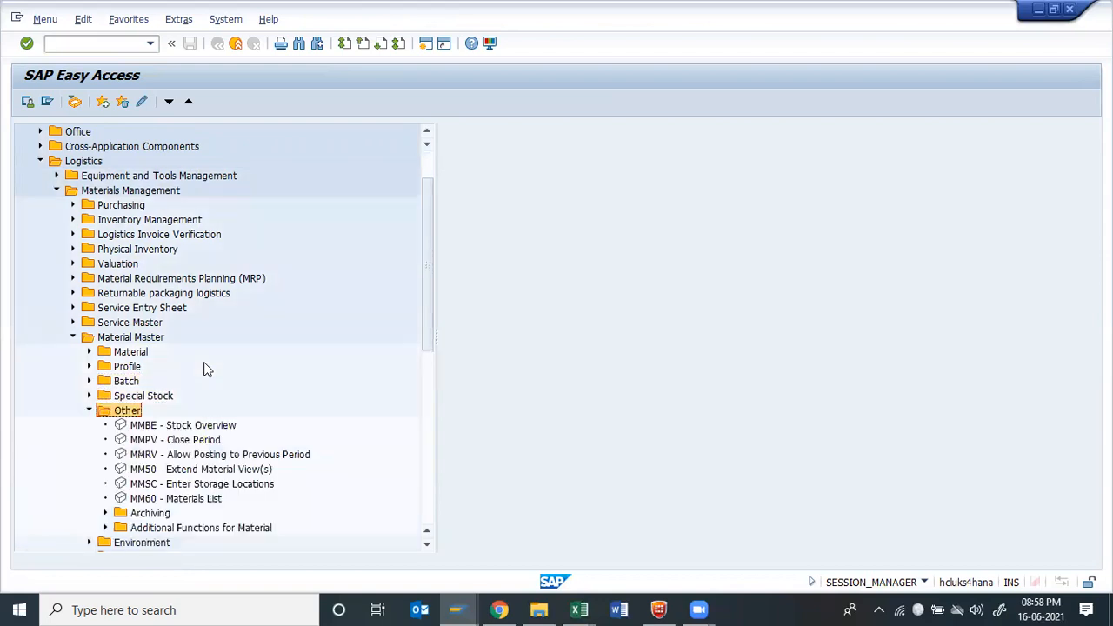
key(Left)
Look through the Material subfolder of Material Master from Create (Special) to Display Changes, and collapse it.
key(Up)
key(Up)
key(Up)
key(Up)
key(Right)
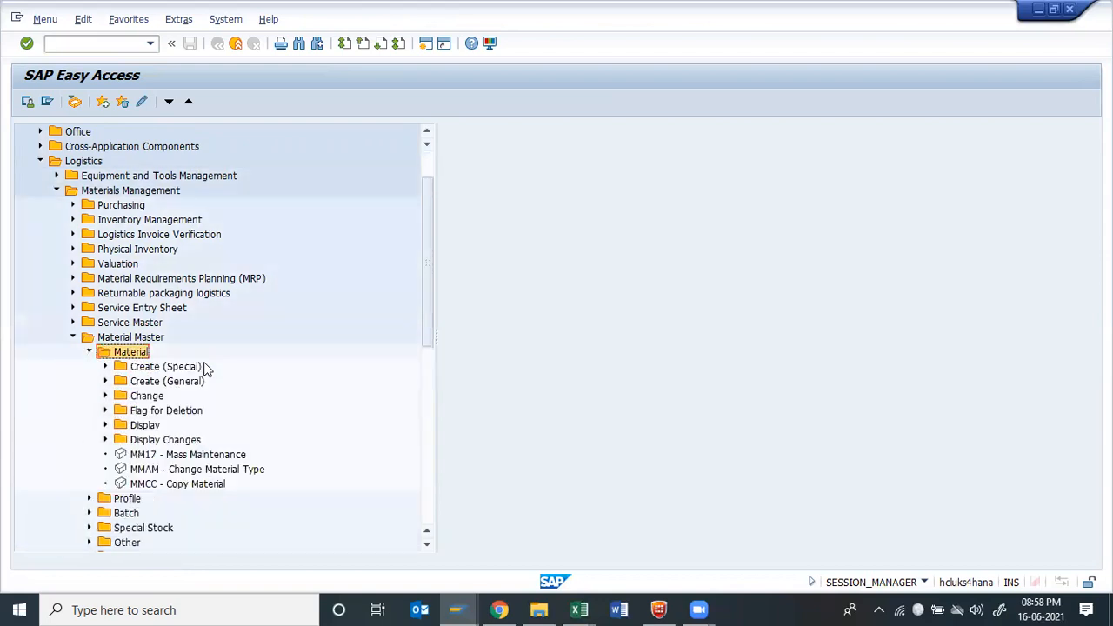
key(Down)
key(Down)
key(Down)
key(Down)
key(Down)
key(Down)
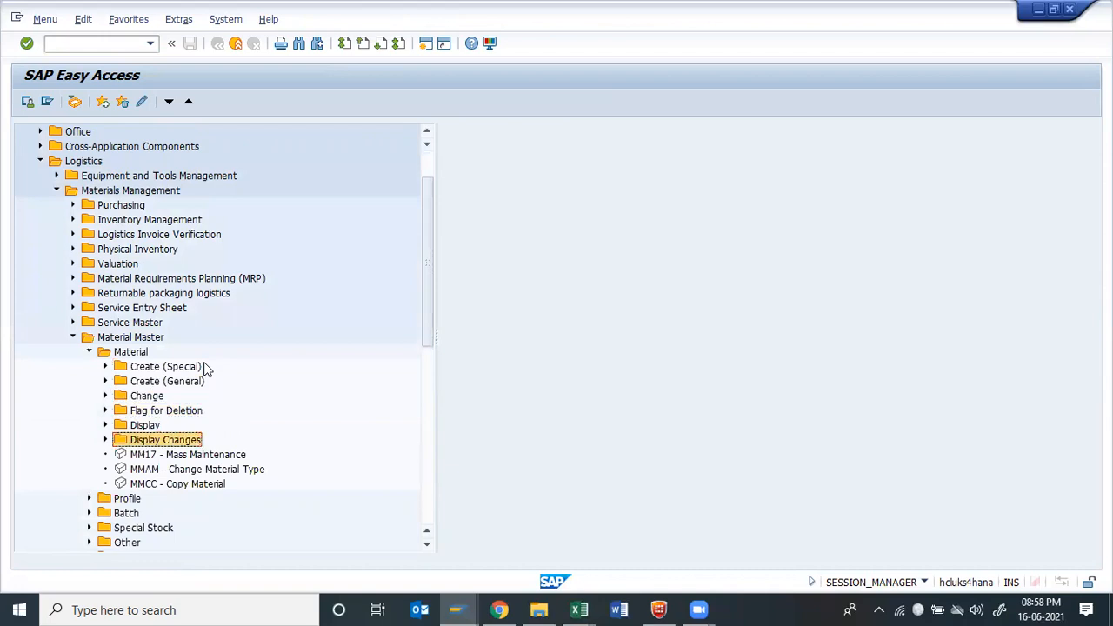
key(Up)
key(Up)
key(Up)
key(Up)
key(Up)
key(Up)
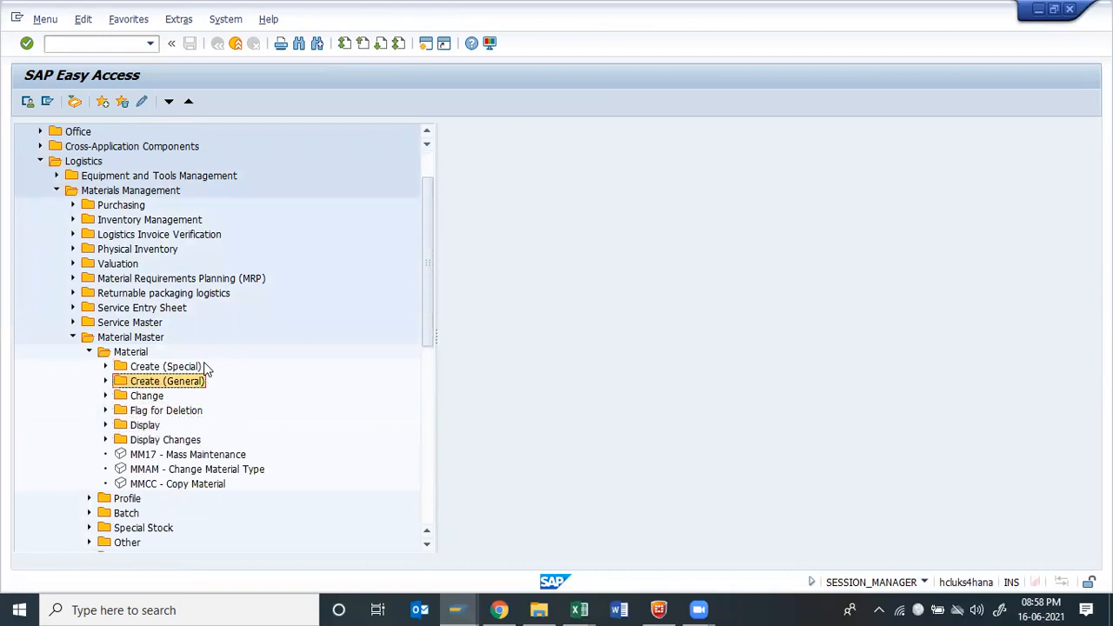
key(Left)
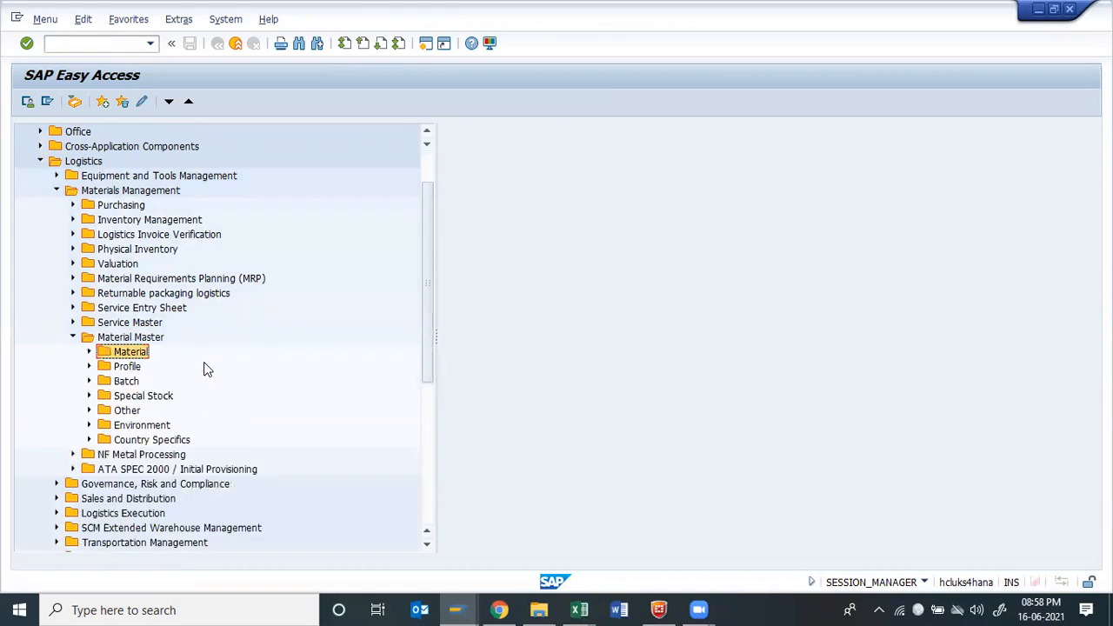
Expand Purchasing, Master Data and Info Record under Materials Management, and select the ME11 - Create transaction.
key(Up)
key(Up)
key(Up)
key(Up)
key(Up)
key(Up)
key(Up)
key(Up)
key(Up)
key(Up)
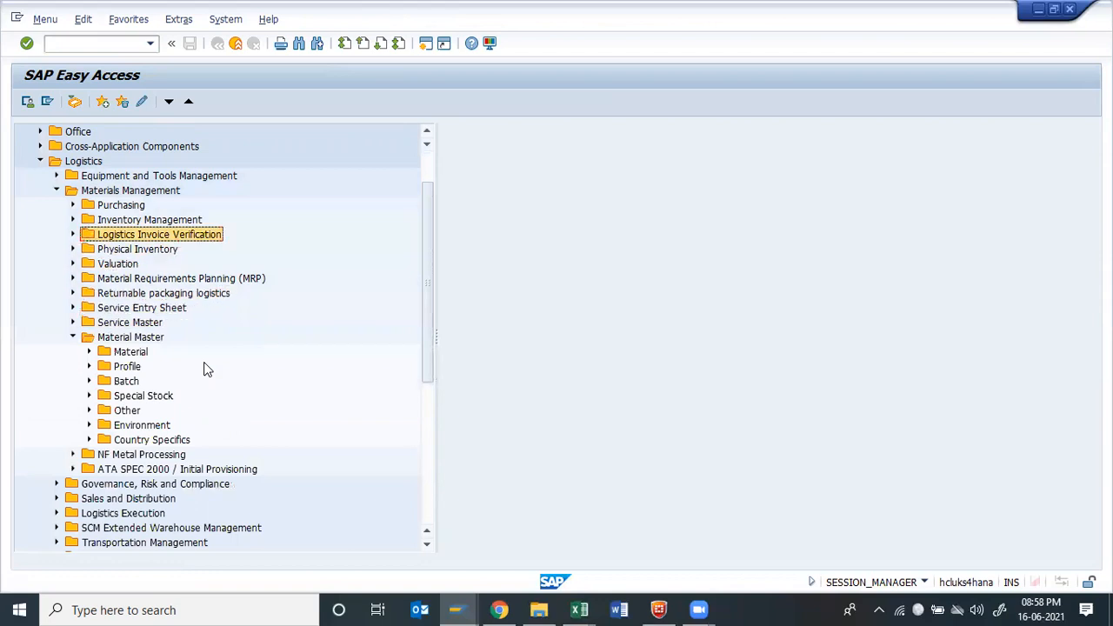
key(Right)
key(Down)
key(Down)
key(Down)
key(Down)
key(Down)
key(Right)
key(Down)
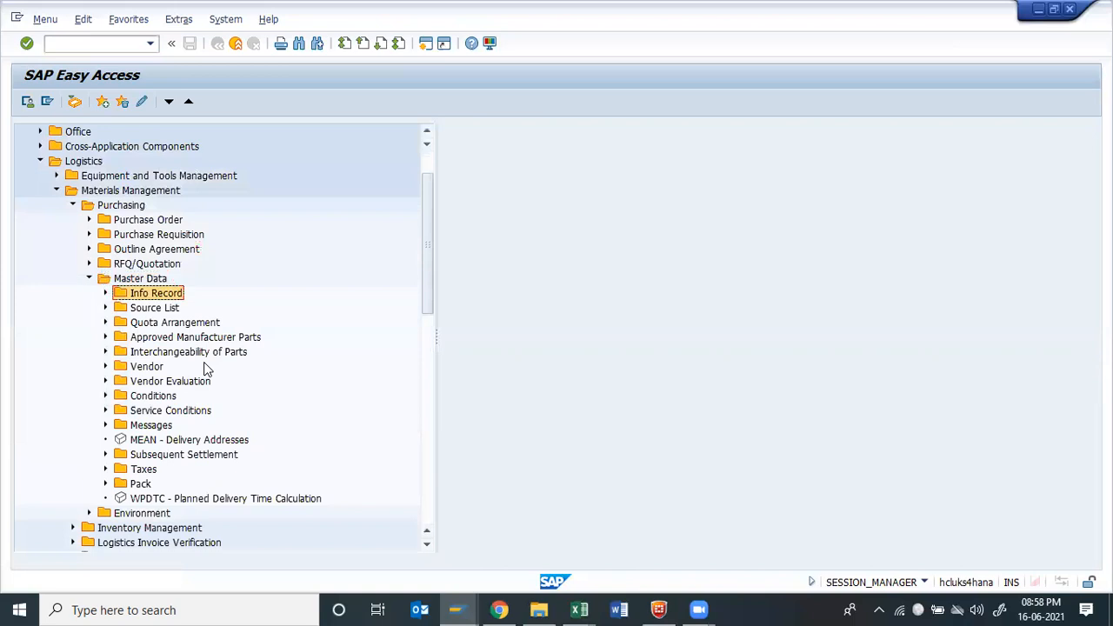
key(Right)
key(Down)
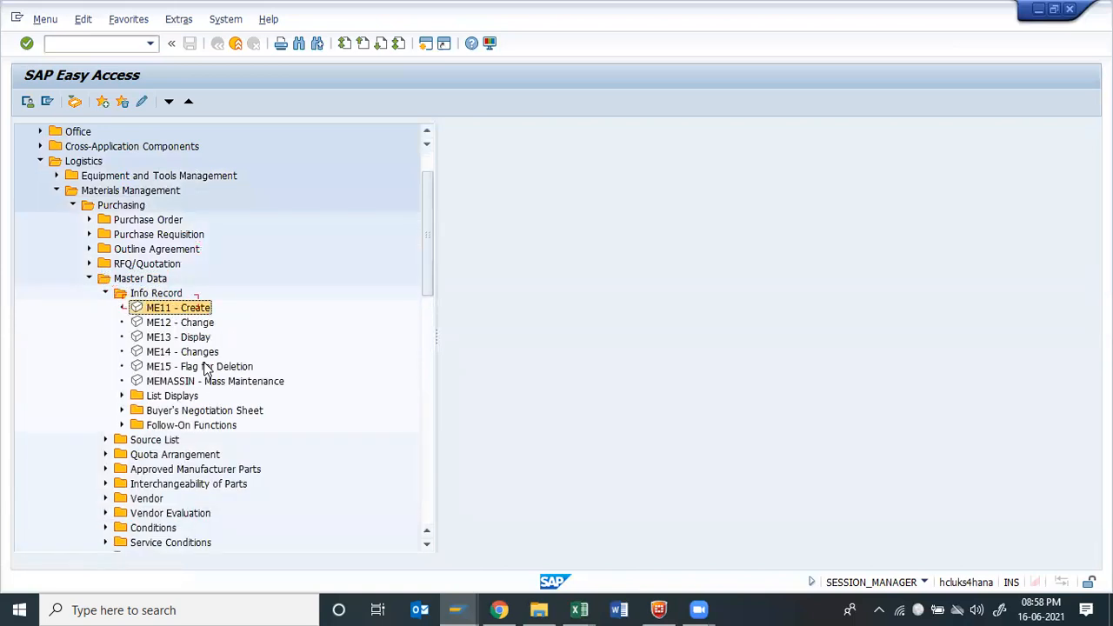
Go over the ME12 - Change and ME13 - Display entries, and expand the List Displays folder under Info Record.
click(200, 323)
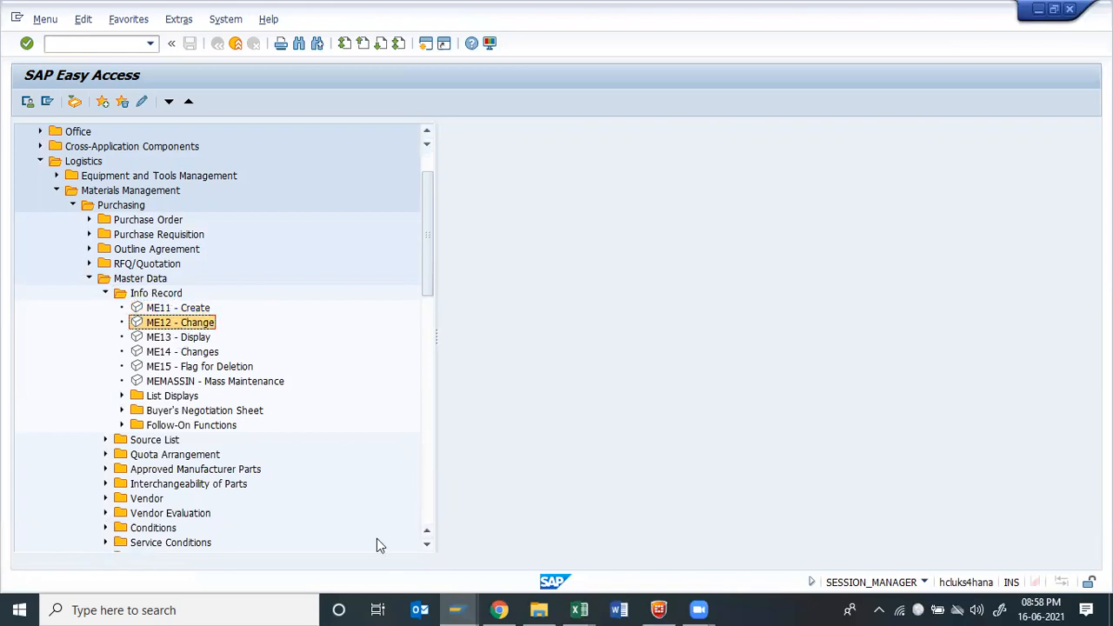
key(Down)
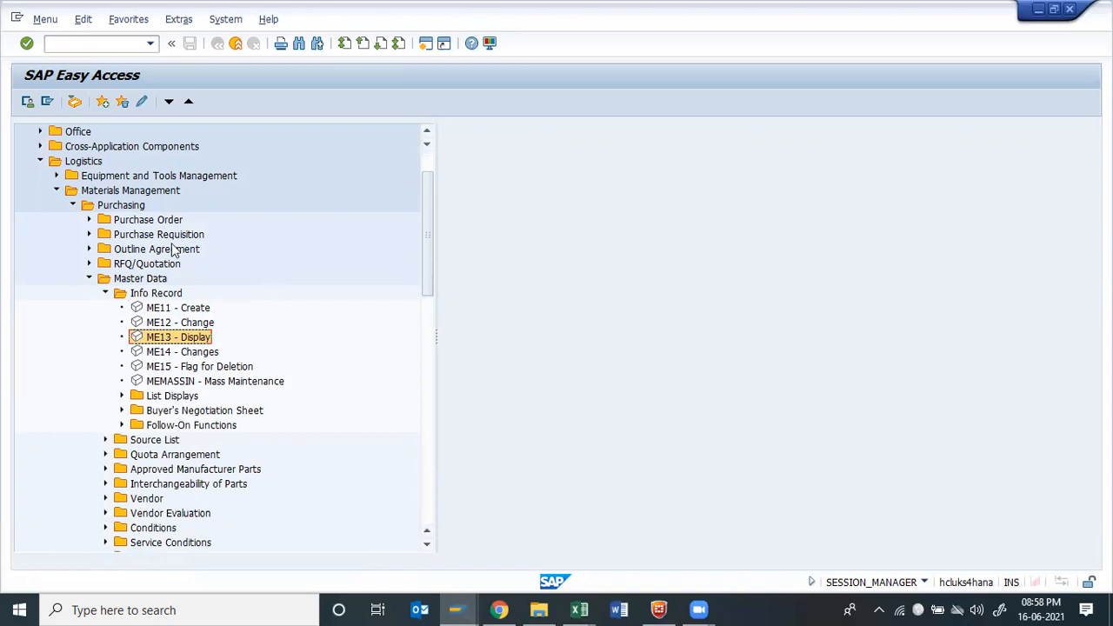
scroll(174, 252, up, 2)
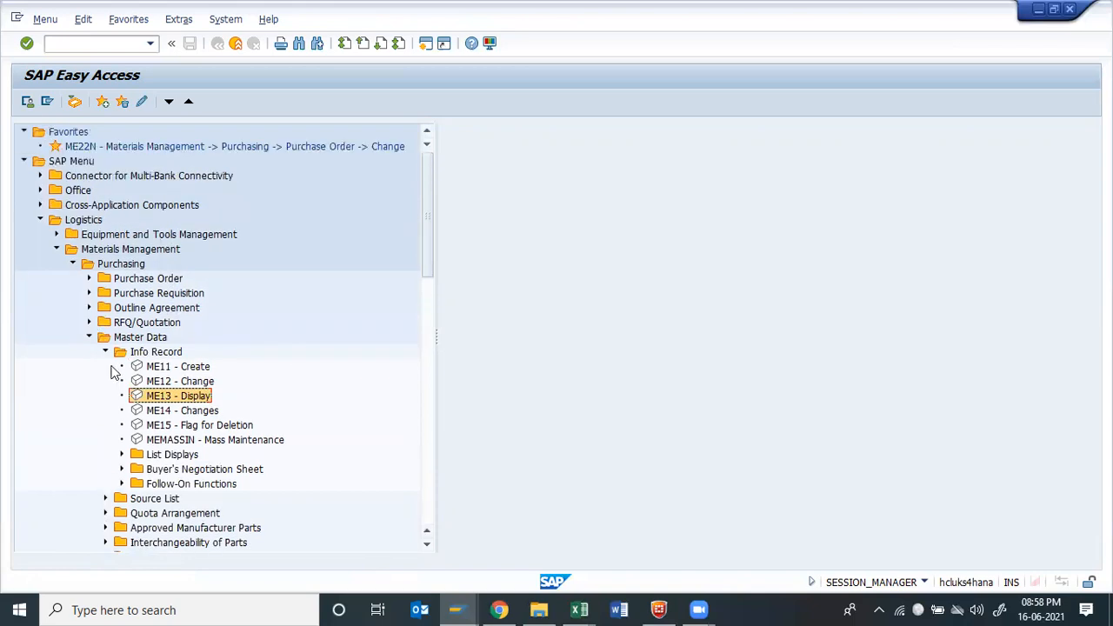
click(83, 43)
click(123, 454)
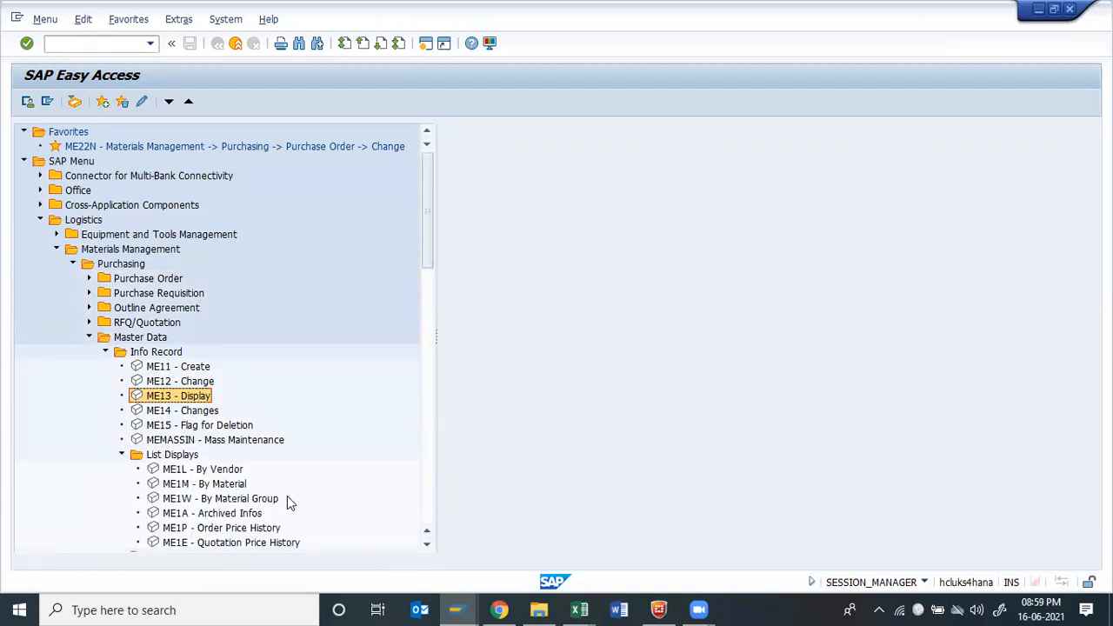
scroll(288, 496, down, 2)
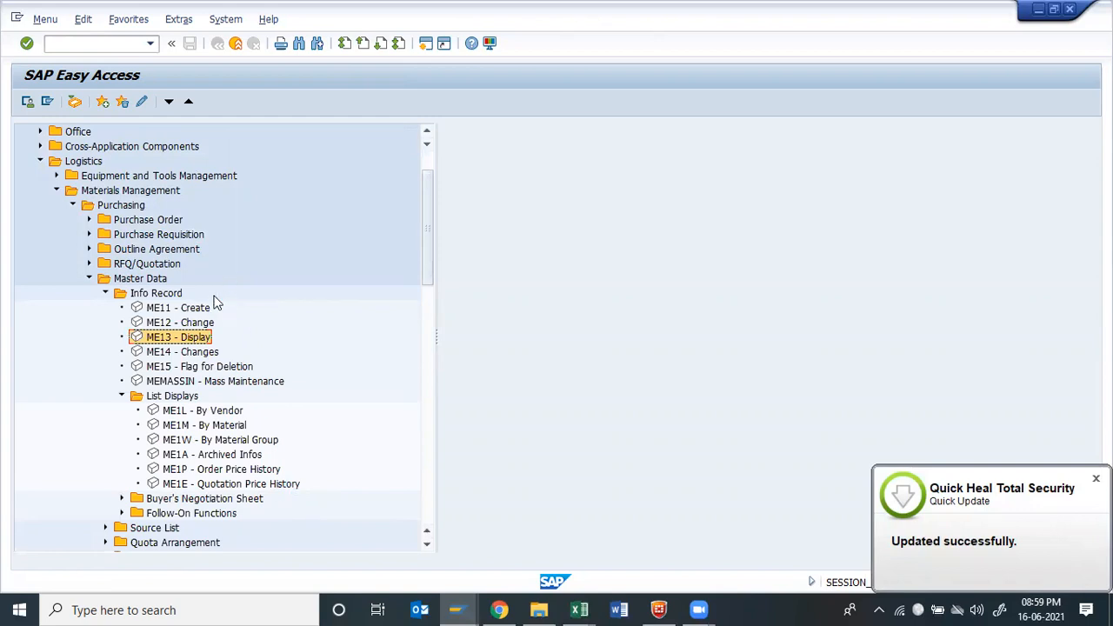
Review the MEMASSIN - Mass Maintenance entry under Info Record, and select the ME11 - Create transaction.
click(168, 310)
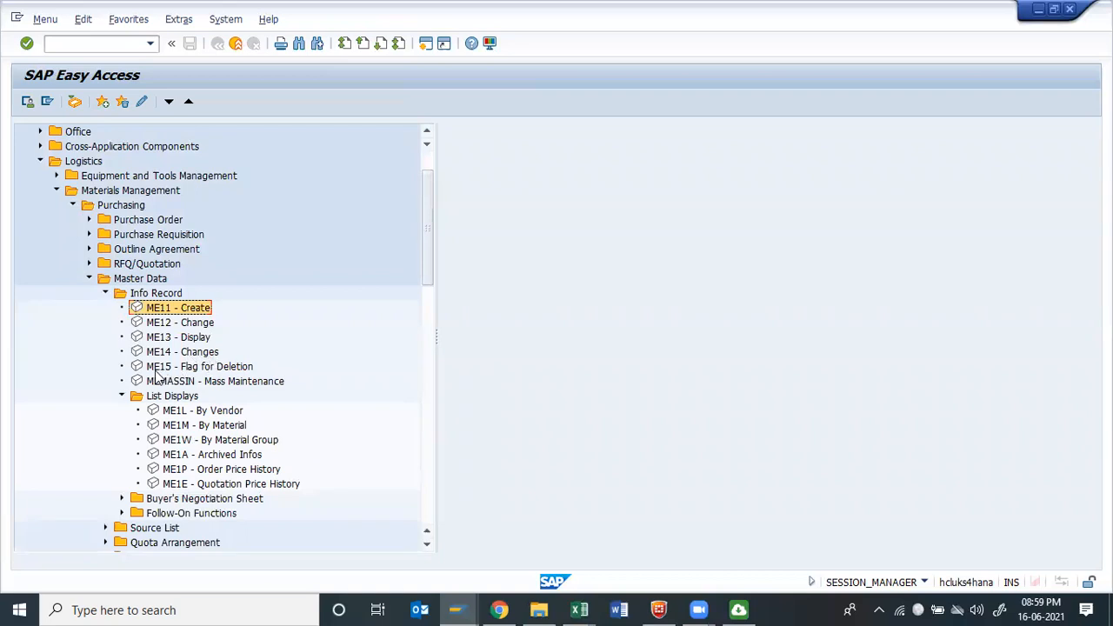
click(250, 384)
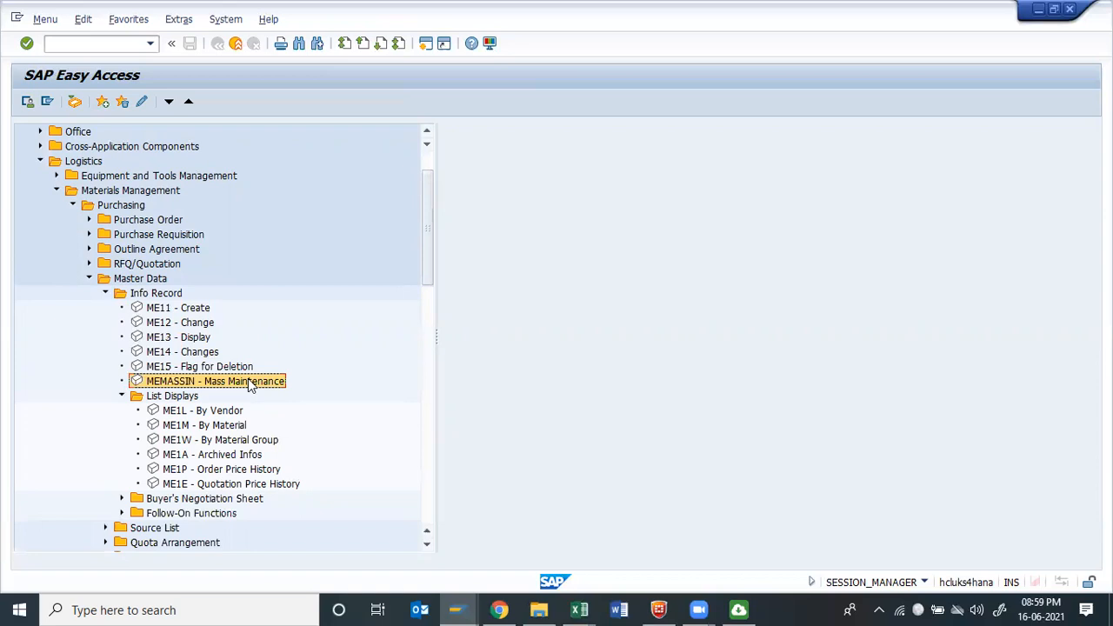
click(195, 313)
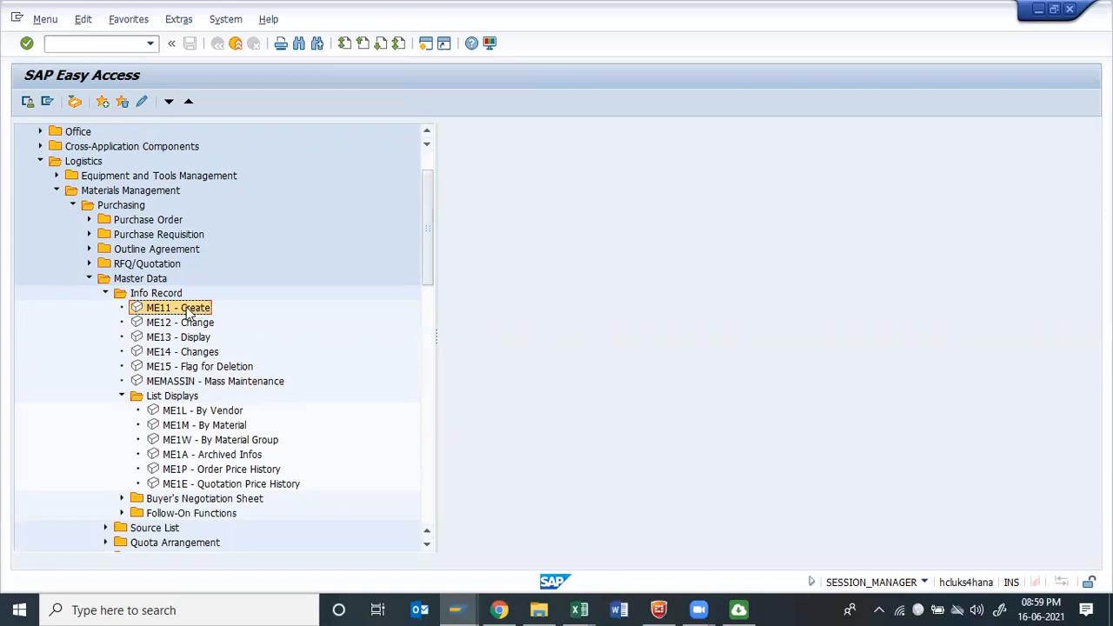
Open the MEMASSIN - Mass Maintenance transaction for info records, dismiss its information dialog, and return to the SAP Easy Access menu.
double_click(152, 385)
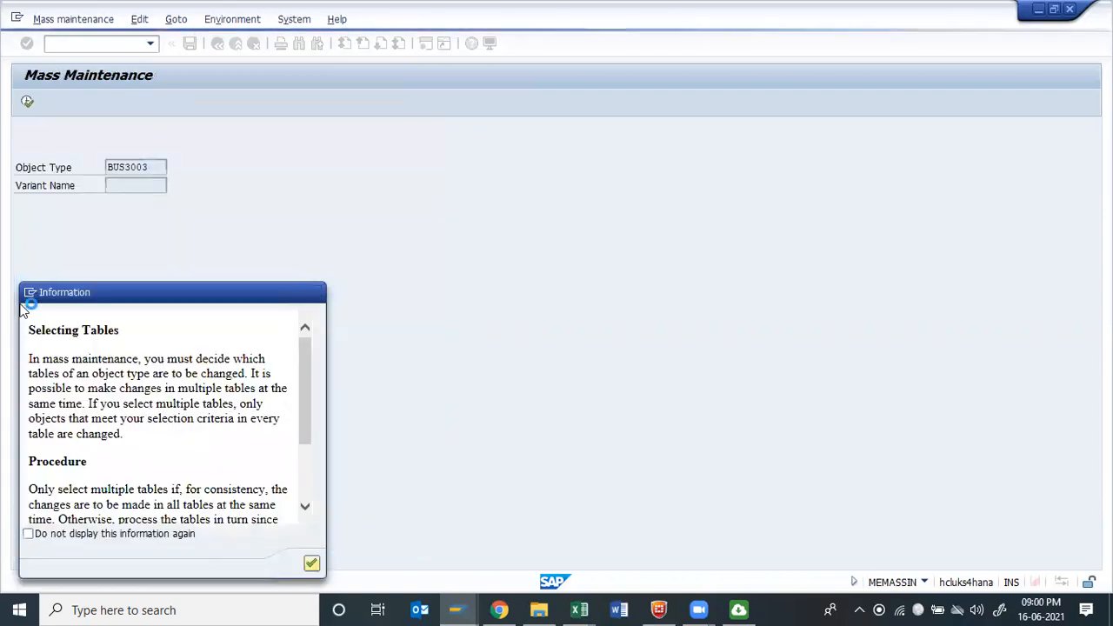
click(321, 293)
click(217, 46)
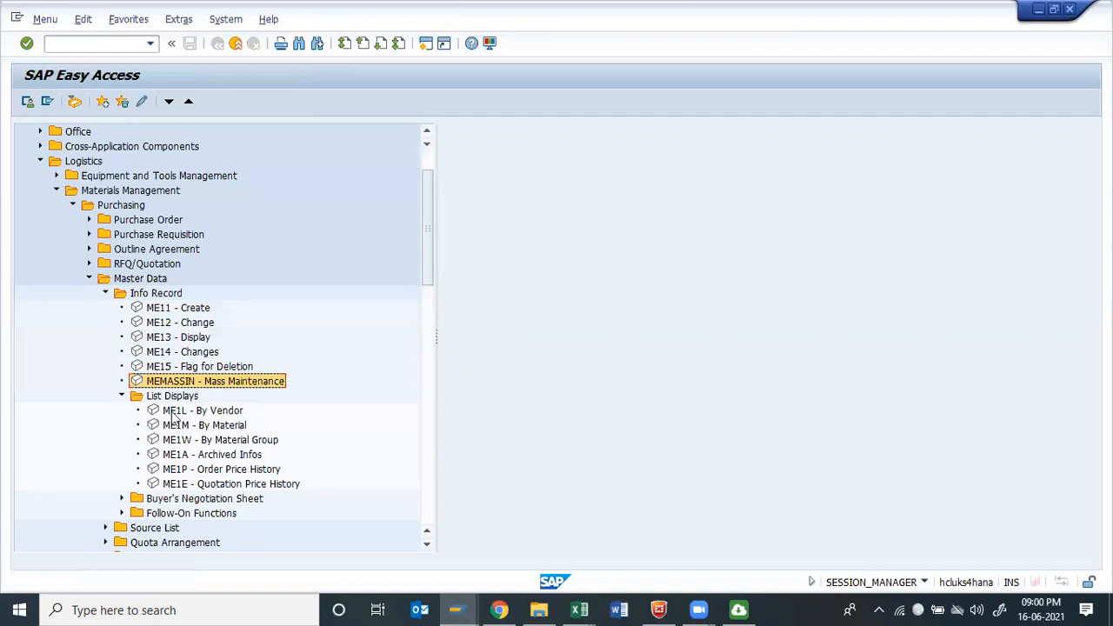
Go over the List Displays transactions under Info Record, from ME1L - By Vendor to ME1E - Quotation Price History, and collapse the folder.
click(174, 398)
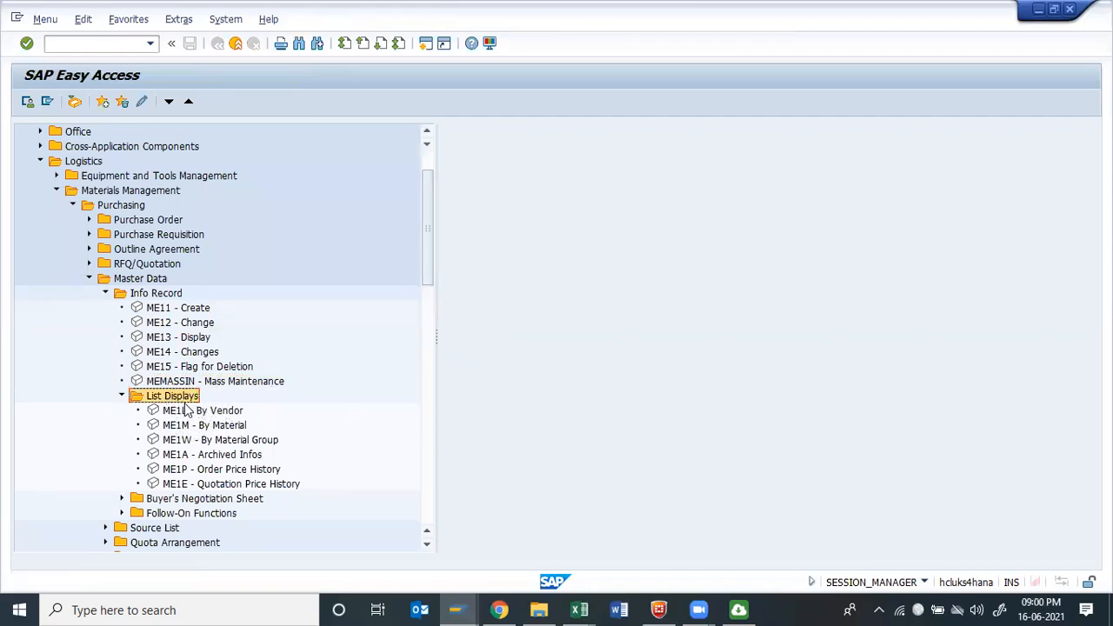
click(251, 408)
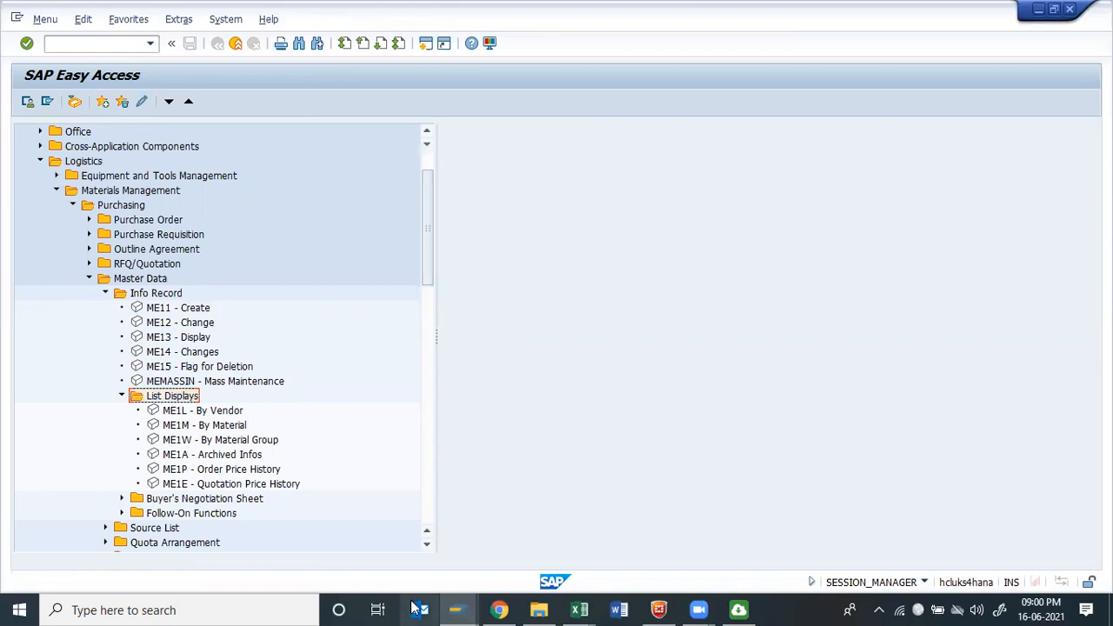
key(Down)
key(Down)
key(Down)
key(Down)
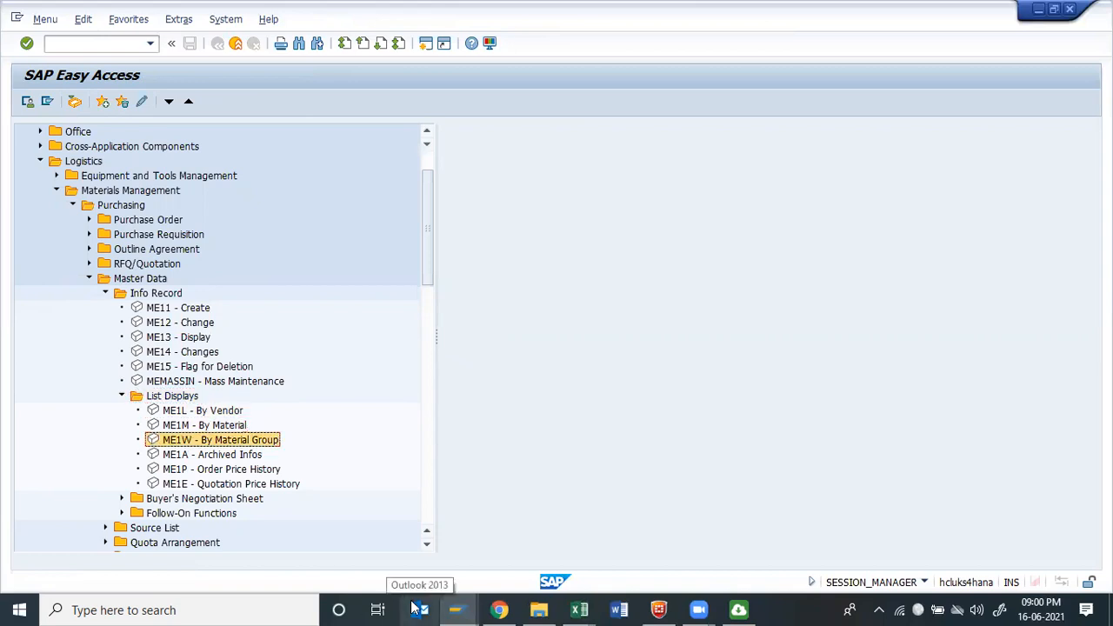
key(Up)
key(Up)
key(Up)
key(Up)
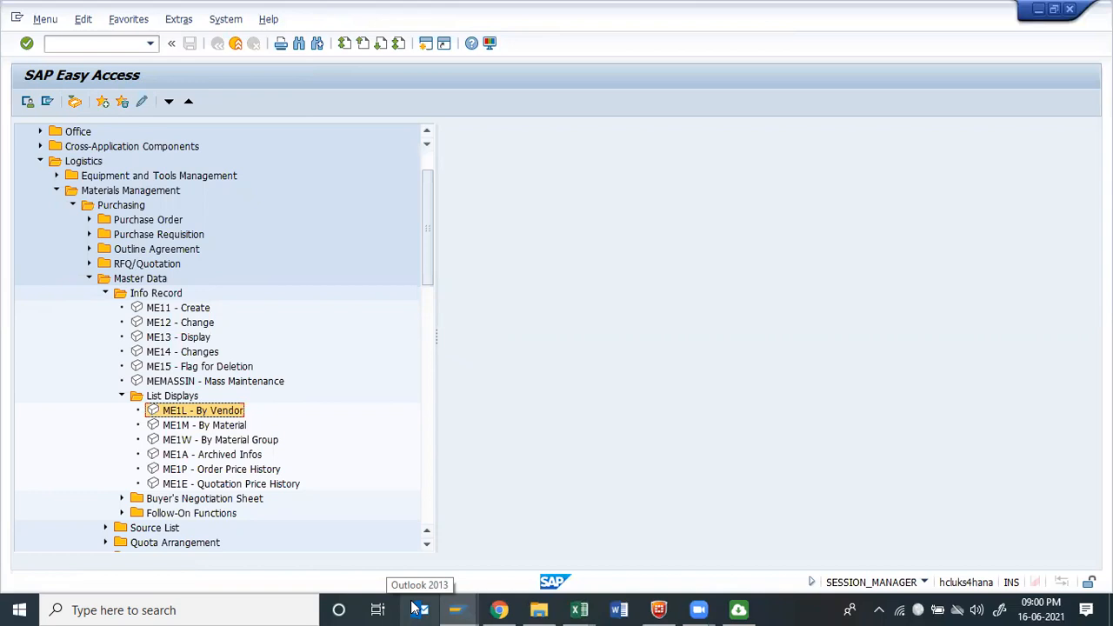
key(Down)
key(Up)
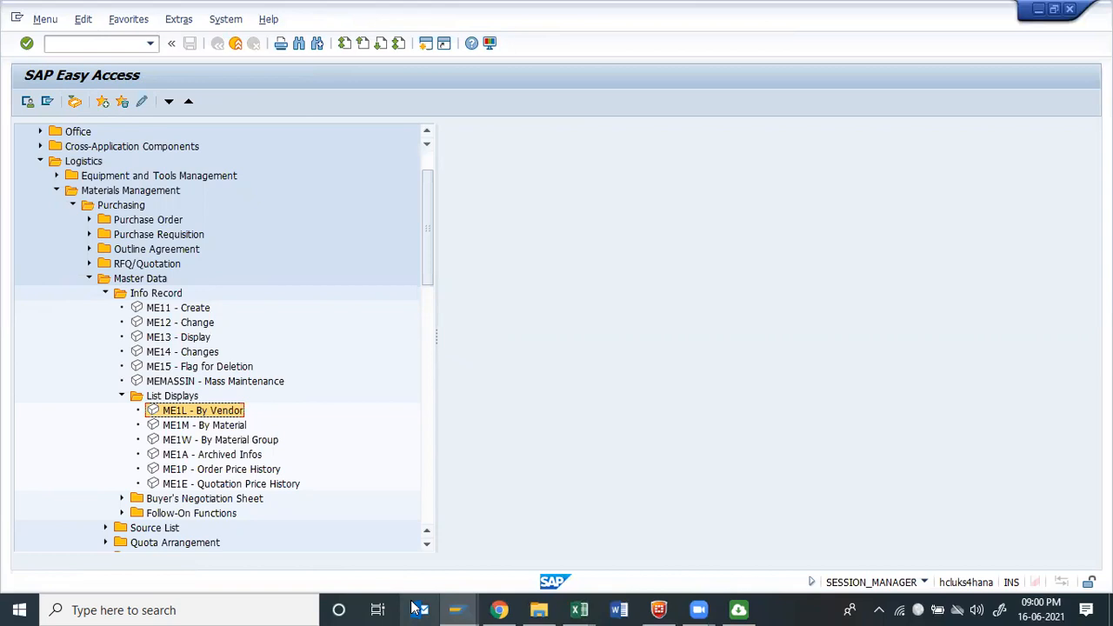
key(Down)
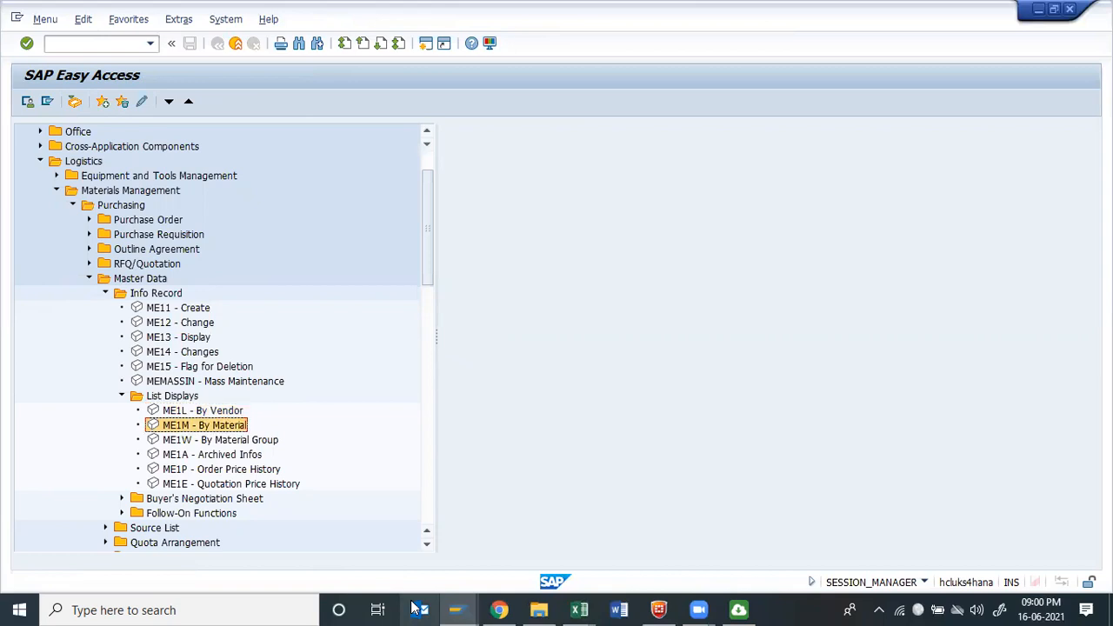
key(Down)
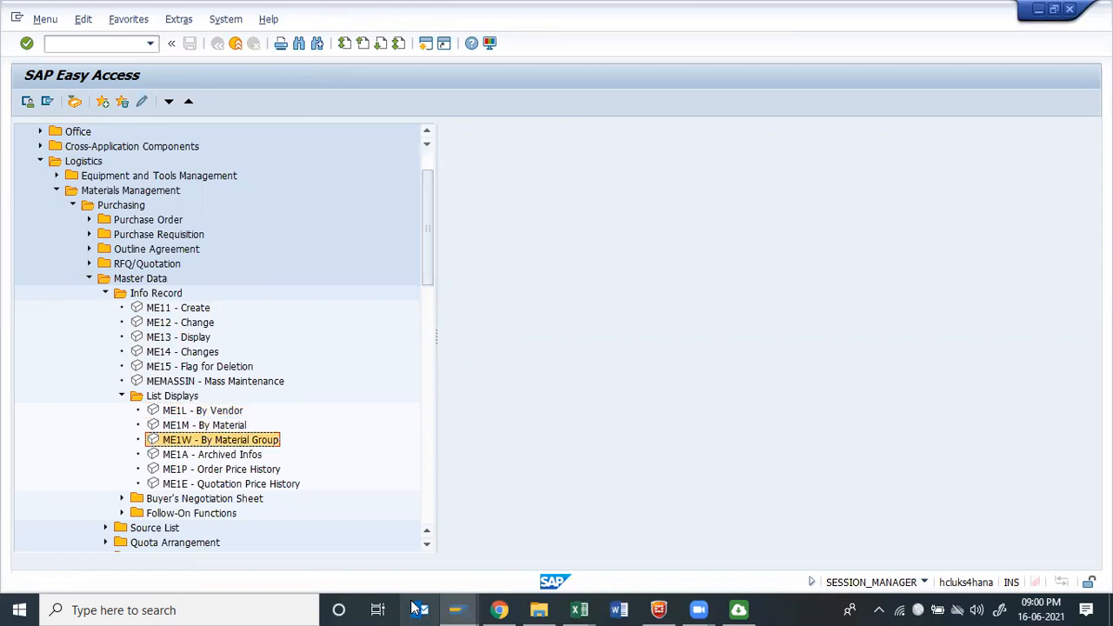
key(Down)
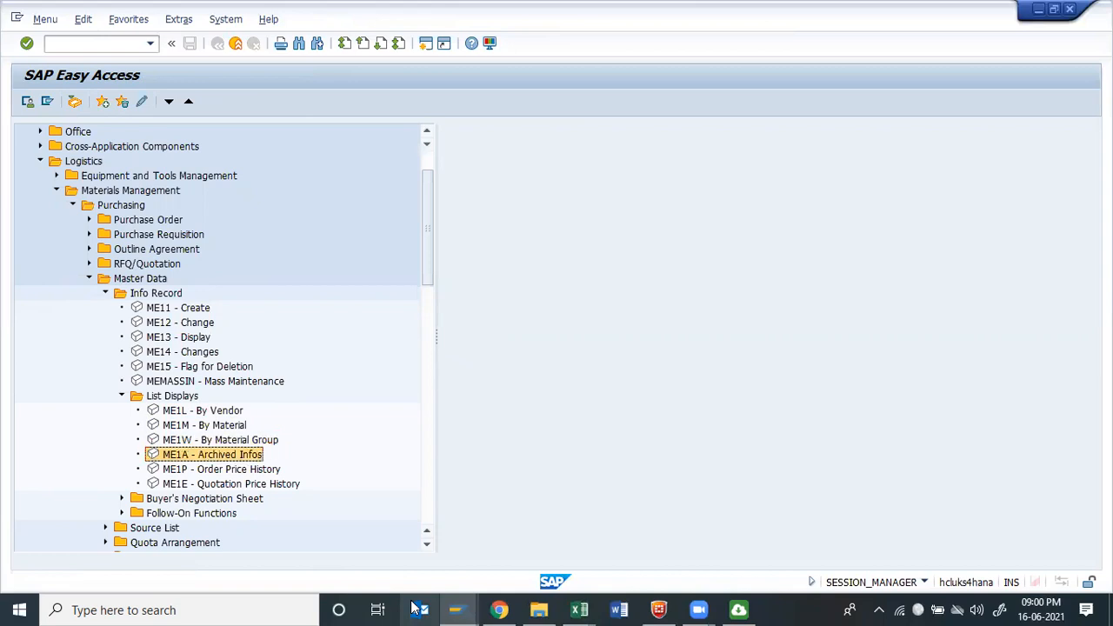
key(Down)
key(Down)
key(Up)
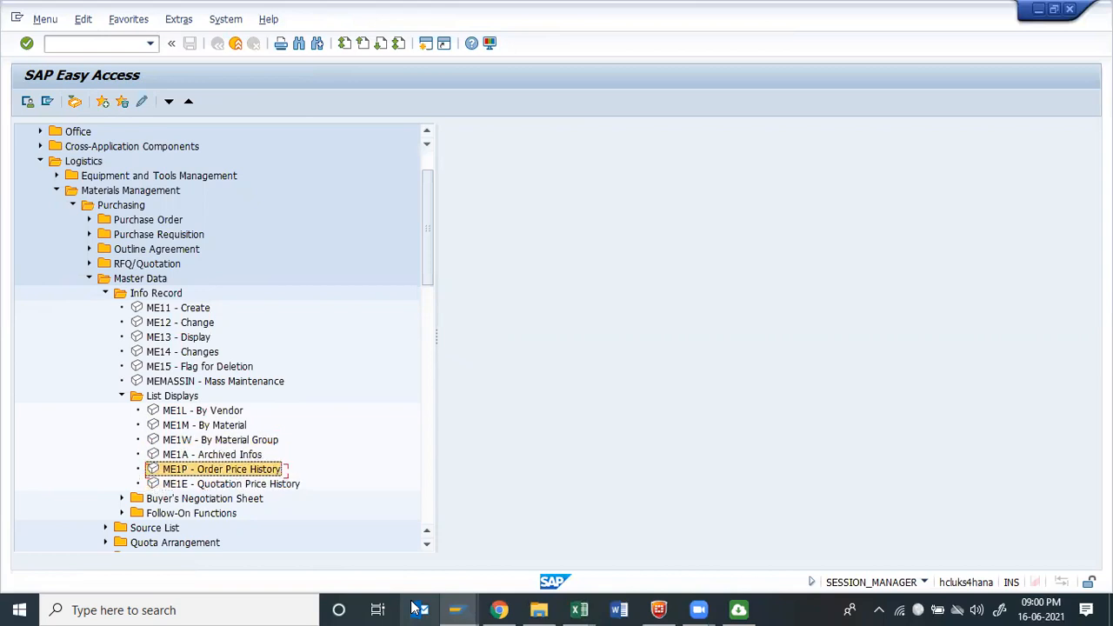
key(Left)
key(Left)
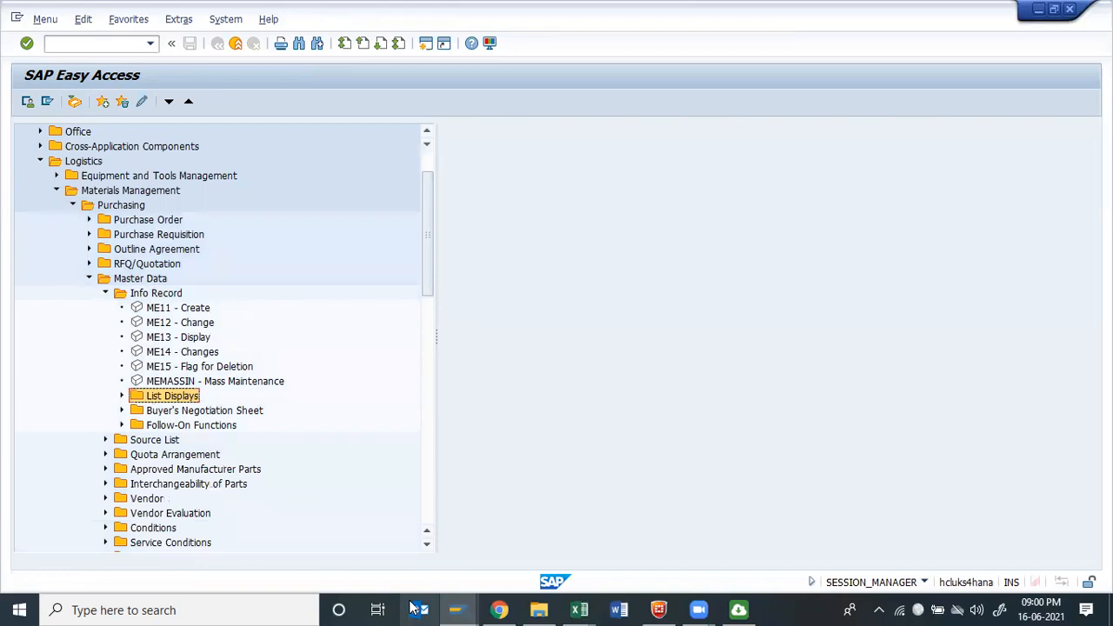
Open the ME11 - Create transaction and choose the Standard info category, followed by Subcontracting.
click(178, 308)
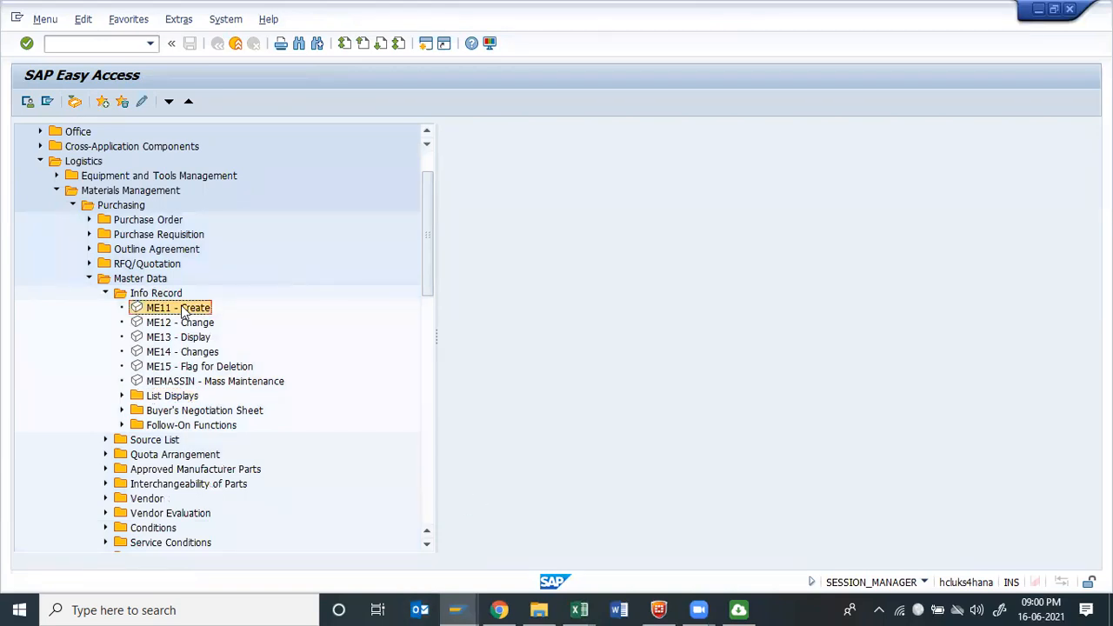
double_click(183, 311)
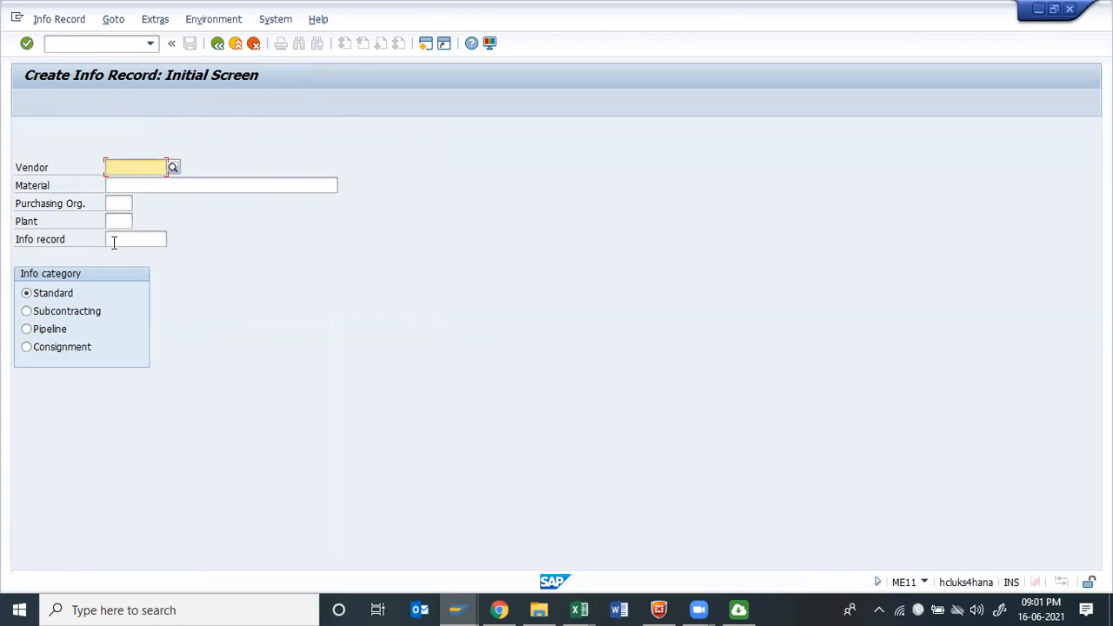
click(40, 300)
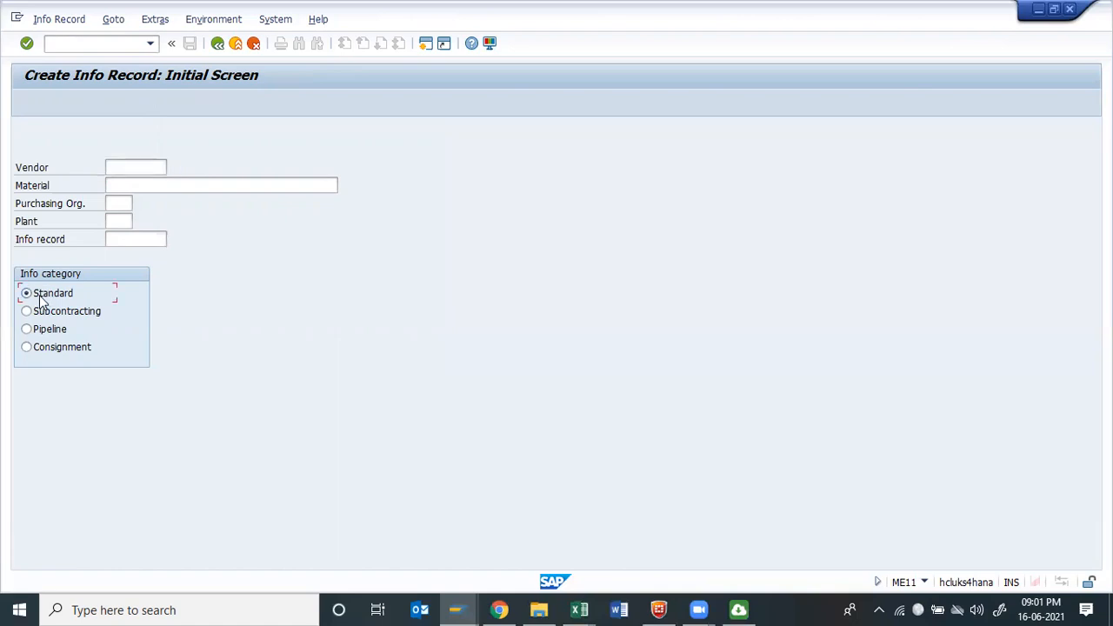
click(55, 315)
Switch to the SAP MM.xlsx workbook in Excel and open Sheet4.
key(alt+Tab)
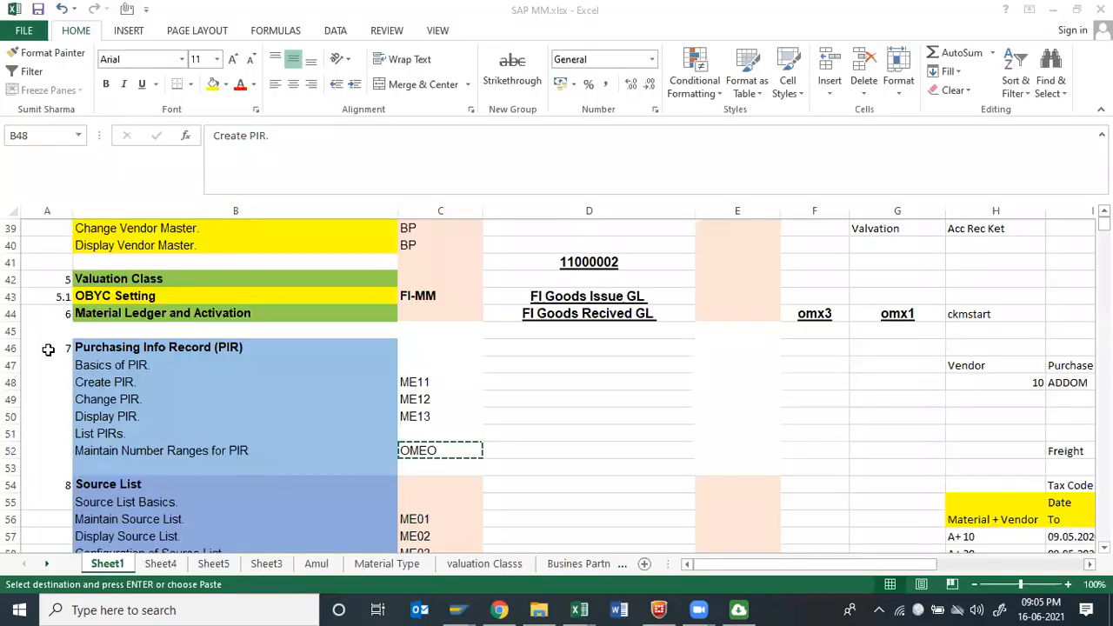
click(685, 457)
key(Up)
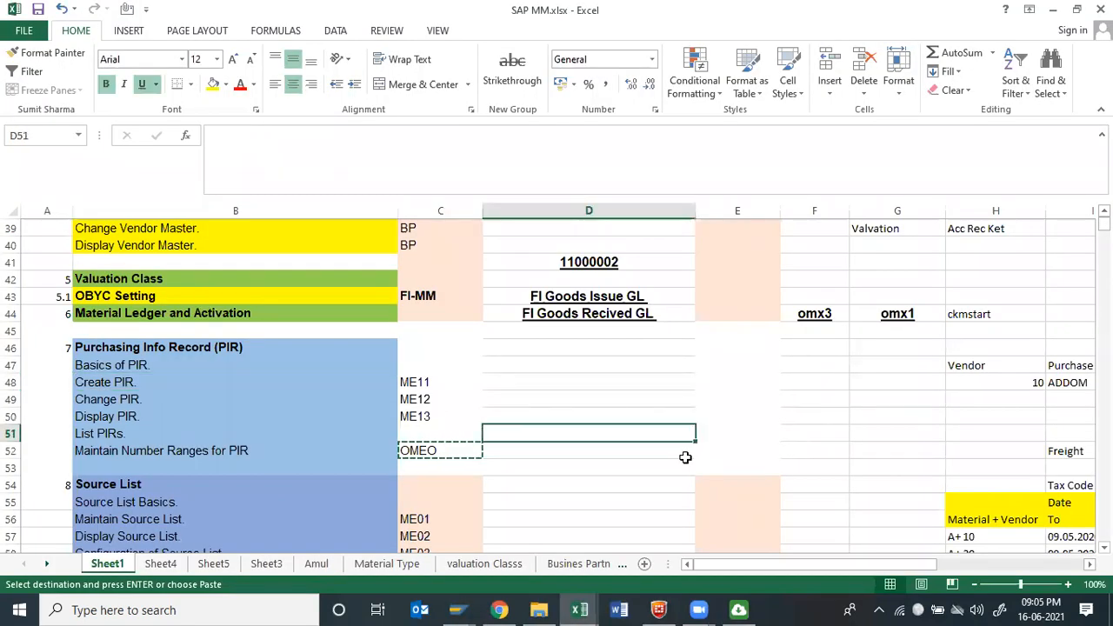
click(160, 563)
click(326, 471)
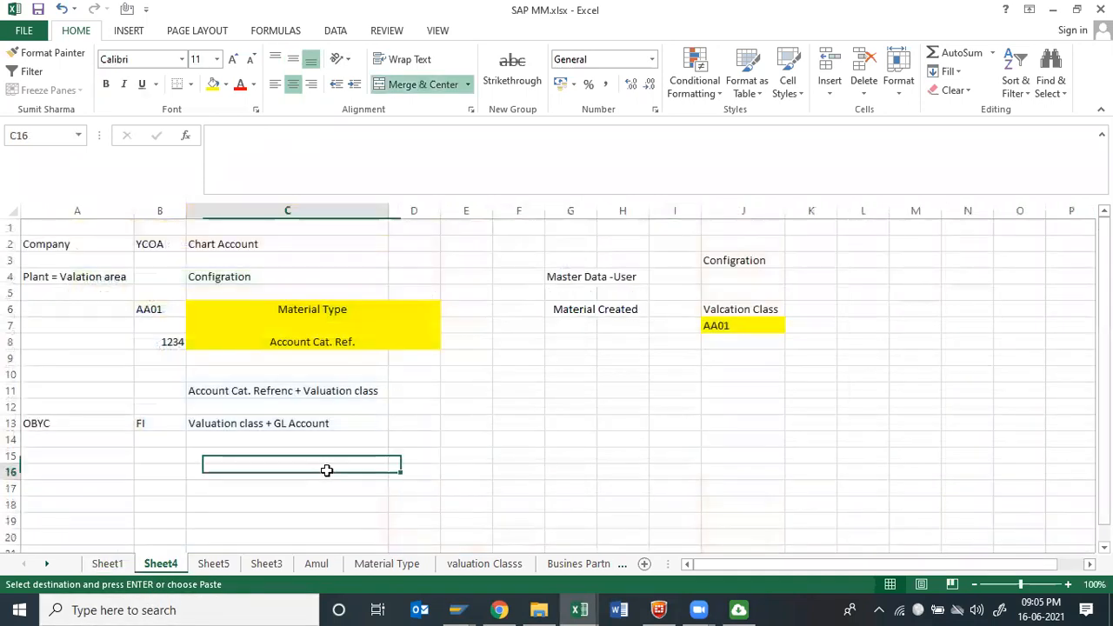
Enter the heading "Info Recored" in cell C18, below the existing notes on Sheet4.
key(Left)
key(Down)
key(Down)
key(Down)
key(Down)
key(Down)
key(Down)
key(Down)
key(Down)
key(Down)
key(Down)
key(Down)
key(Down)
key(Down)
key(Down)
key(Down)
key(Down)
key(Up)
key(Up)
key(Up)
key(Up)
key(Up)
key(Up)
key(Up)
key(Up)
key(Up)
key(Up)
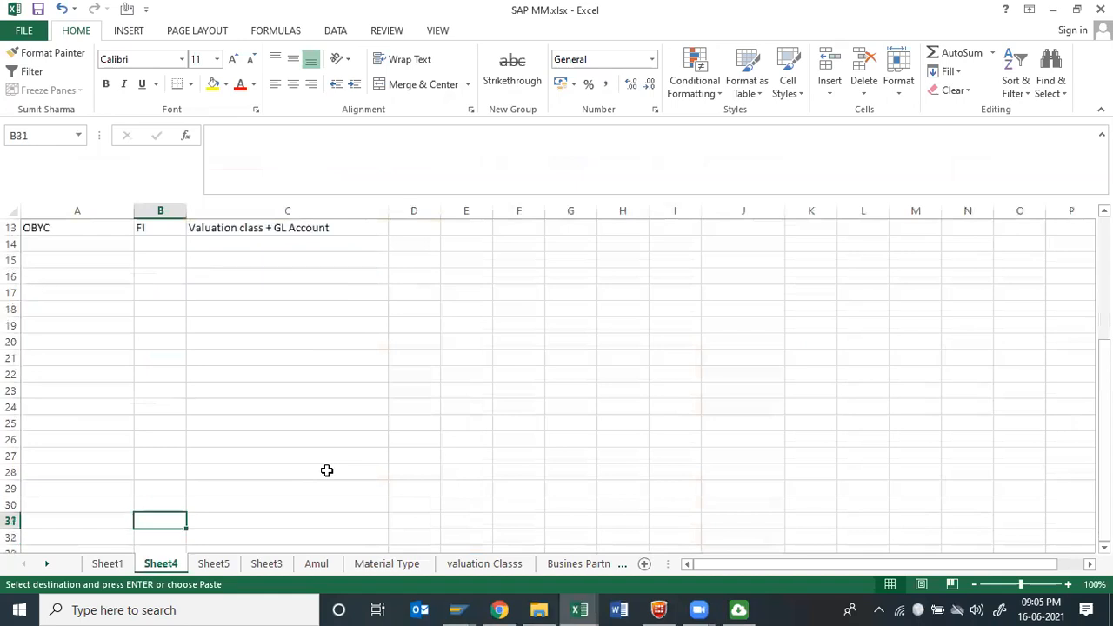
key(Right)
key(Up)
key(Up)
key(Up)
key(Up)
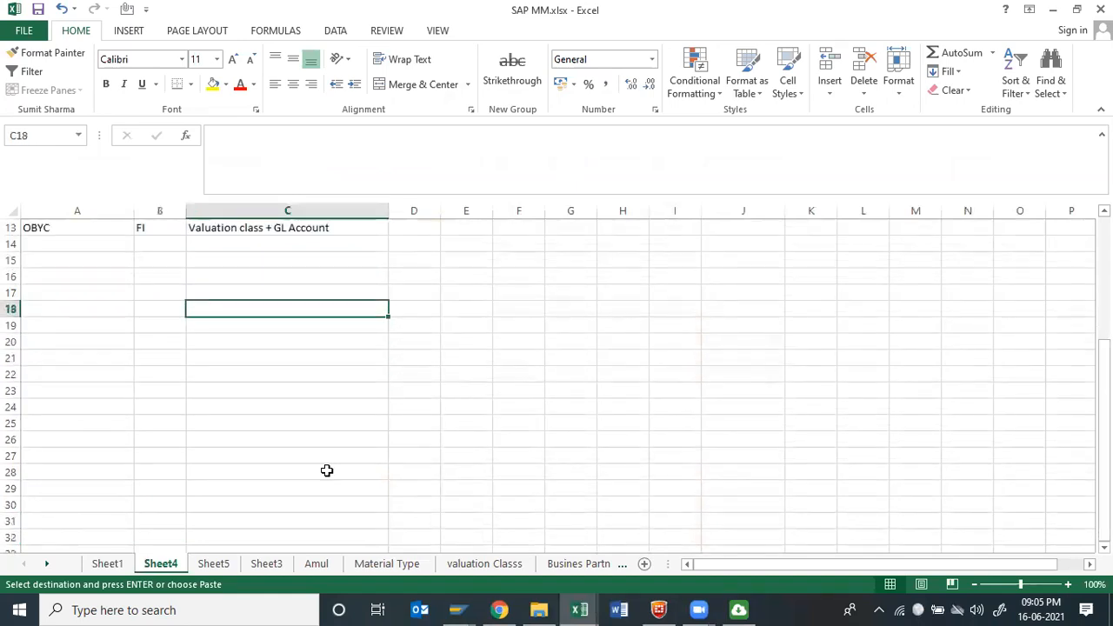
text(Infor)
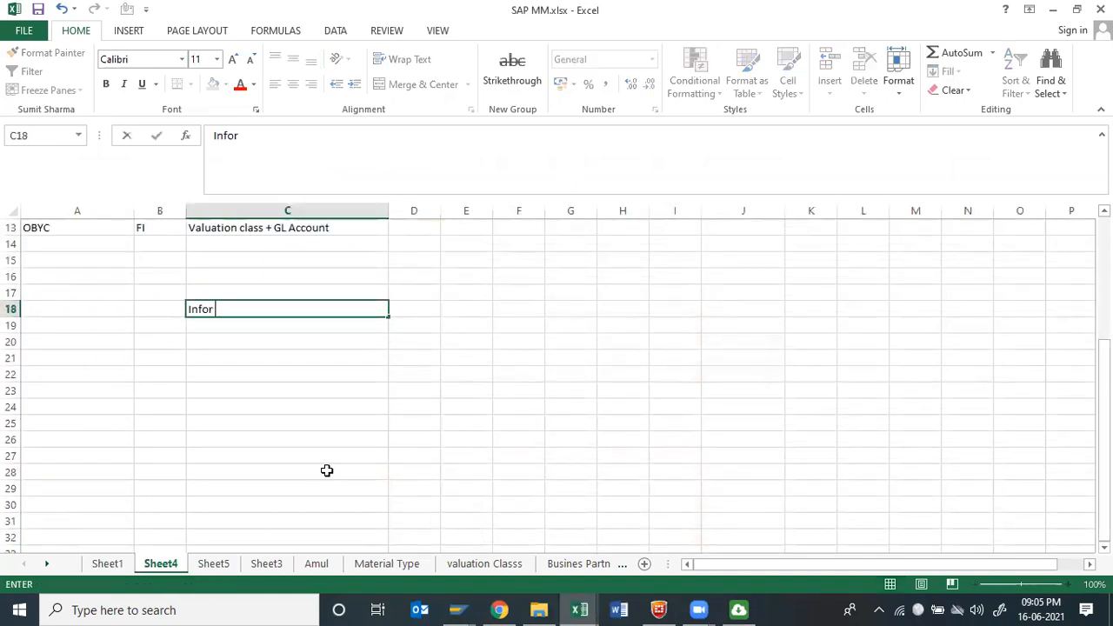
key(BackSpace)
text( Recored)
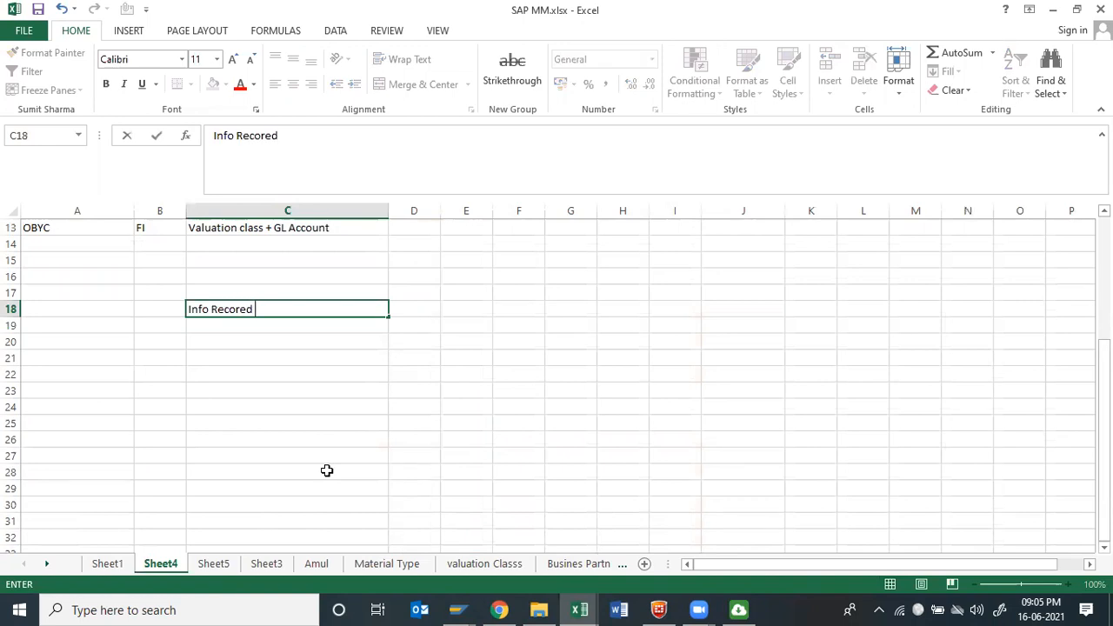
key(Return)
key(Up)
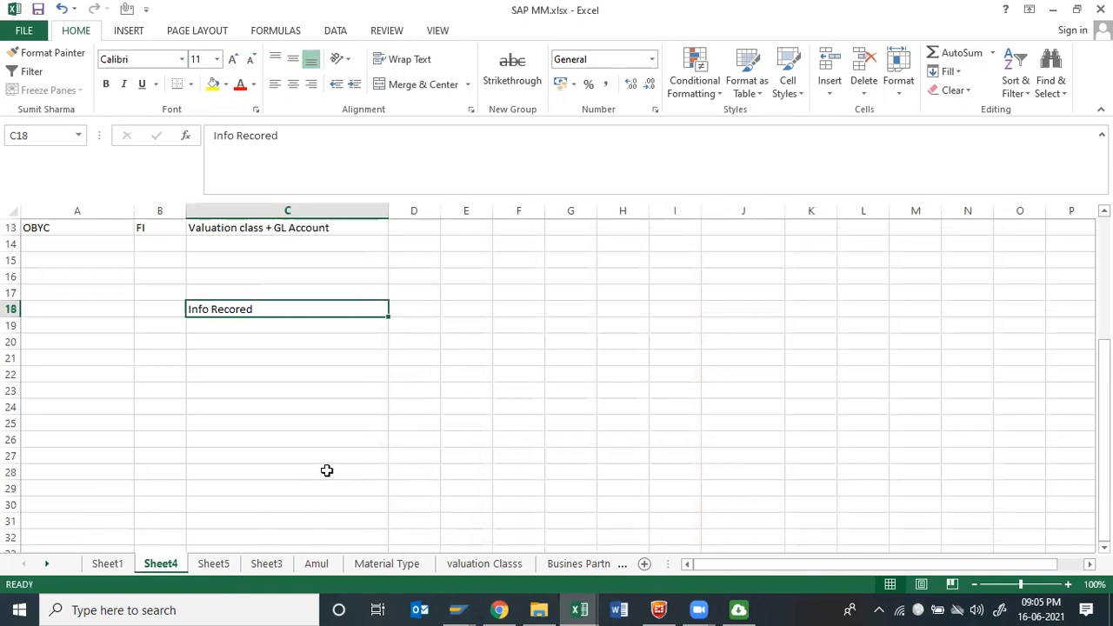
Enter "PO" in cell C20, two rows below the Info Recored heading.
key(Down)
key(Right)
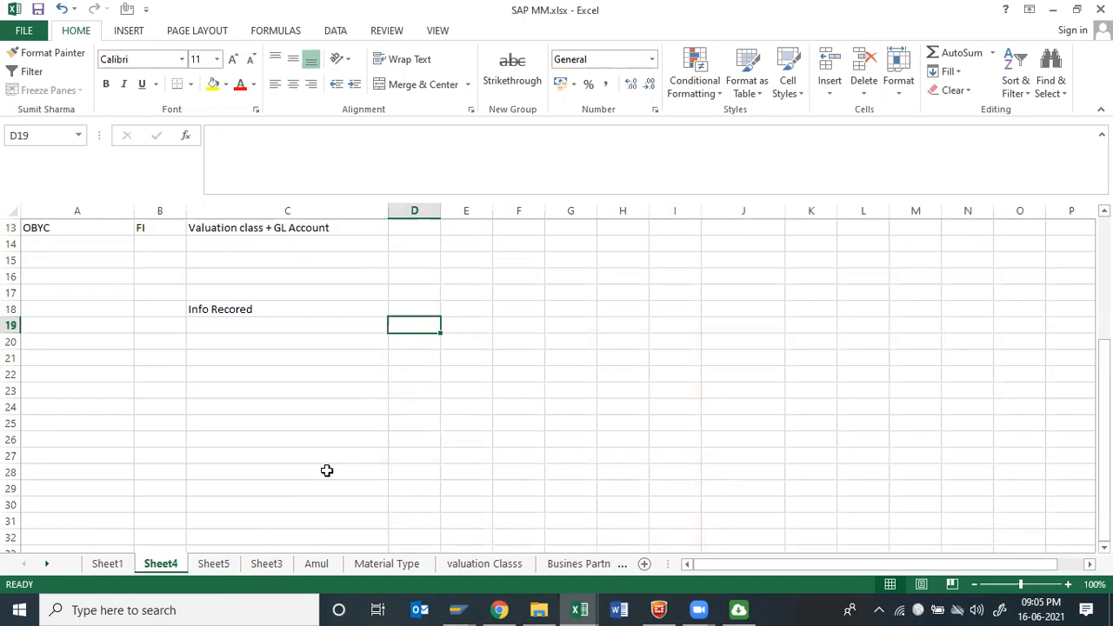
key(Left)
key(Down)
text(PO)
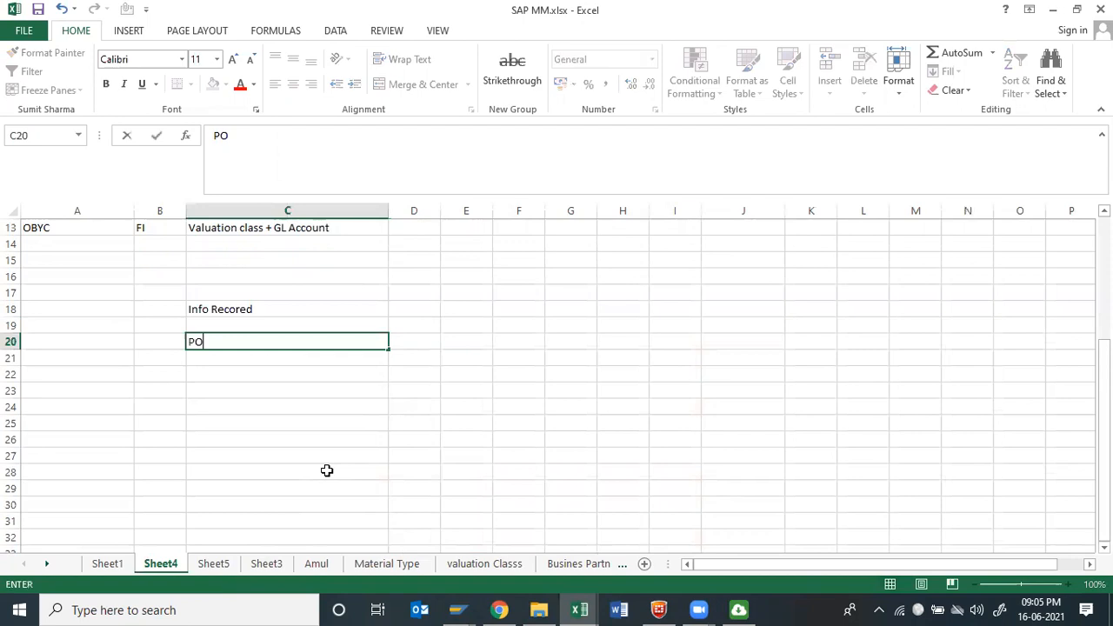
key(Return)
key(Up)
Start the list beside PO with "Material" in cell D20 and "Vendor" in D21.
key(Right)
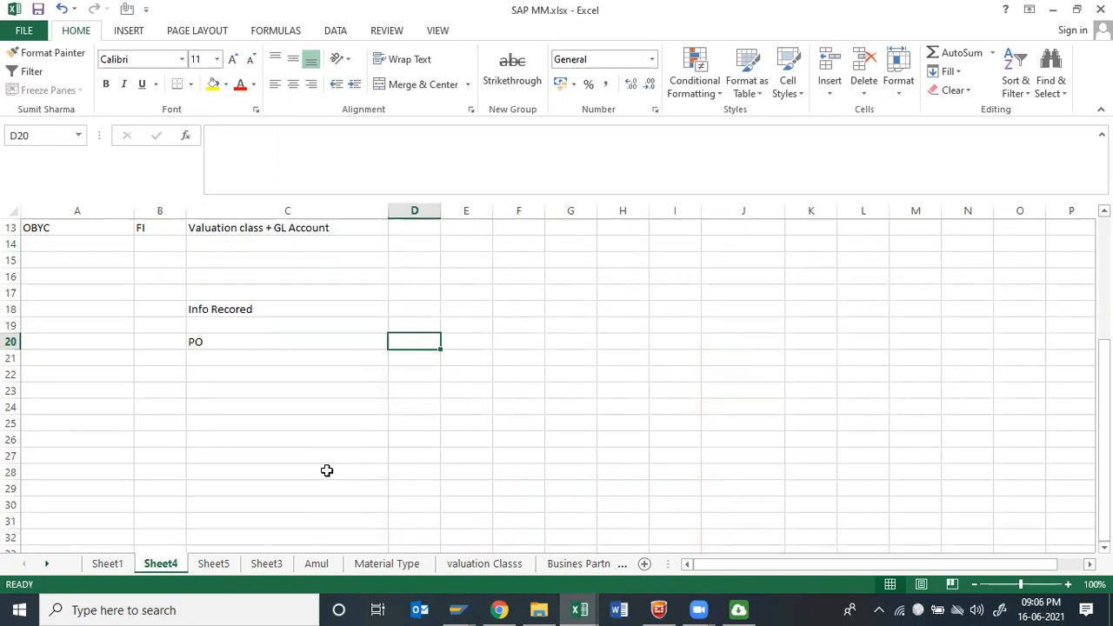
text(Mater)
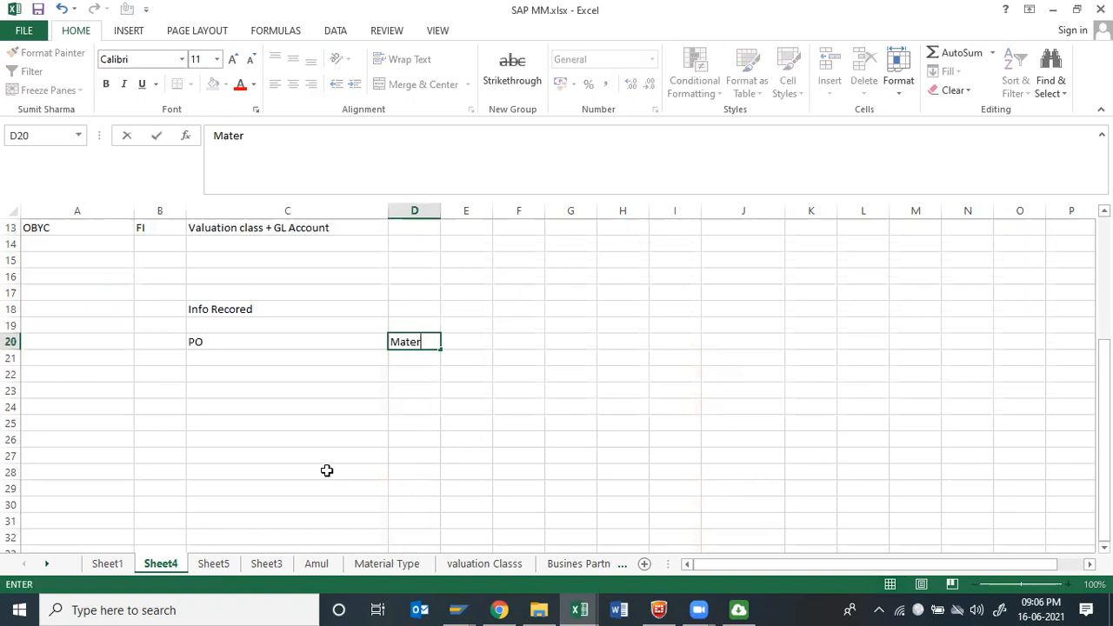
text(ial)
key(Return)
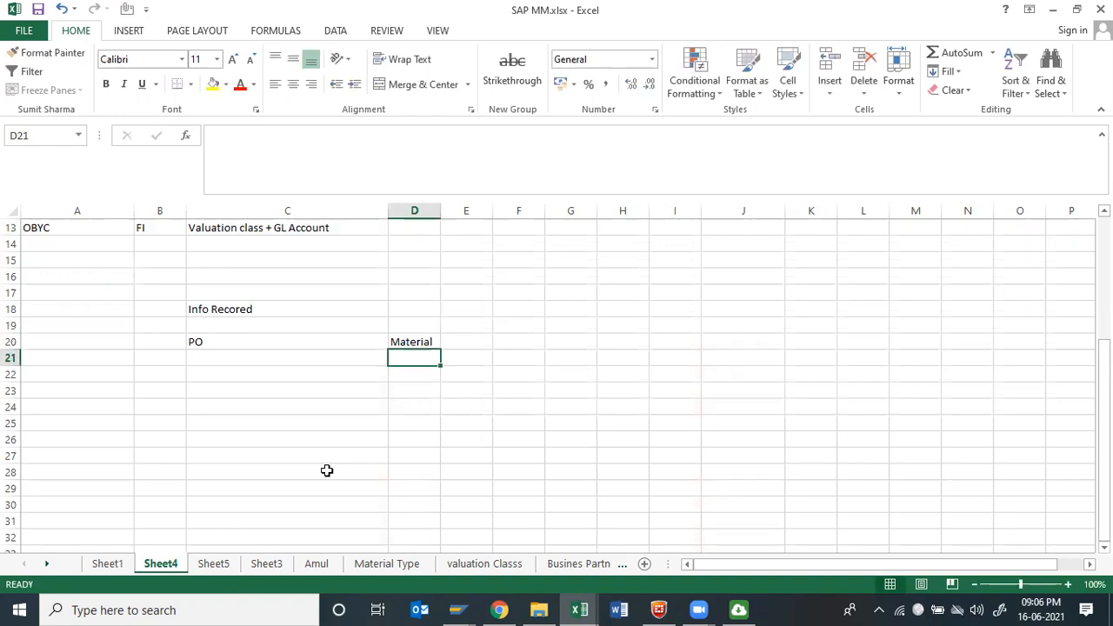
text(Vemnddo)
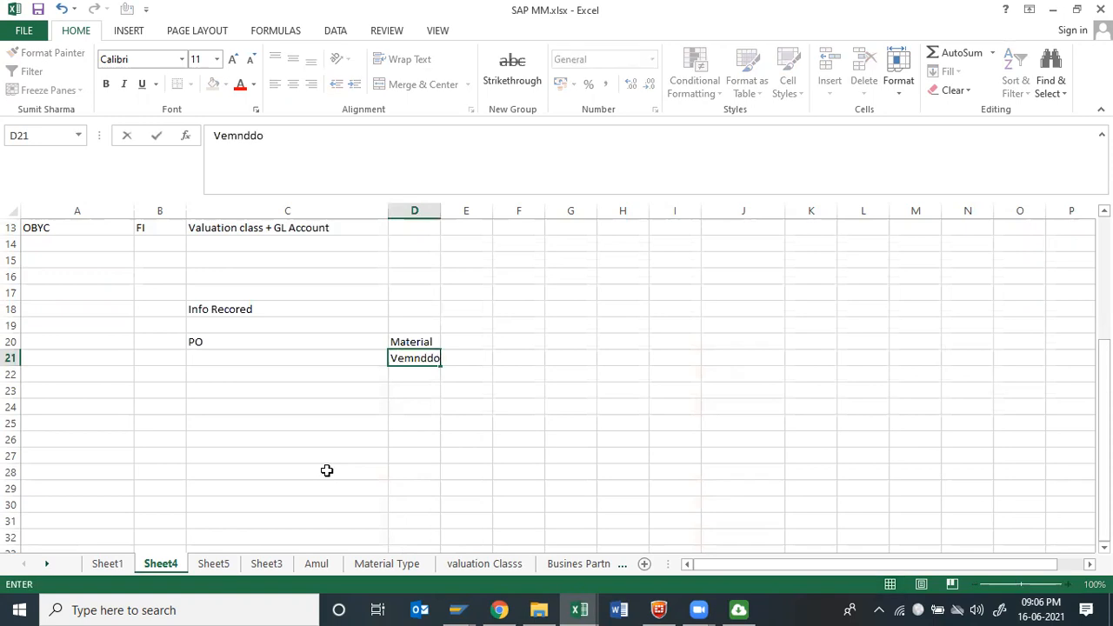
key(BackSpace)
key(BackSpace)
key(BackSpace)
key(BackSpace)
key(BackSpace)
text(nf)
key(BackSpace)
text(dor)
key(Return)
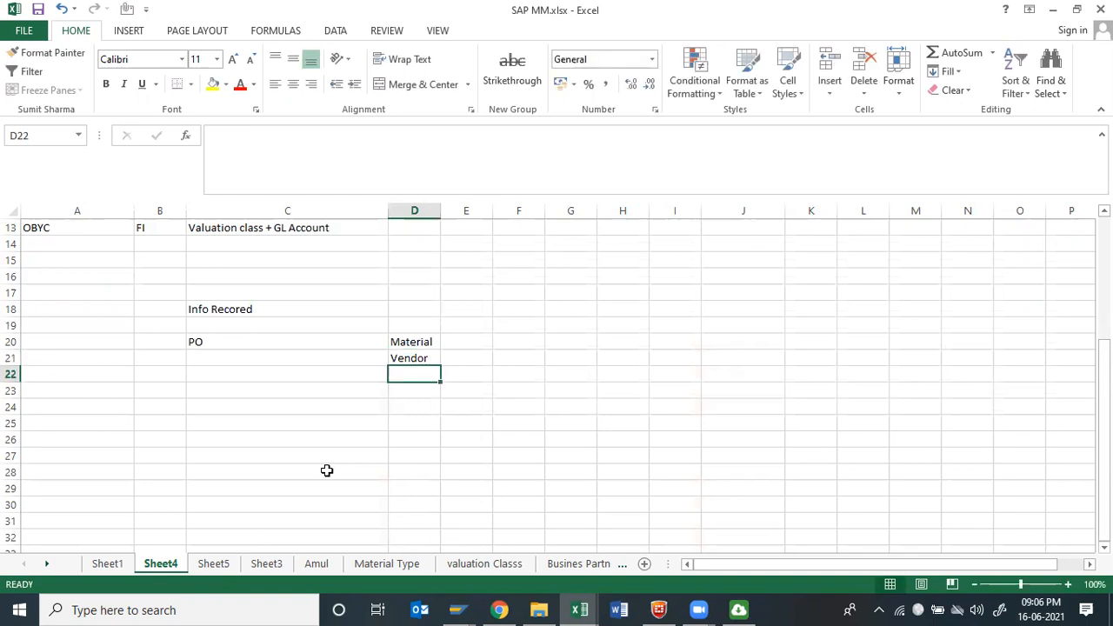
Extend the PO list with "Plant" in cell D22 and "Qty" in D23.
key(Up)
key(Up)
key(Down)
key(Down)
text(Plant)
key(Return)
key(Return)
key(Up)
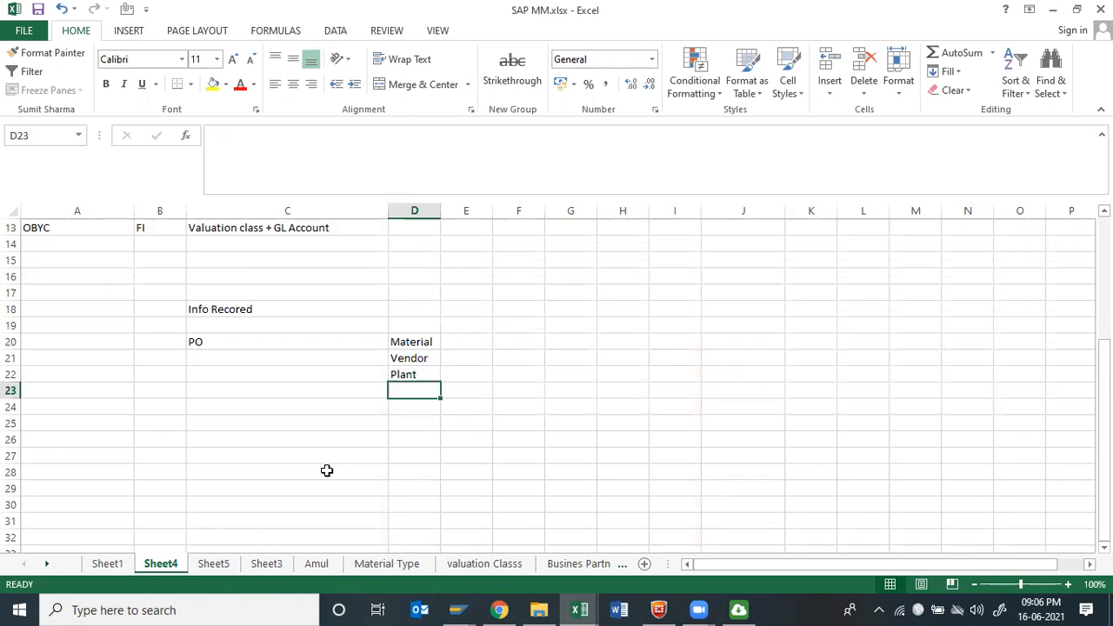
text(Quty)
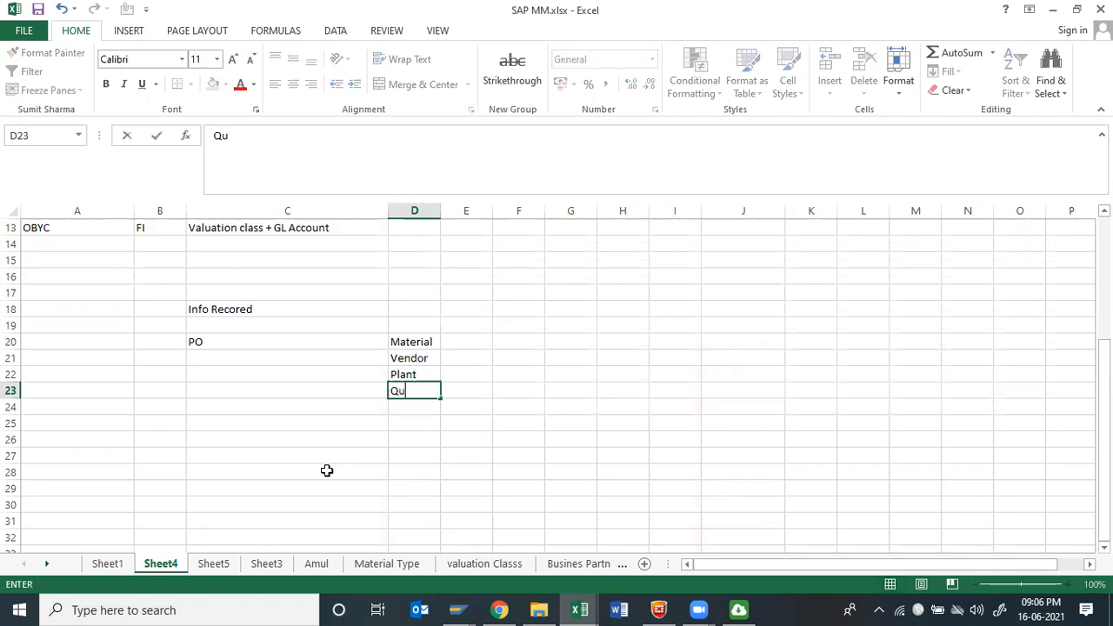
key(BackSpace)
key(BackSpace)
key(BackSpace)
text(ty)
key(Return)
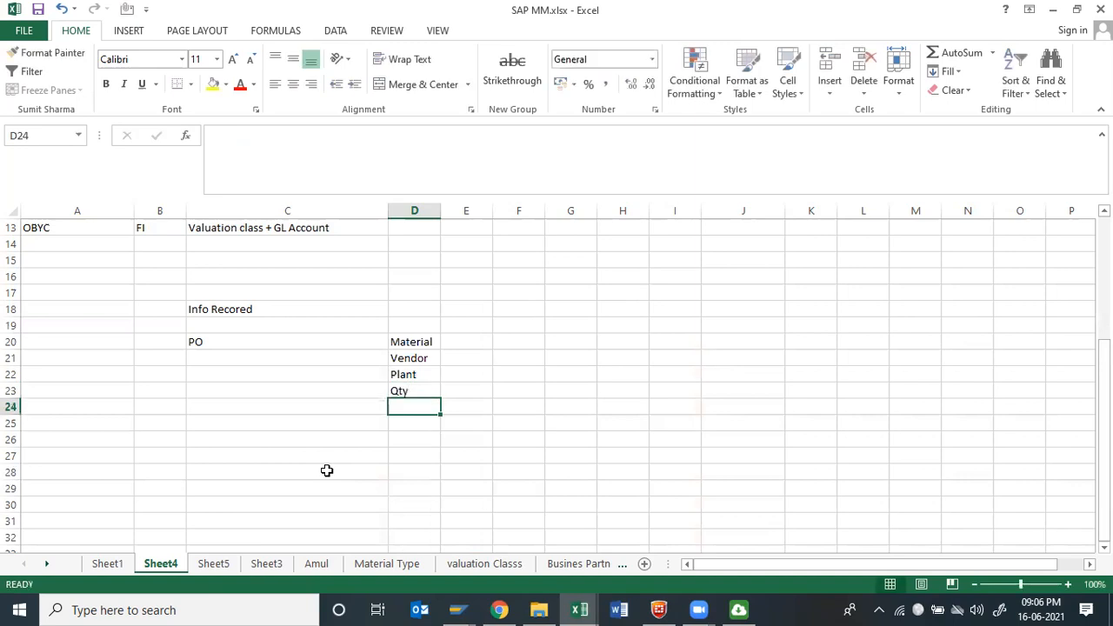
Add "Price" in cell D24 below Qty, and go back to the Material entry at the start of the list.
text(Price)
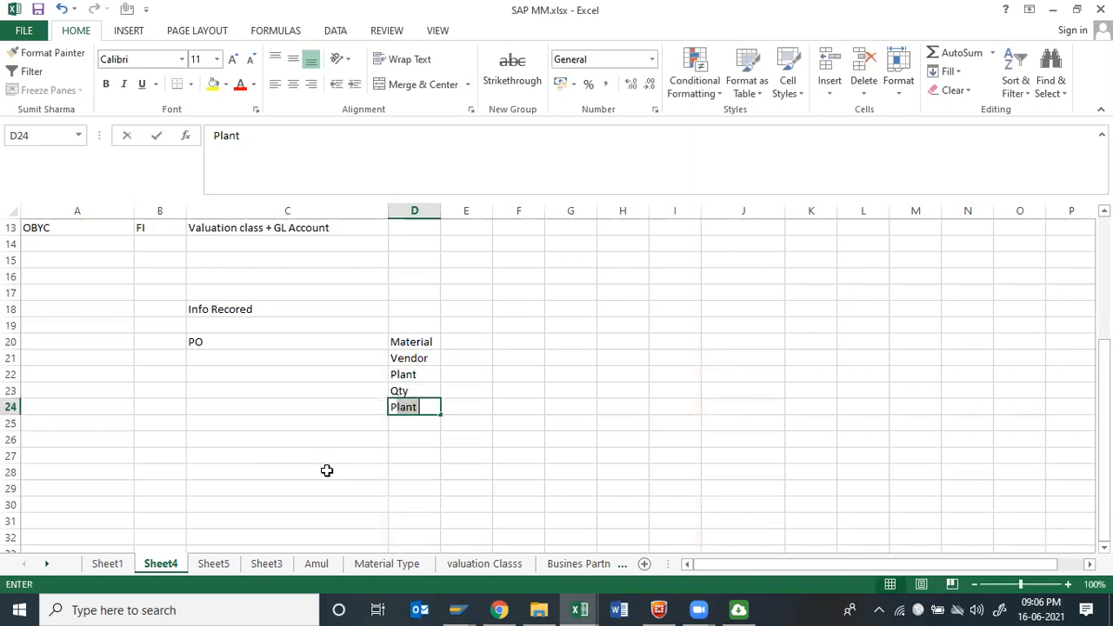
key(Return)
key(Up)
key(Up)
key(Up)
key(Up)
key(Up)
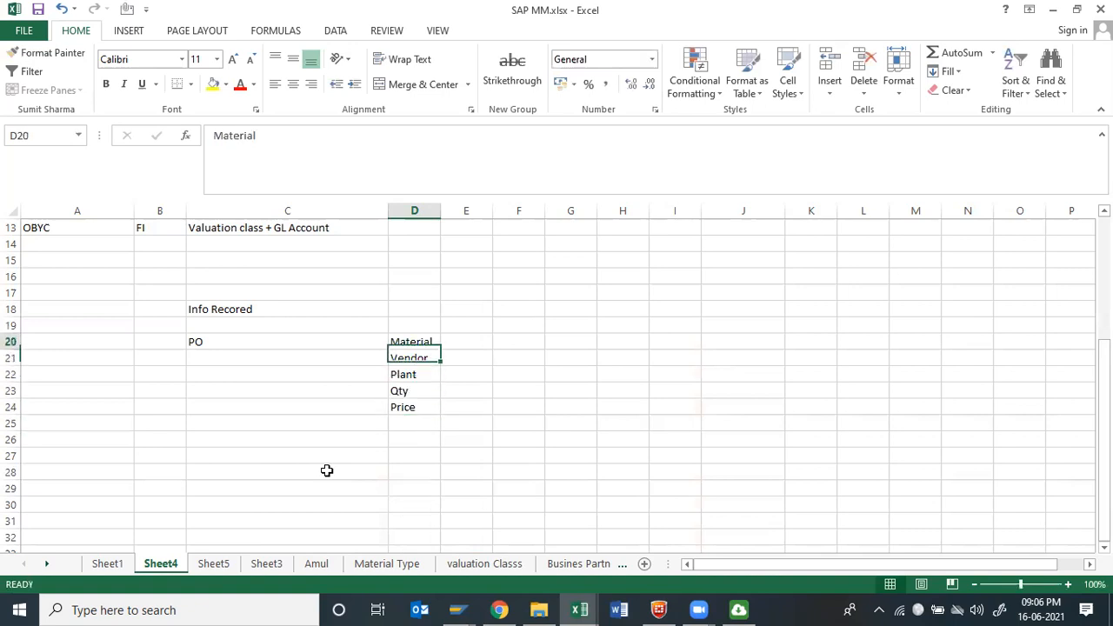
Enter "+" in cell E24, beside the Price entry of the PO list.
key(Down)
key(Down)
key(Down)
key(Down)
key(Down)
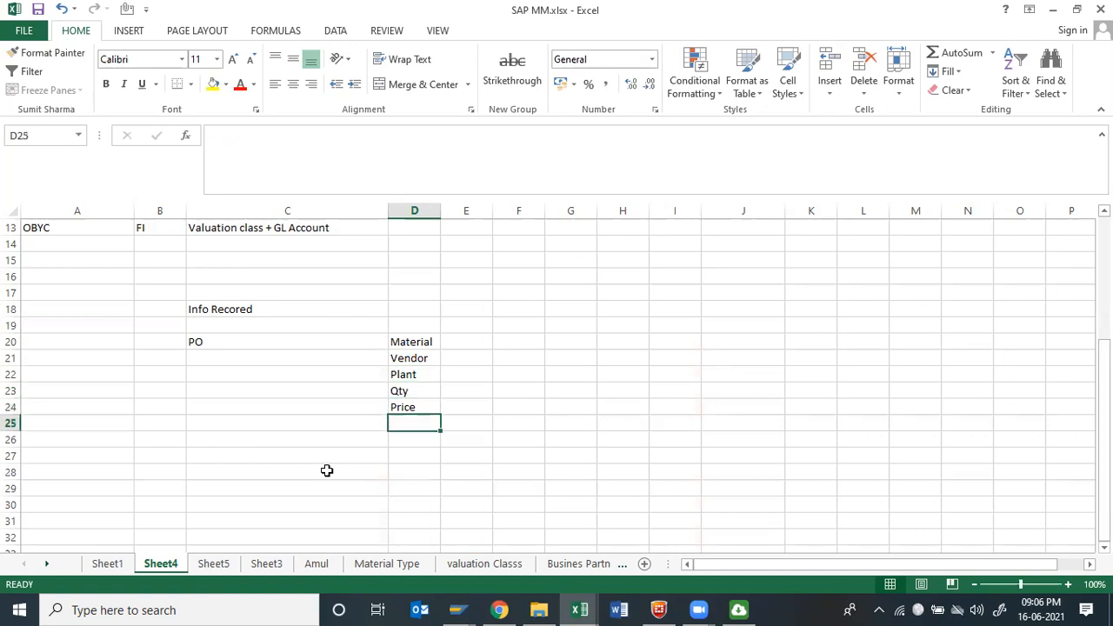
key(Up)
key(Right)
key(Right)
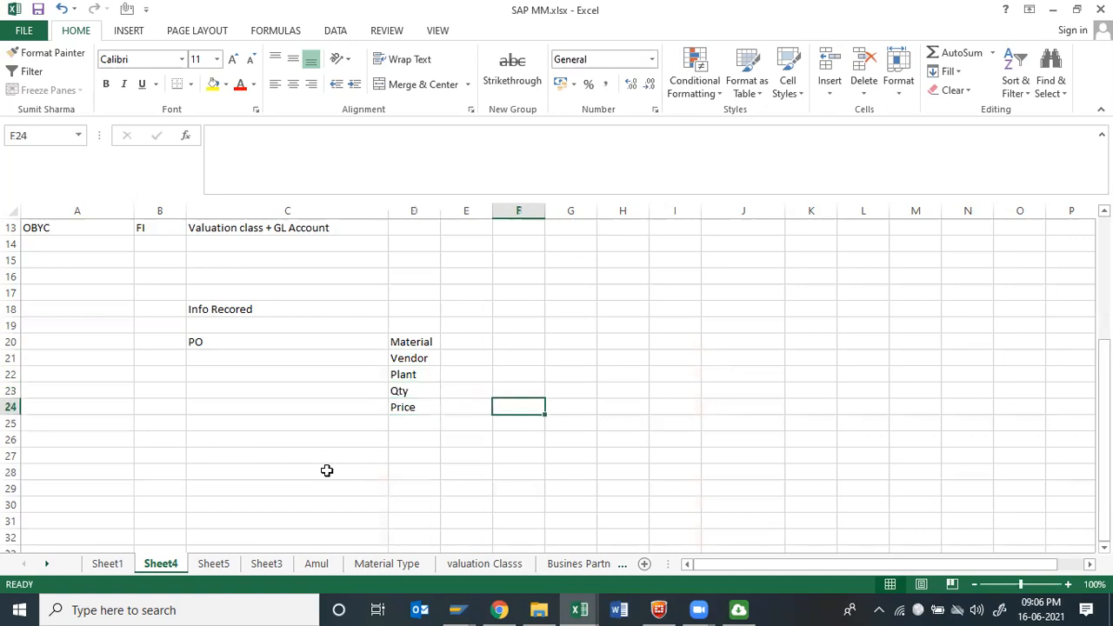
key(Left)
text(+)
key(Return)
Enter "Frieght" in cell F24, following the plus sign on the Price row.
key(Up)
key(Right)
text(Frieght)
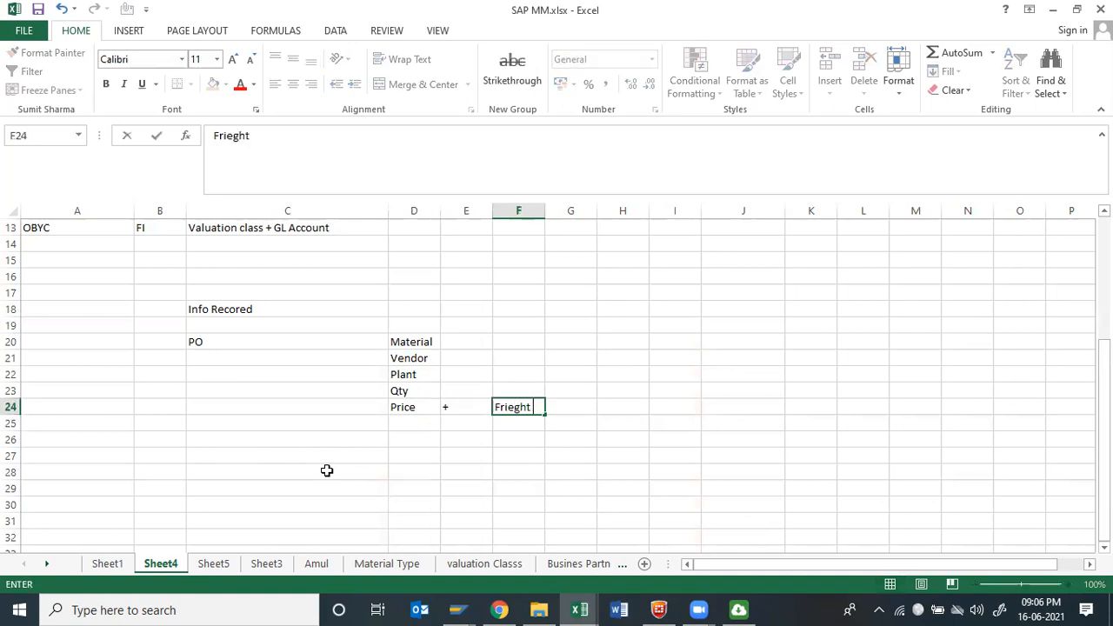
key(Return)
Enter "Tax" in cell G24, next to Frieght.
key(Up)
key(Right)
key(Right)
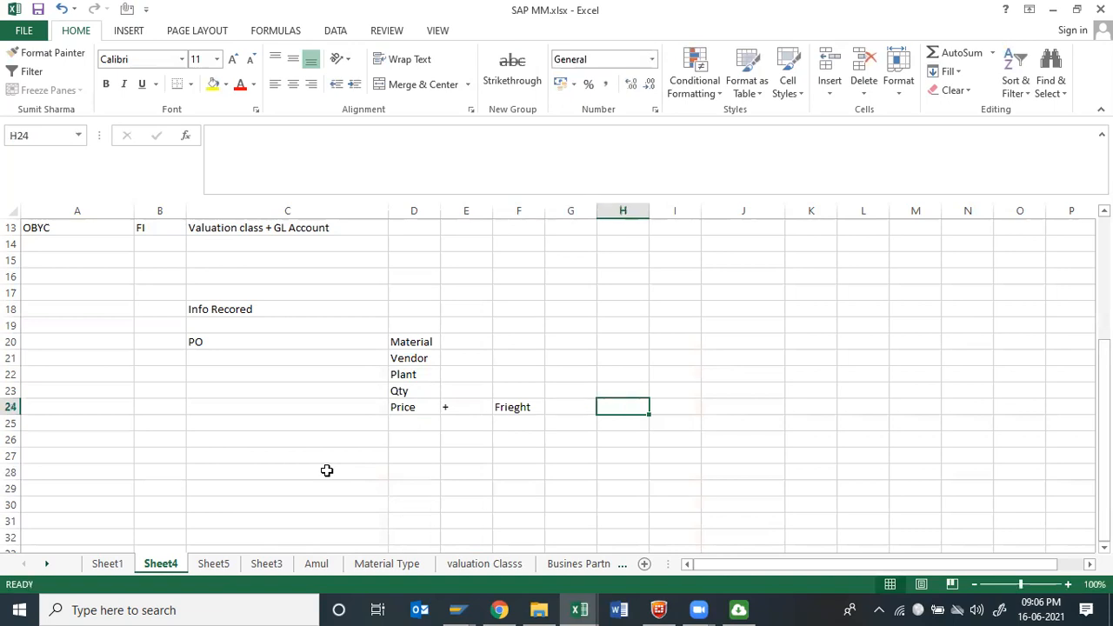
key(Left)
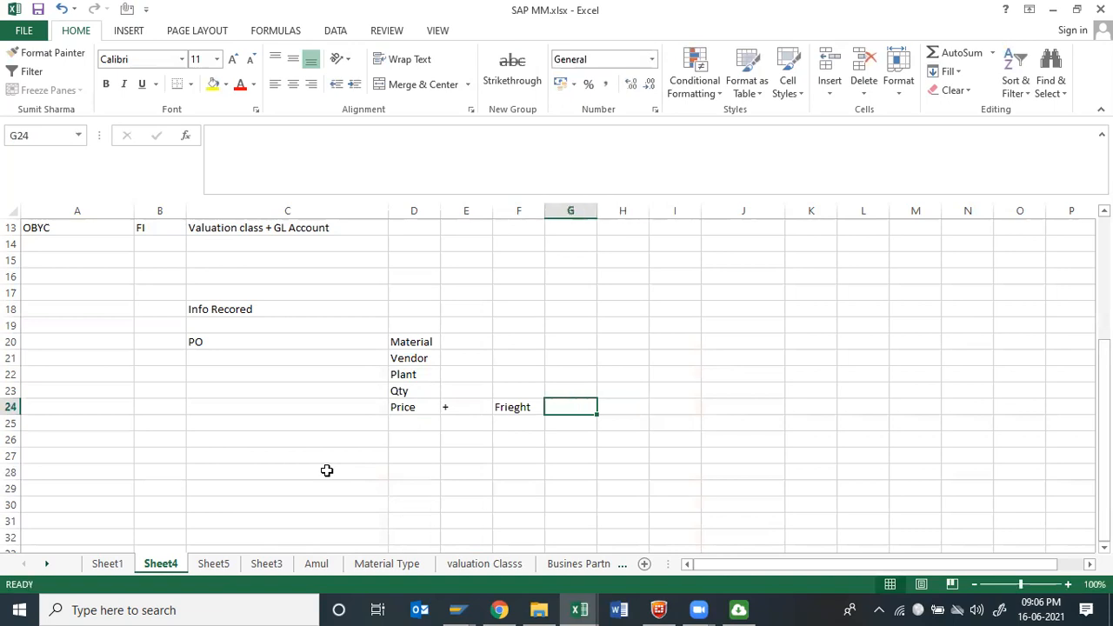
text(t)
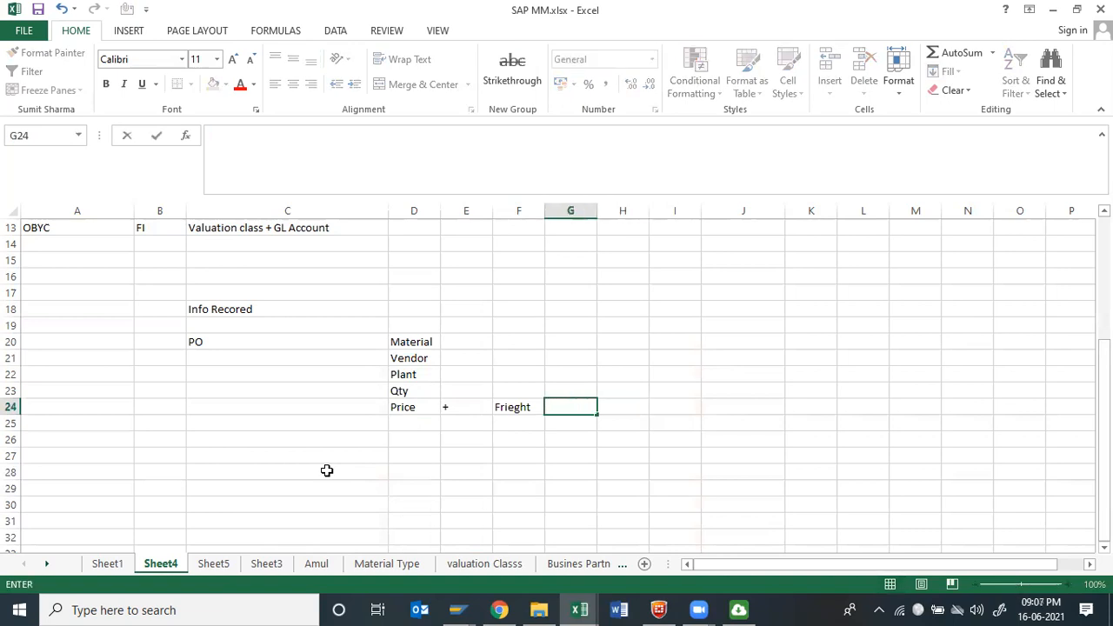
key(BackSpace)
text(Tax)
key(Return)
key(Up)
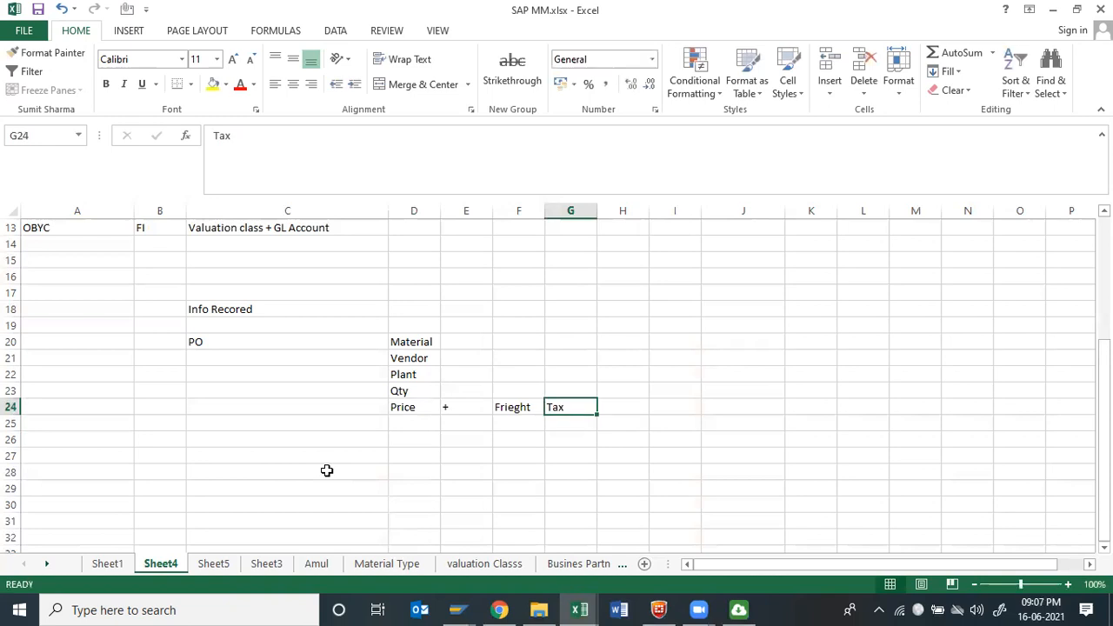
Review the PO block in C20:G25 and the Info Recored heading above it, ending on the PO entry.
key(Left)
key(Left)
key(Left)
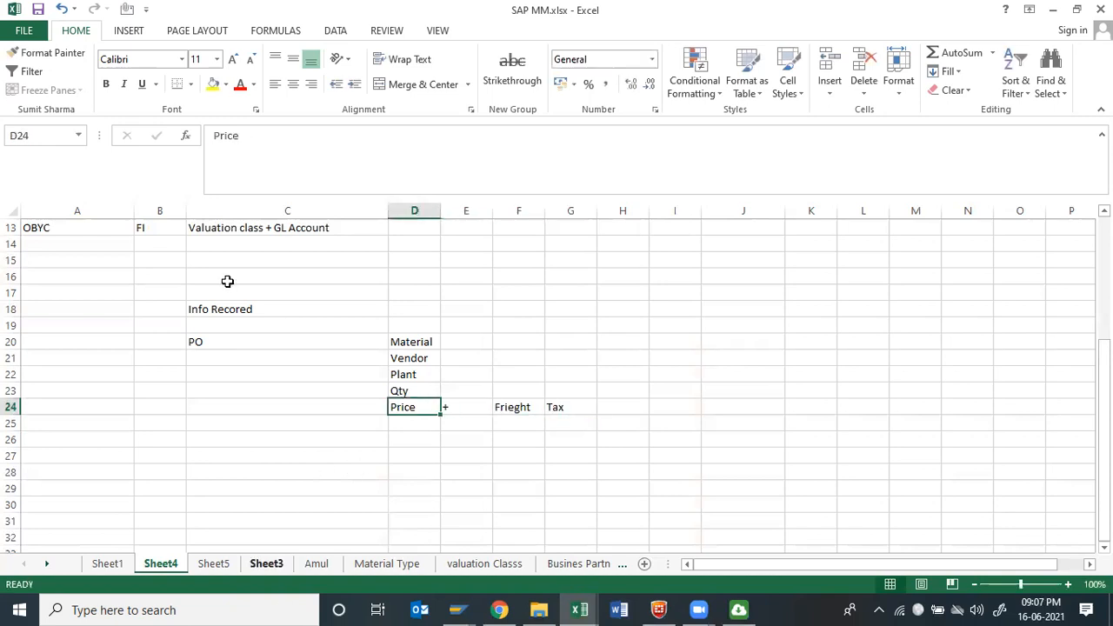
drag(380, 336, 555, 426)
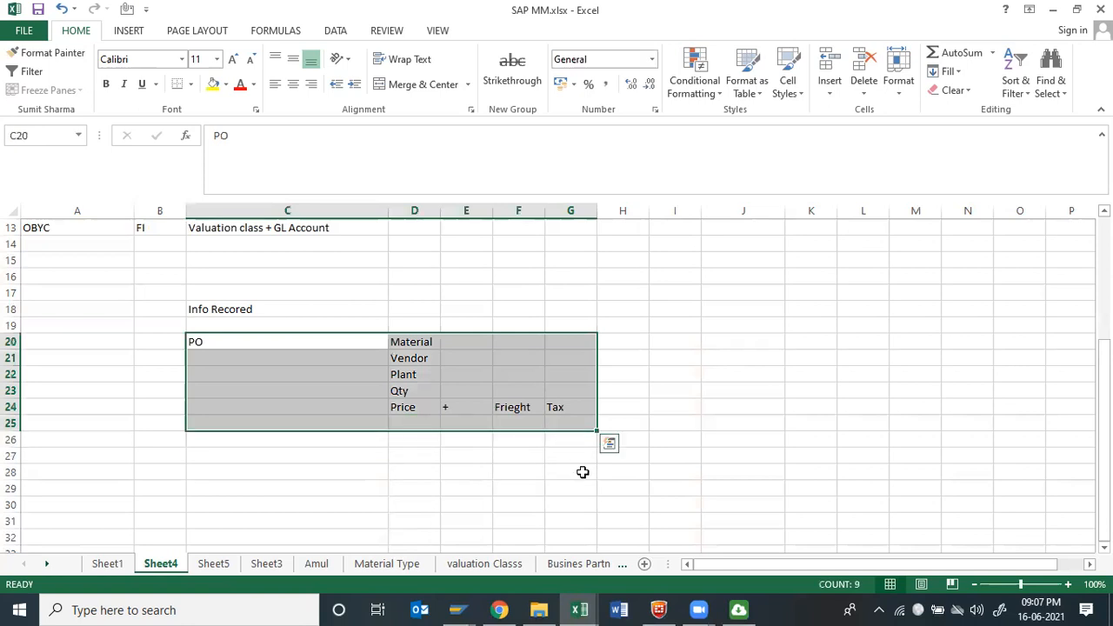
click(479, 500)
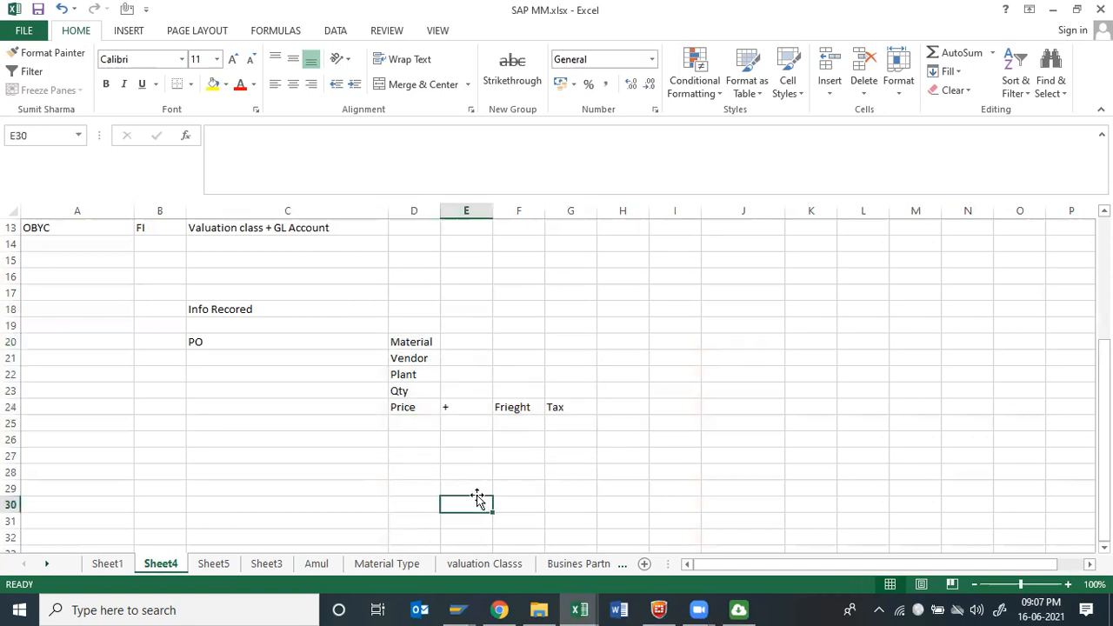
click(189, 310)
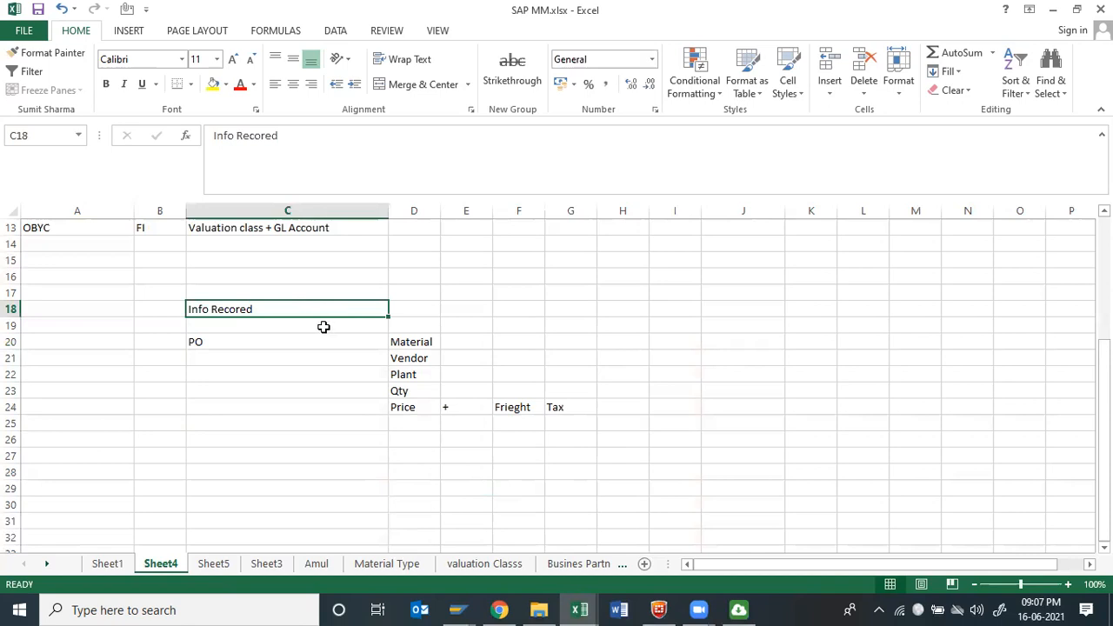
click(455, 343)
key(Left)
key(Left)
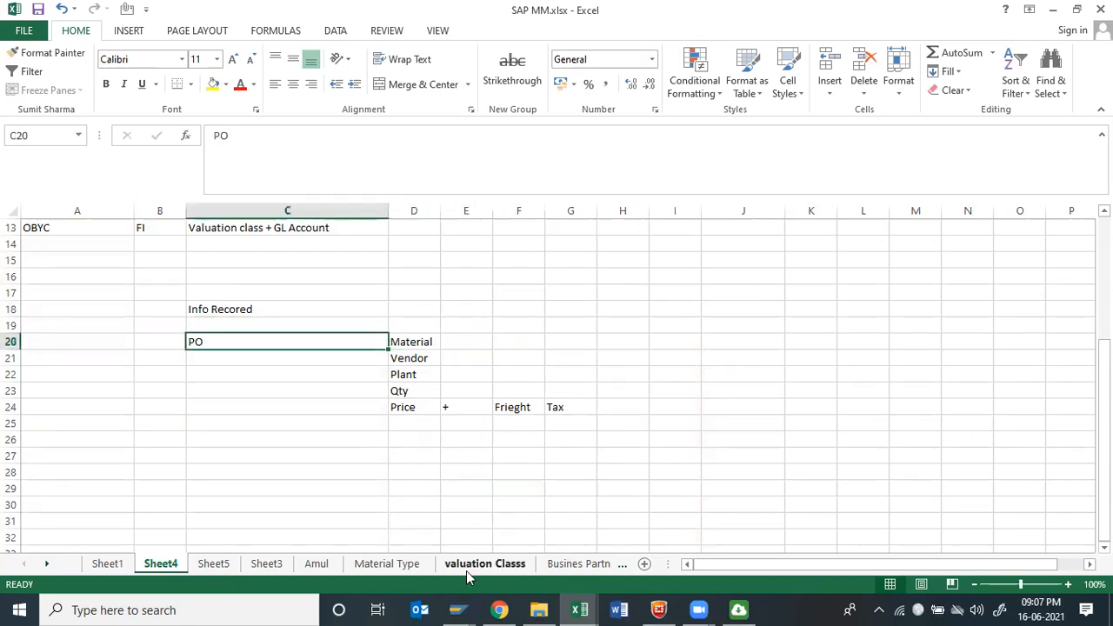
Fill in sample PO values in column E: "A" for Material, 1 for Vendor and "AA01" for Plant.
key(Right)
key(Right)
text(A)
key(Return)
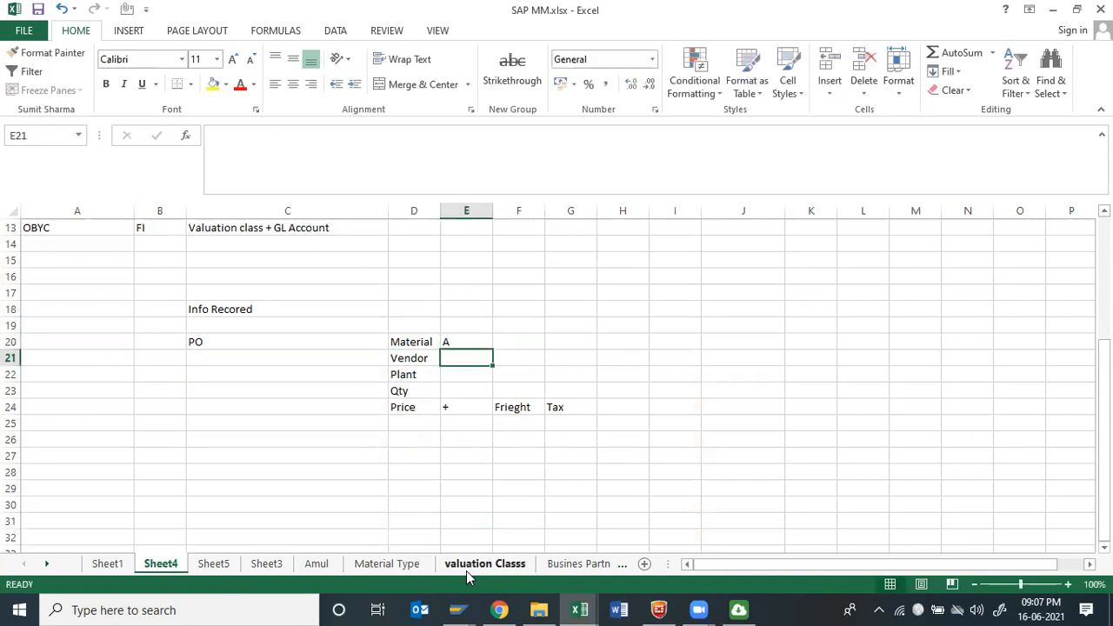
text(1)
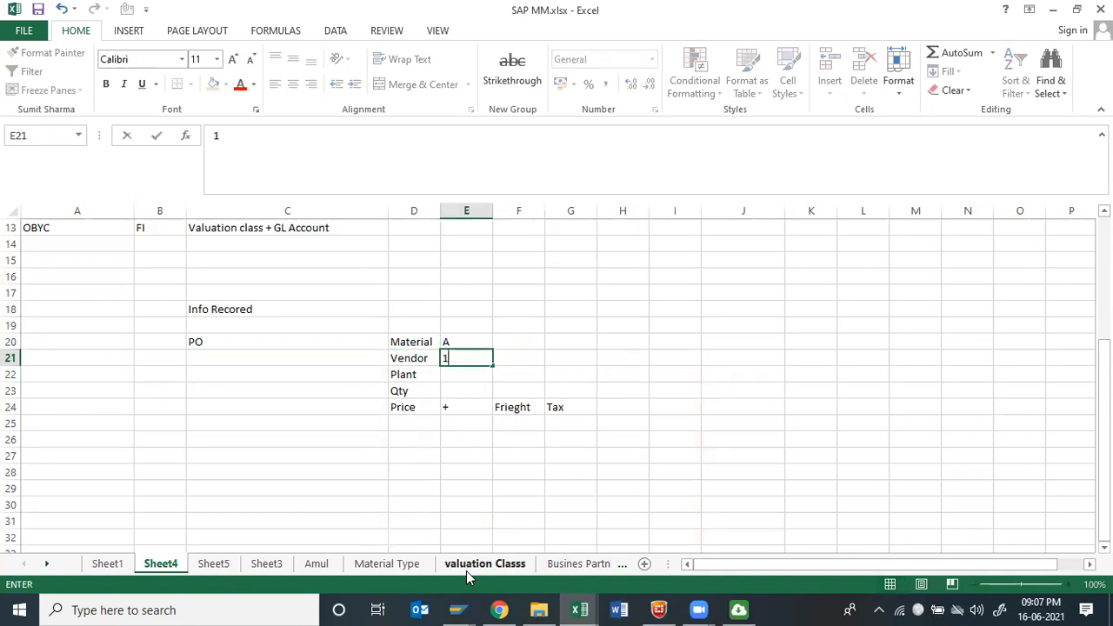
key(Return)
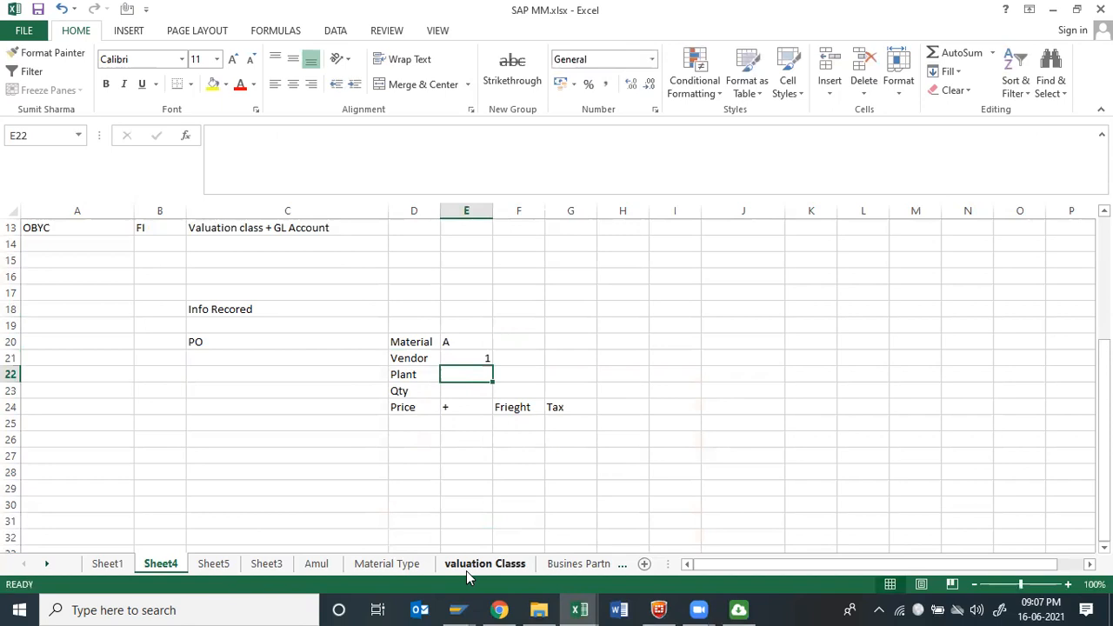
text(AA01)
key(Return)
Move the plus sign, Frieght and Tax entries from E24:G24 to G24:I24 to free the cell beside Price.
key(Down)
key(shift+Right)
key(shift+Right)
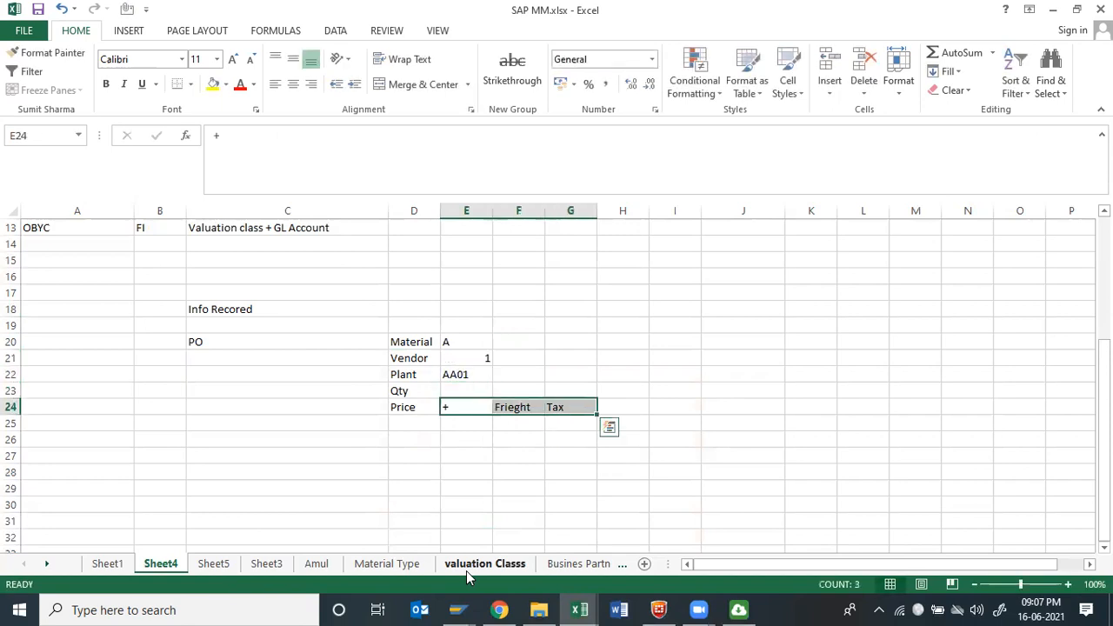
key(ctrl+x)
key(Right)
key(Right)
key(Return)
Enter 100 as the Qty value in cell E23.
key(Left)
key(Left)
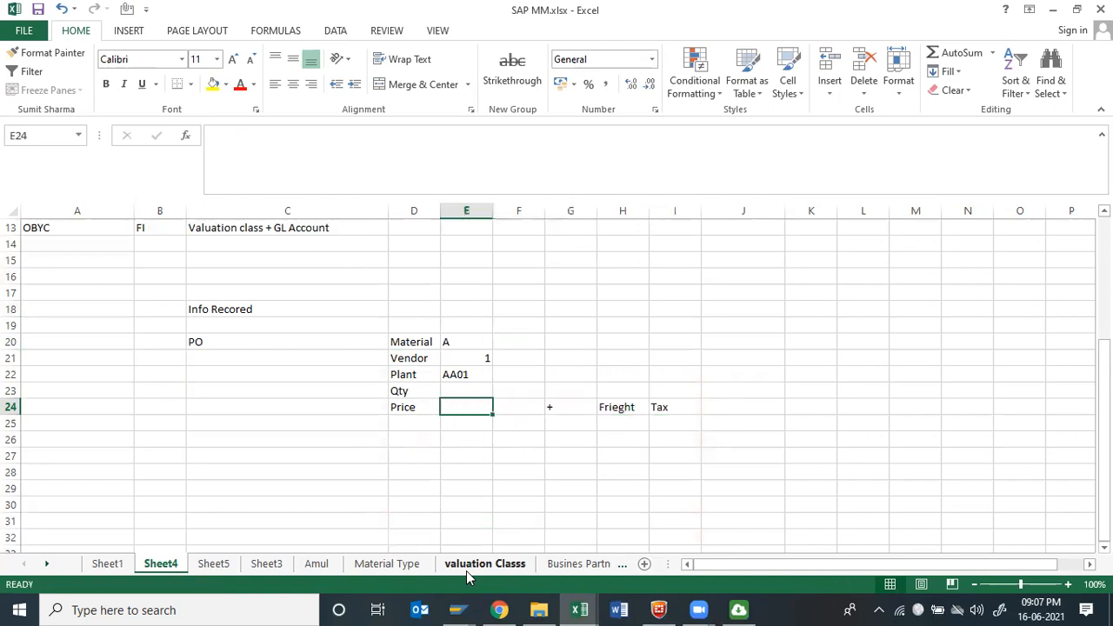
key(Up)
text(100)
key(Return)
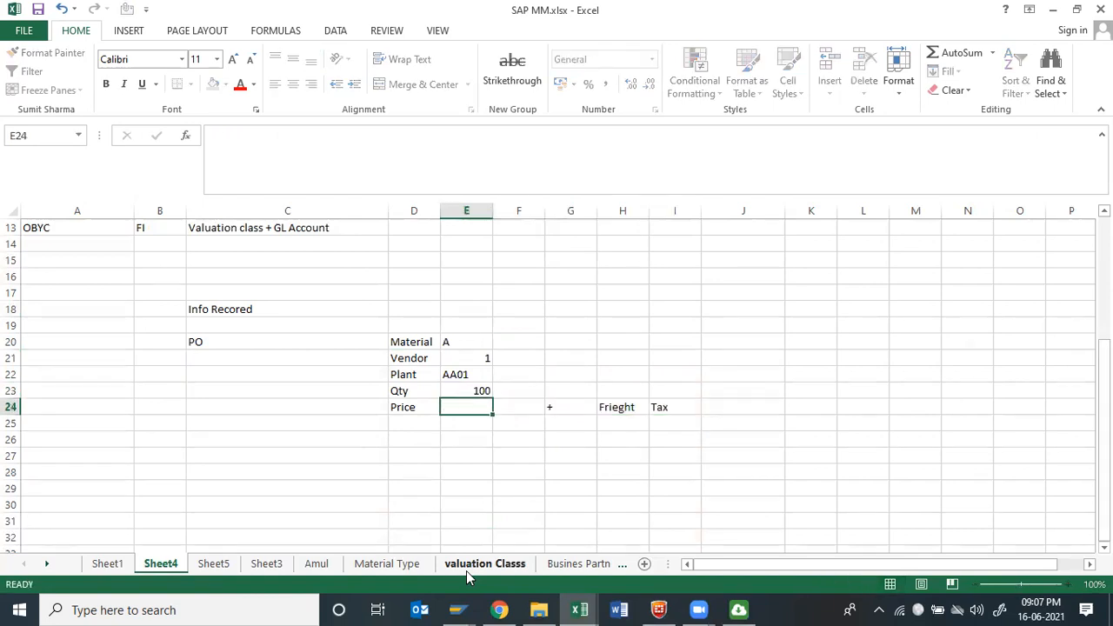
Enter 10 as the Price value in cell E24.
text(!00)
key(BackSpace)
key(BackSpace)
key(BackSpace)
text(10)
key(Return)
Enter a tax rate of 18% in cell J24, beside Tax.
key(Up)
key(Right)
key(Right)
key(Right)
key(Right)
key(Right)
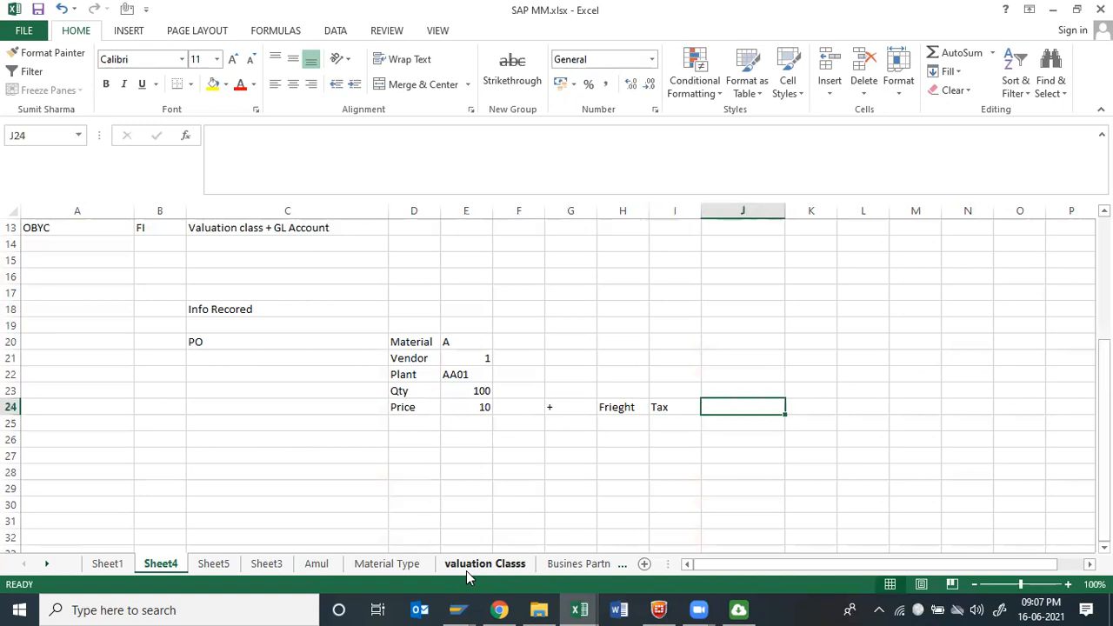
text(18%)
key(Return)
key(Up)
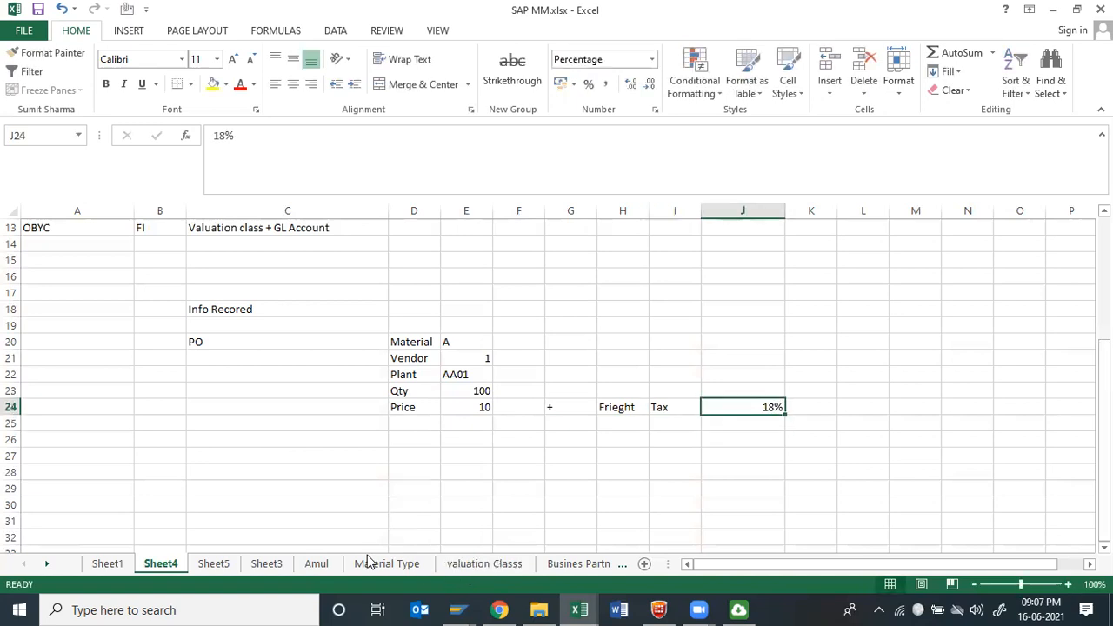
Enter 200 as the freight amount in cell H25, directly below Frieght.
click(613, 424)
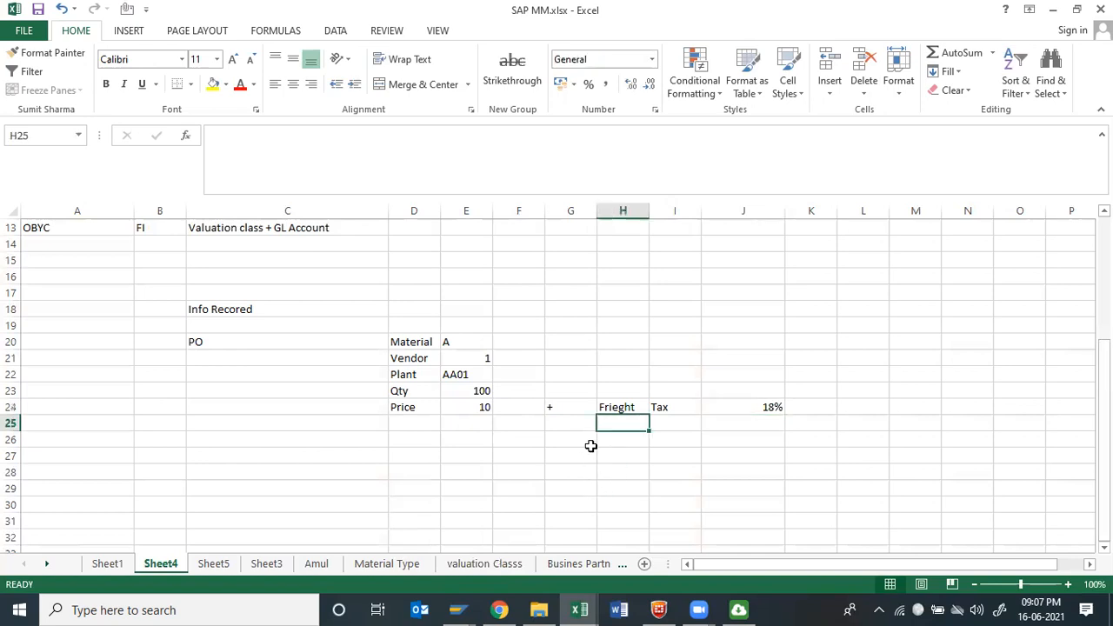
text(200)
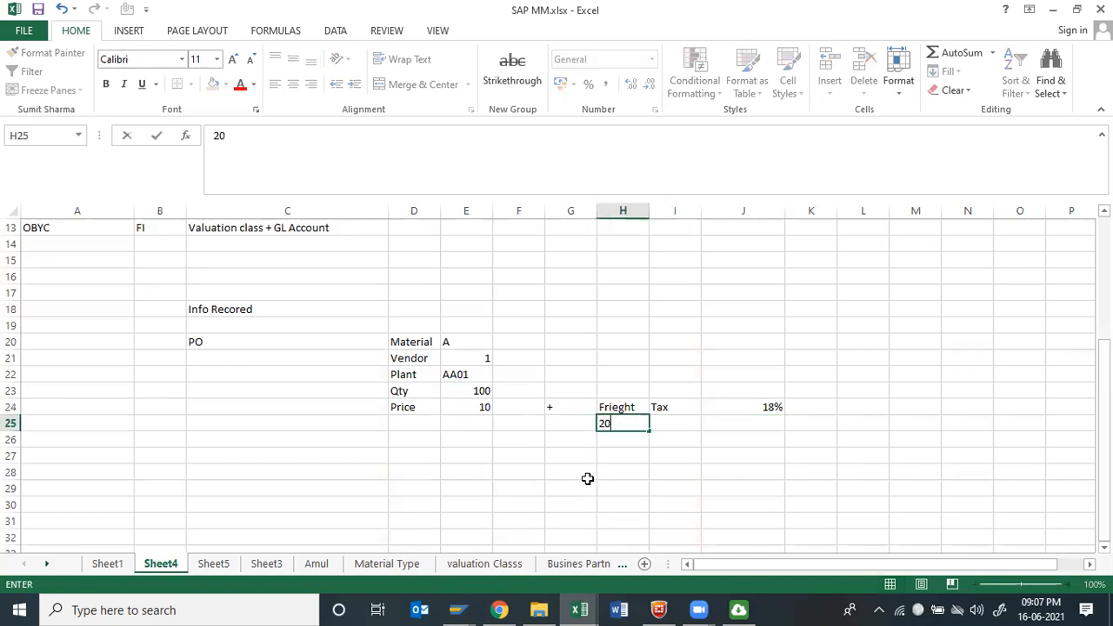
key(Return)
key(Up)
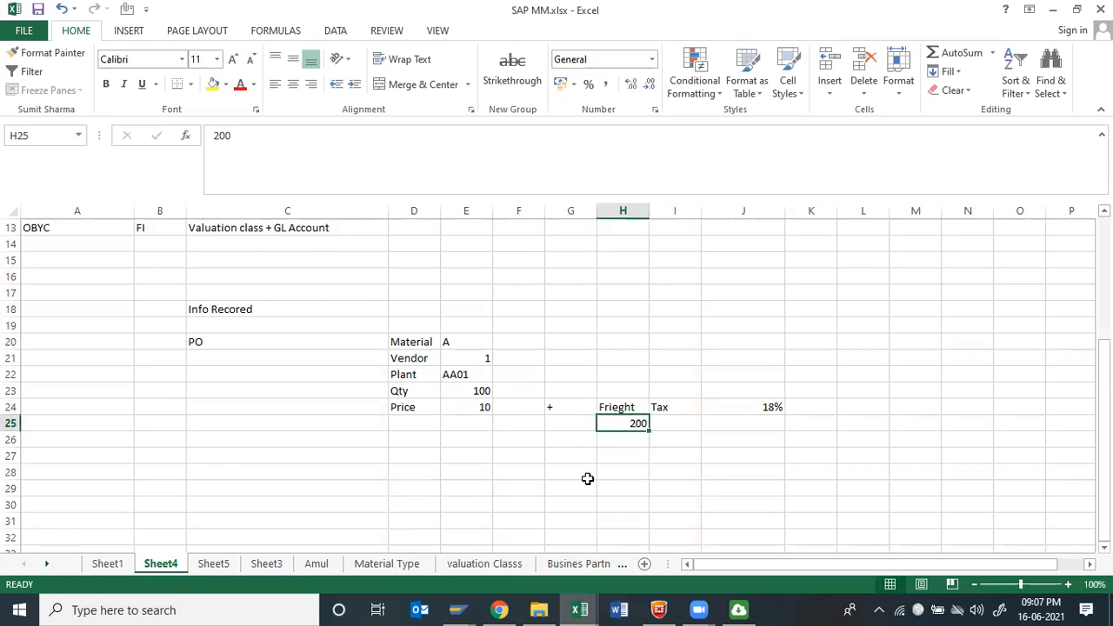
Review the whole PO block in C20:K26 and its Material, Vendor and Plant rows by selecting them.
drag(194, 340, 815, 436)
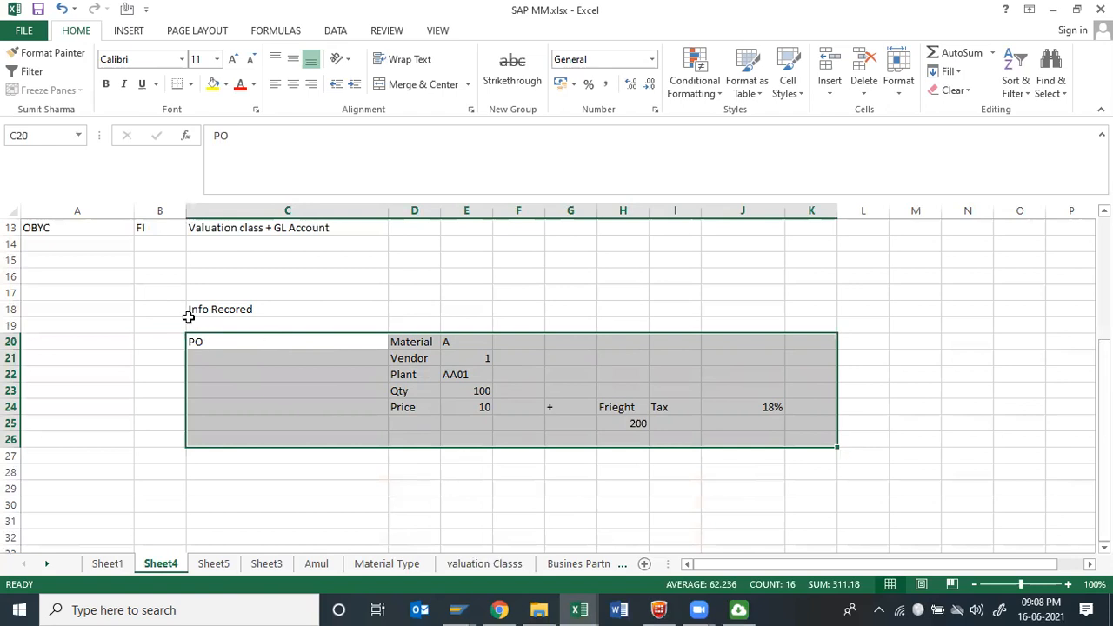
click(402, 344)
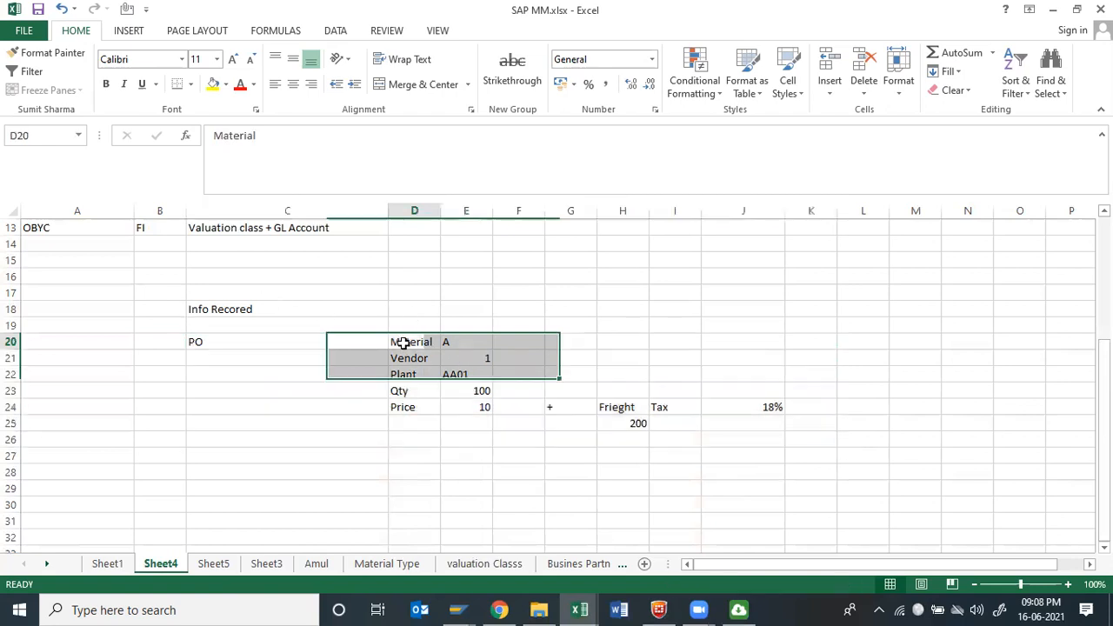
click(403, 359)
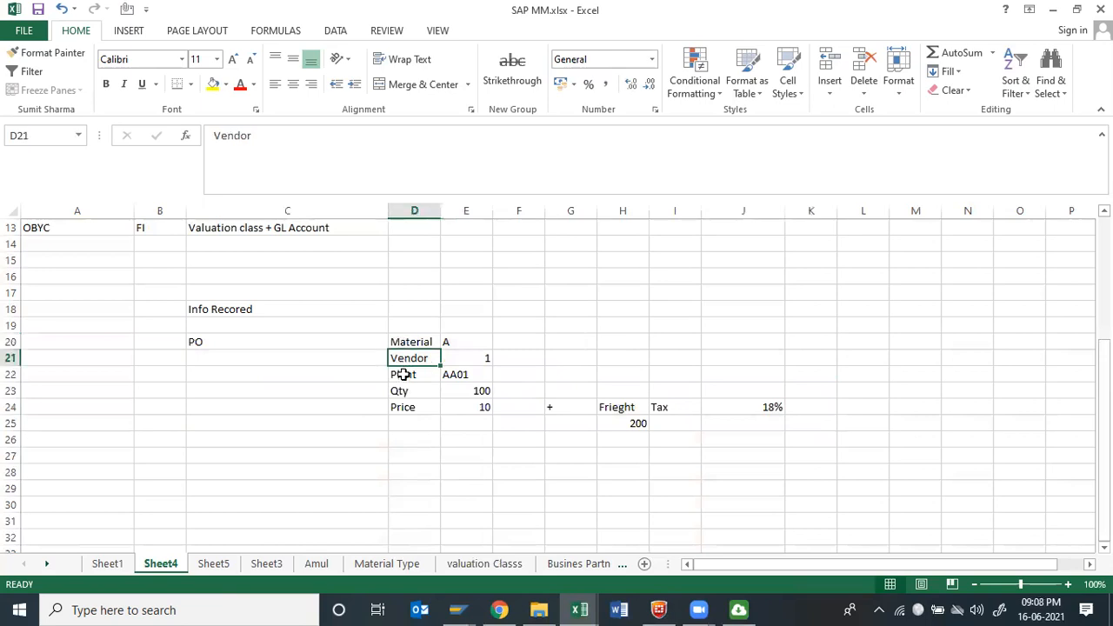
drag(392, 335, 492, 373)
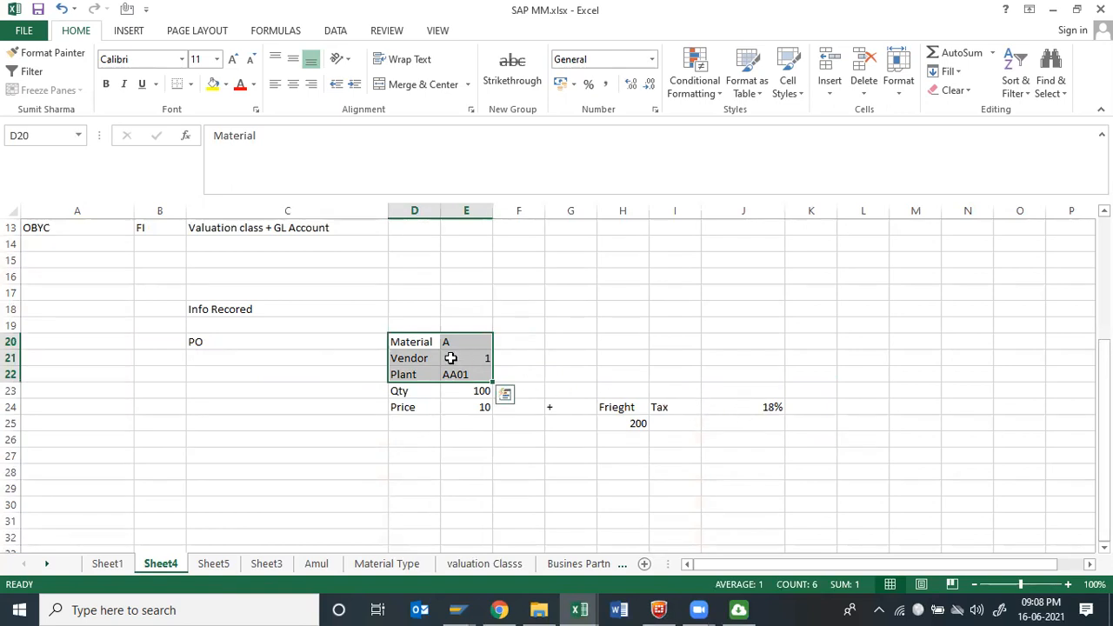
drag(378, 334, 803, 433)
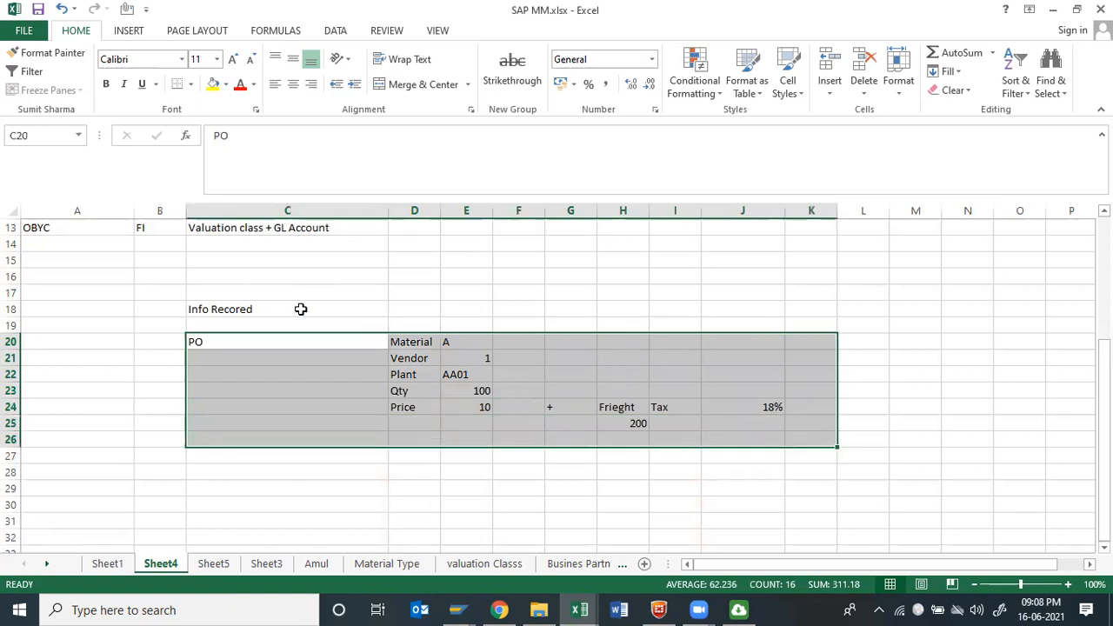
Enter "Manual" in cell D18 and "Auto" in E18, beside the Info Recored heading.
click(394, 310)
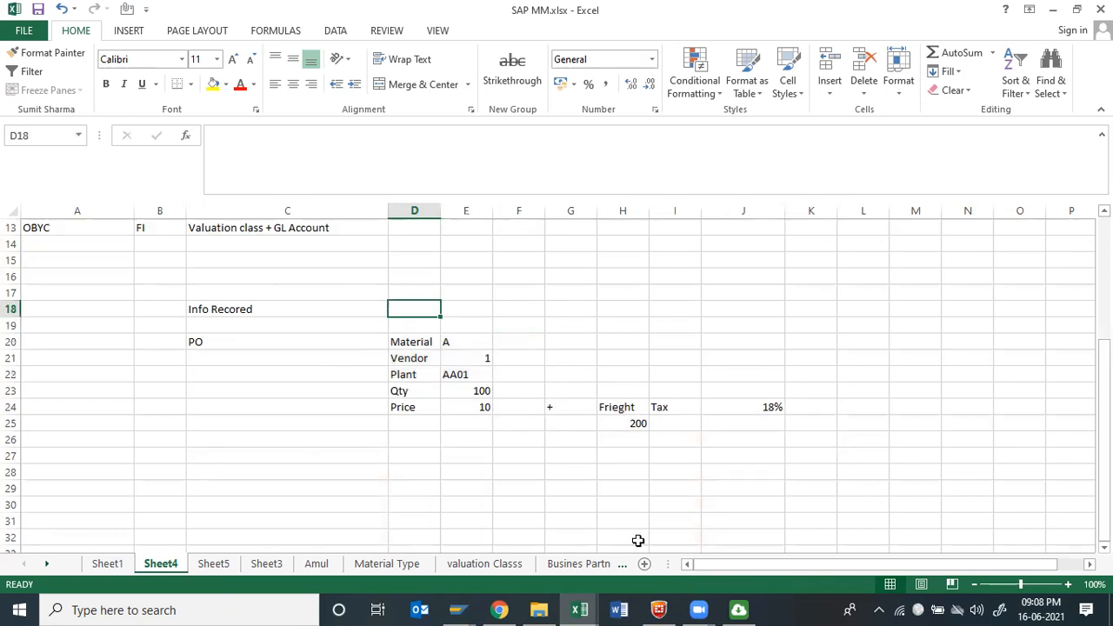
text(Manual)
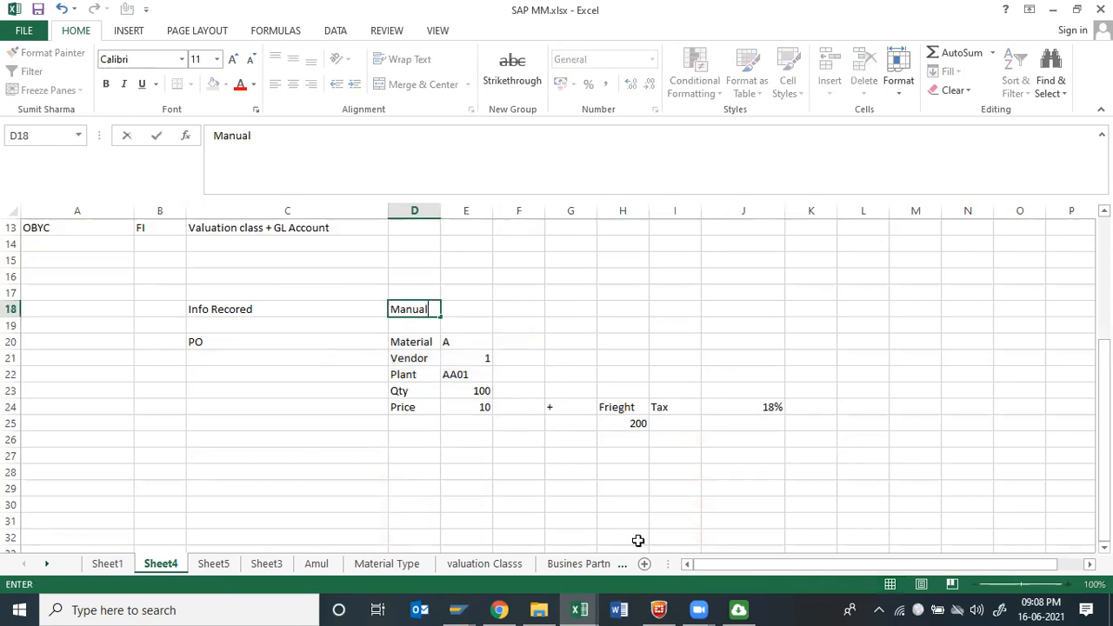
key(Return)
key(Up)
key(Right)
text(A)
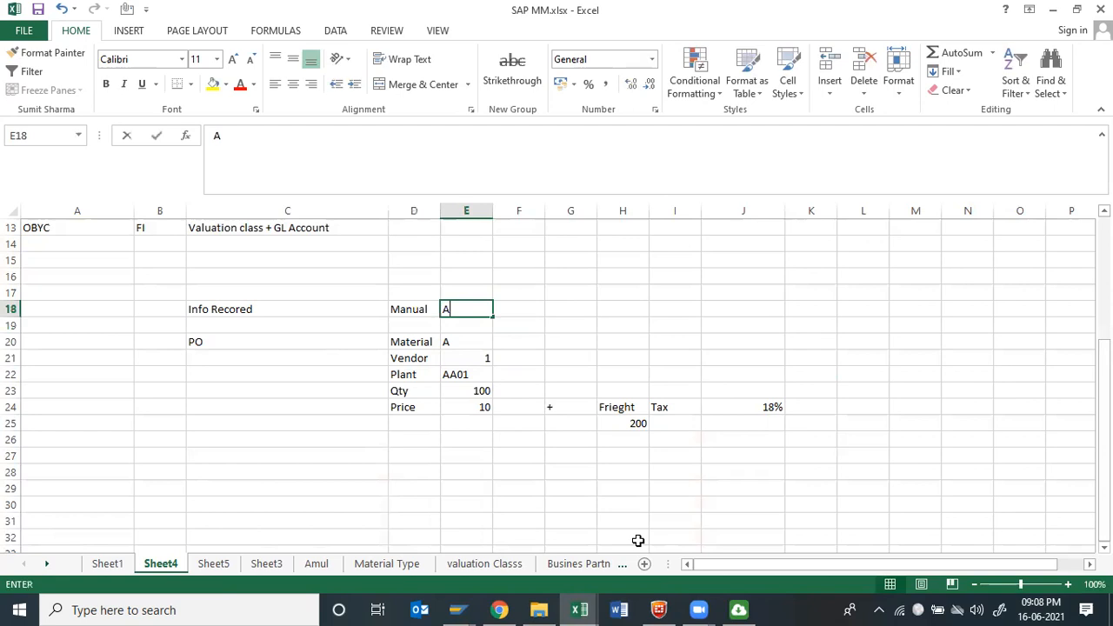
text(uth)
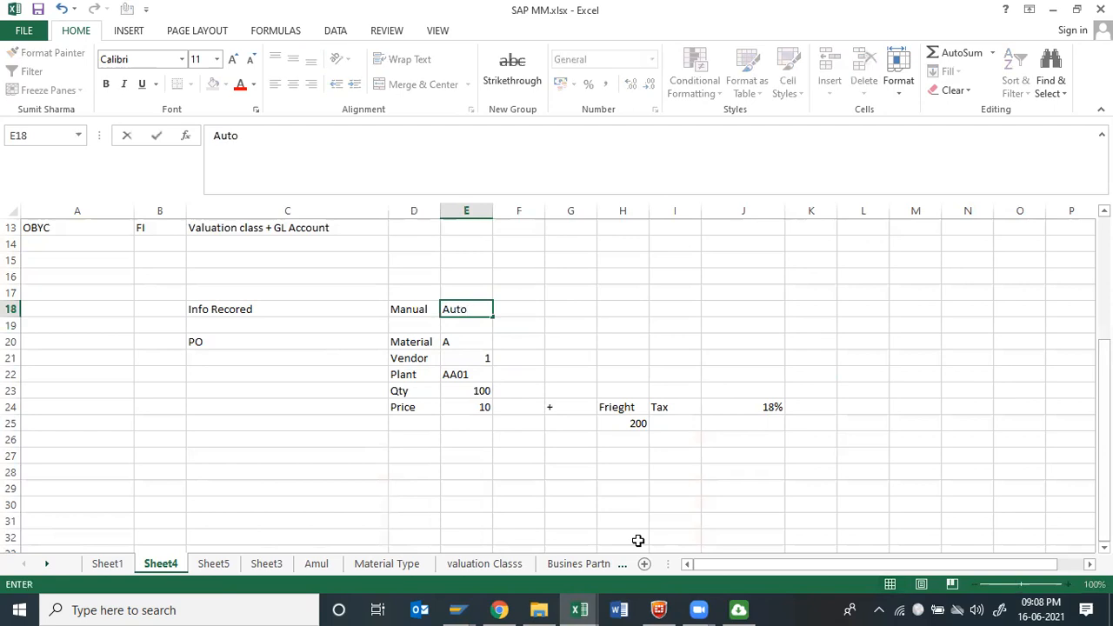
key(Return)
Select the PO data in D20:J25, from Material through the freight amount and tax rate, to examine it.
key(Left)
key(Down)
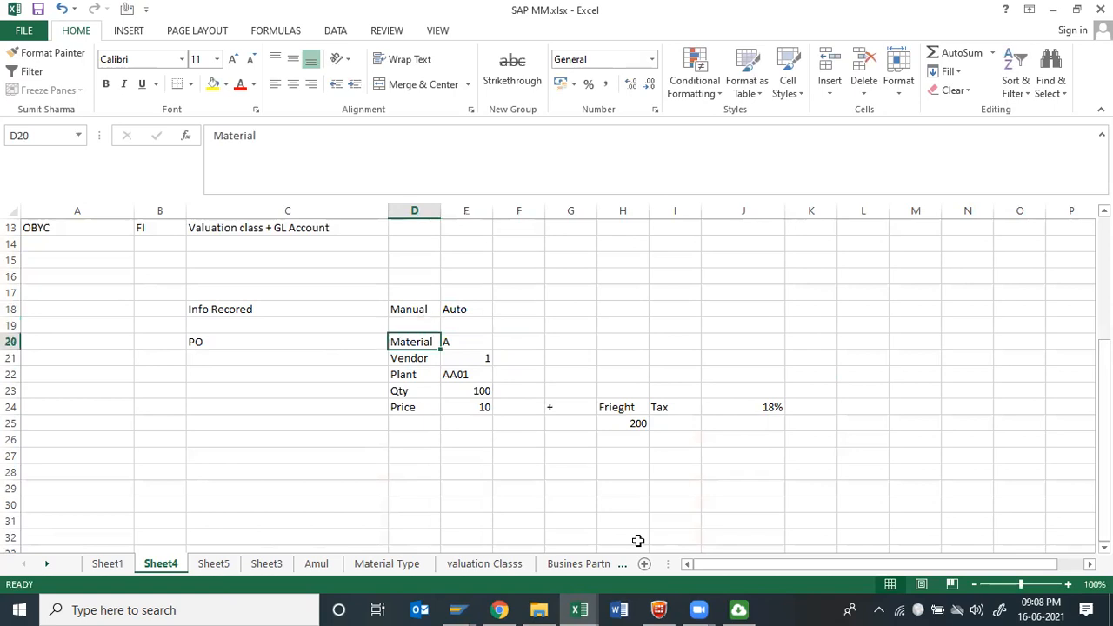
key(shift+Down)
key(shift+Down)
key(shift+Down)
key(shift+Down)
key(shift+Right)
key(shift+Right)
key(shift+Right)
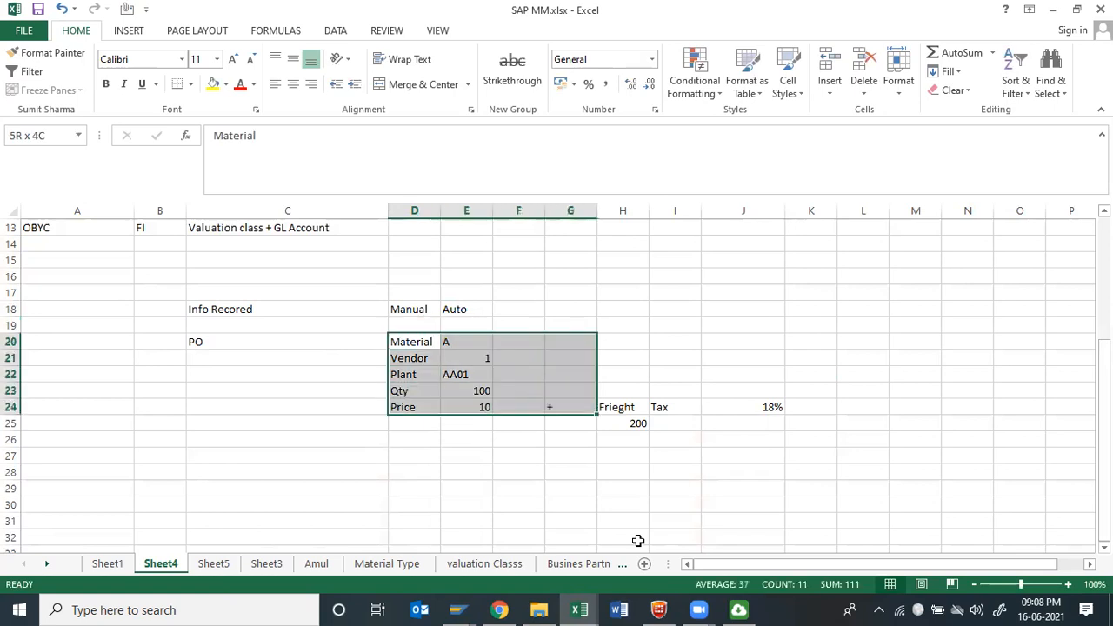
key(shift+Right)
key(shift+Right)
key(shift+Right)
key(shift+Down)
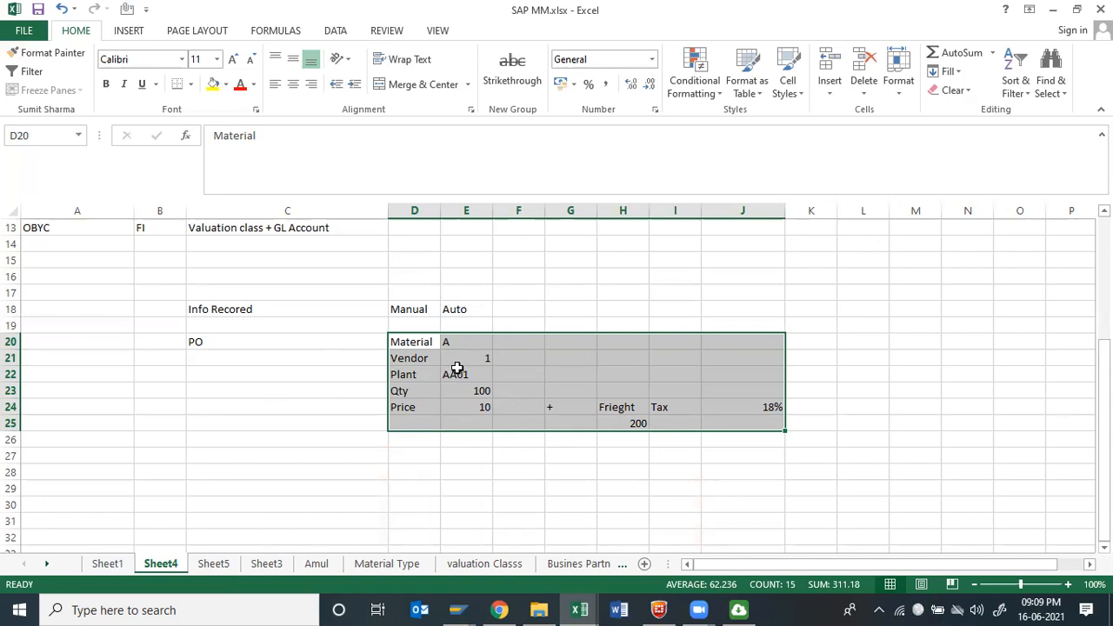
Highlight the PO data block D20:J25 in yellow and enter "2 PO" in cell C28.
click(213, 84)
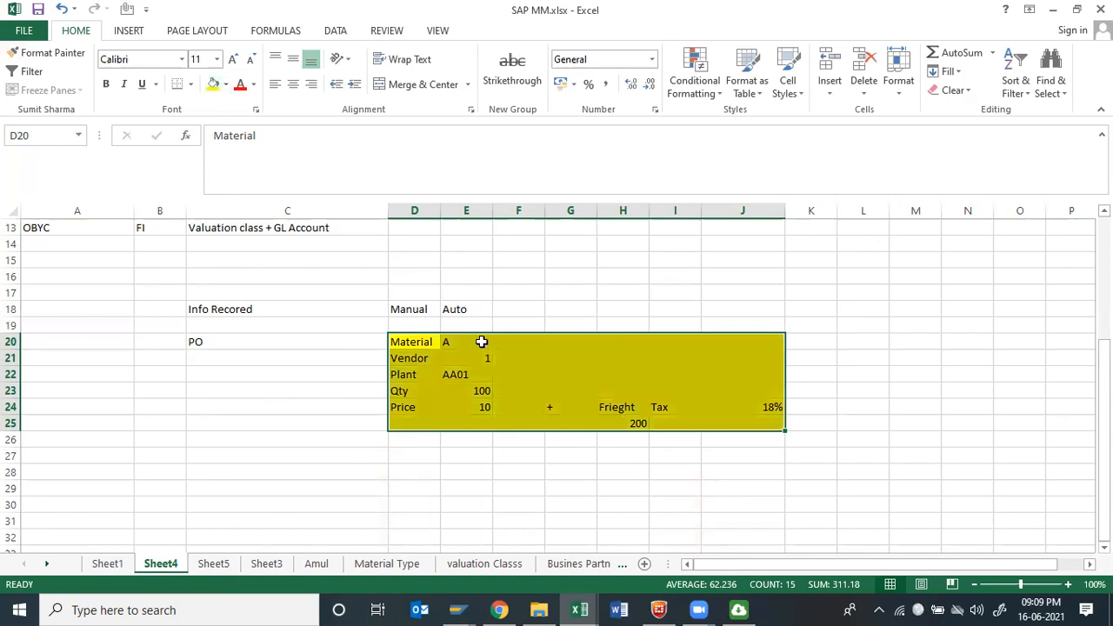
click(478, 472)
click(346, 470)
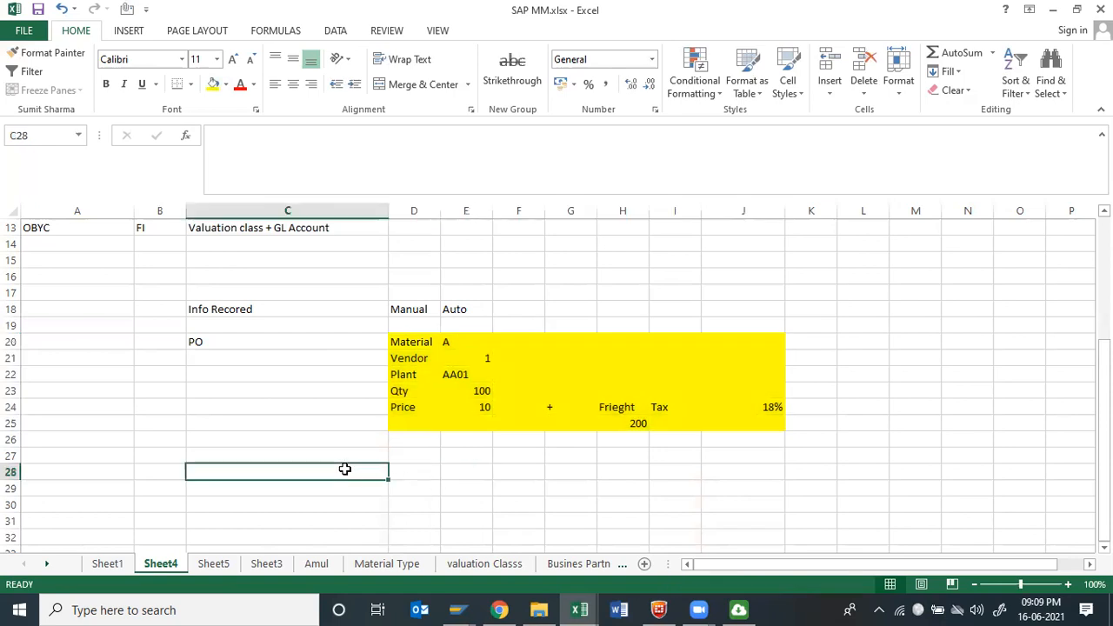
text(2)
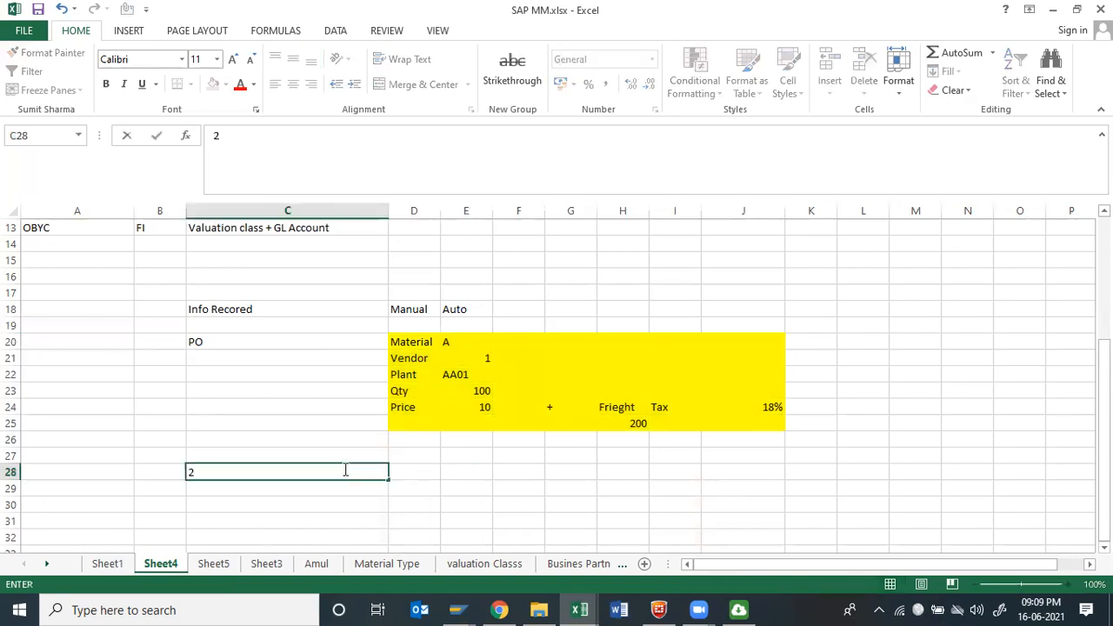
text( PO)
key(Return)
Copy the first PO's Material through Price rows, D20:E24, to D28 beside 2 PO.
key(Up)
key(Right)
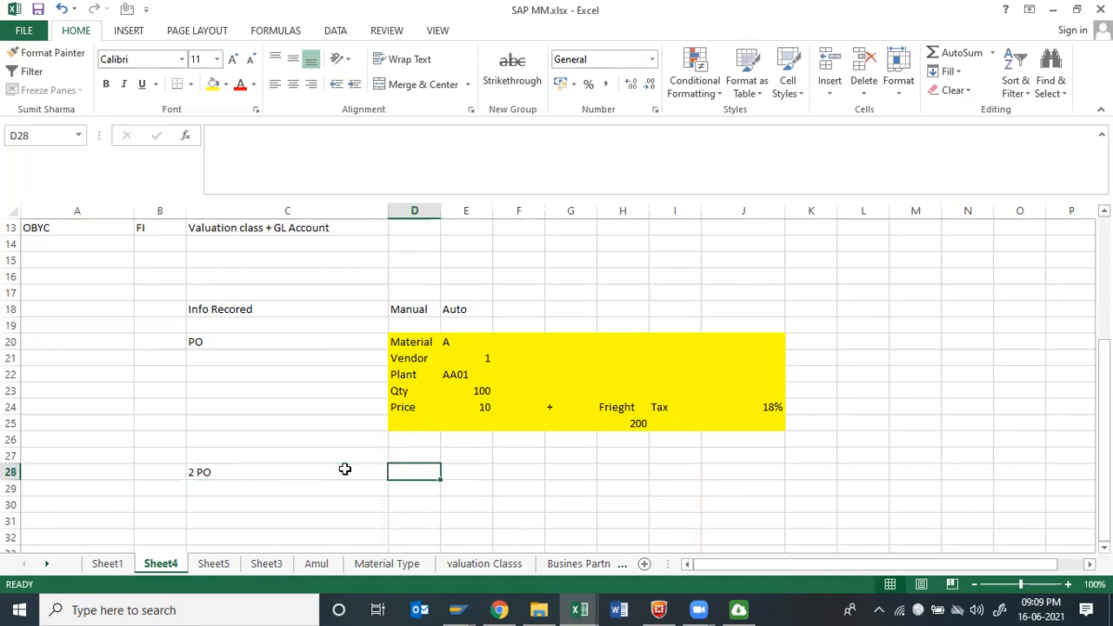
key(Up)
key(Up)
key(Up)
key(Up)
key(Up)
key(Up)
key(Up)
key(Up)
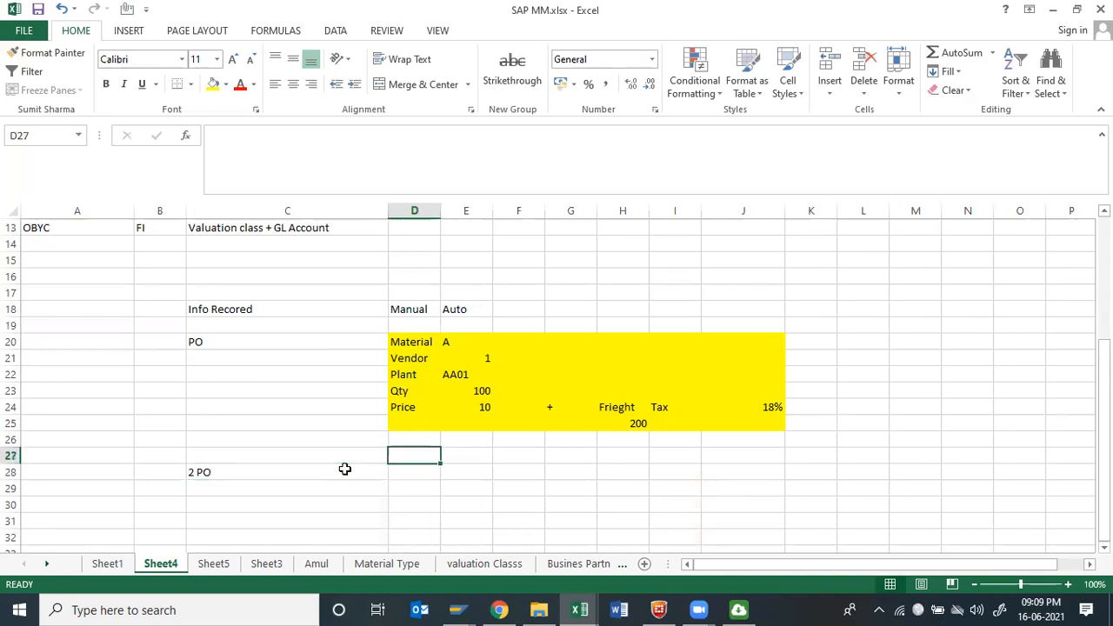
key(shift+Right)
key(shift+Down)
key(shift+Down)
key(shift+Down)
key(shift+Down)
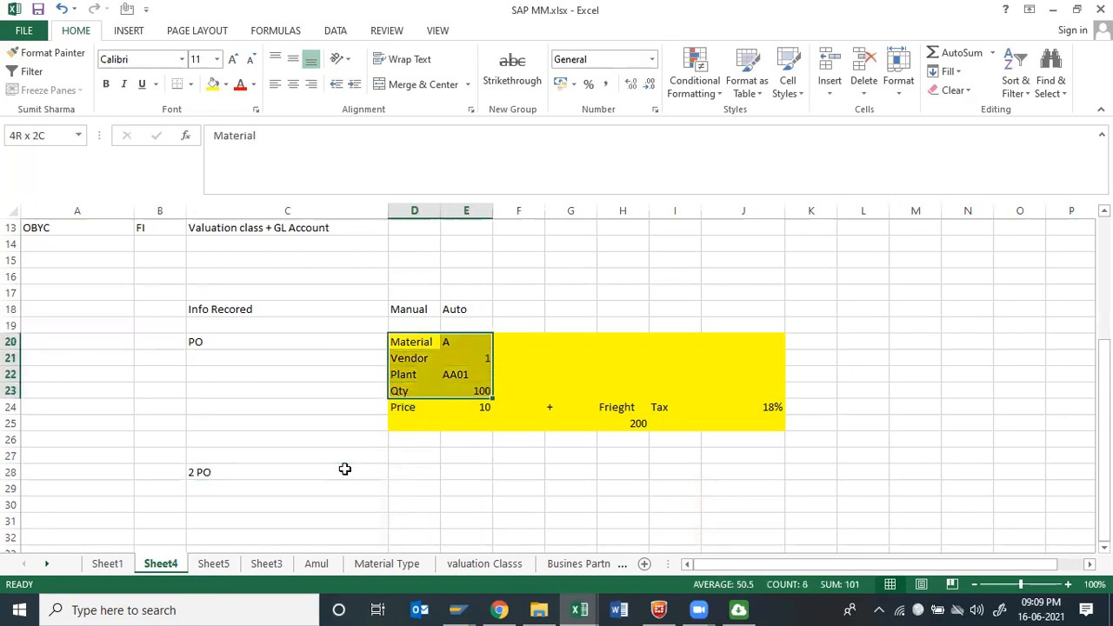
key(ctrl+c)
key(Down)
key(Down)
key(Down)
key(Down)
key(Down)
key(Down)
key(Down)
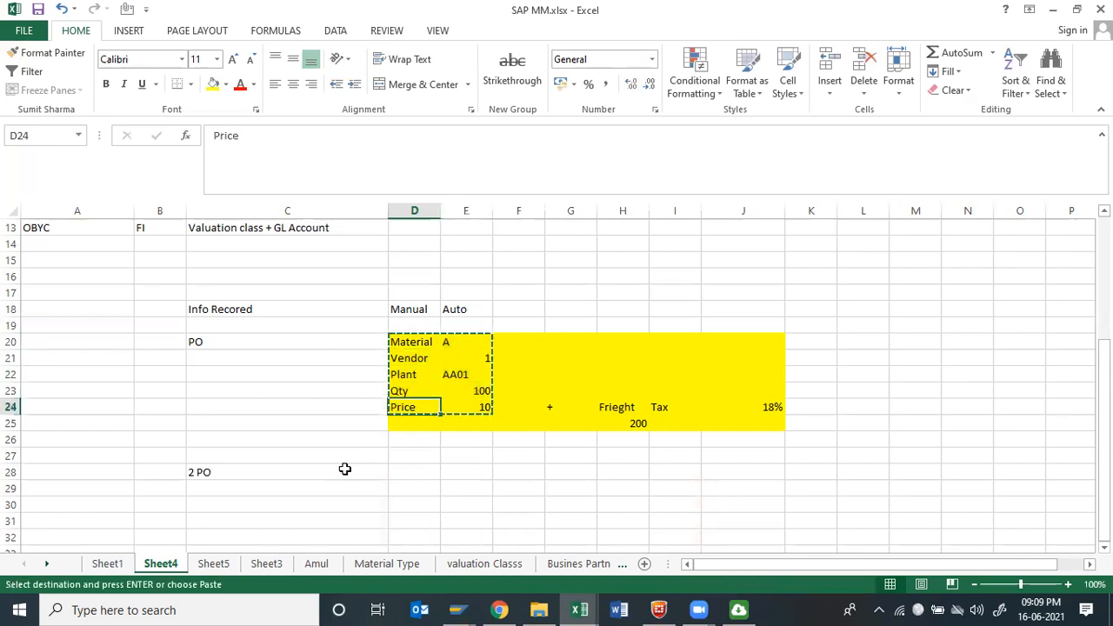
key(Down)
key(ctrl+v)
key(Return)
Clear the contents of the Qty and Price rows, D31:E32, in the second PO block.
key(Down)
key(Down)
key(shift+Right)
key(shift+Right)
key(shift+Down)
key(Delete)
Enter the label "Qty" in cell D31, below Plant in the second PO block.
key(Up)
key(Up)
key(Up)
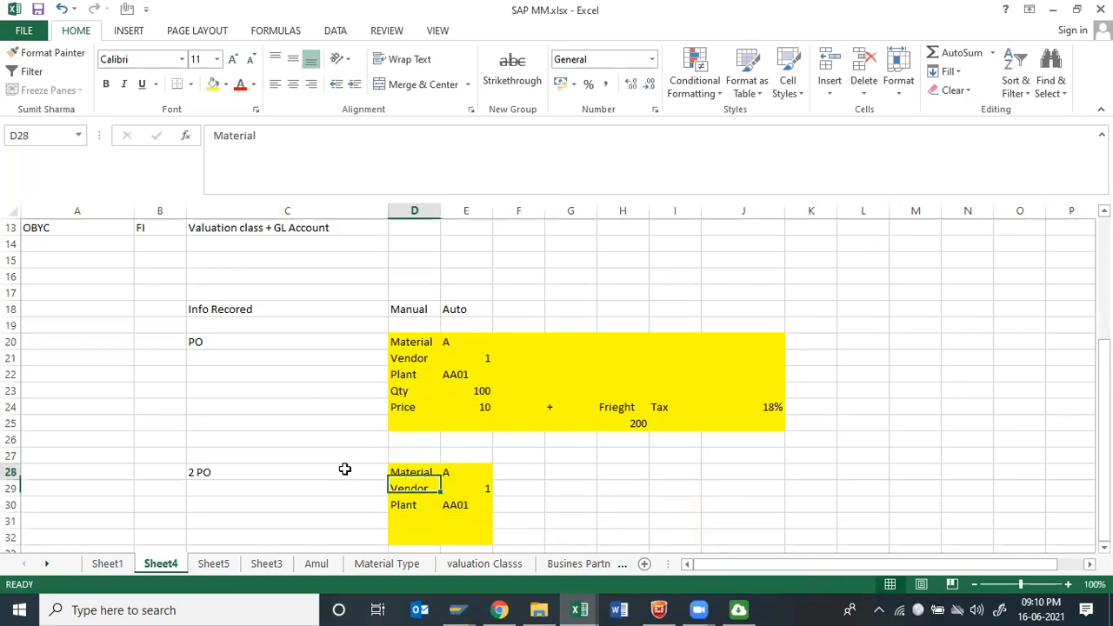
key(Down)
key(Down)
key(Down)
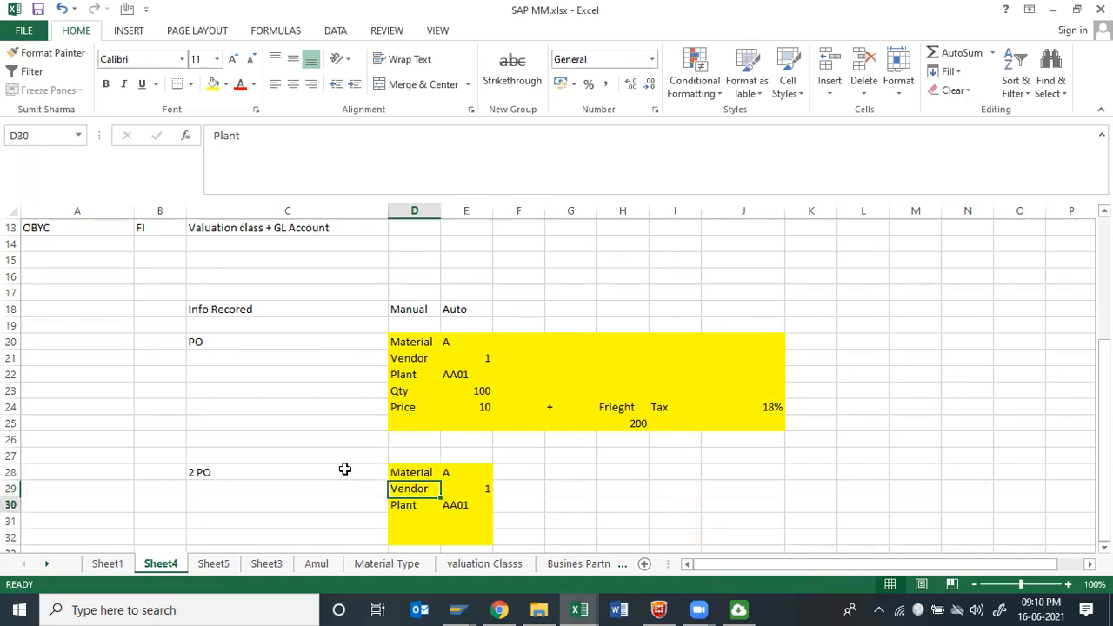
text(A)
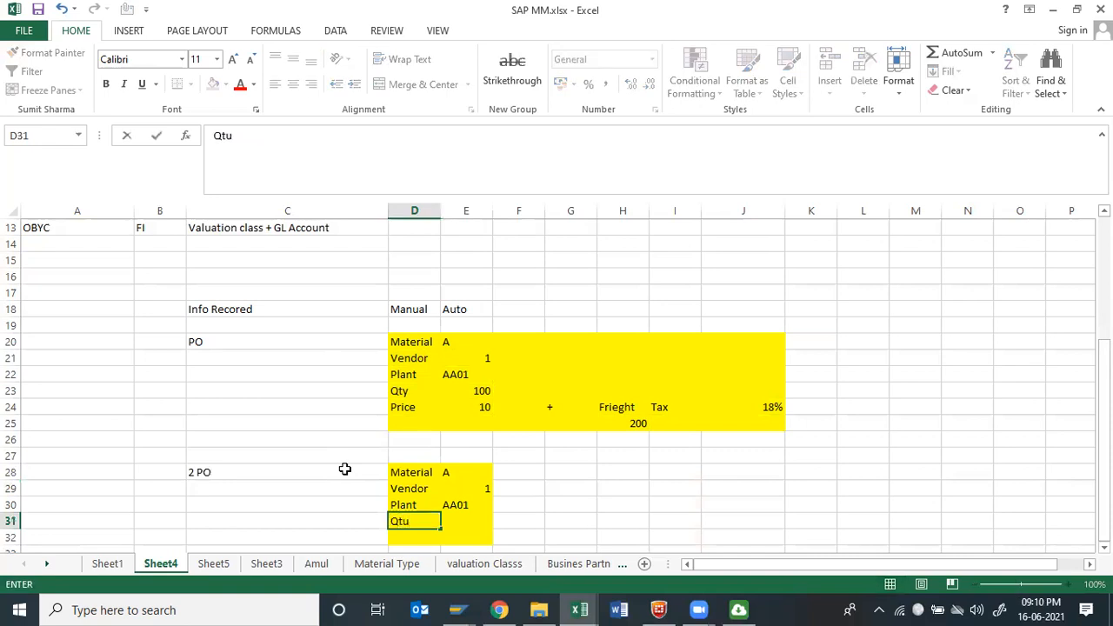
key(Return)
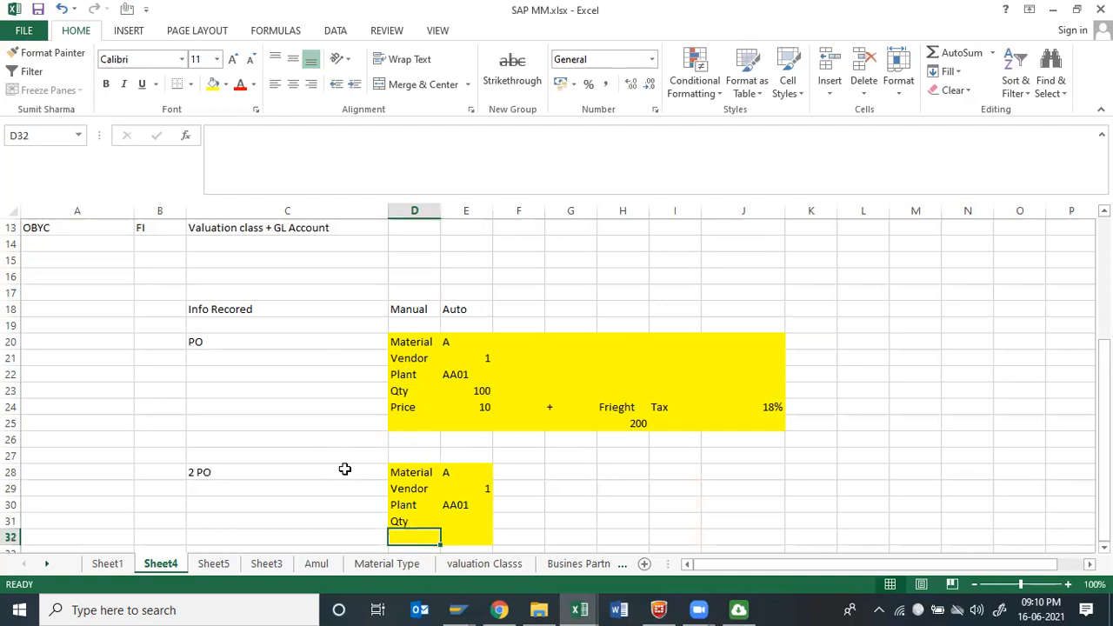
Enter "Price" in cell D32 of the second PO block and "Auto" beside it in E32.
text(Price)
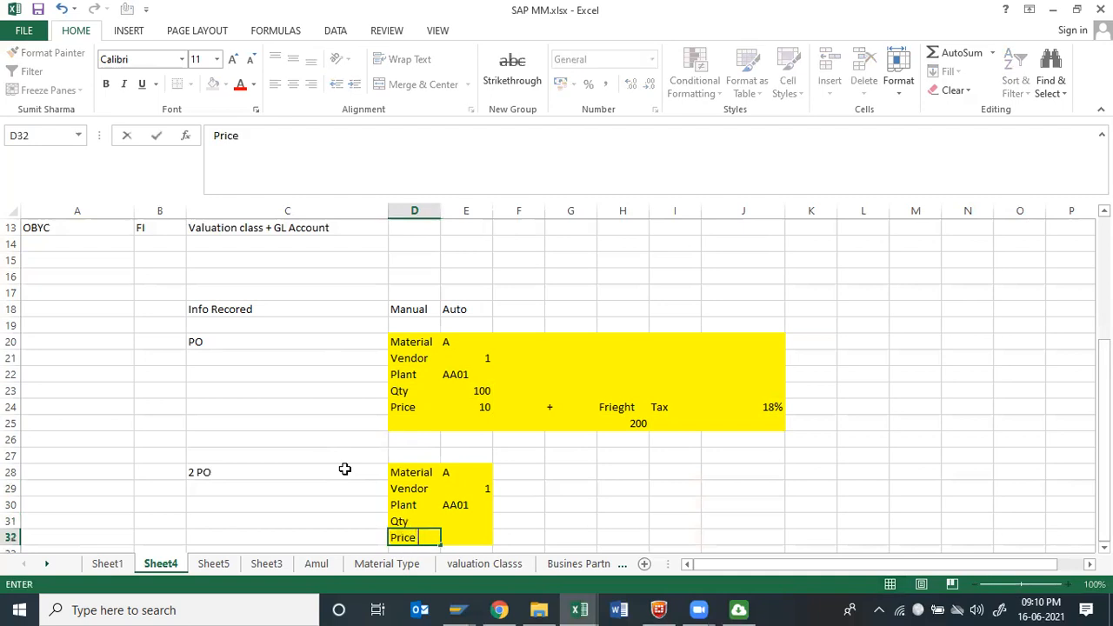
key(Tab)
text(A)
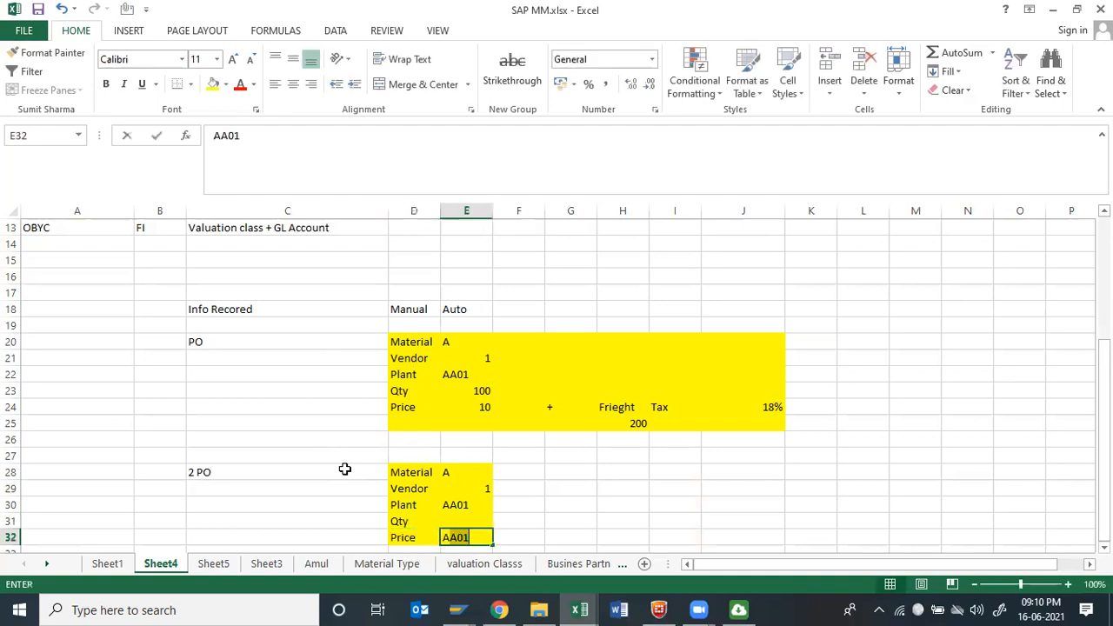
text(uto)
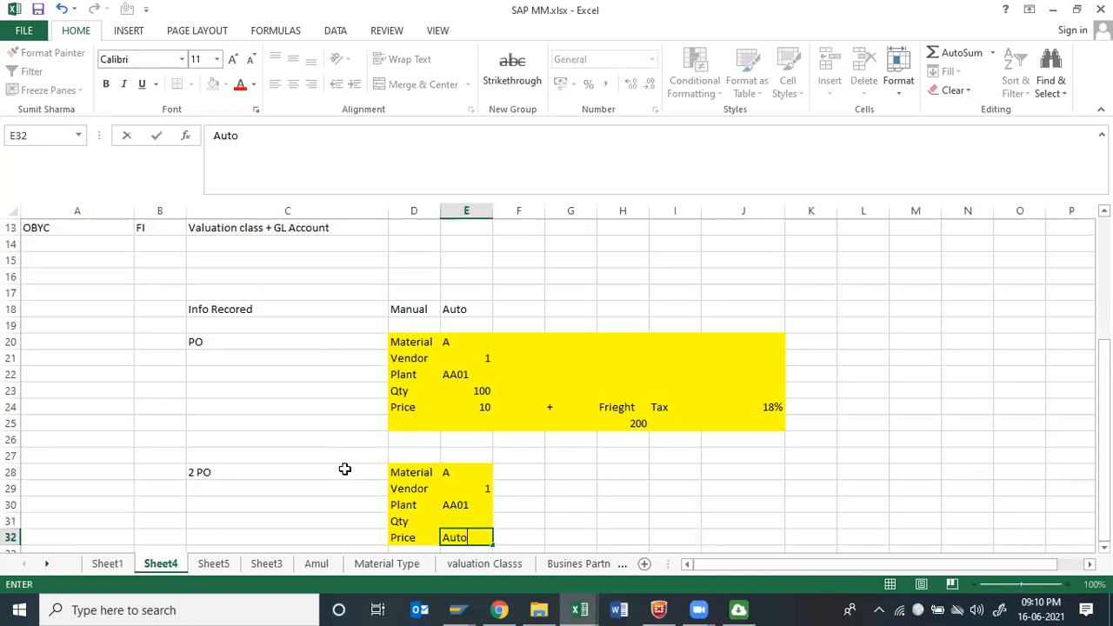
key(Return)
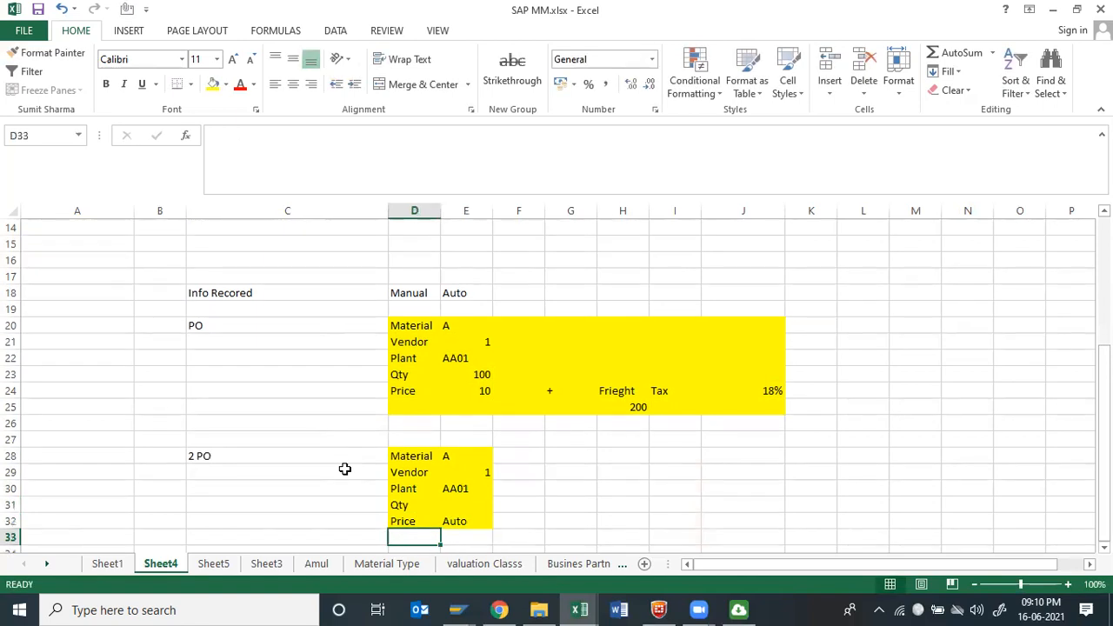
Enter "GST" in cell D33 and copy the "Auto" entry from E32 into E33:E34.
text(GST)
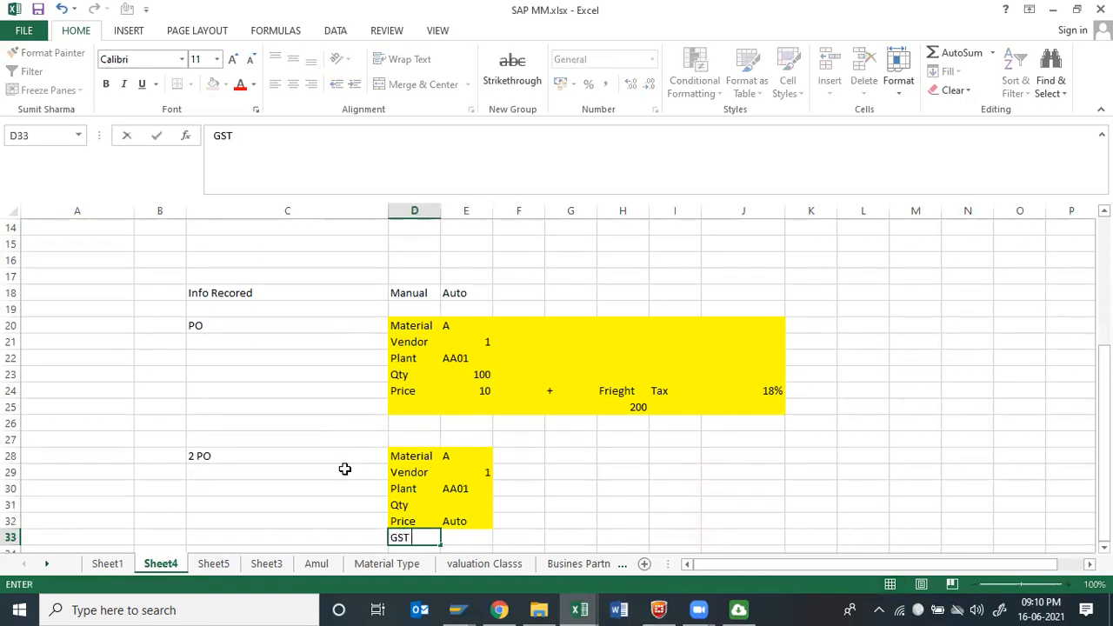
key(Tab)
key(Up)
key(ctrl+c)
key(Down)
key(shift+Down)
key(Return)
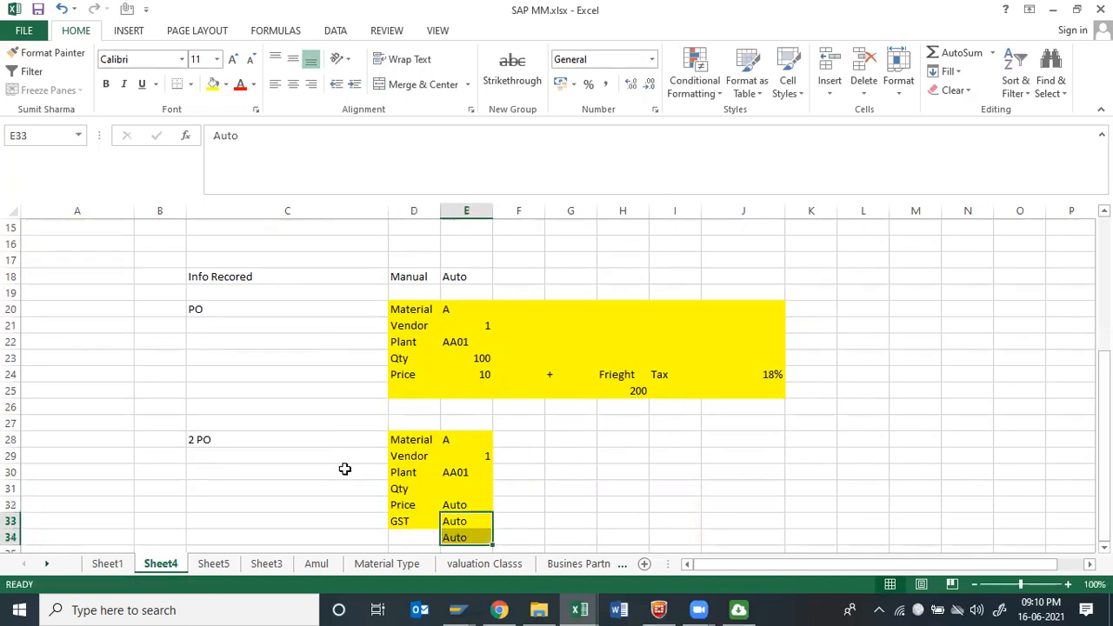
Enter "Freight" in cell D34, below GST in the second PO block.
key(Left)
key(Down)
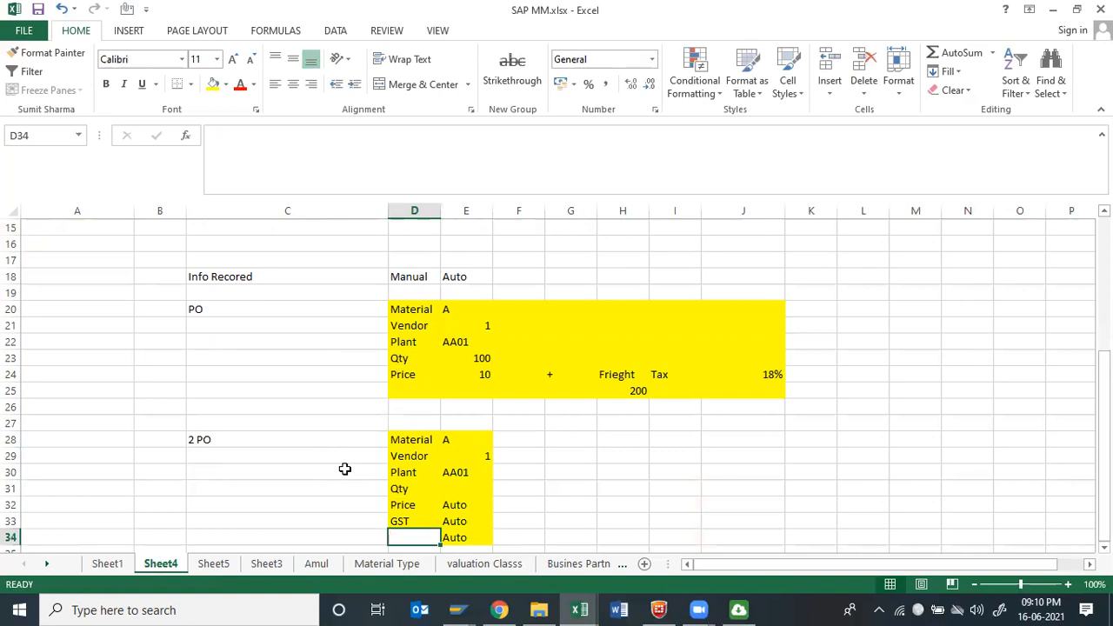
text(Freight)
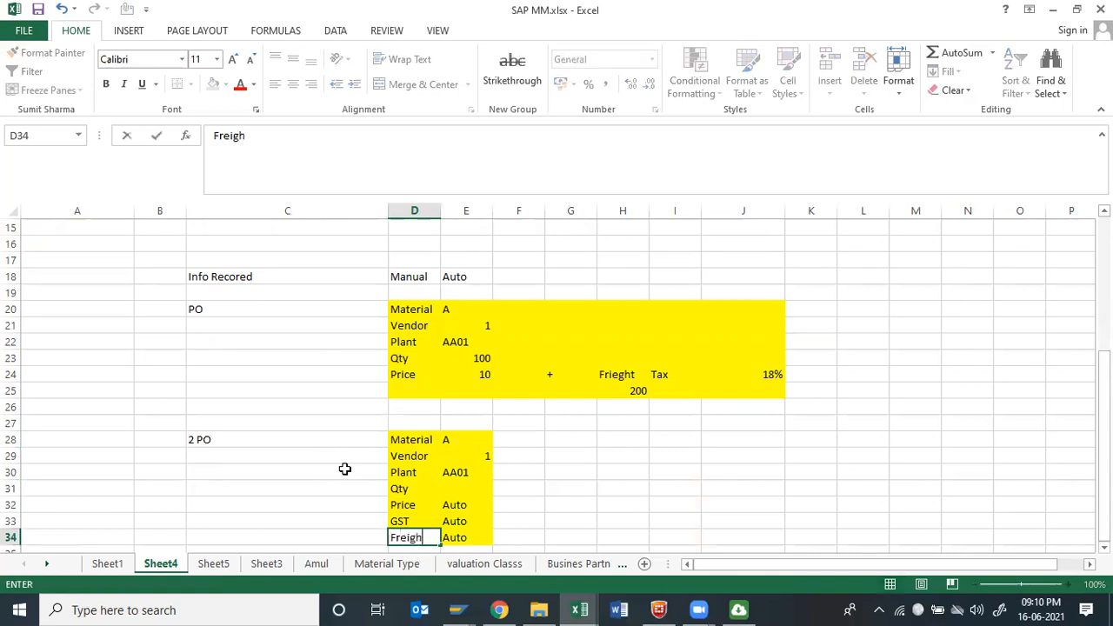
key(Return)
key(Up)
key(Right)
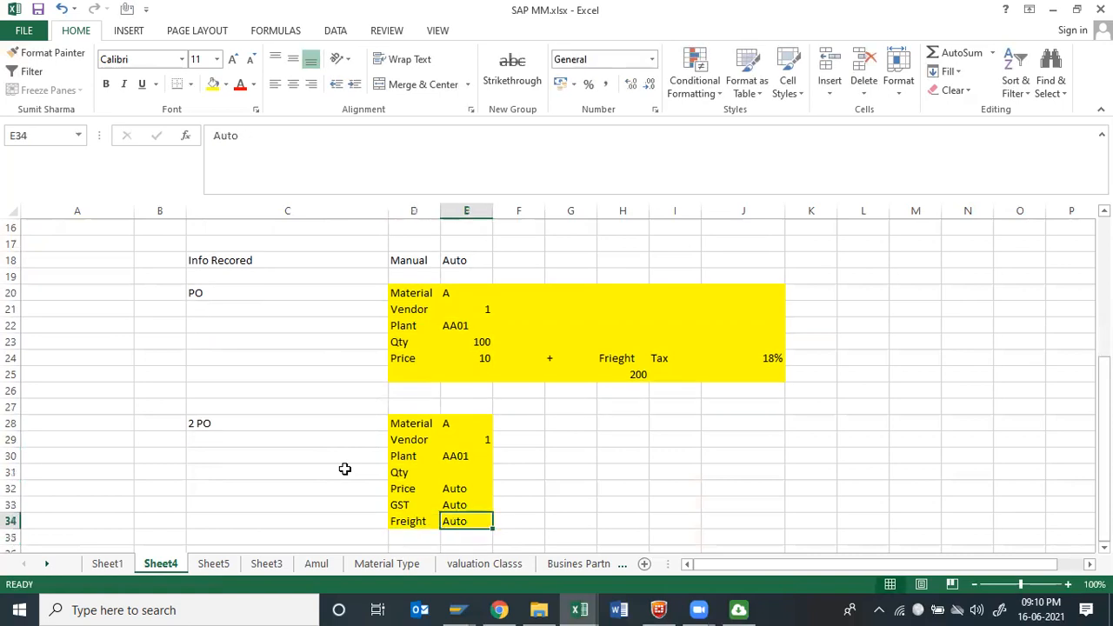
Enter "Manual" in cell E31, beside Qty in the second PO block.
key(Up)
key(Up)
key(Up)
key(Left)
key(Down)
key(Up)
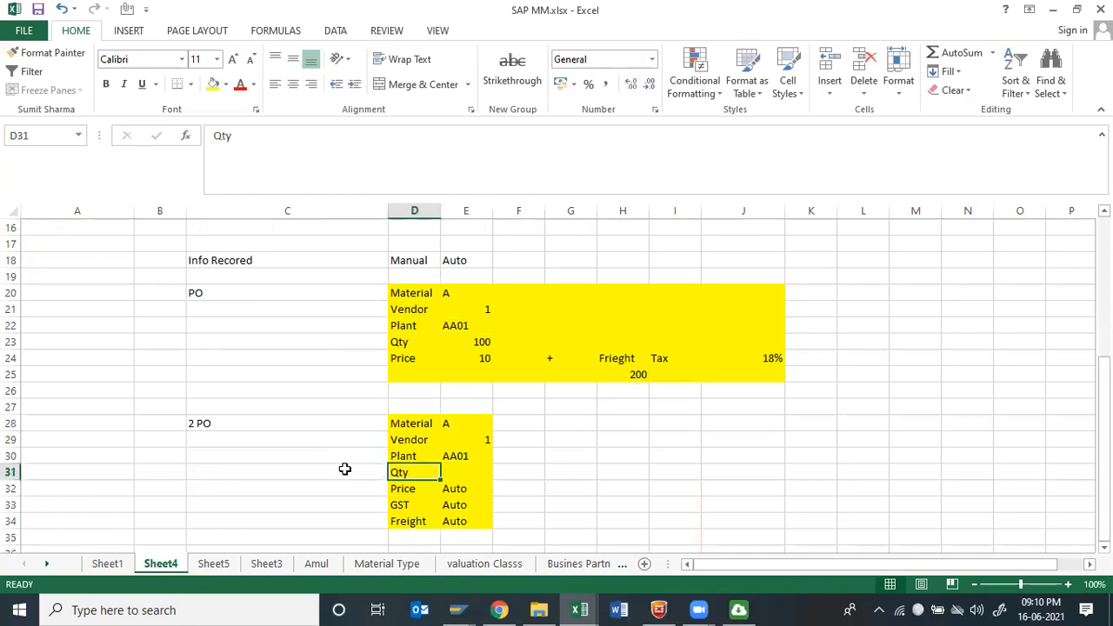
key(Right)
text(M)
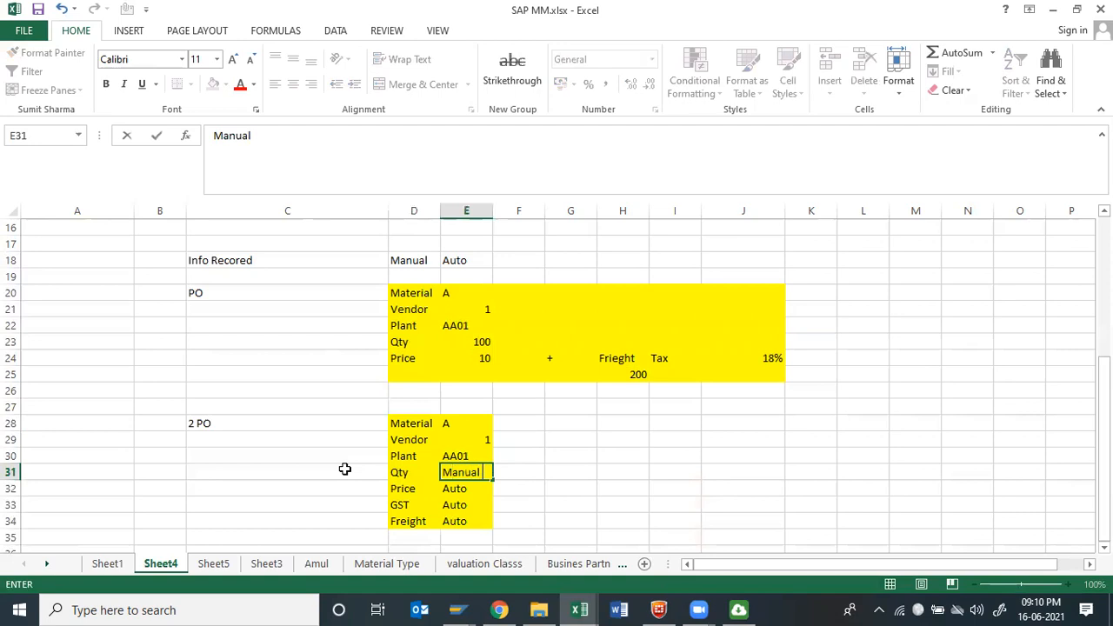
key(Return)
key(Up)
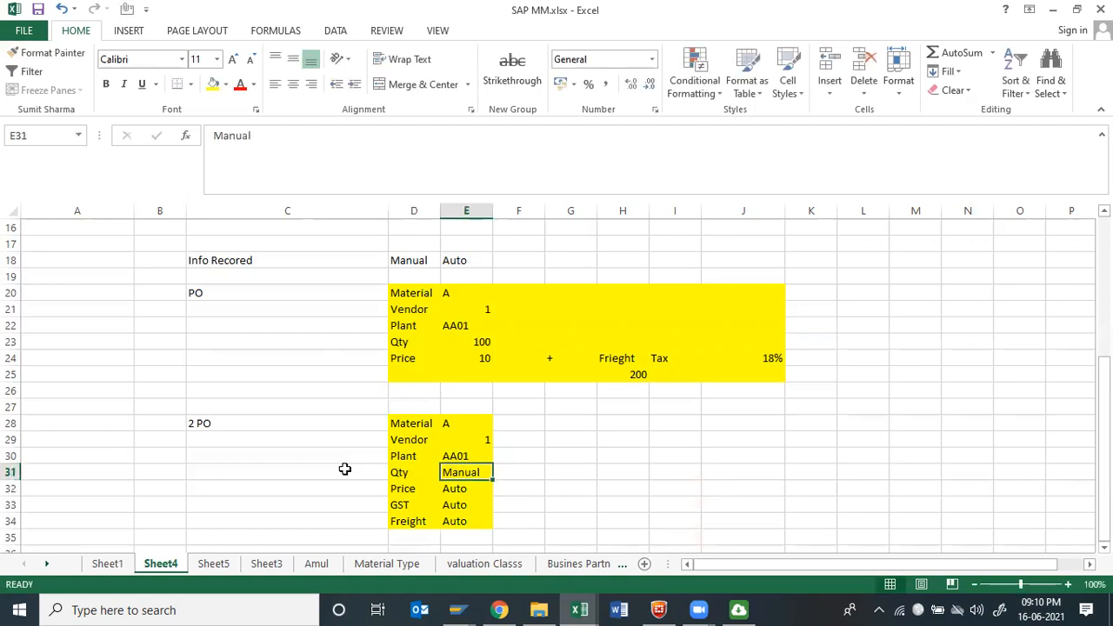
Review the second PO's rows and select the automatic Price, GST and Freight entries in D32:E35.
key(Up)
key(Up)
key(Left)
key(Down)
key(Down)
key(Down)
key(shift+Right)
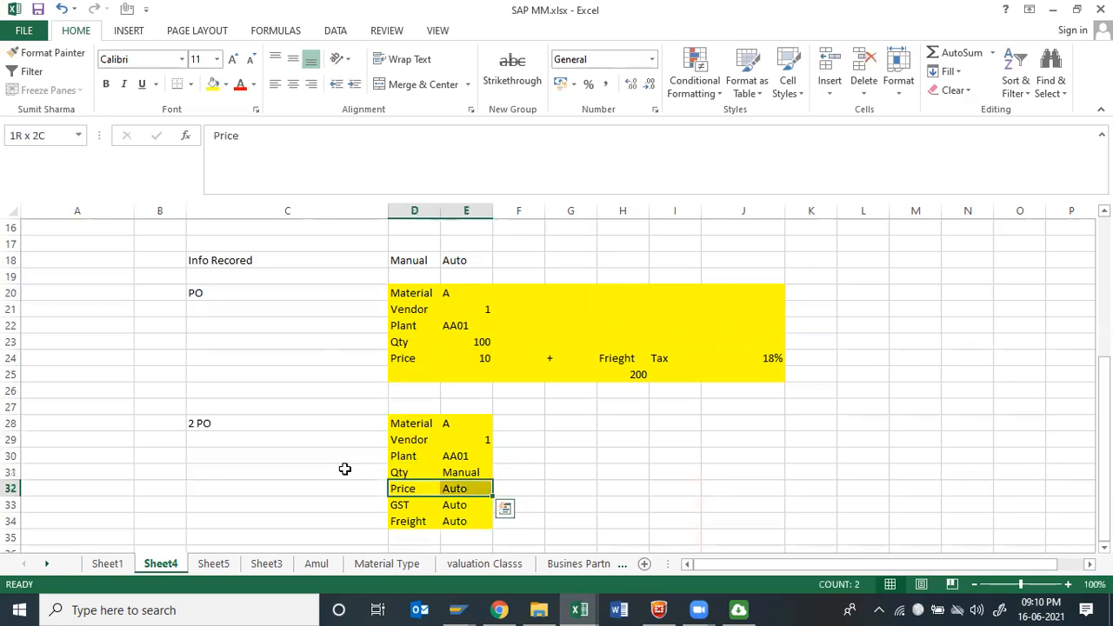
key(shift+Down)
key(shift+Down)
key(shift+Down)
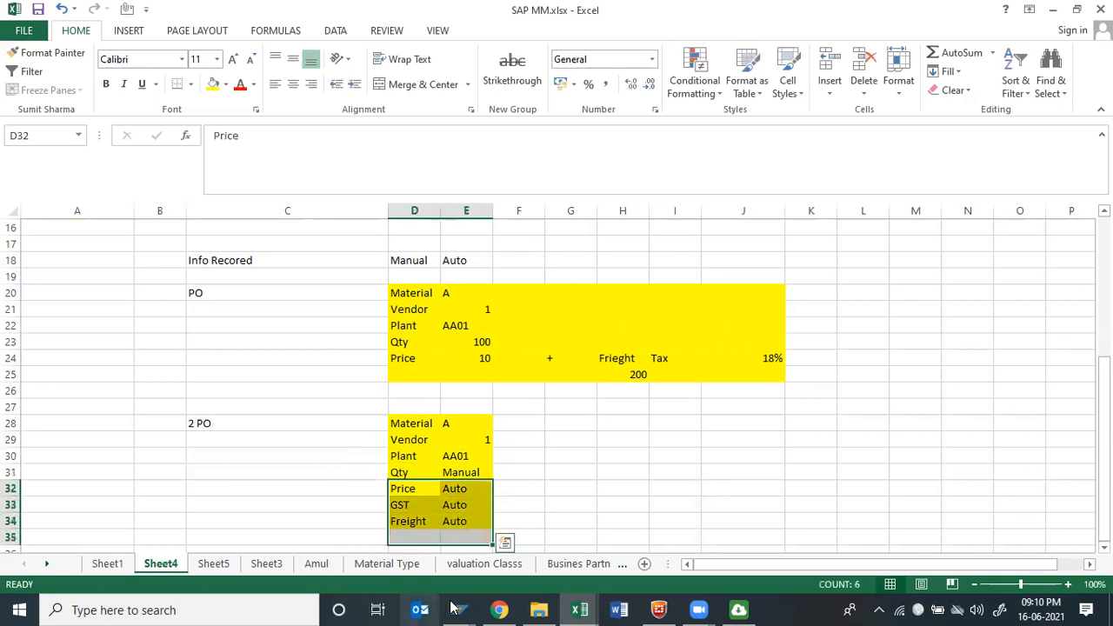
Switch to SAP and reopen the ME11 Create Info Record transaction with the Standard info category.
mouse_move(458, 610)
click(489, 547)
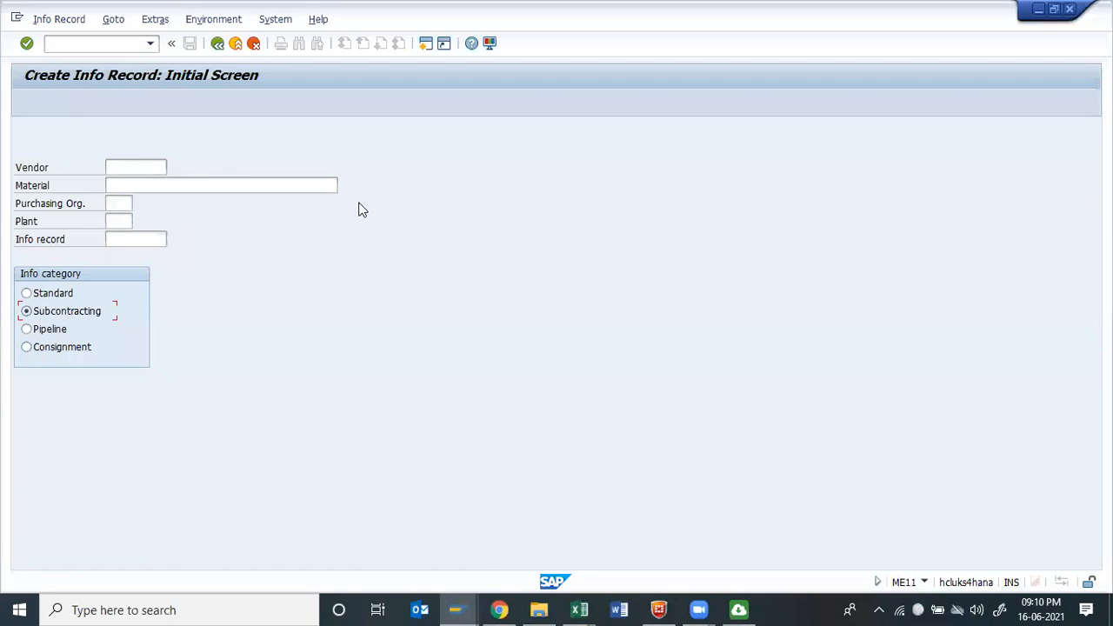
key(F3)
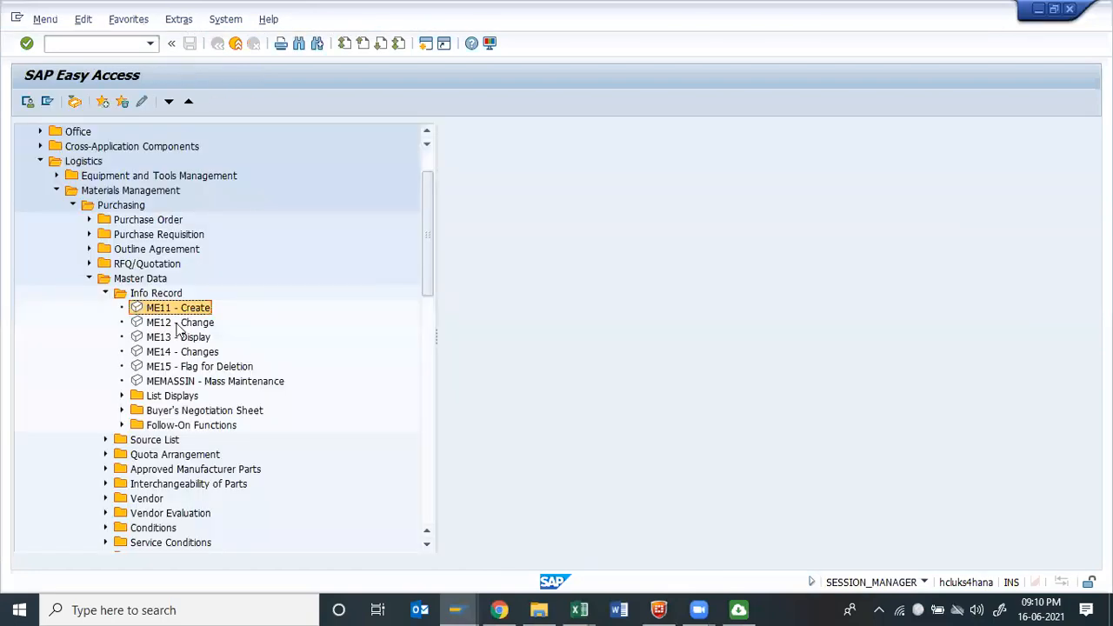
double_click(153, 311)
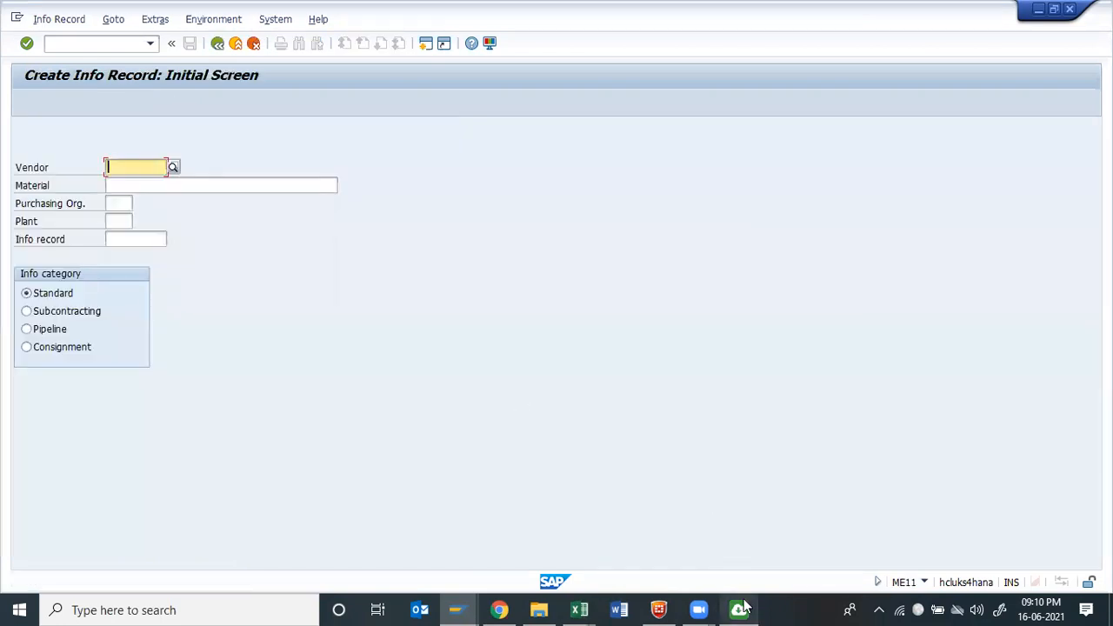
click(570, 384)
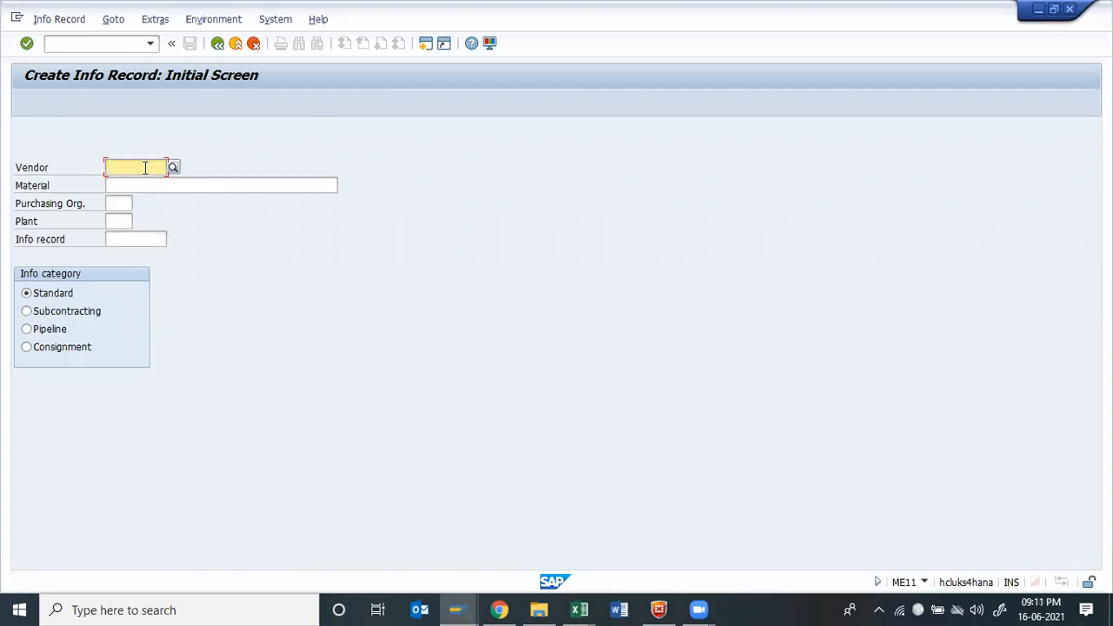
Look up suggestions for 11 in the Vendor field and clear the entry again.
key(Tab)
key(Tab)
key(shift+Tab)
key(shift+Tab)
text(11)
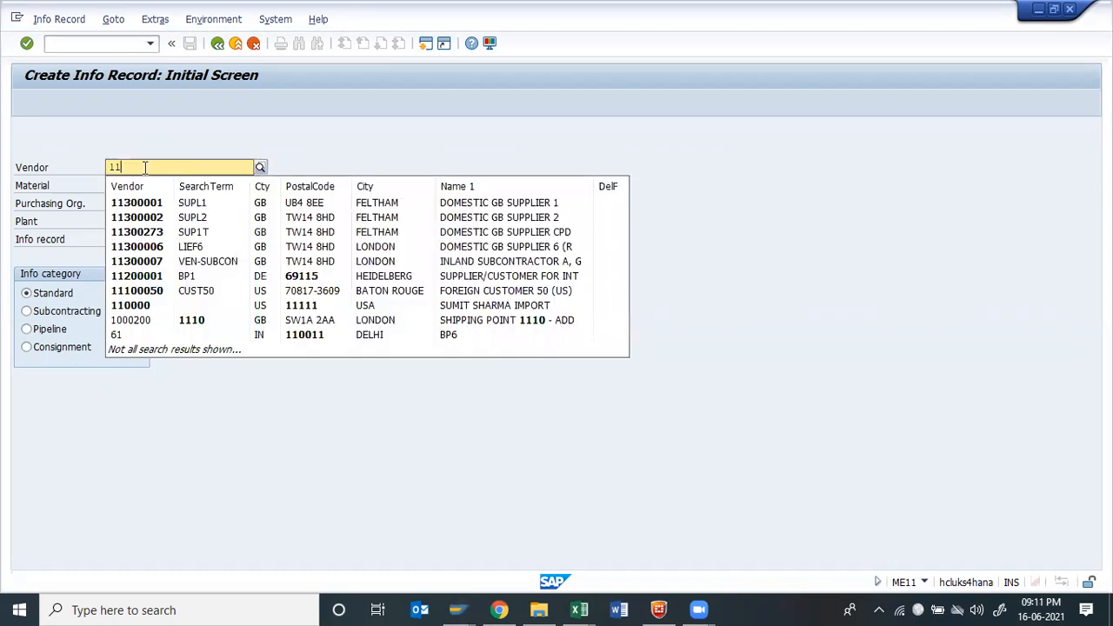
key(BackSpace)
key(BackSpace)
text(11)
key(BackSpace)
key(BackSpace)
Open the vendor search help and examine its search categories, from Suppliers (General) through Suppliers by Address Attributes (Fuzzy Search).
key(F4)
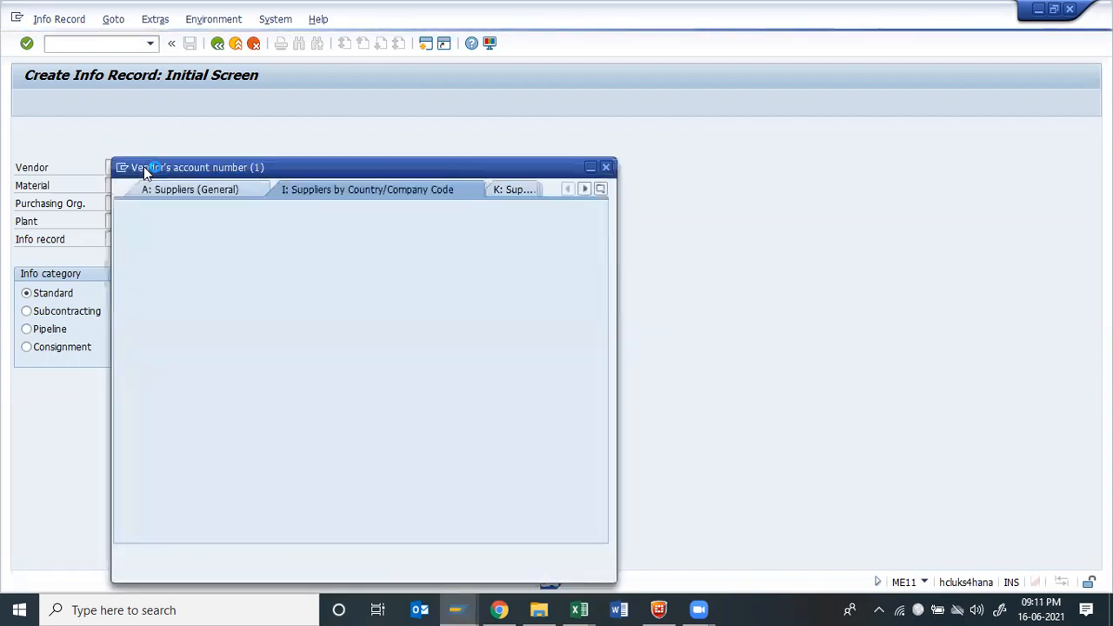
key(Return)
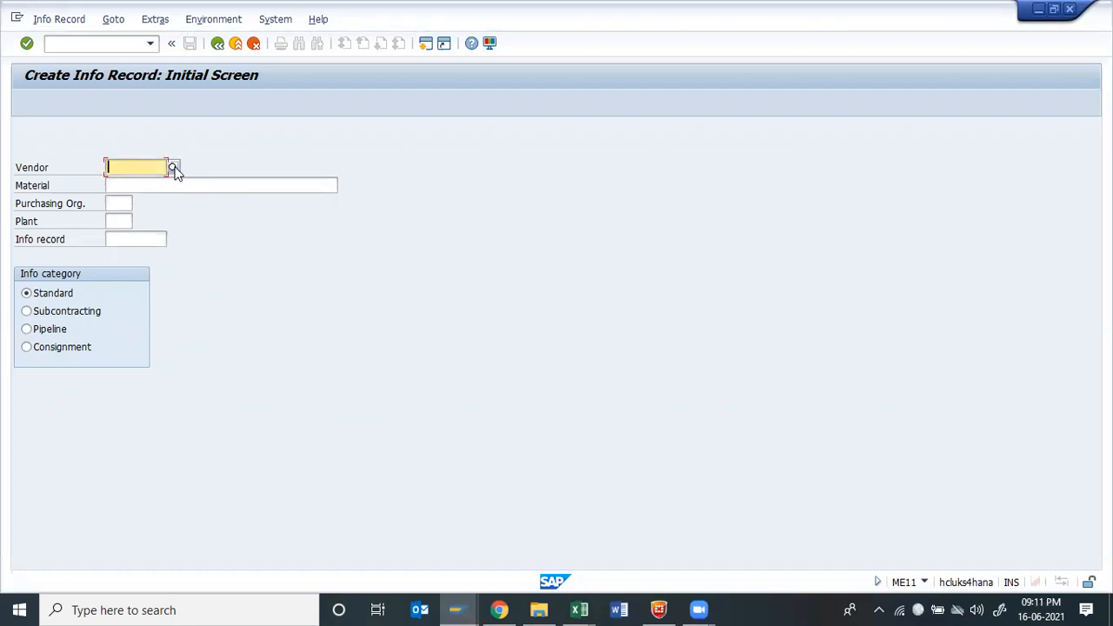
click(174, 169)
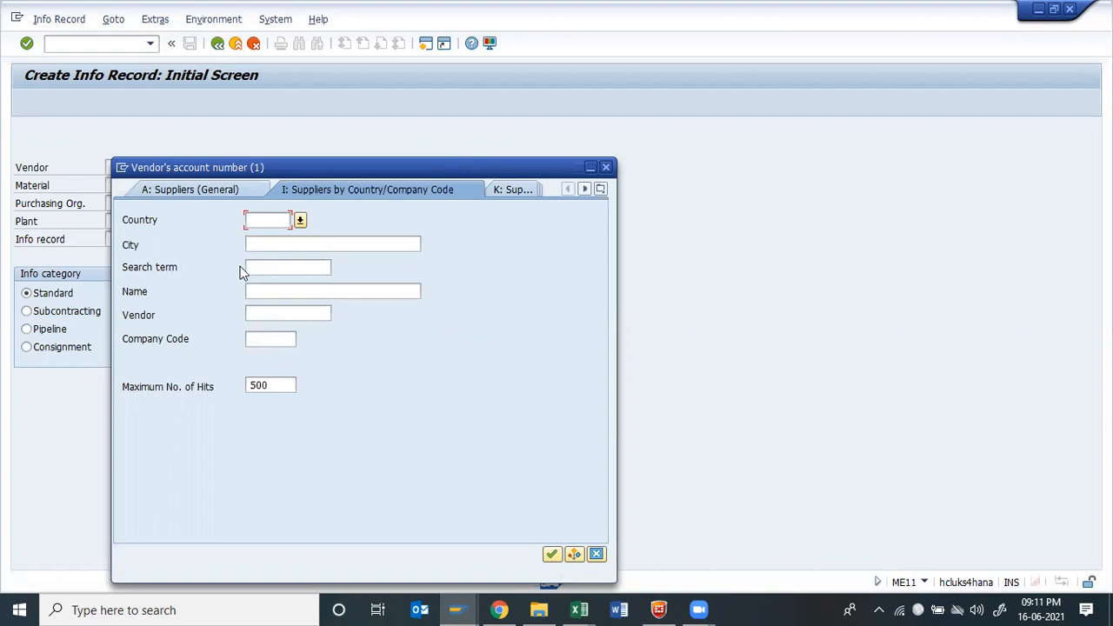
click(173, 193)
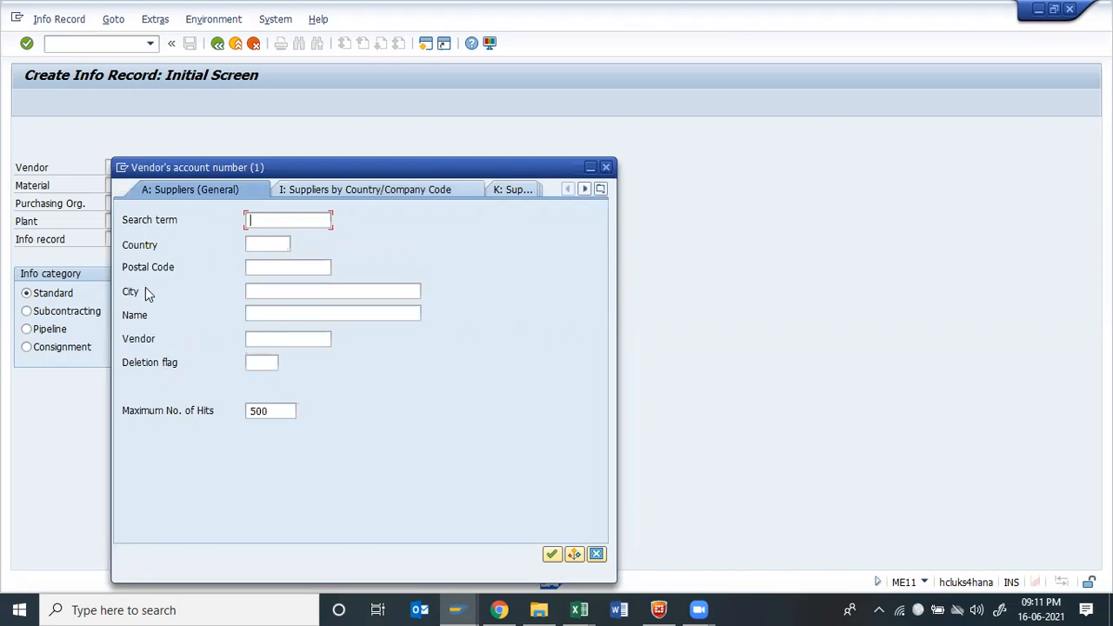
click(515, 191)
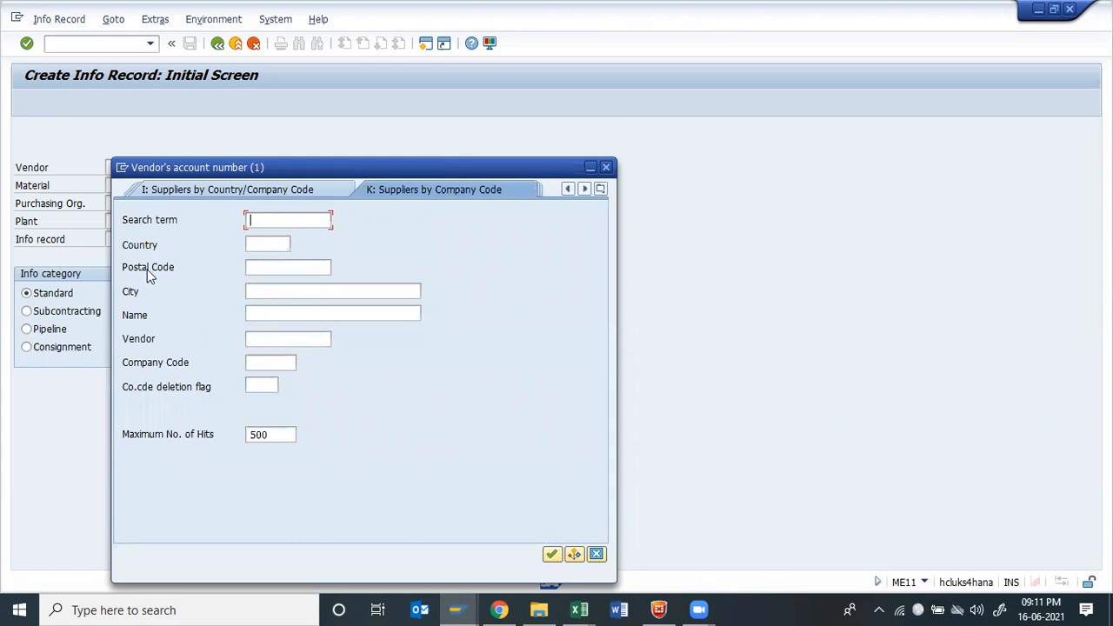
click(586, 189)
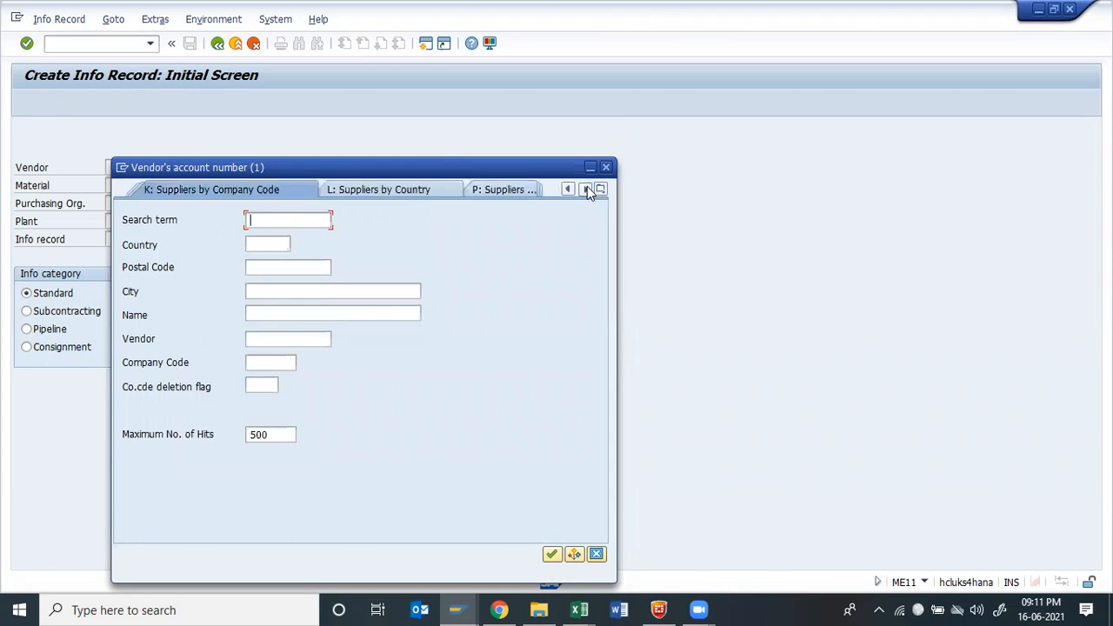
click(367, 189)
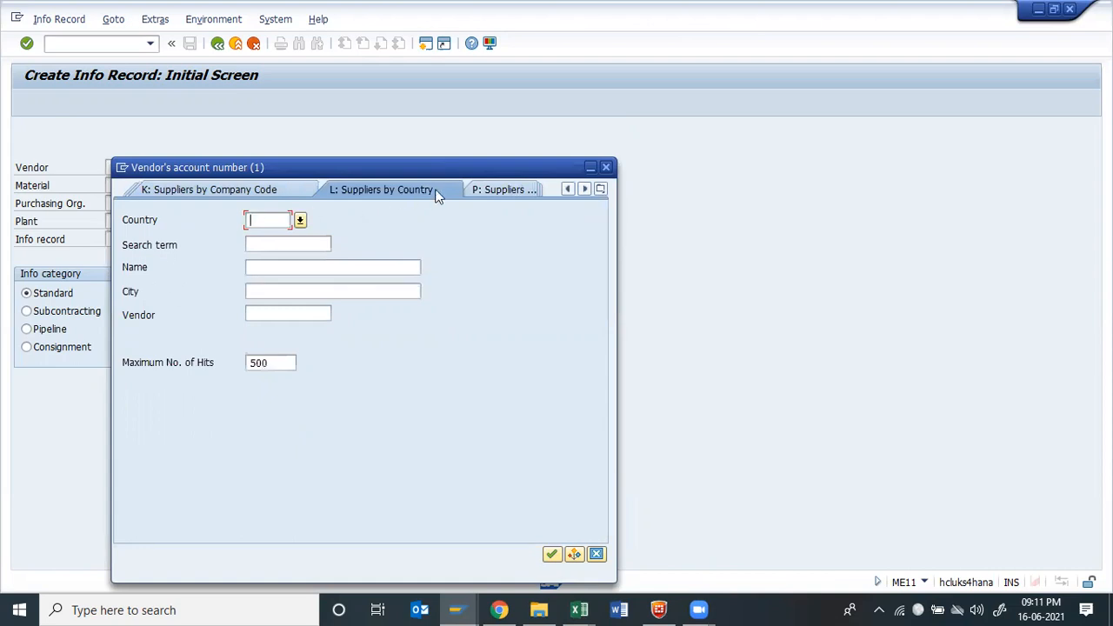
click(502, 195)
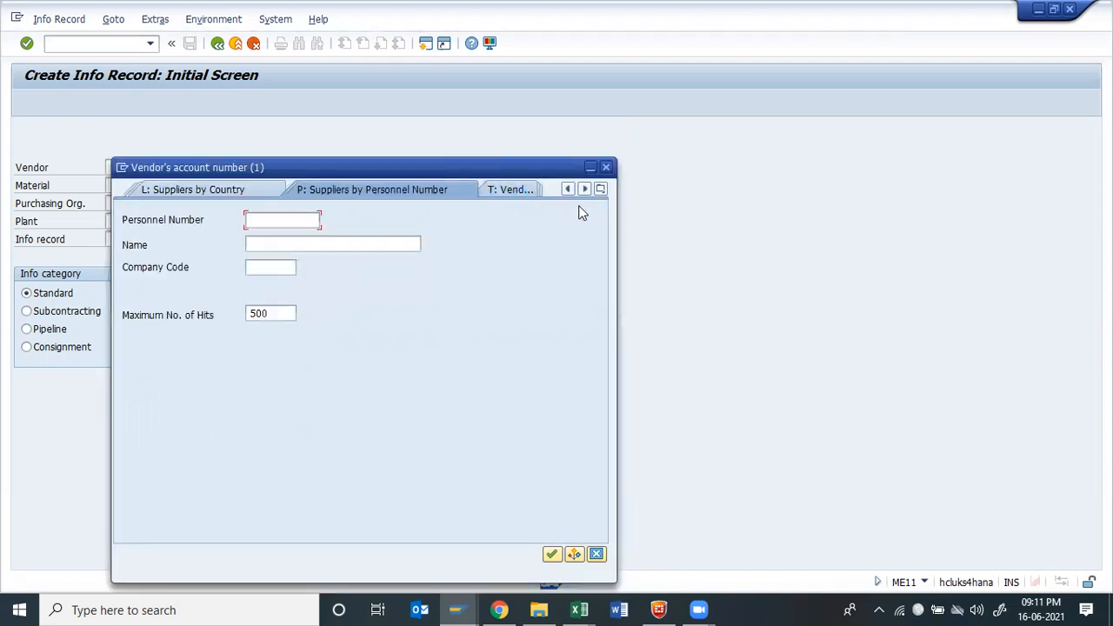
click(522, 192)
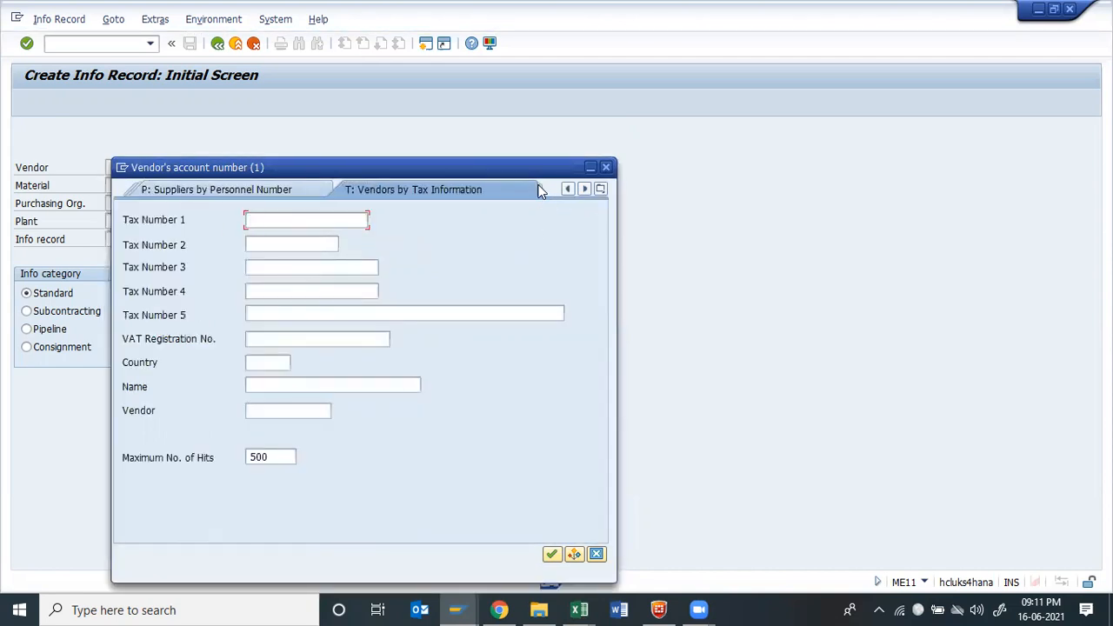
click(585, 189)
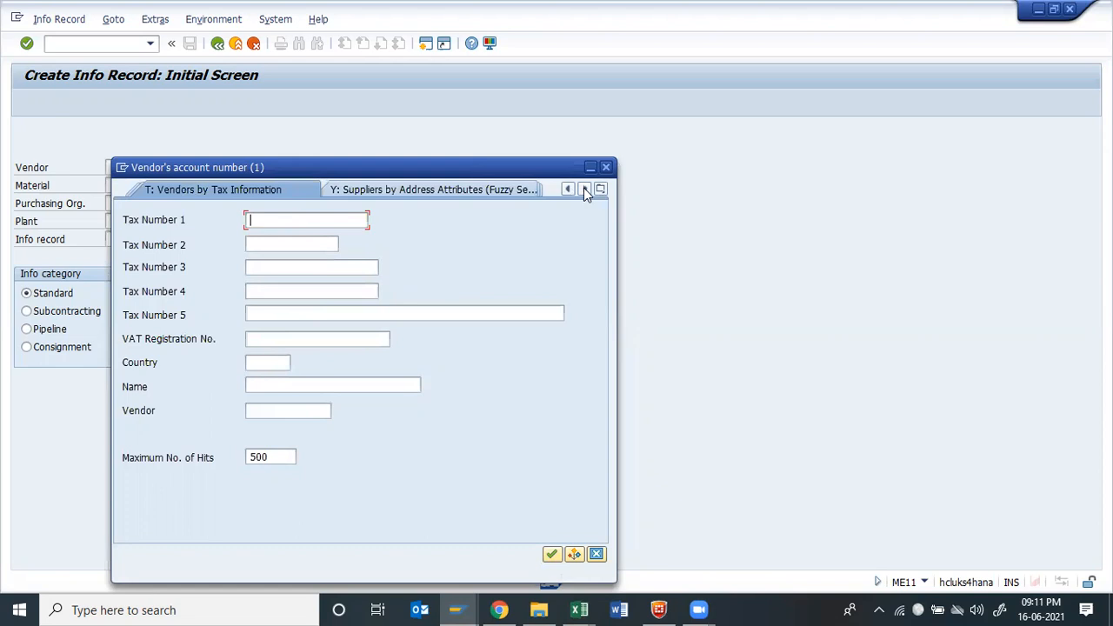
click(445, 188)
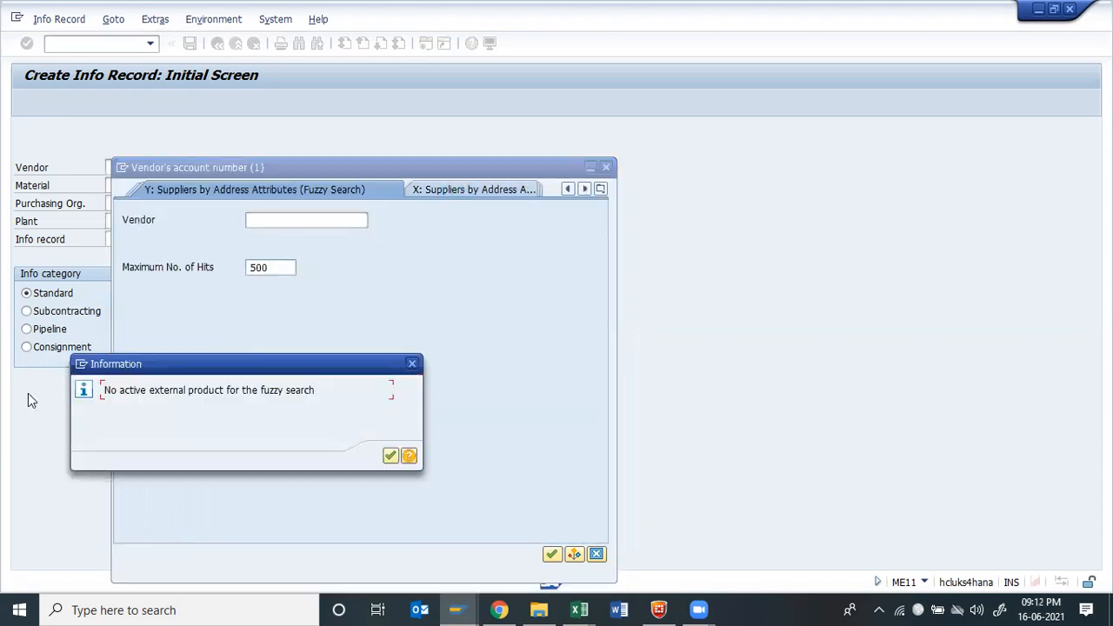
click(412, 363)
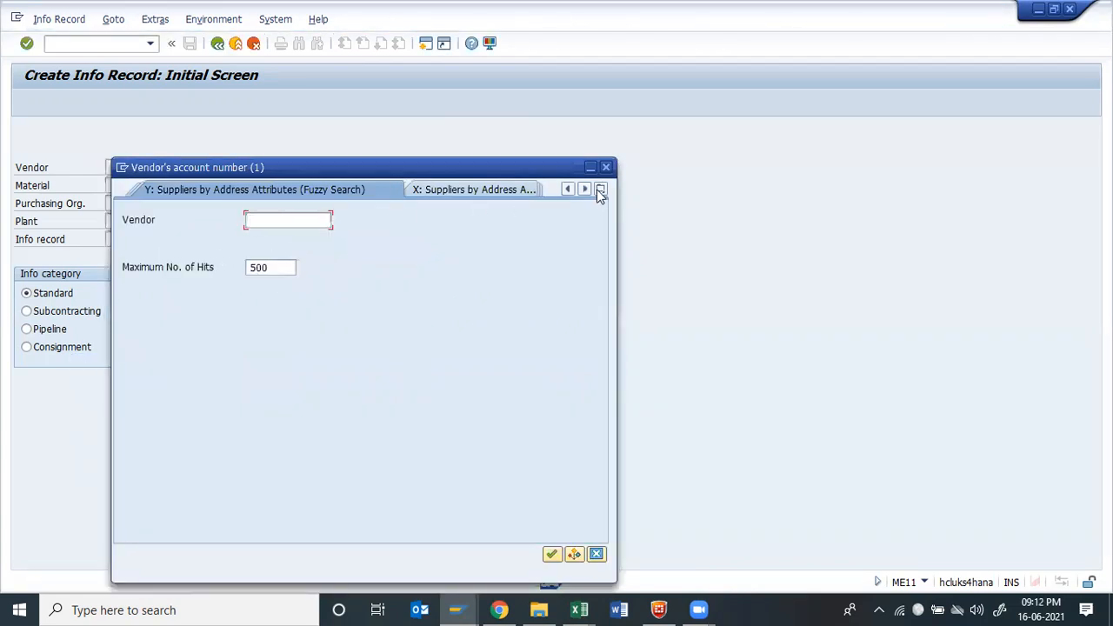
Find the vendor with the Suppliers: Purchasing search for purchasing organization AA01 and enter TEST VENDOR in the info record.
click(600, 190)
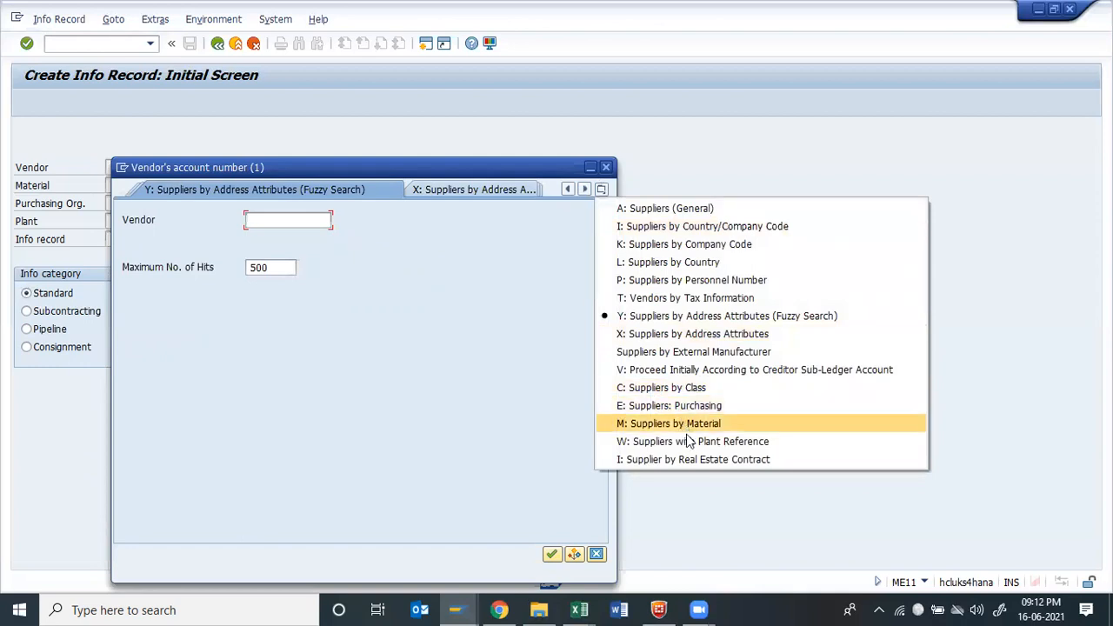
click(652, 406)
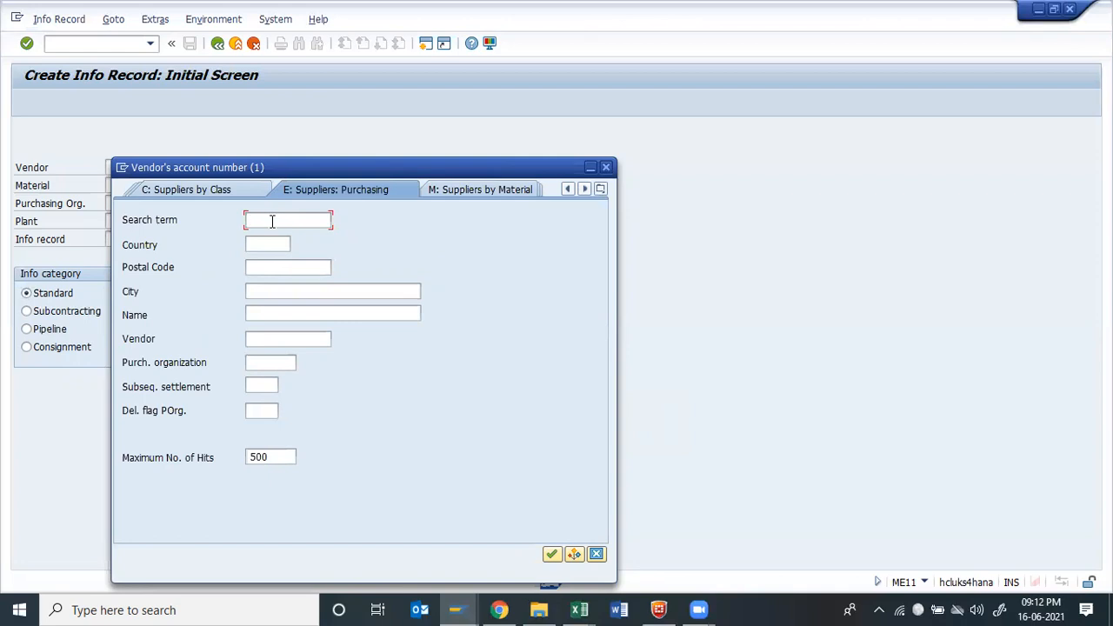
click(261, 362)
text(aa)
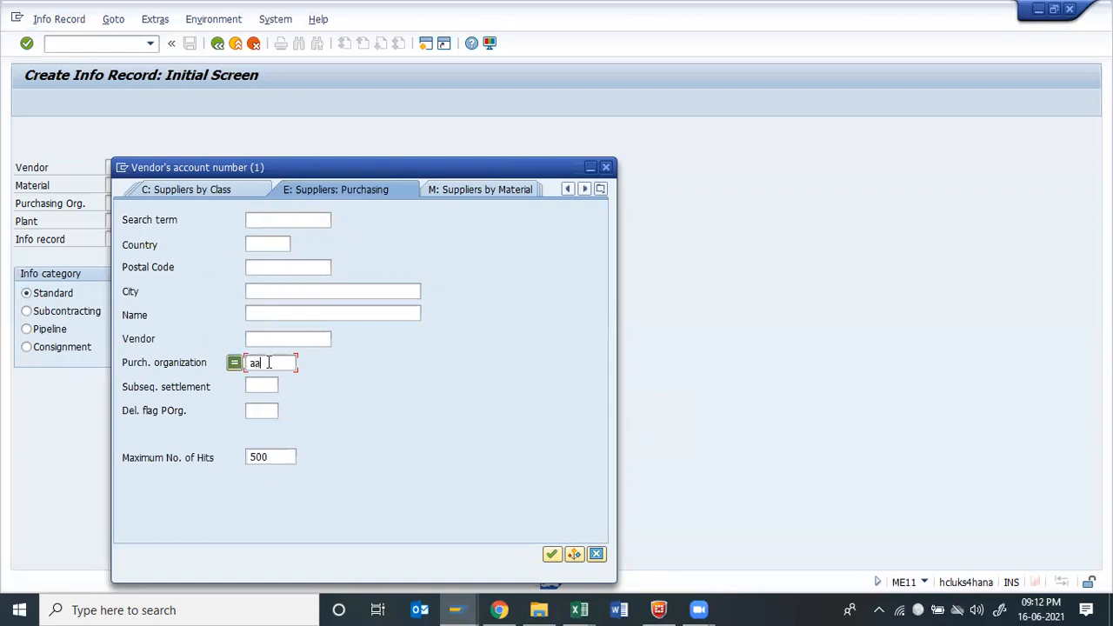
text(01)
key(Return)
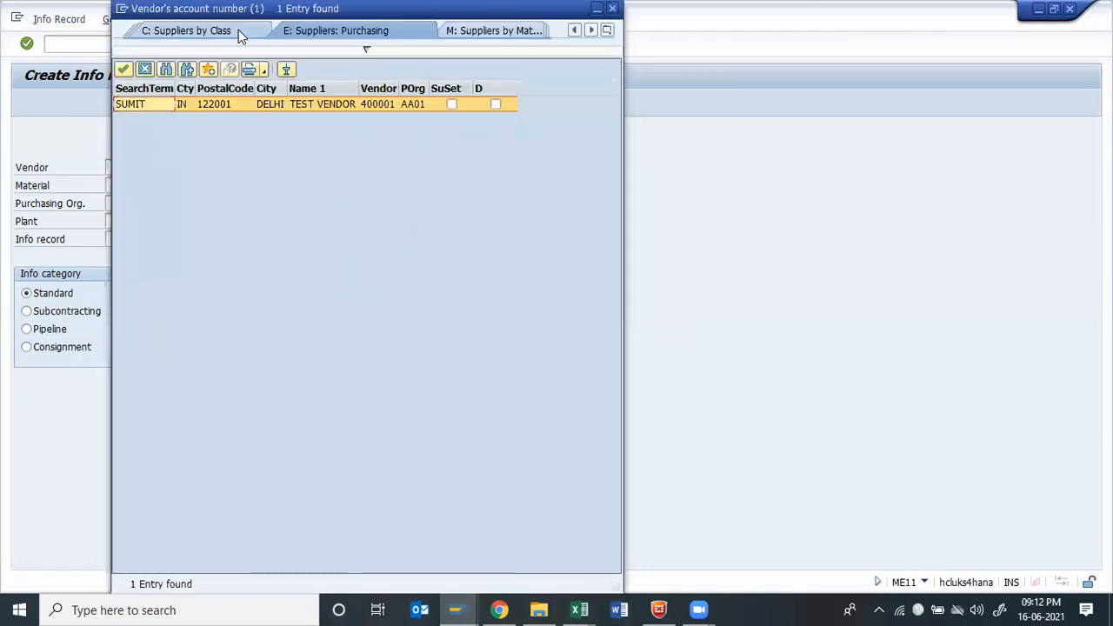
drag(240, 11, 457, 26)
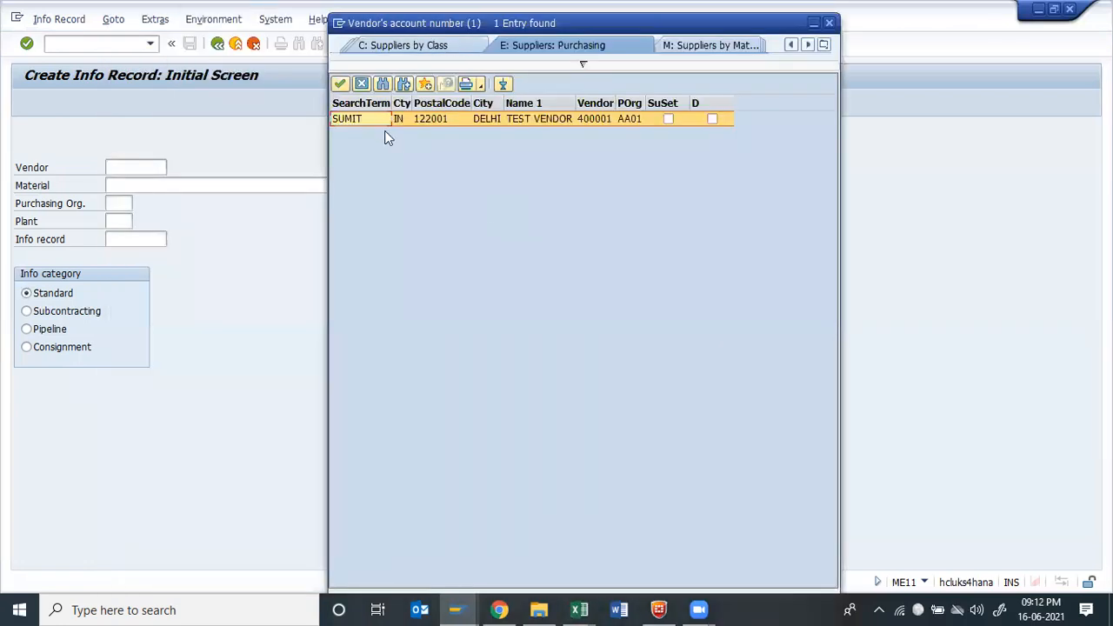
double_click(491, 119)
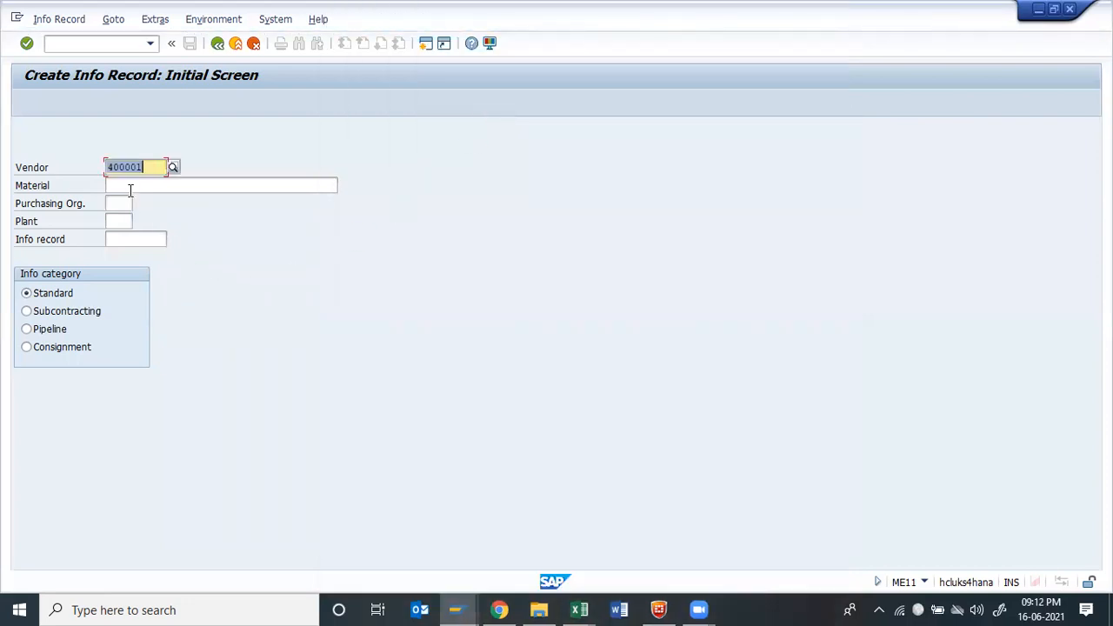
Search for the info record's material by Bill of Material, with plant AA01 and an empty language key.
click(173, 187)
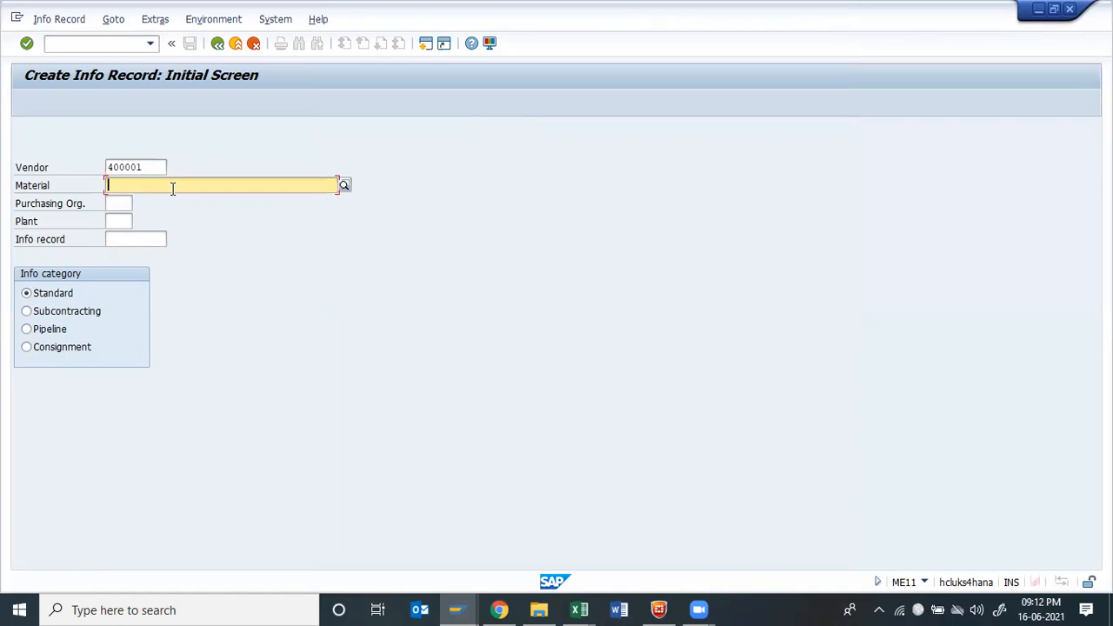
click(344, 186)
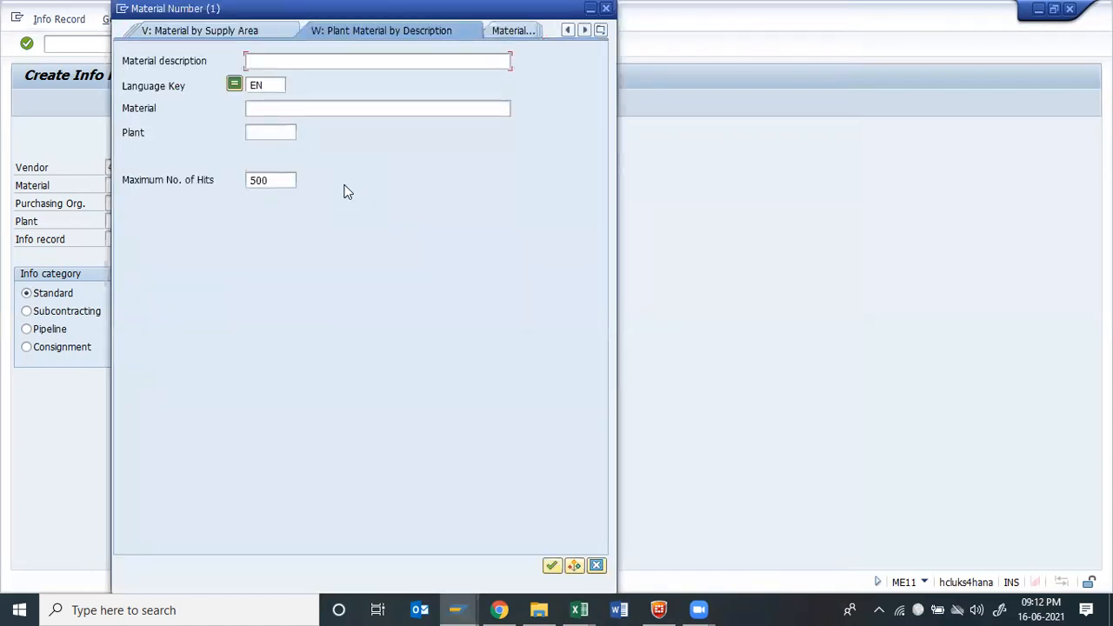
click(601, 31)
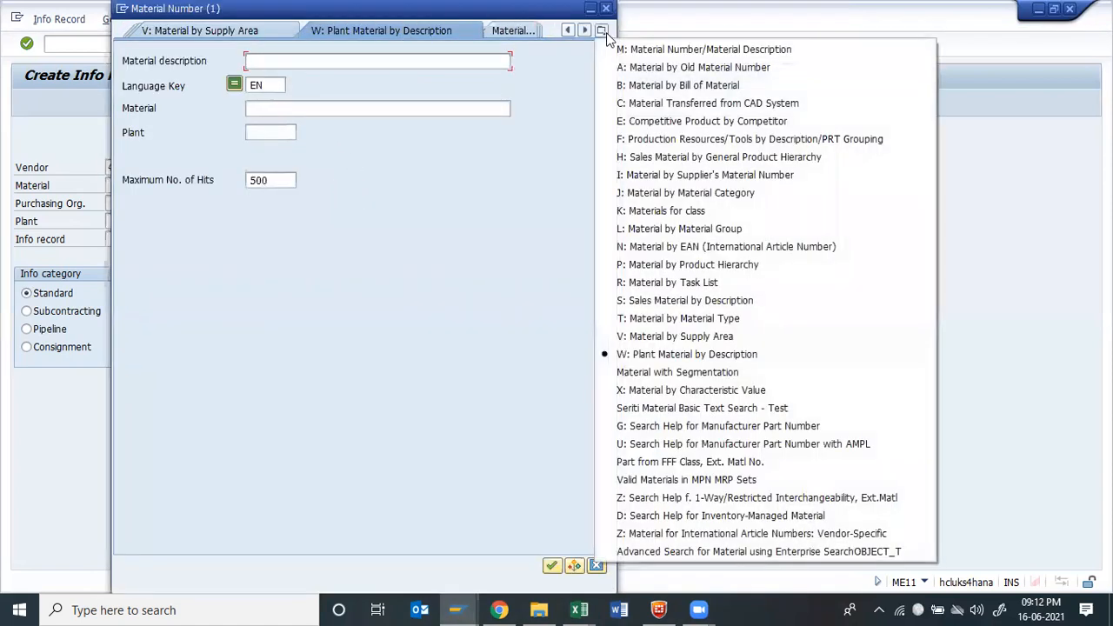
click(638, 67)
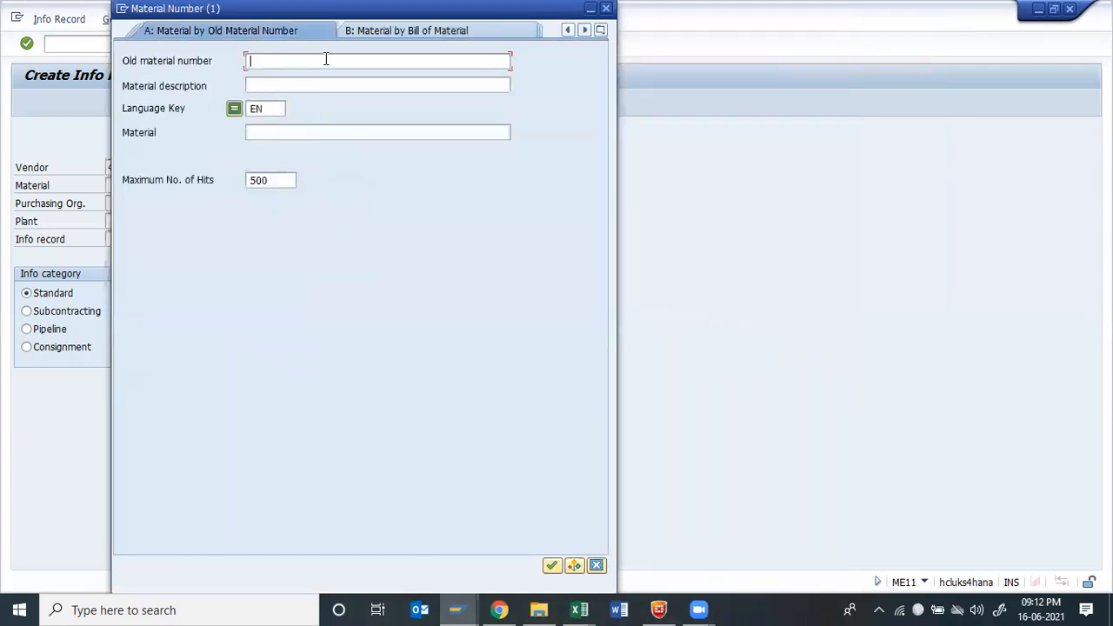
click(413, 34)
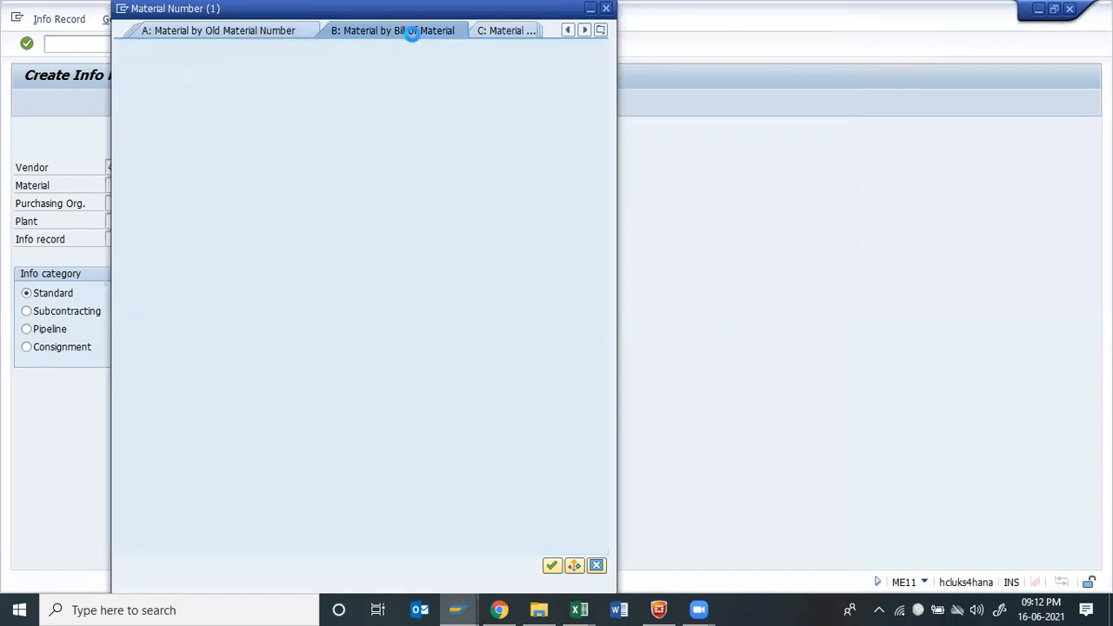
click(267, 87)
text(aa01)
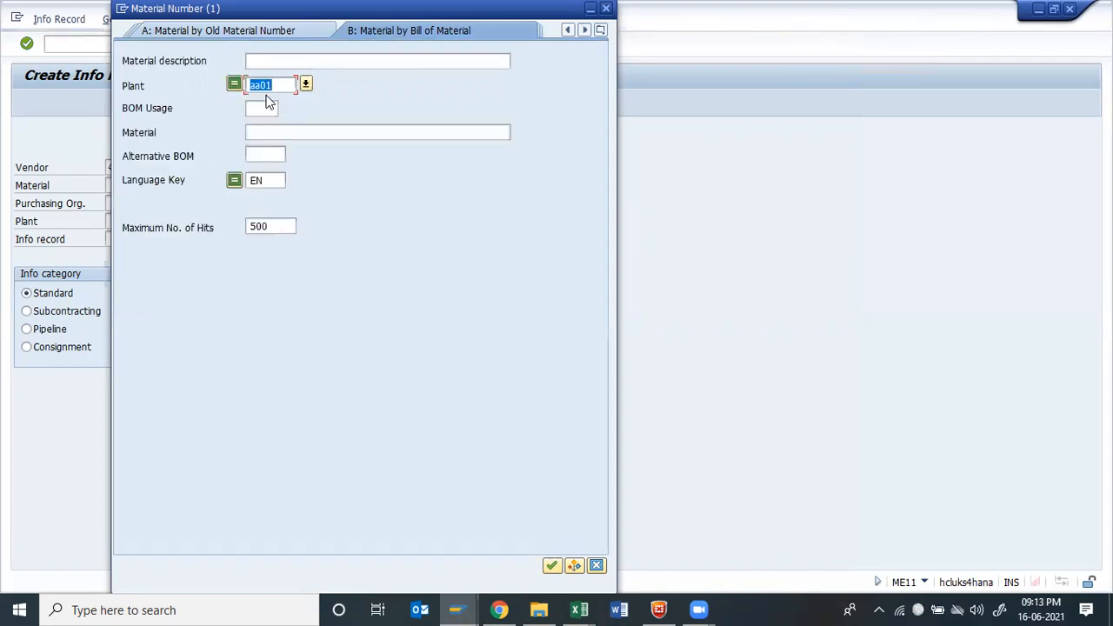
click(269, 183)
key(BackSpace)
key(BackSpace)
key(Return)
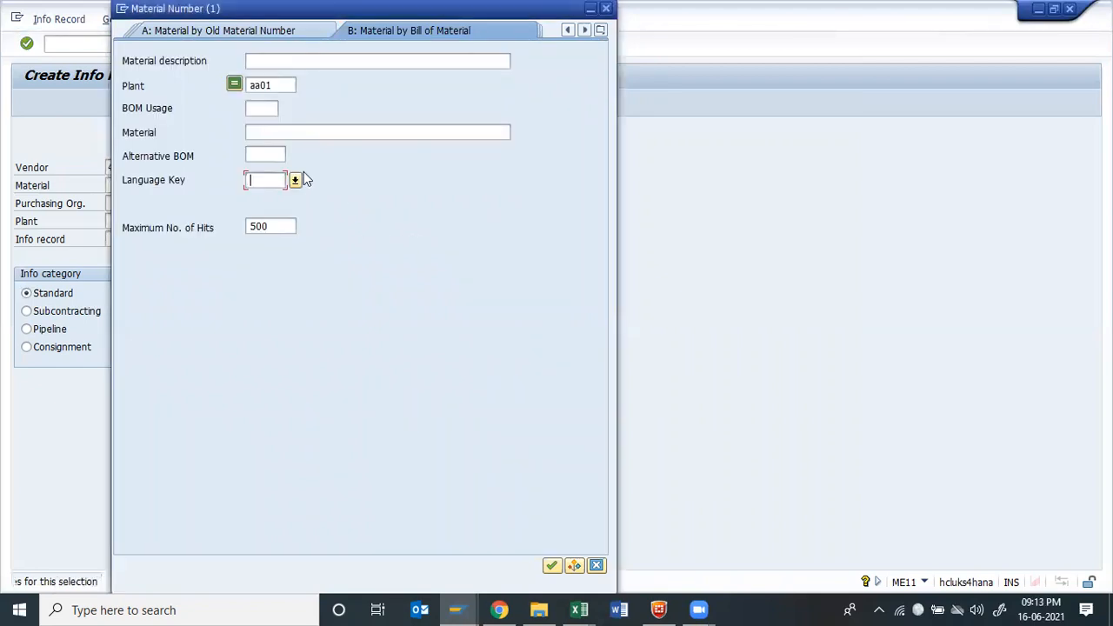
Reselect plant AA01 from the possible plant entries and leave the material search without choosing a material.
double_click(274, 86)
click(307, 84)
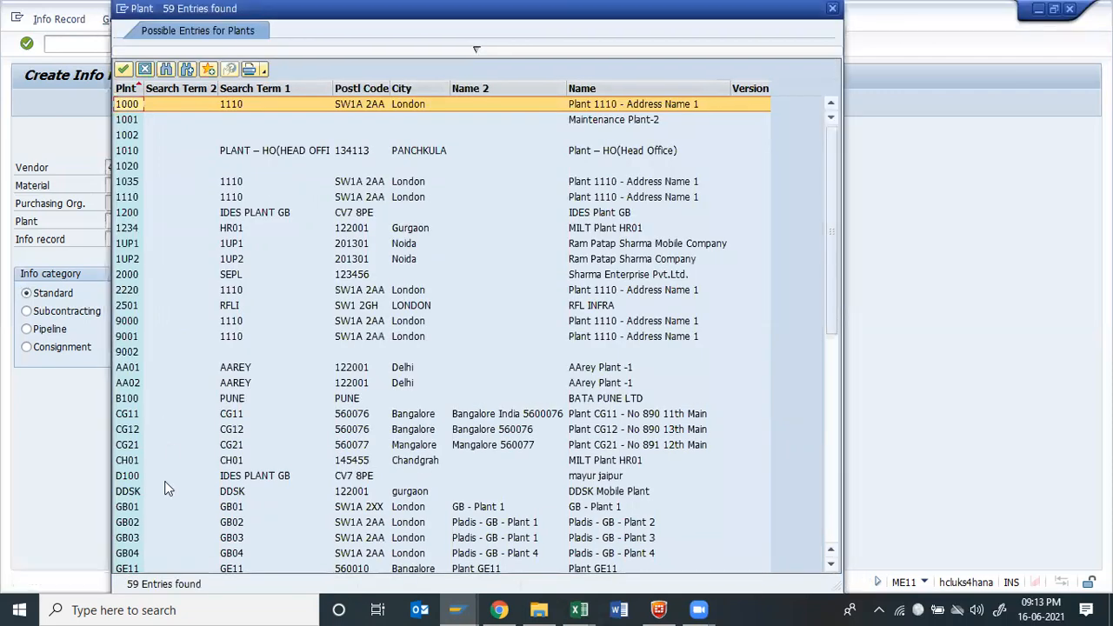
click(127, 368)
double_click(127, 368)
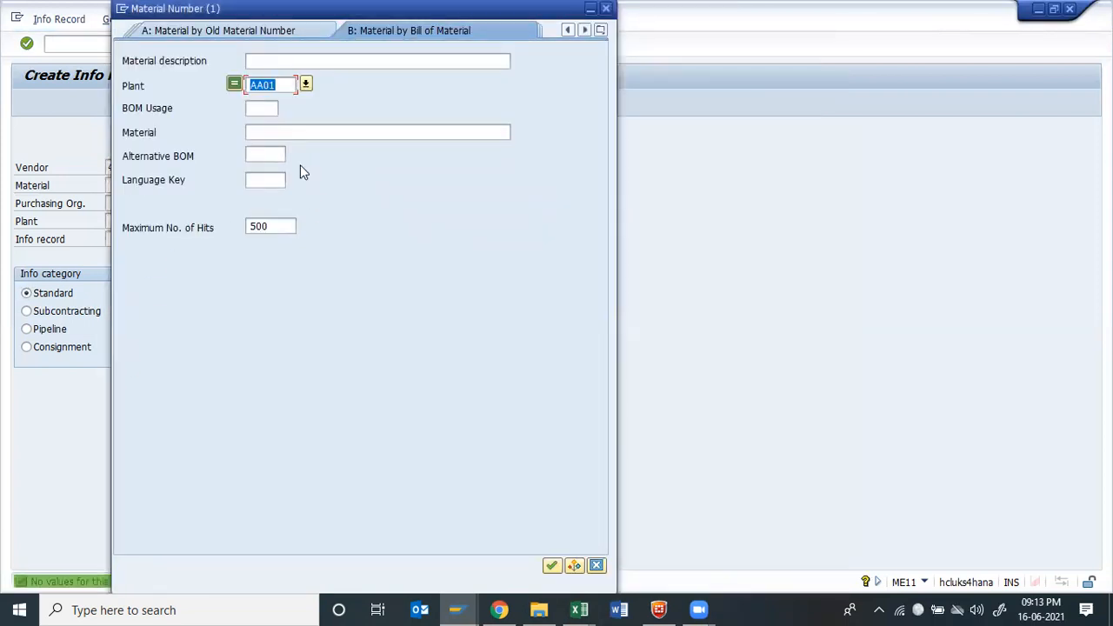
key(Escape)
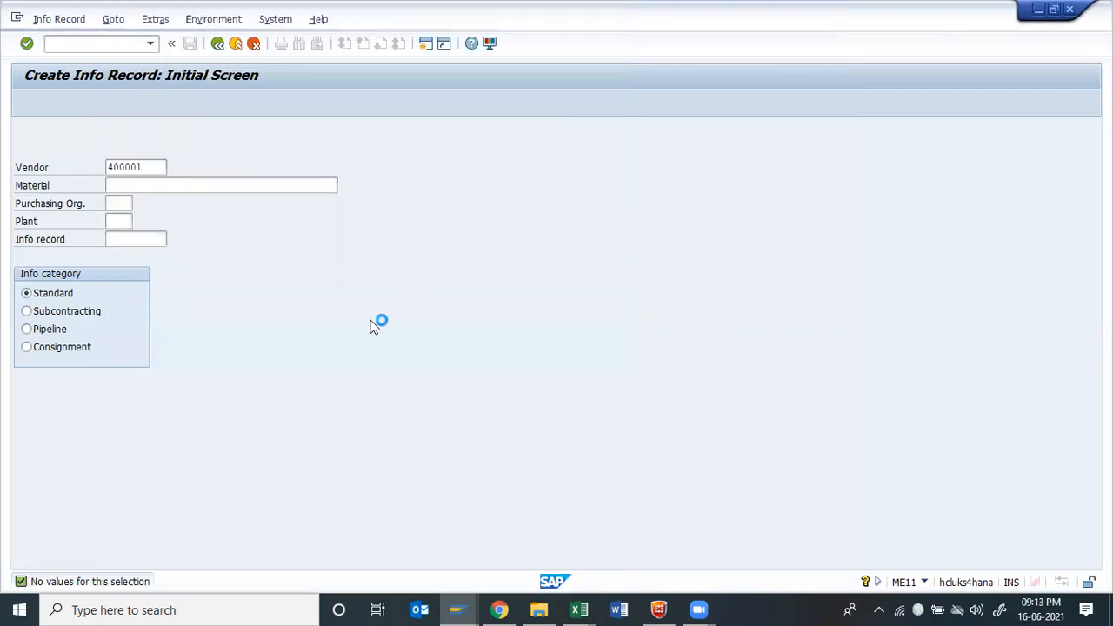
Open a new SAP session with the MM60 Materials List and show the Material type field's previous entries.
click(427, 44)
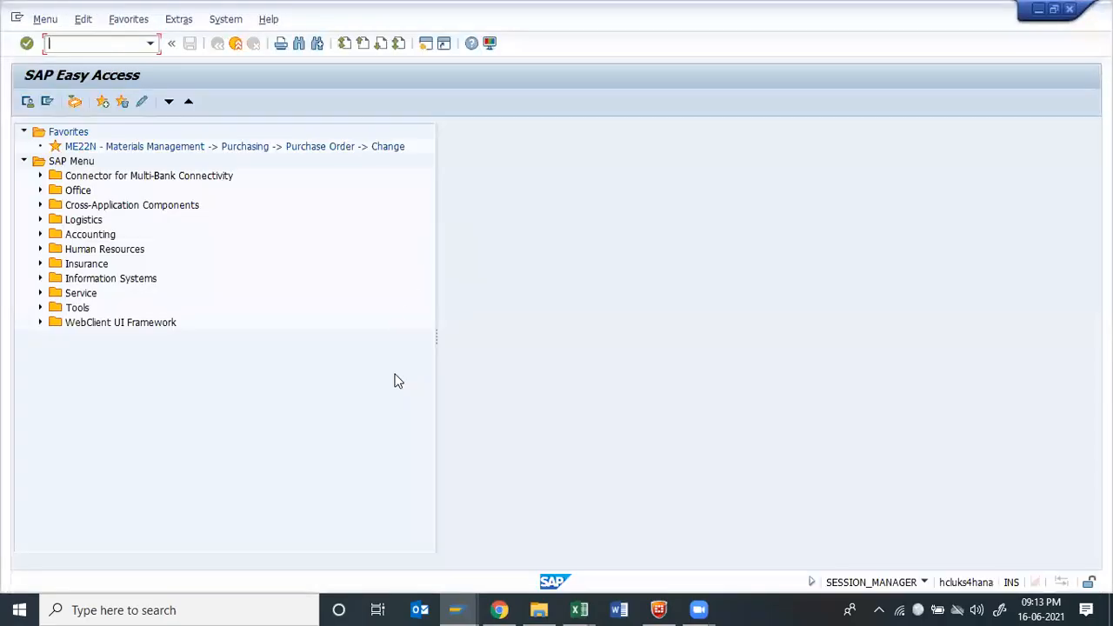
text(mm60)
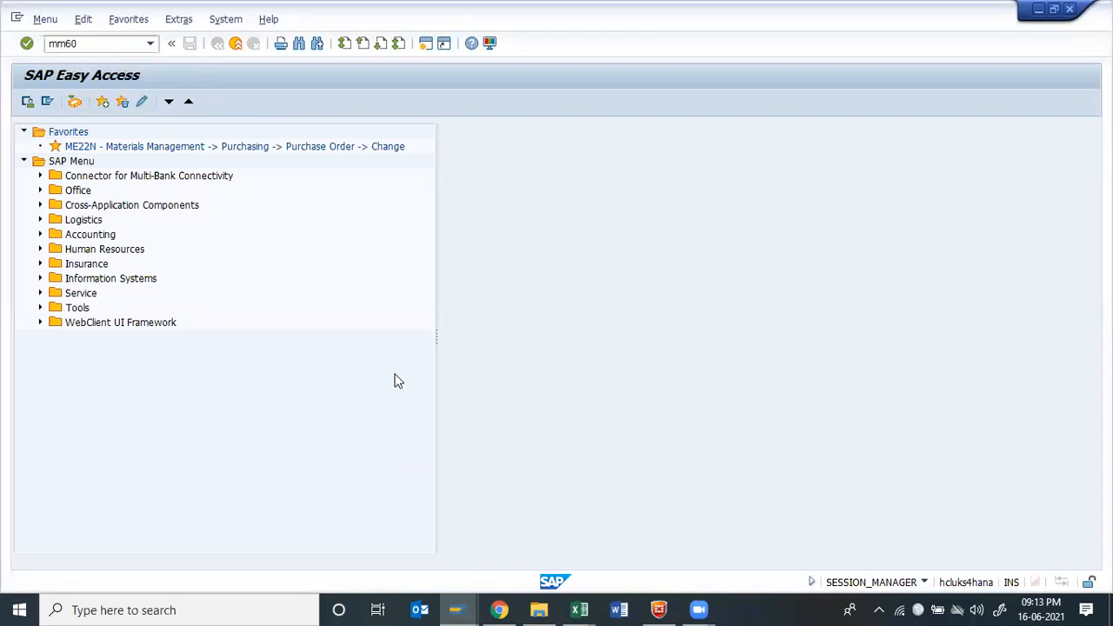
key(Return)
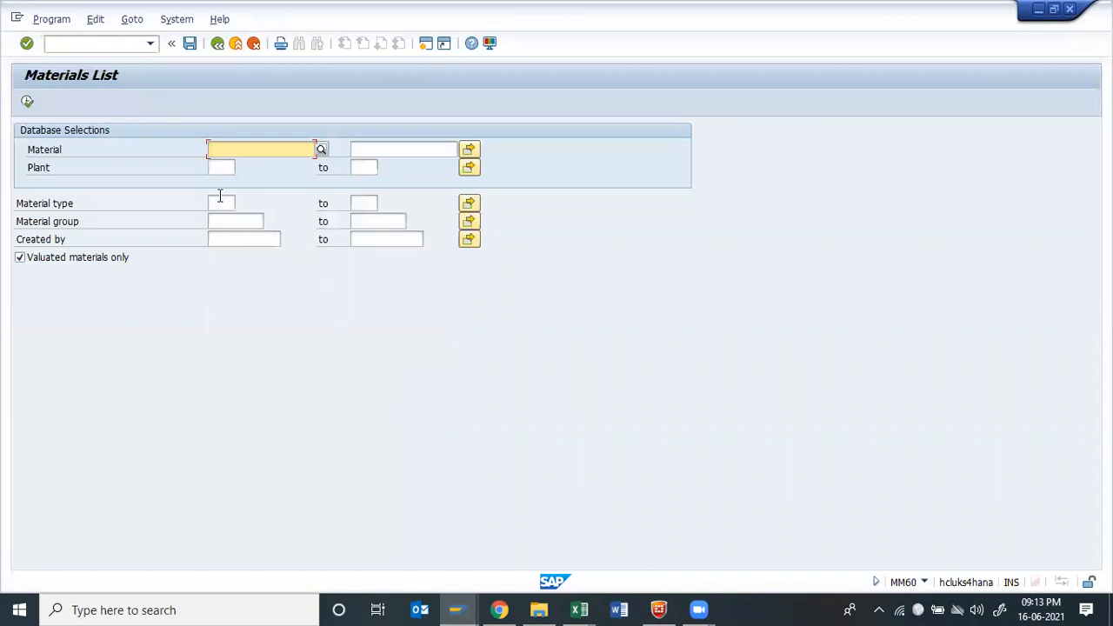
click(222, 202)
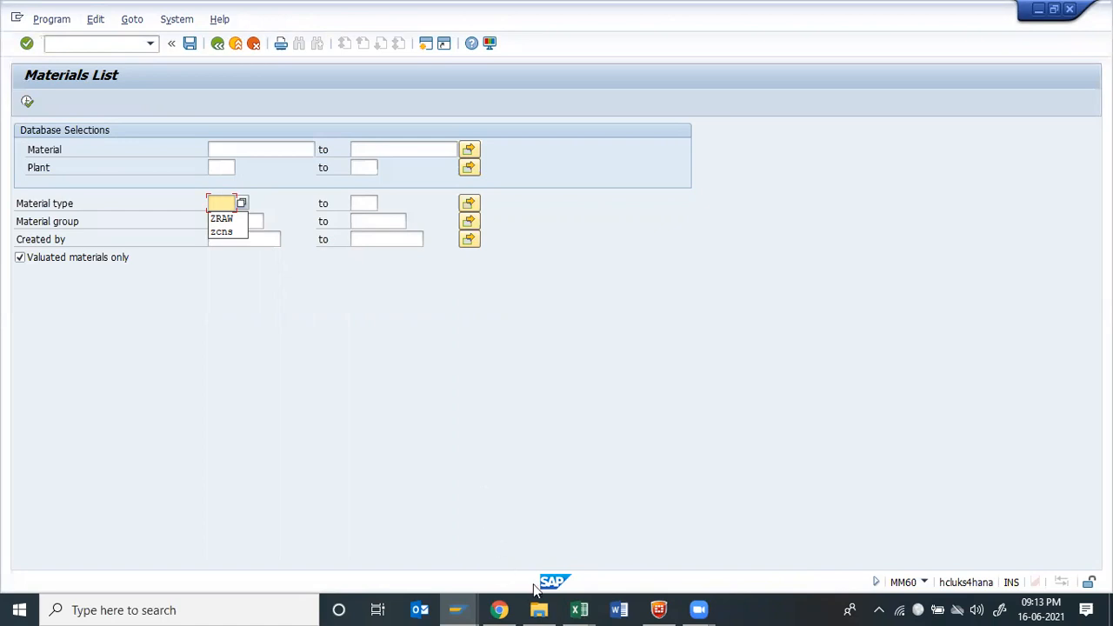
Switch to the SAP MM.xlsx workbook in Excel and open Sheet1.
click(579, 608)
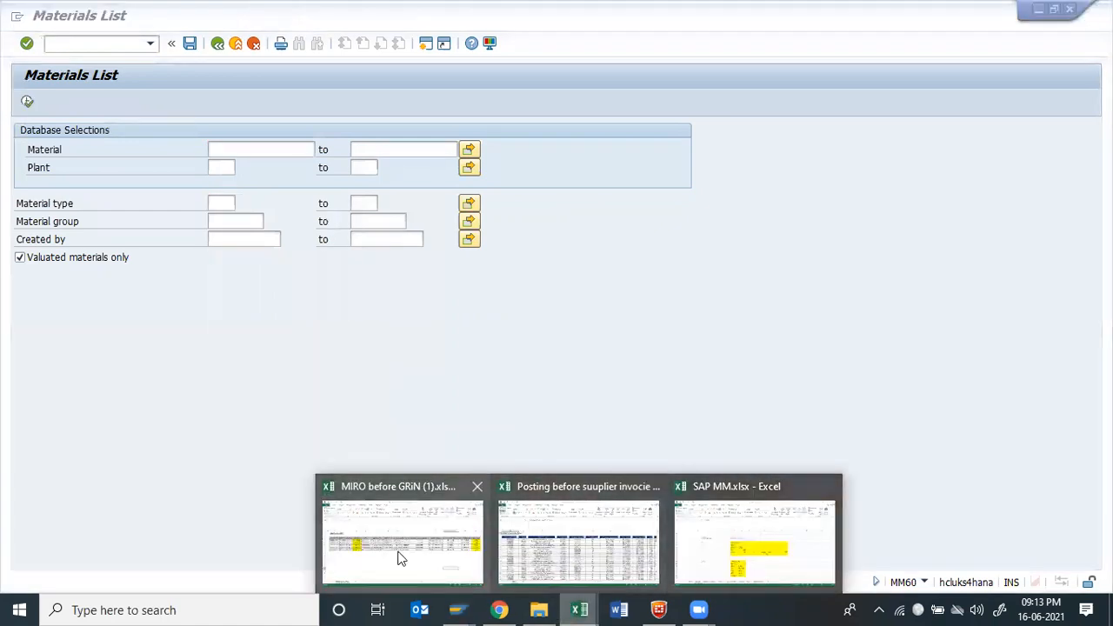
click(765, 530)
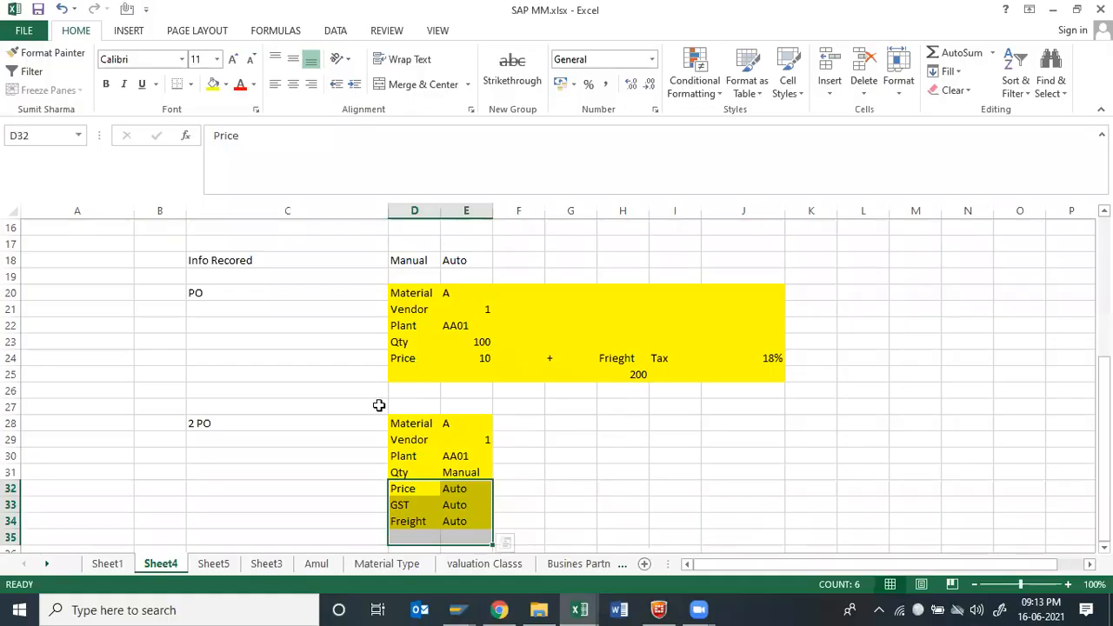
click(103, 563)
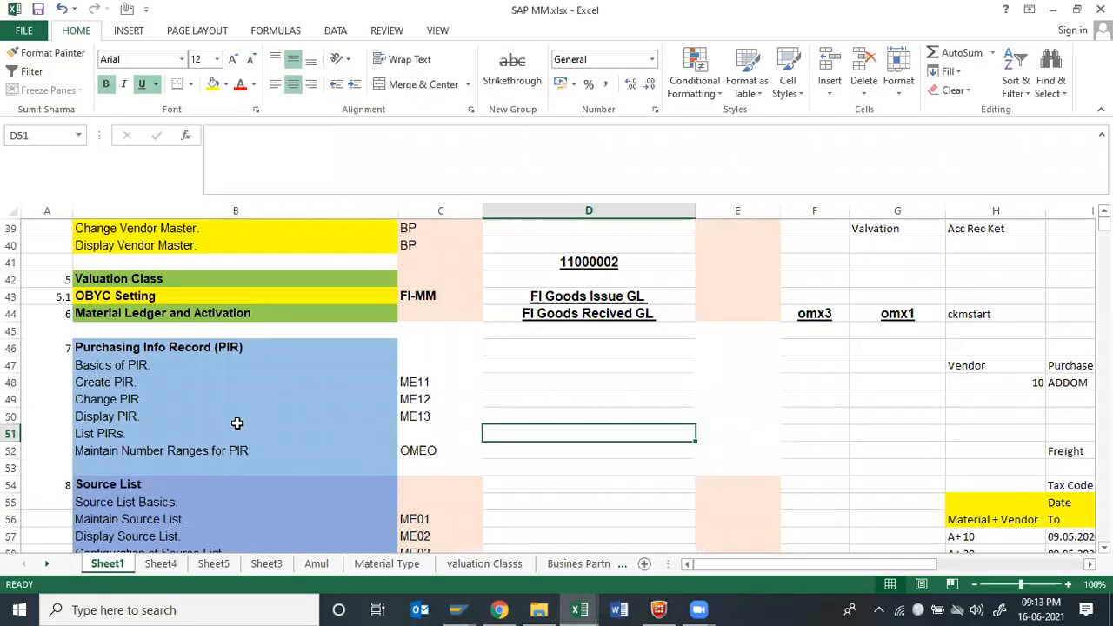
key(alt+Tab)
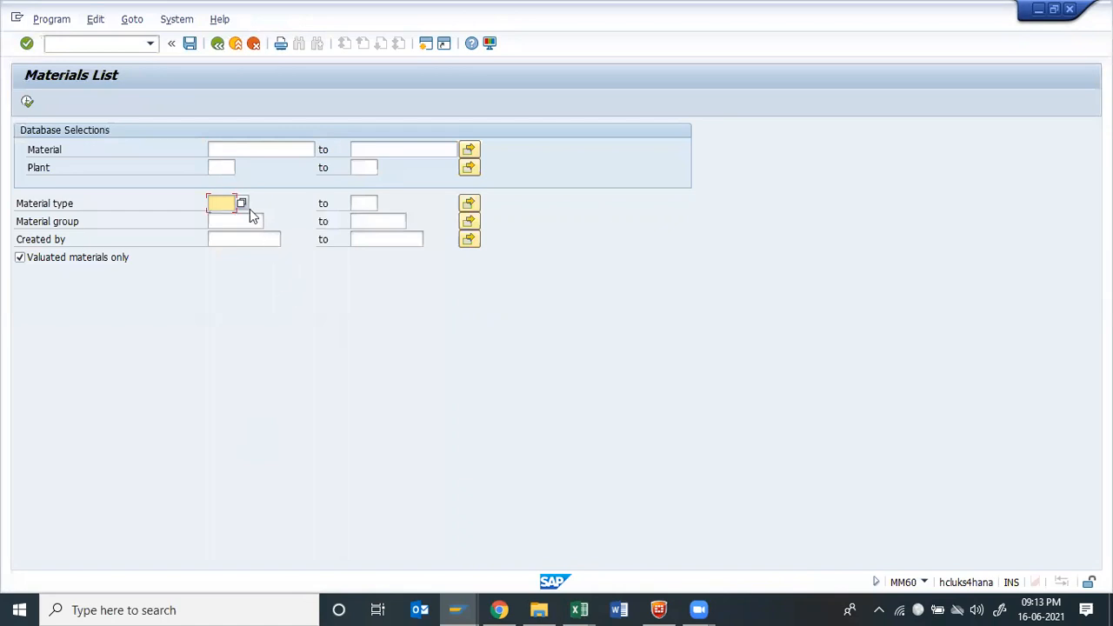
click(242, 205)
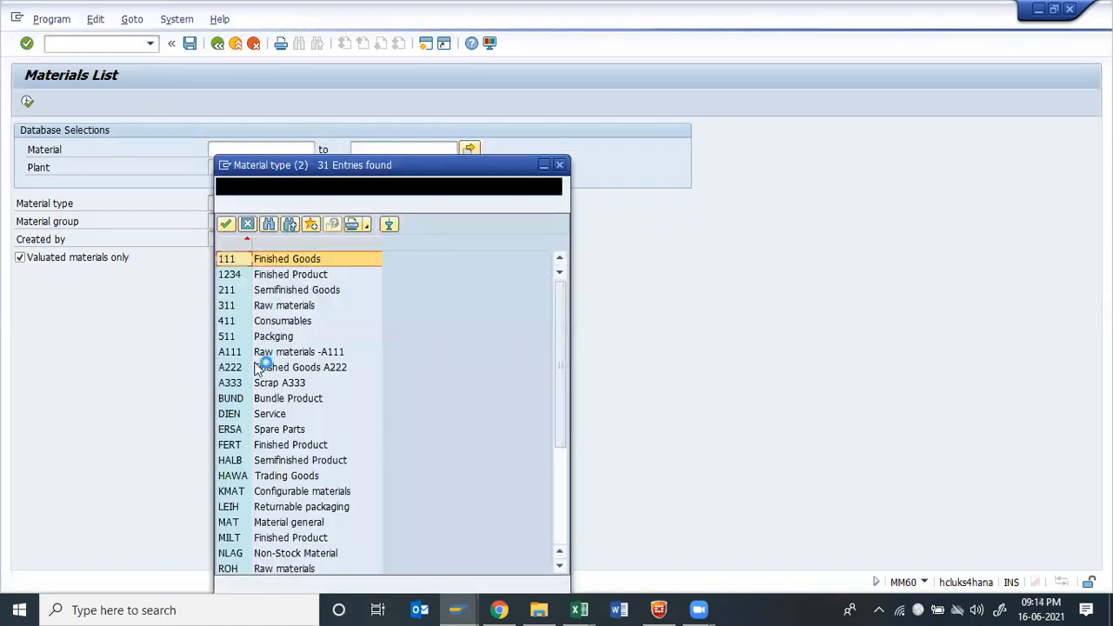
click(287, 360)
double_click(287, 357)
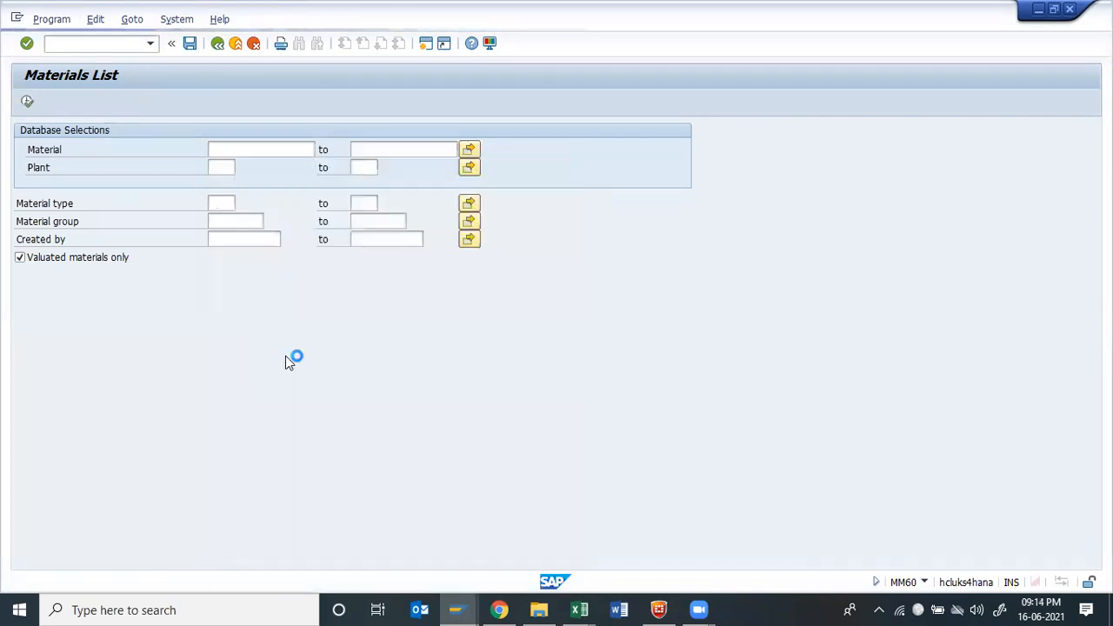
click(27, 102)
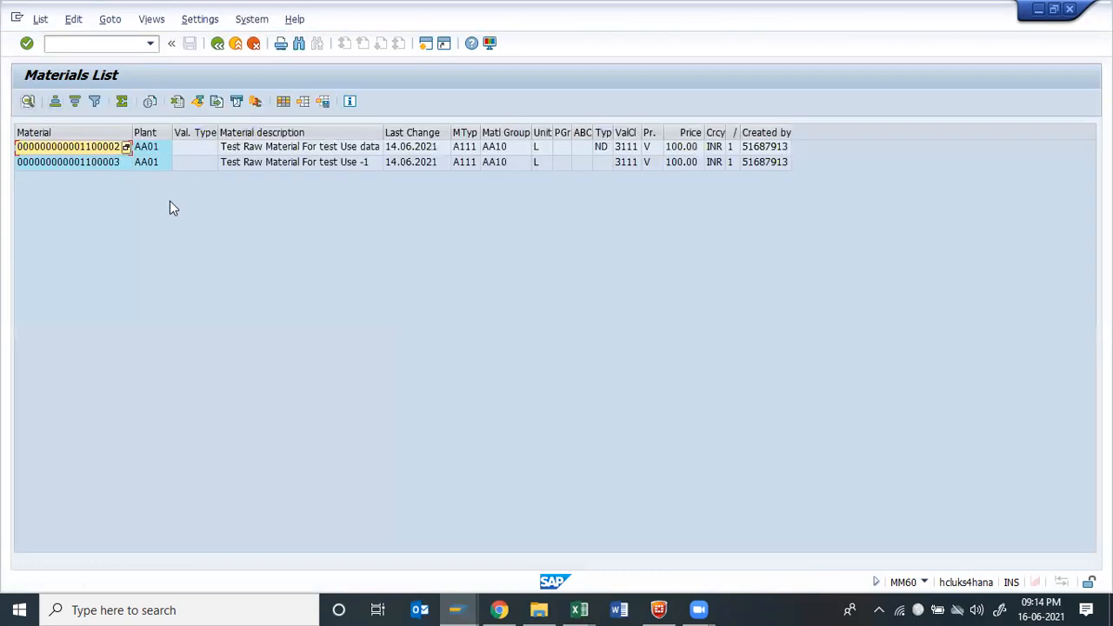
click(91, 150)
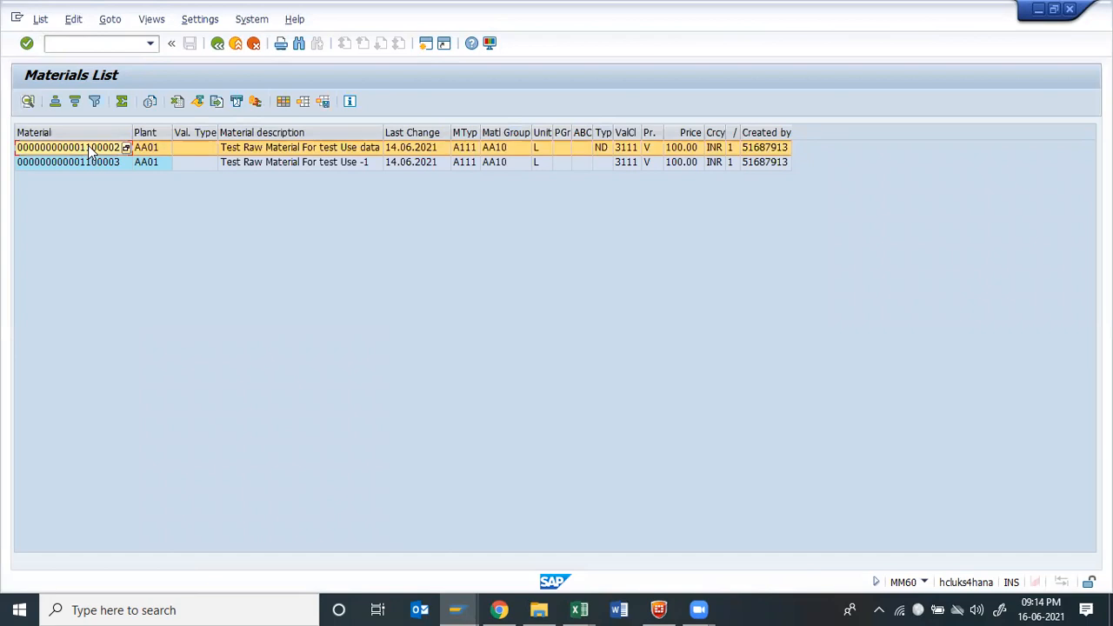
click(90, 150)
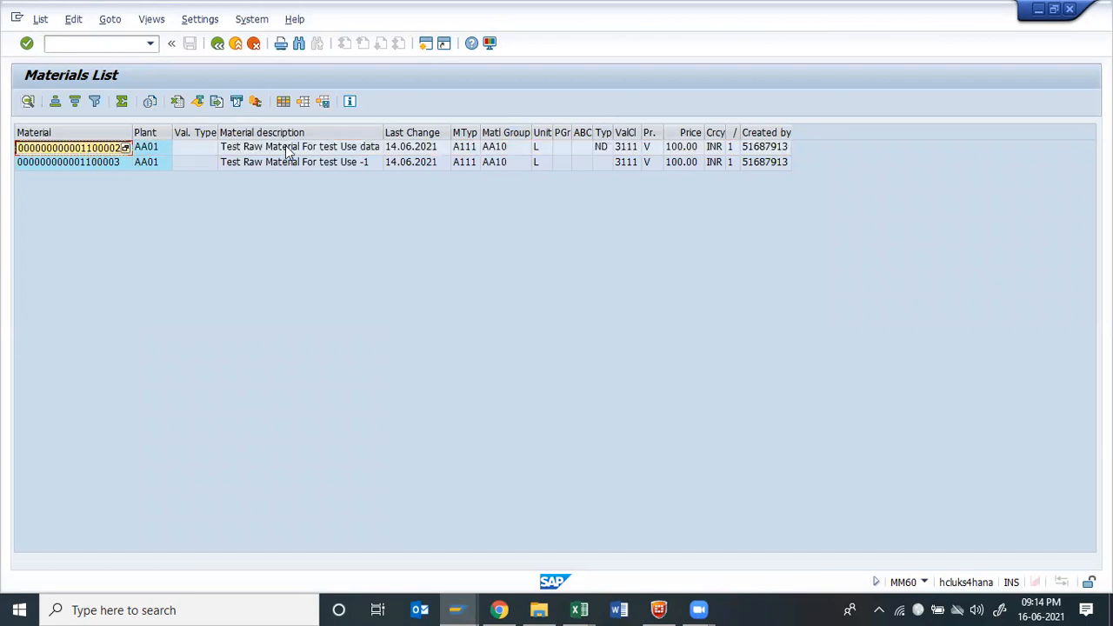
Open a new SAP session with the MKVZ supplier list and list the suppliers in account group 1Z20, Domestic Vendor.
click(425, 45)
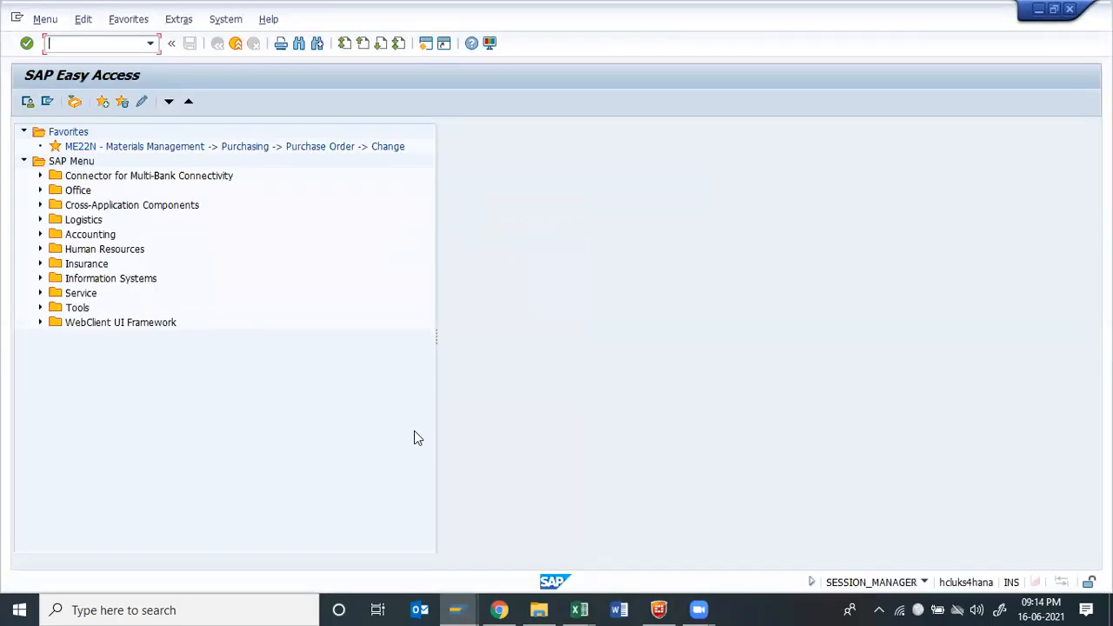
text(mkvz)
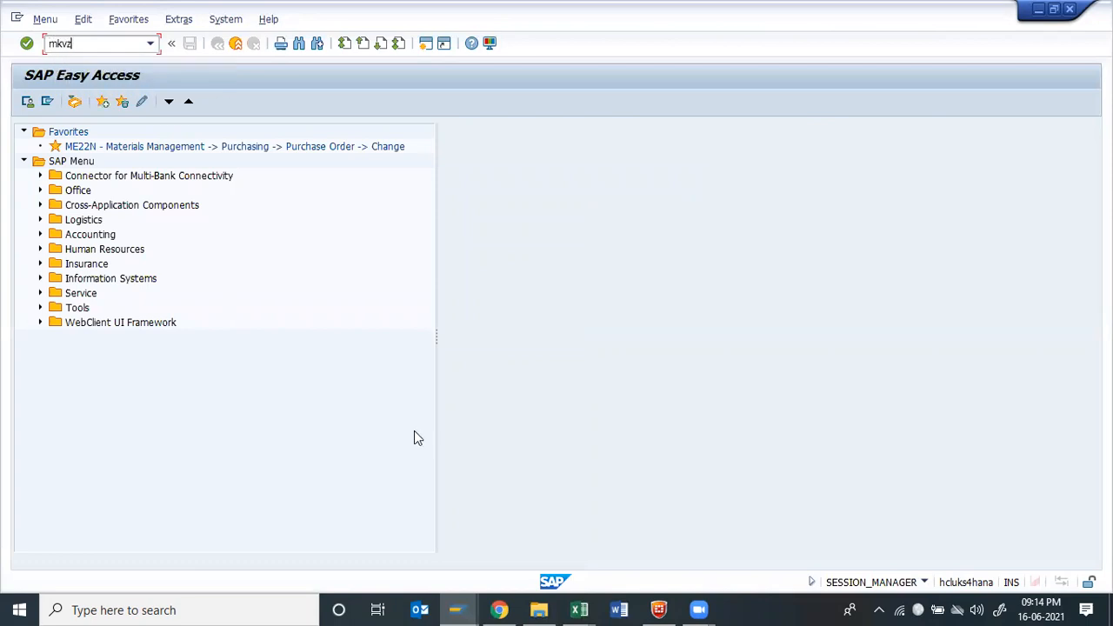
key(Return)
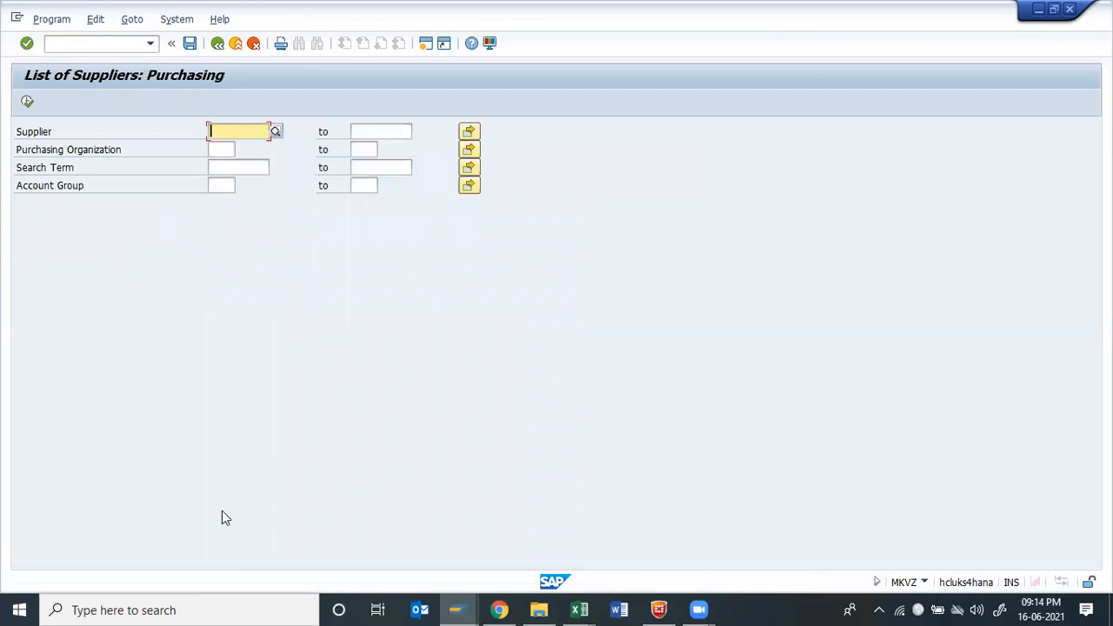
click(221, 187)
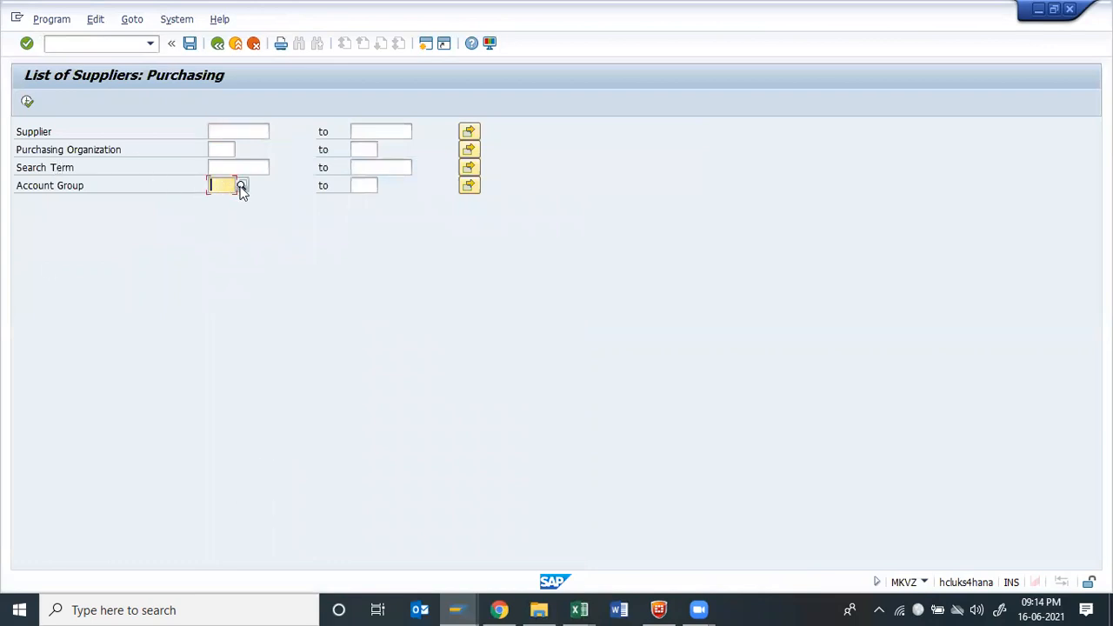
click(243, 188)
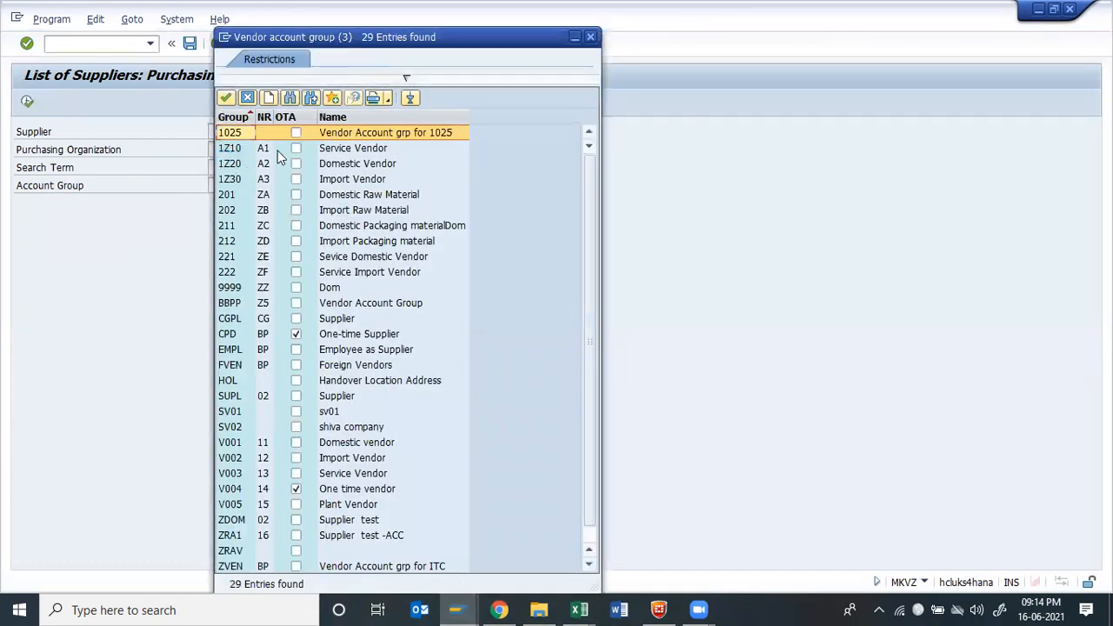
click(348, 166)
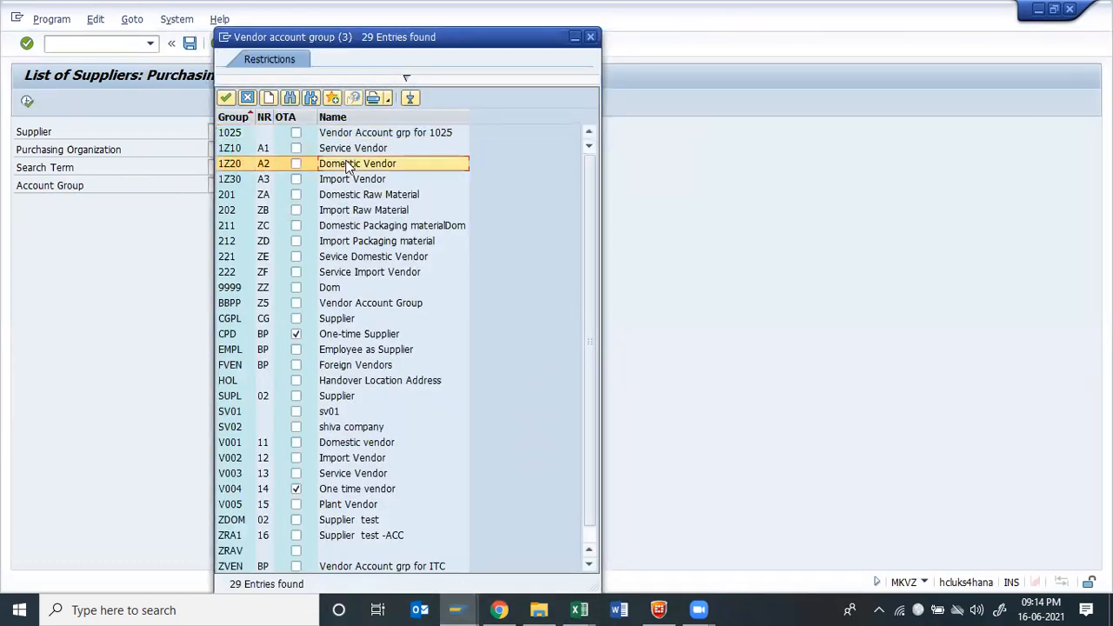
double_click(348, 166)
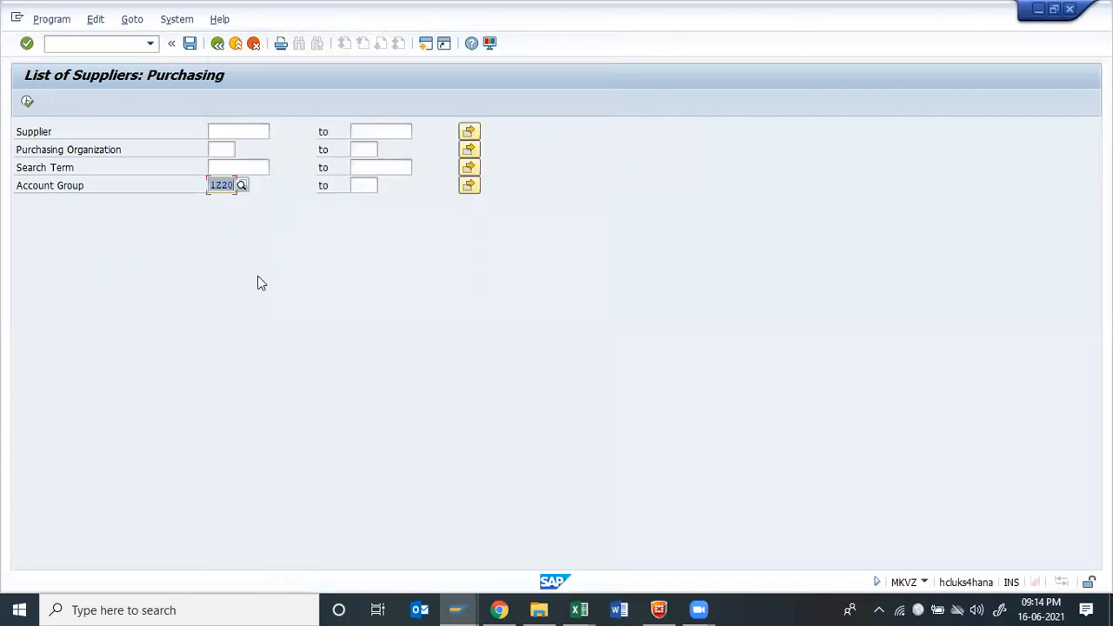
click(27, 103)
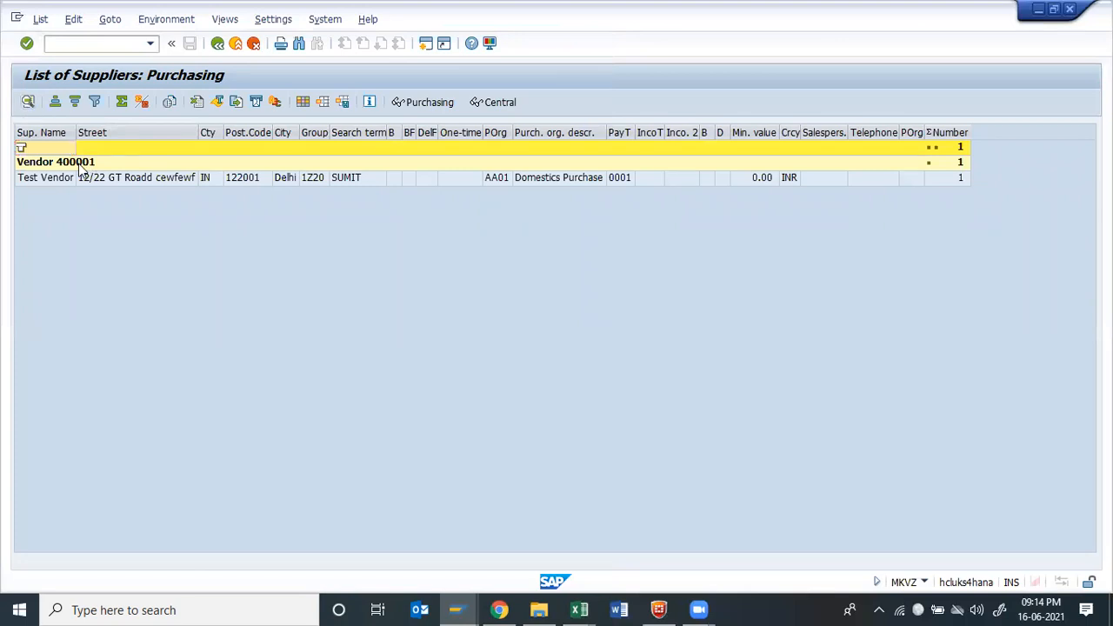
key(alt+Tab)
key(alt+Tab)
key(alt+Tab)
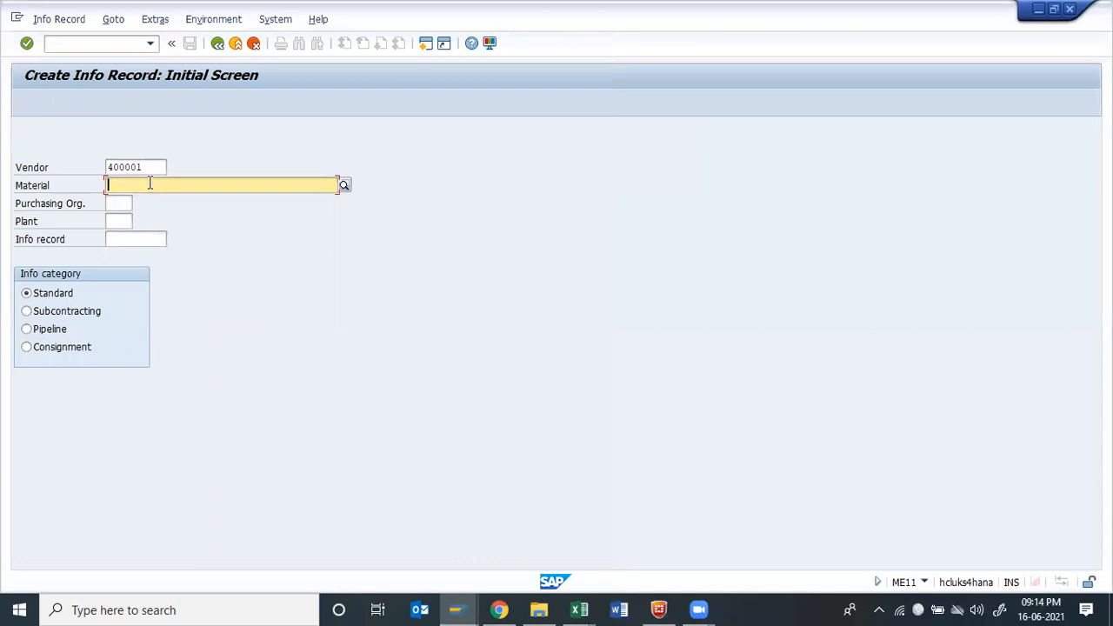
key(ctrl+v)
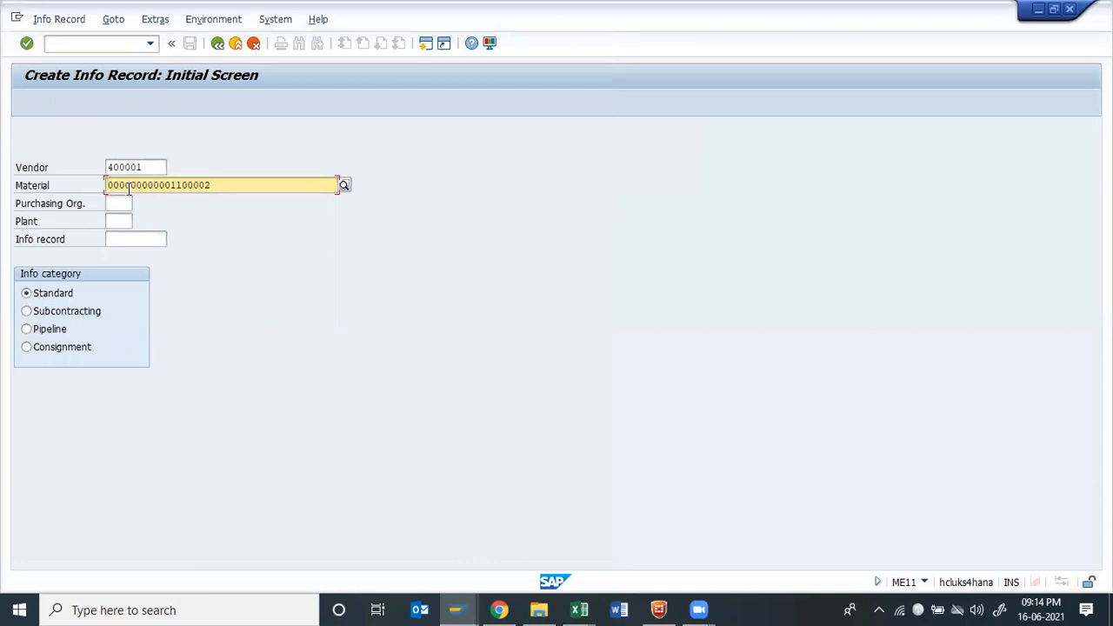
click(122, 204)
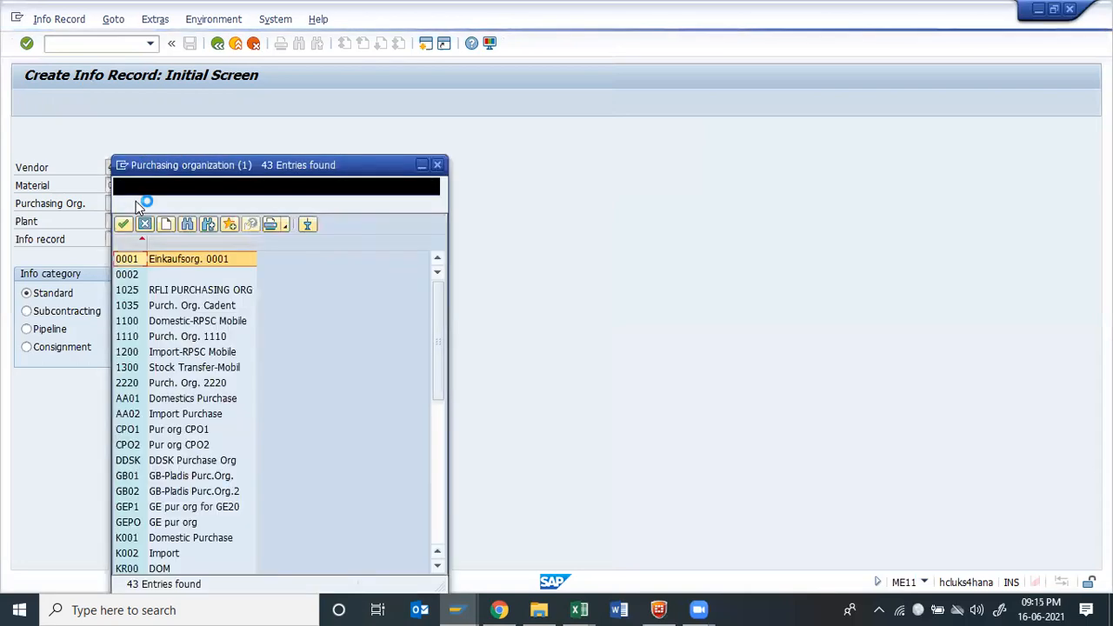
click(208, 398)
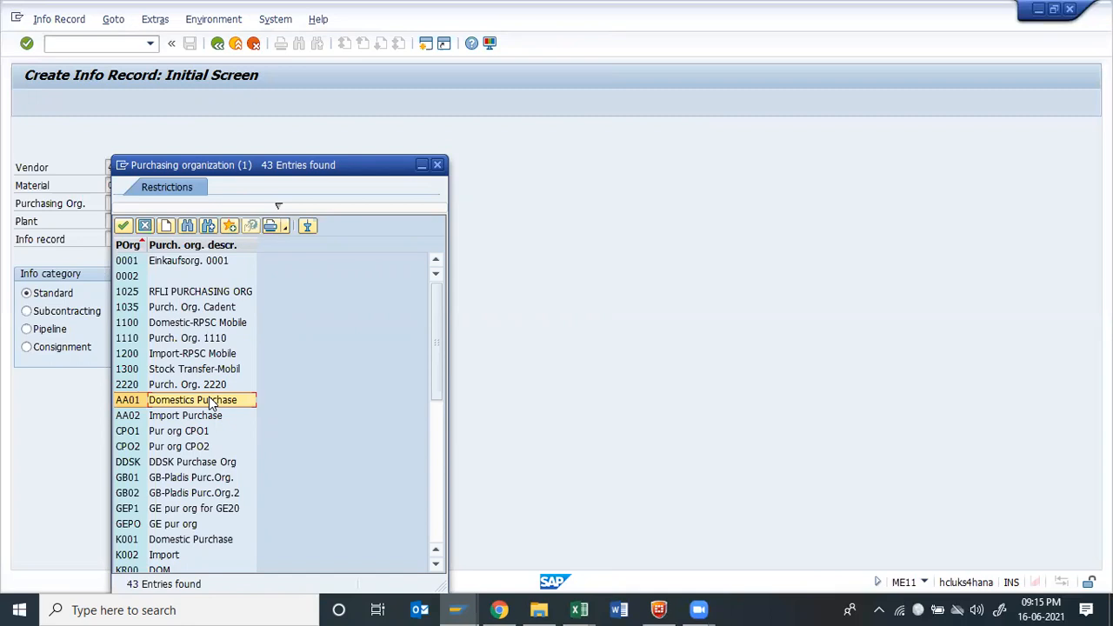
double_click(209, 399)
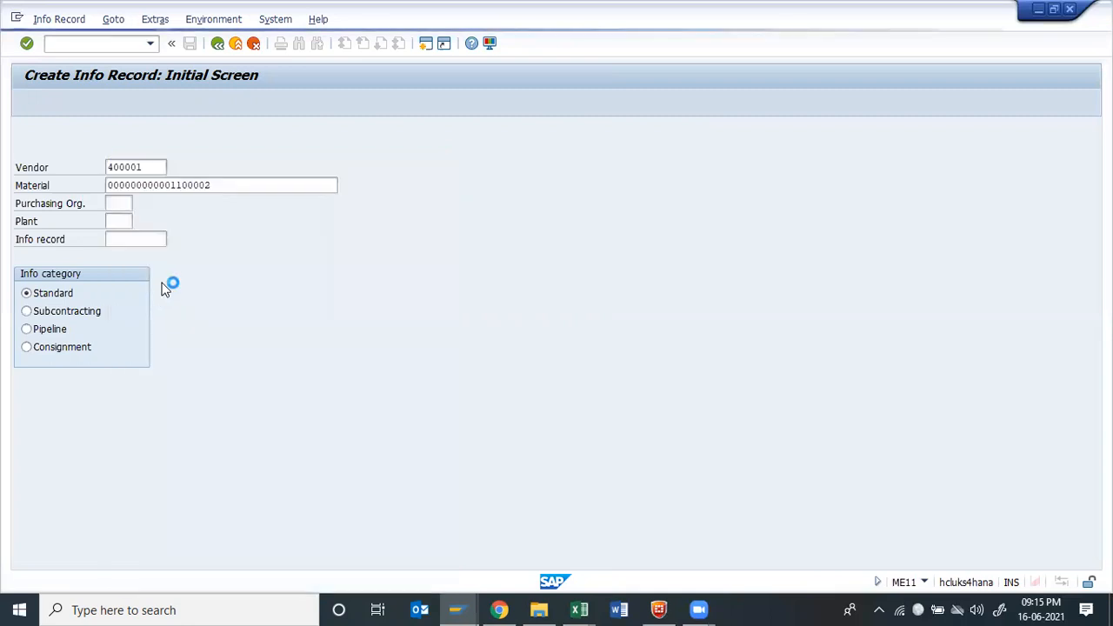
Set the info record's plant to AA01 from the possible entries and submit the initial screen.
click(129, 219)
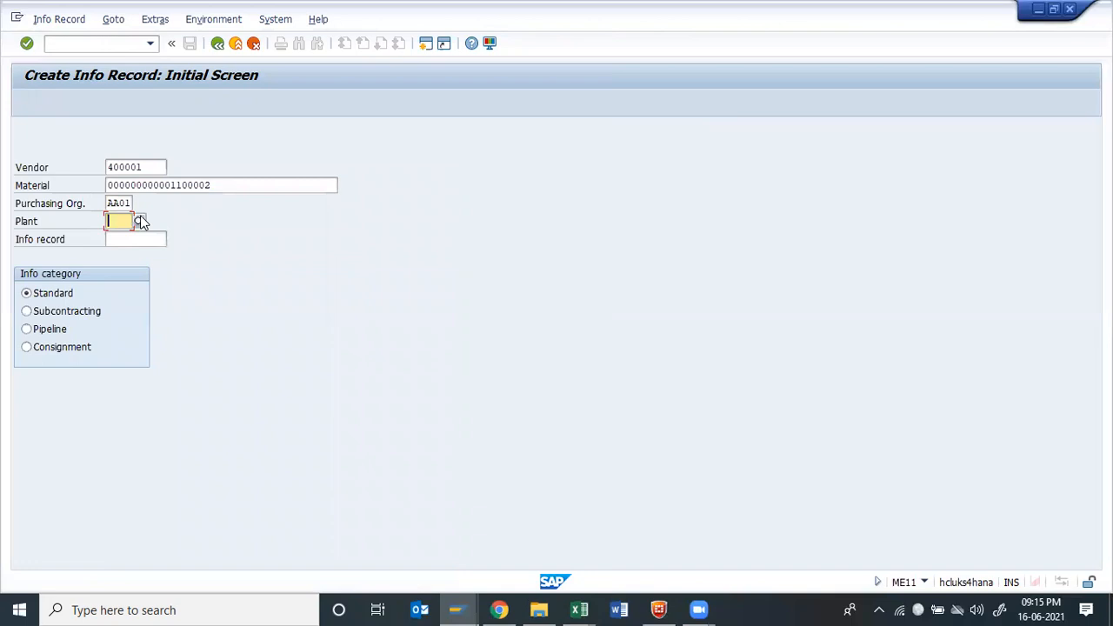
click(140, 219)
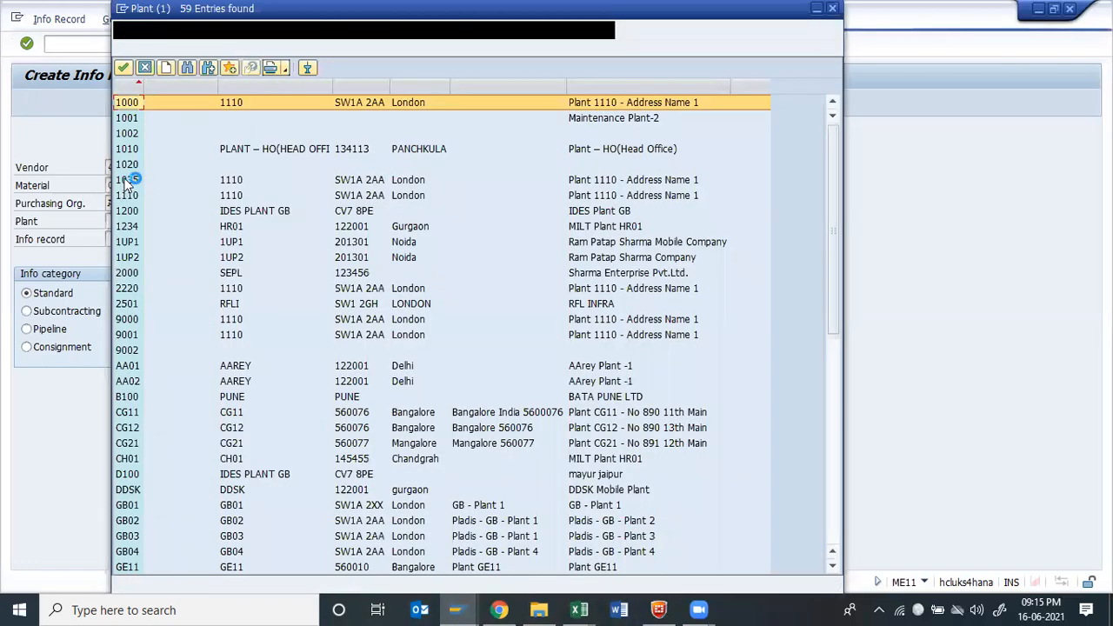
click(129, 367)
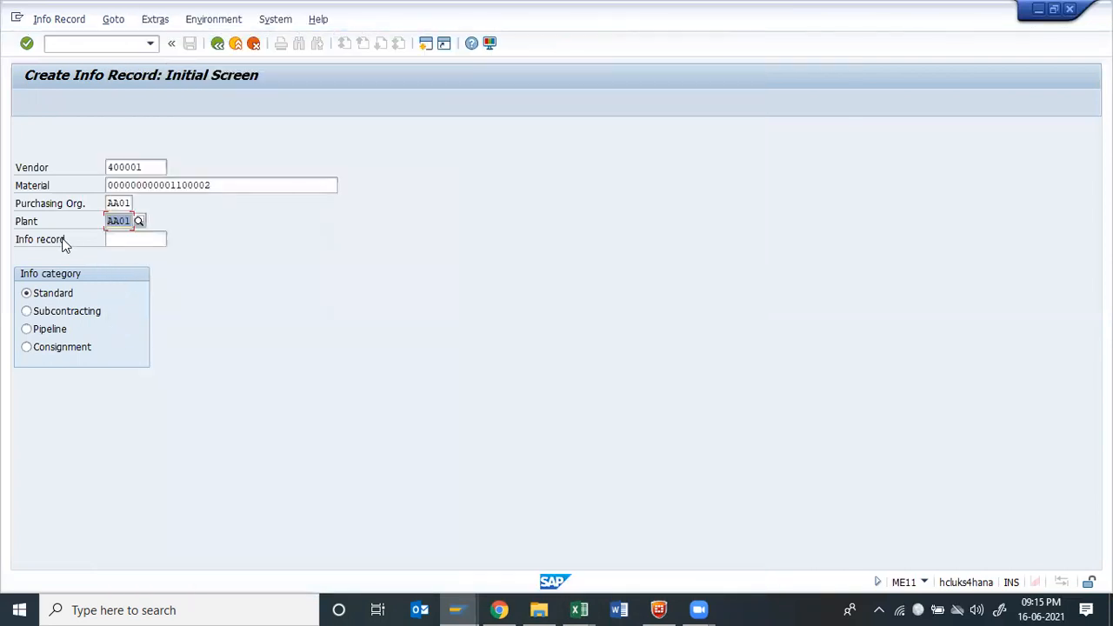
key(Return)
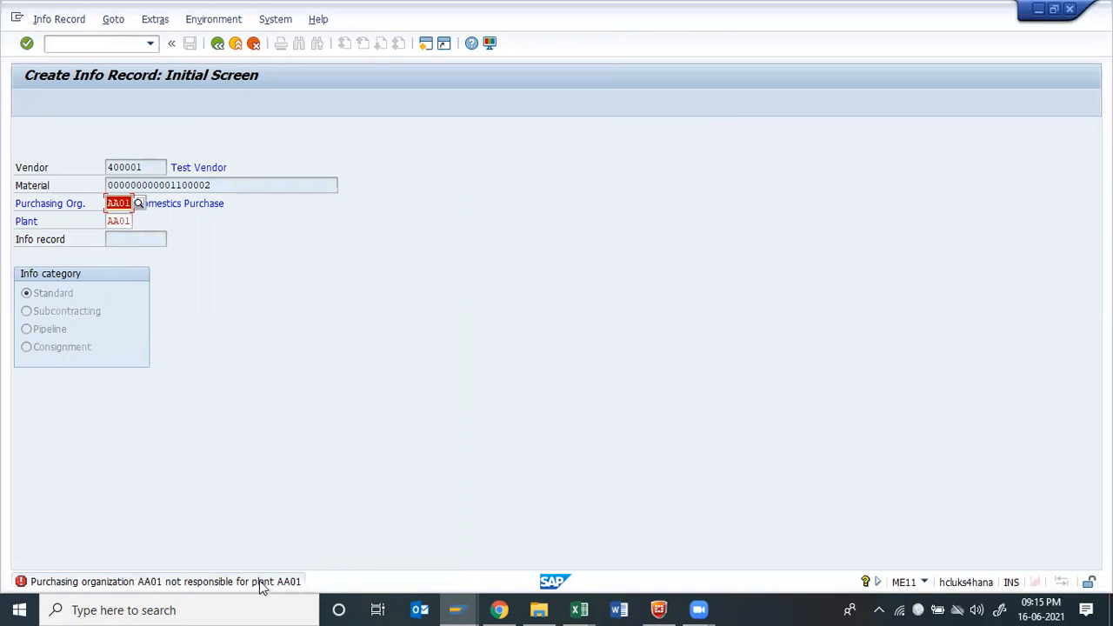
key(Return)
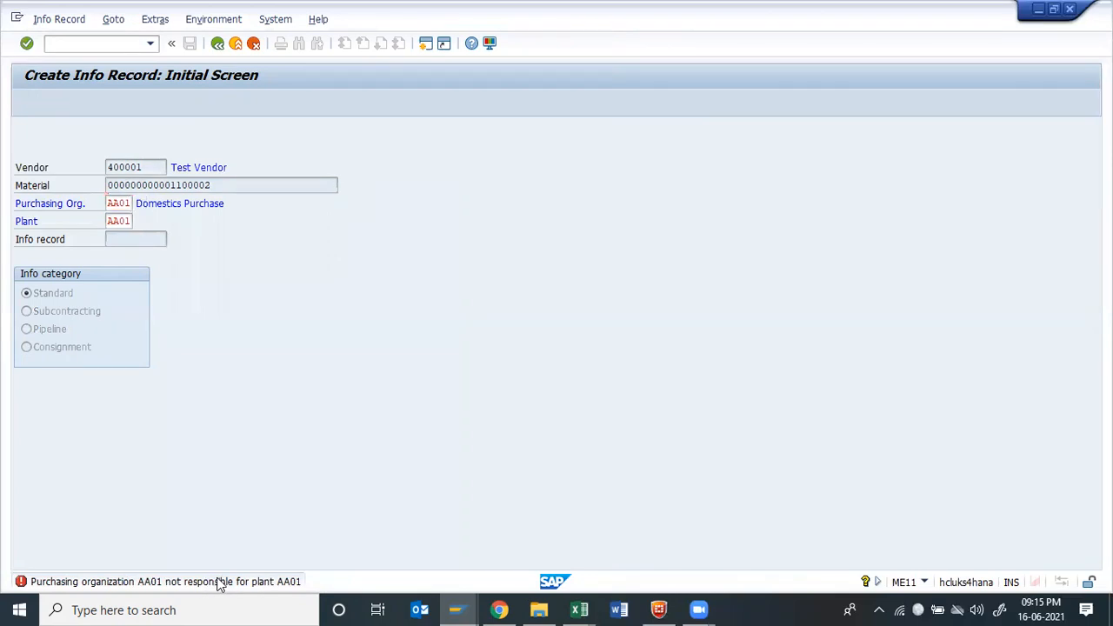
Examine the error message's long text and the linked definition of purchasing organization.
double_click(219, 582)
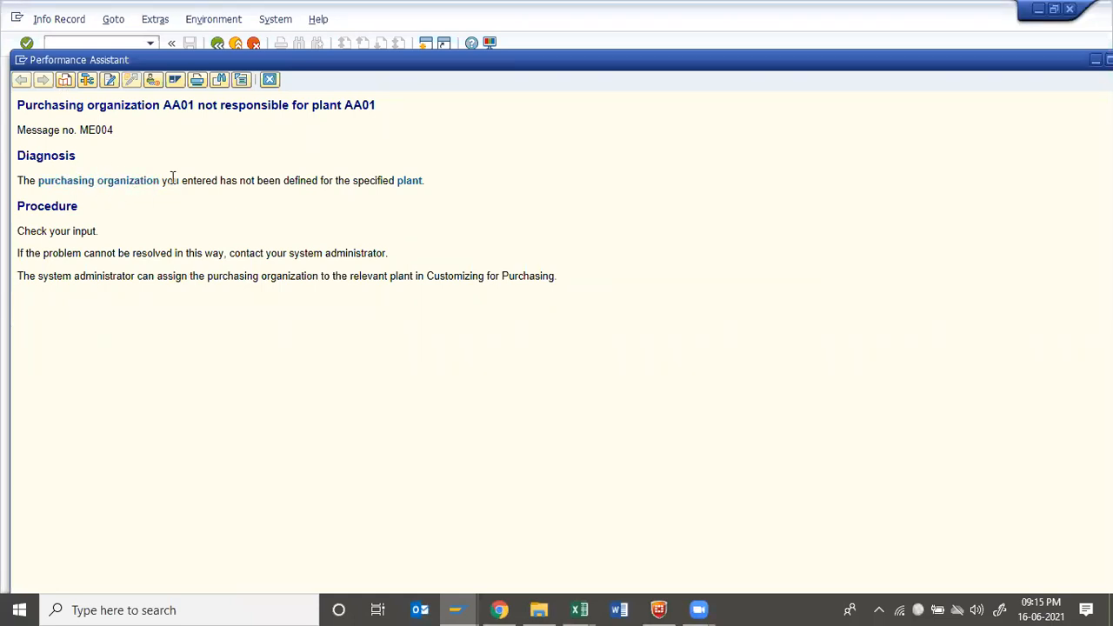
click(118, 190)
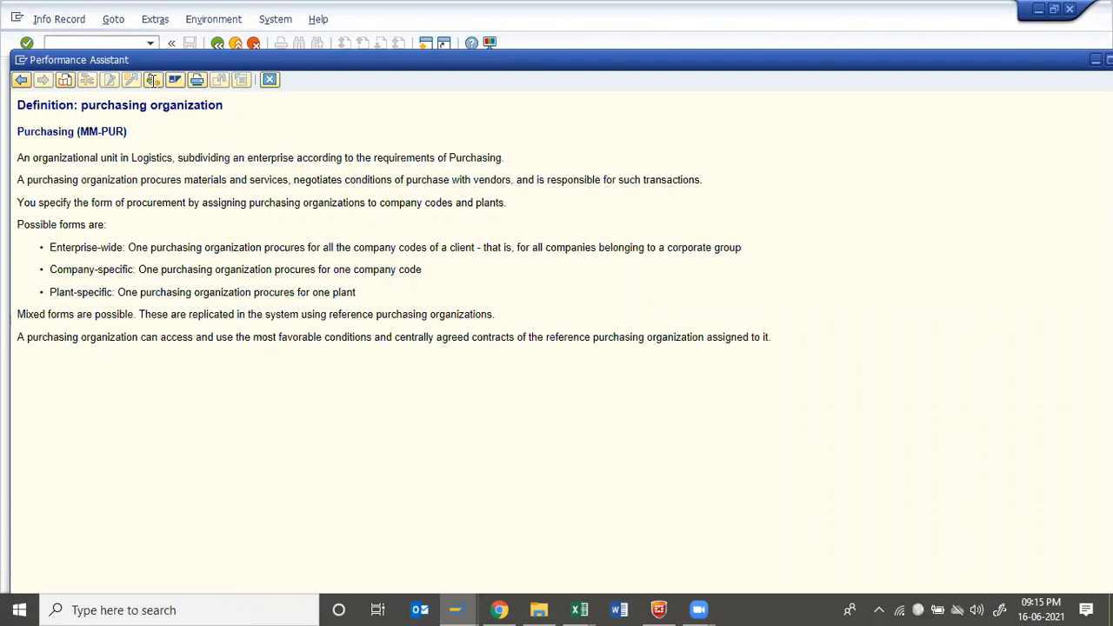
click(152, 80)
key(Return)
Reopen the error message's help and go to its Customizing activity without specifying a project.
double_click(139, 584)
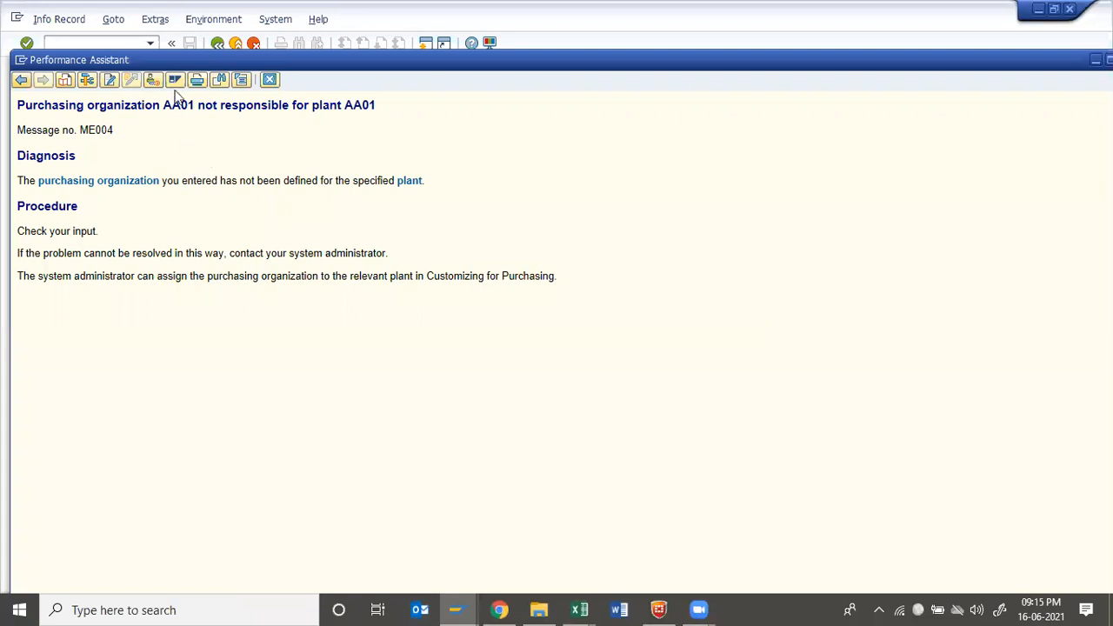
click(156, 78)
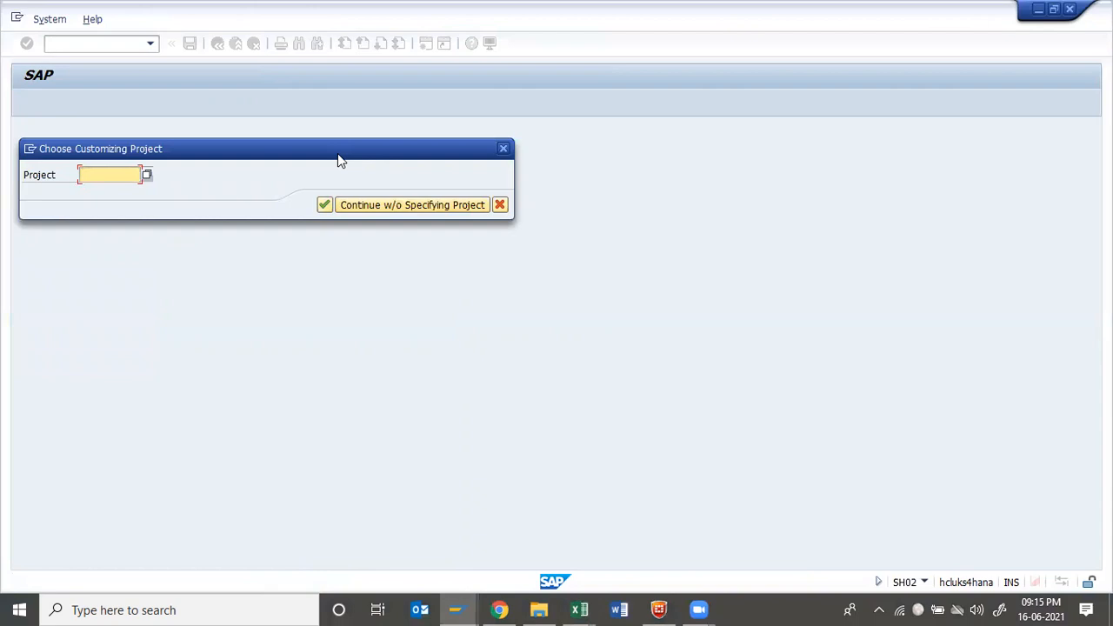
click(672, 210)
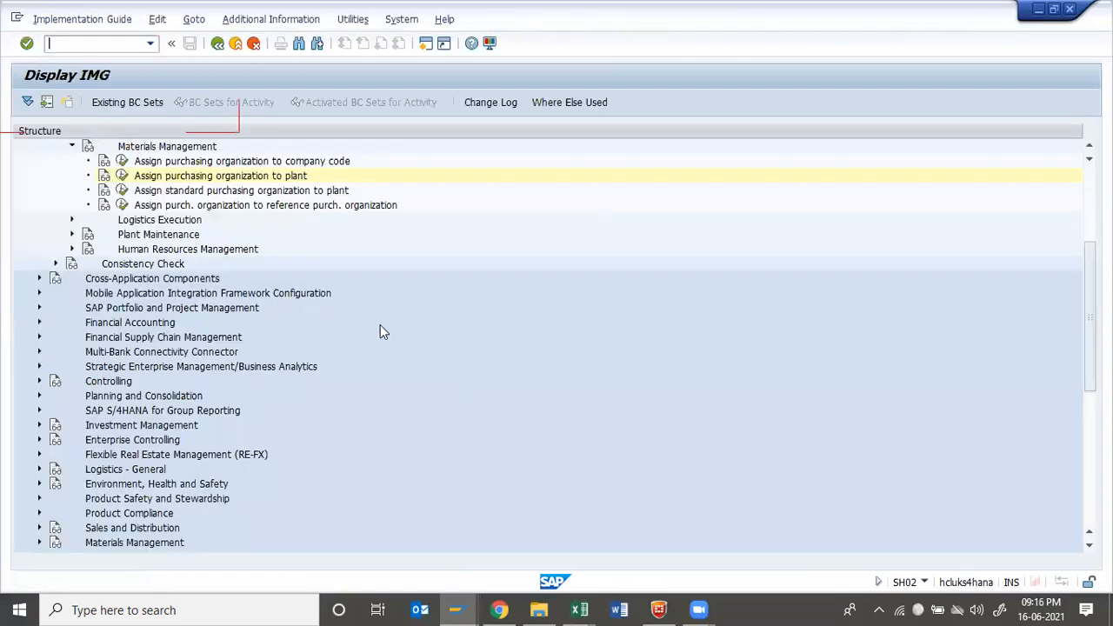
Open Assign purchasing organization to company code under Enterprise Structure, Assignment, Materials Management, and mark the rows for AA01 and AA02.
scroll(380, 324, up, 4)
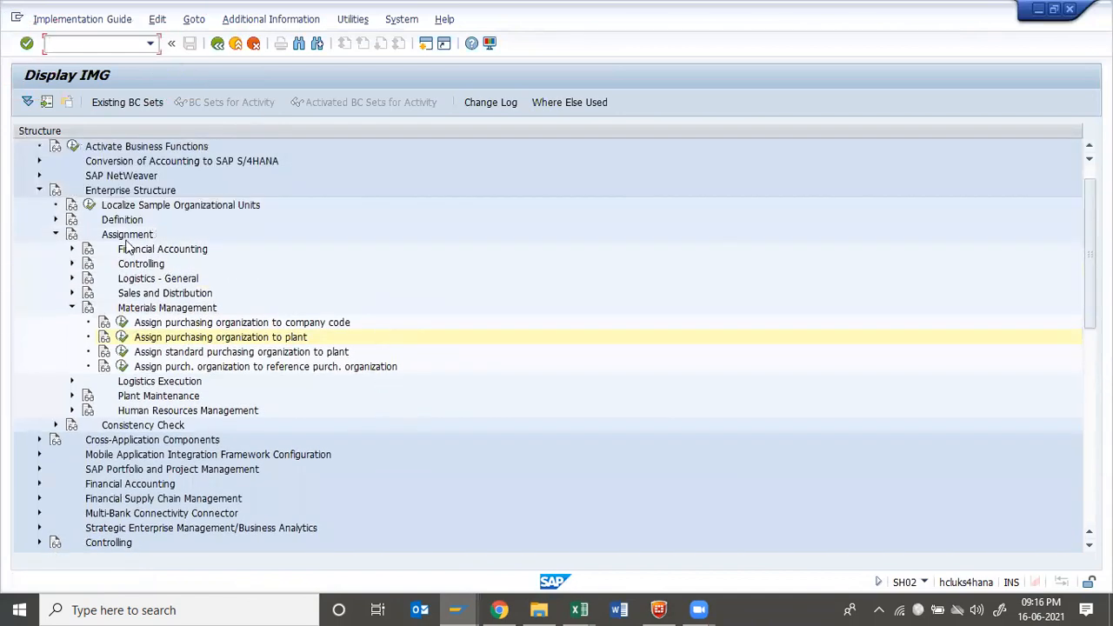
scroll(174, 205, up, 1)
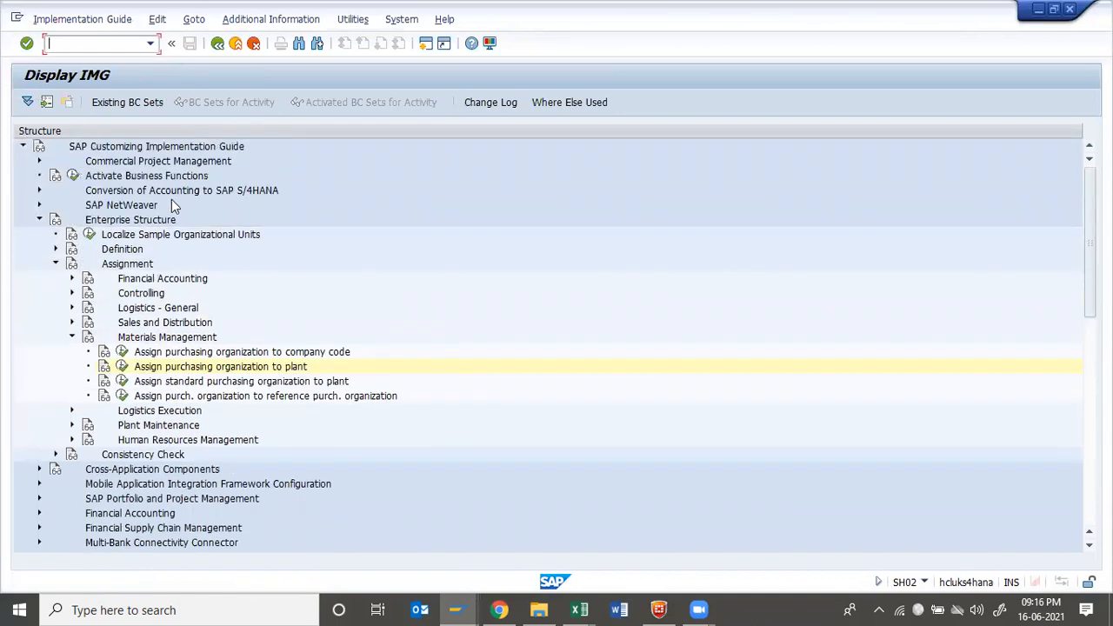
click(101, 224)
click(111, 267)
click(130, 339)
click(168, 354)
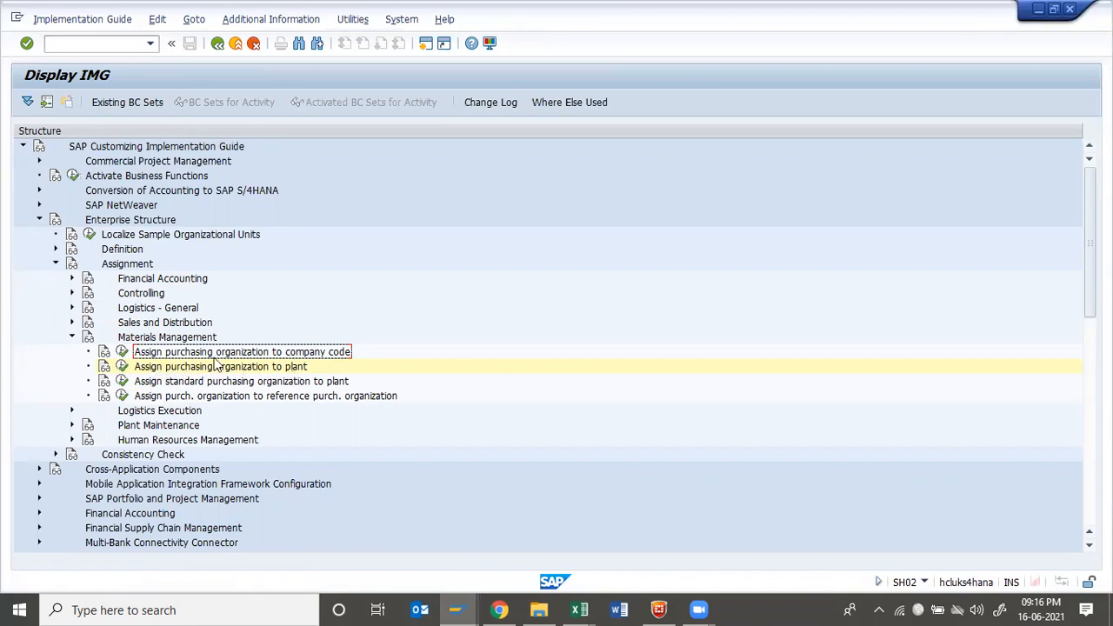
click(121, 352)
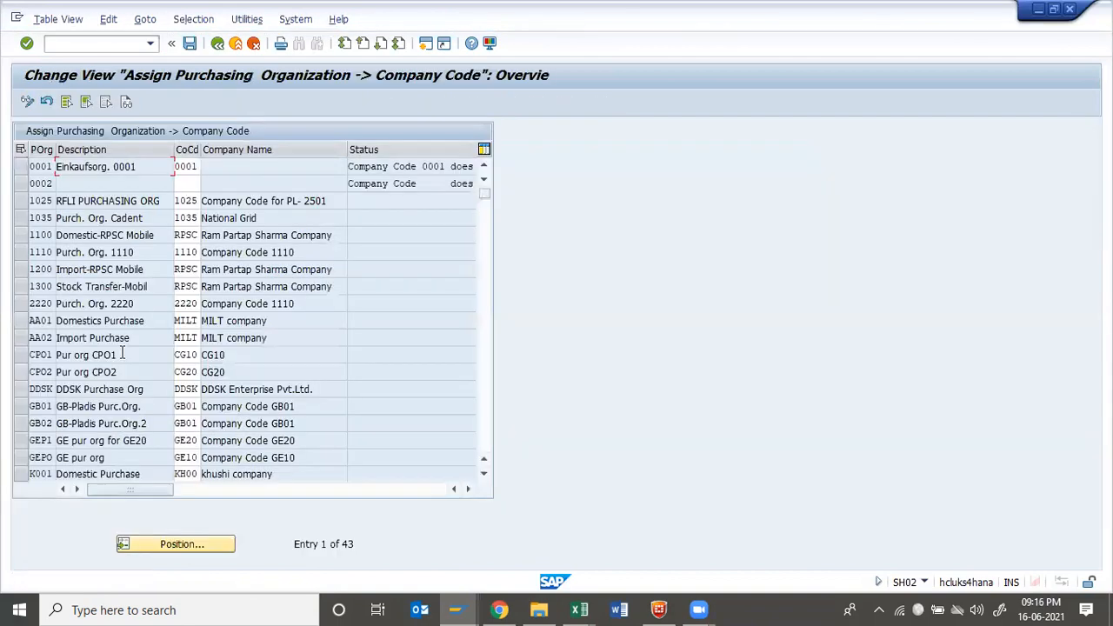
click(23, 321)
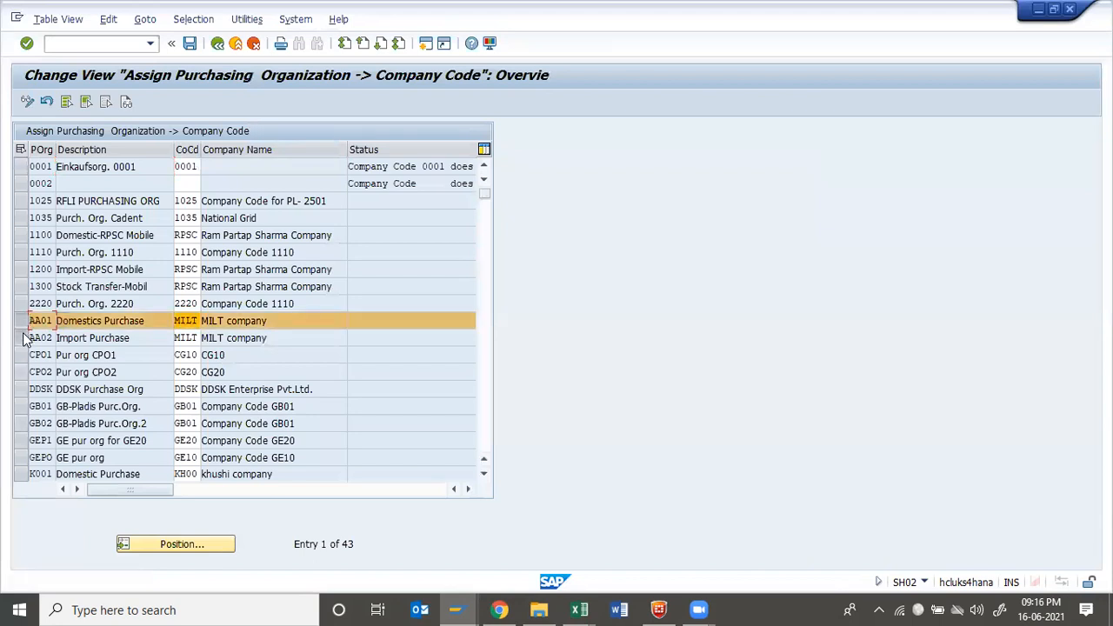
click(22, 337)
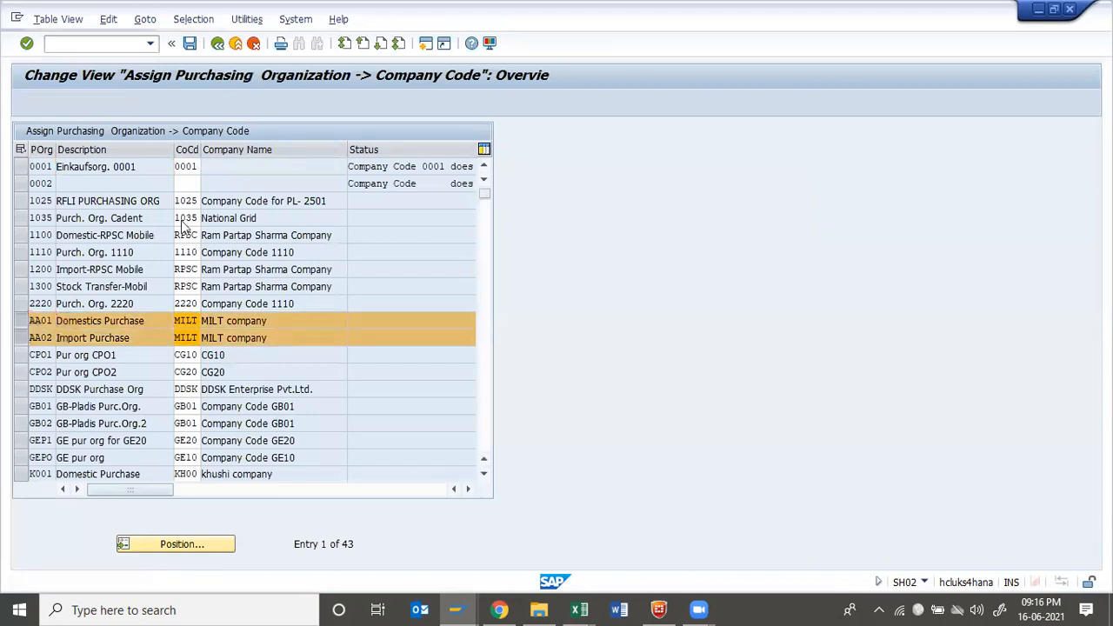
Leave the company code assignment without saving and open Assign purchasing organization to plant.
key(F12)
click(208, 300)
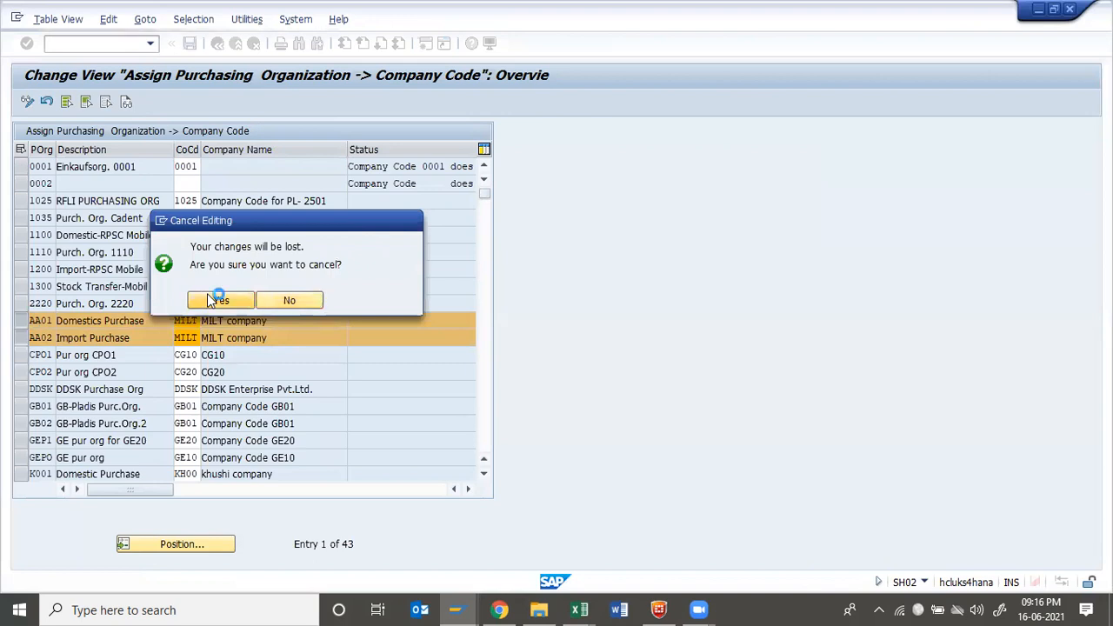
key(F3)
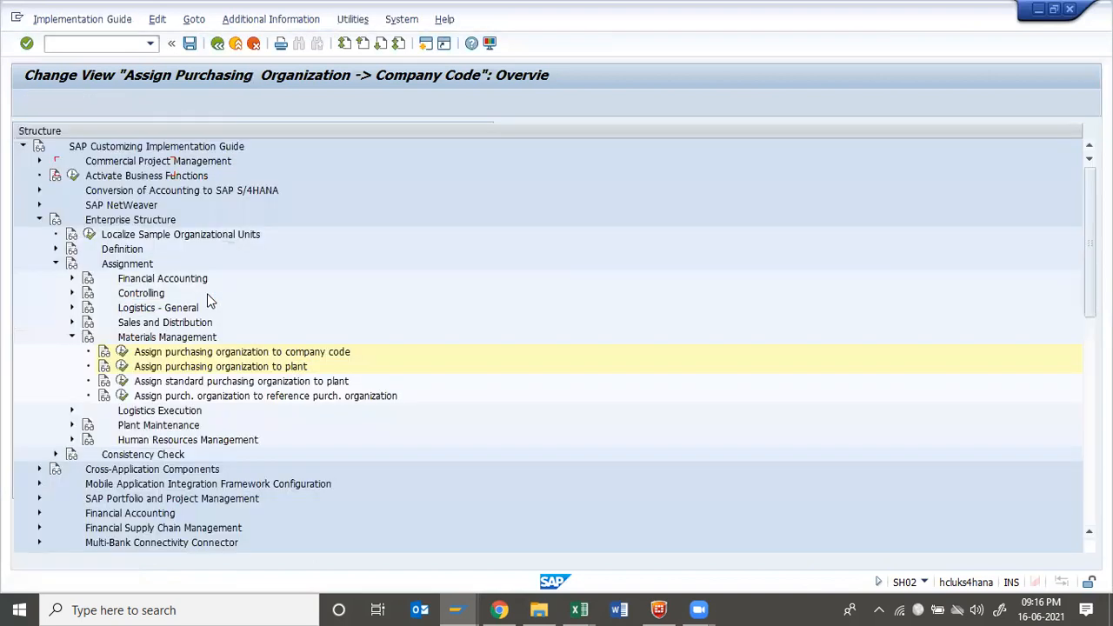
click(122, 366)
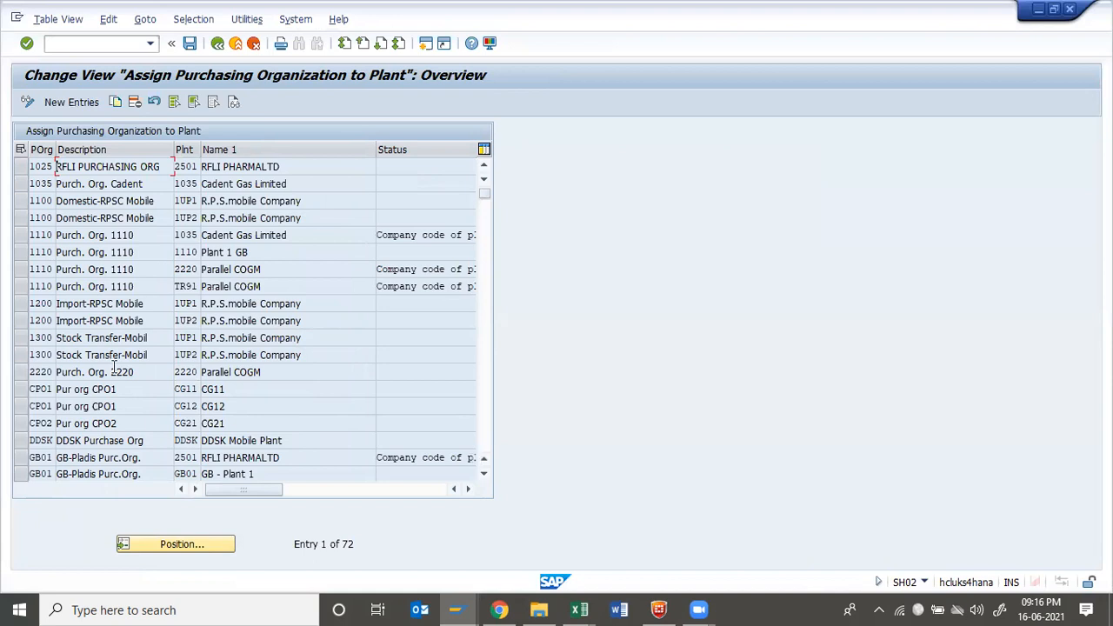
scroll(113, 366, down, 3)
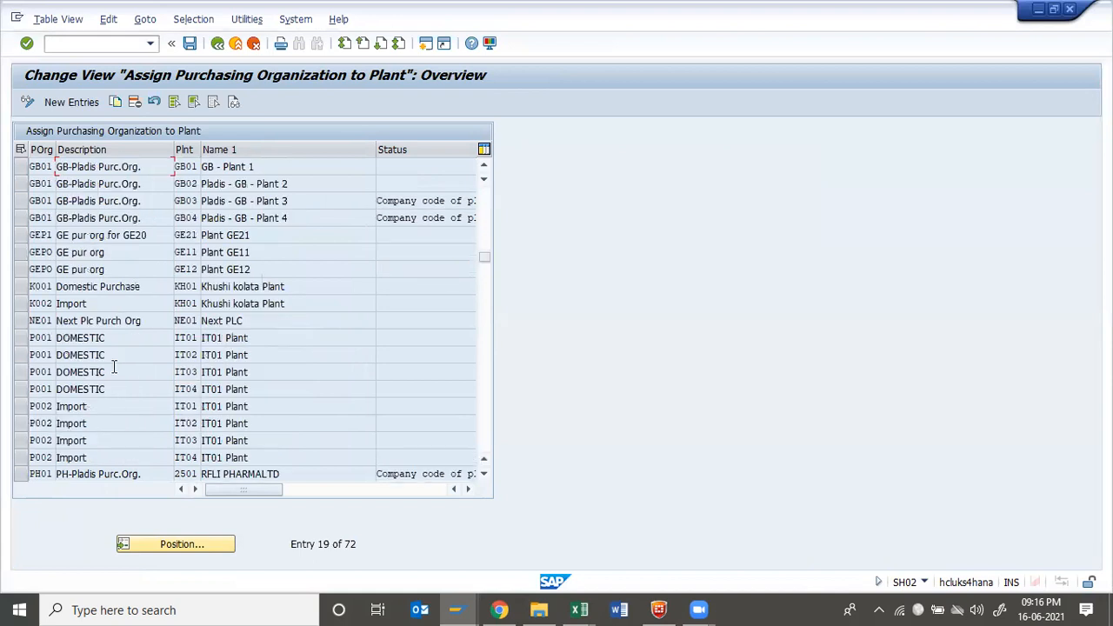
scroll(115, 372, up, 3)
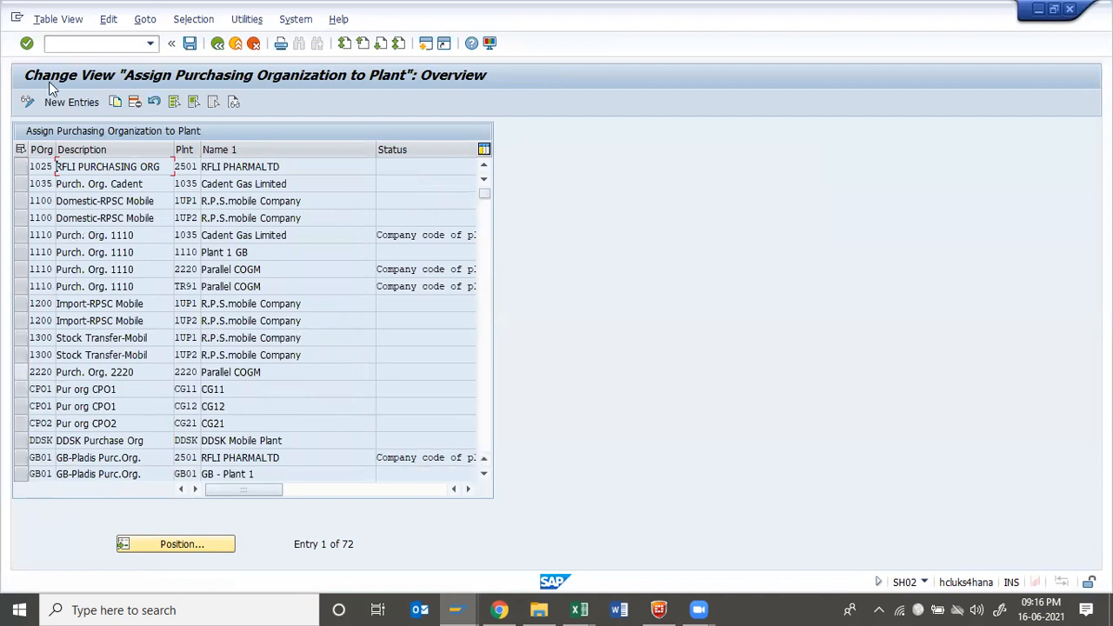
Start new plant assignment entries and enter purchasing organization AA01 in the first two rows.
click(71, 101)
key(BackSpace)
key(Down)
key(Return)
key(Down)
key(BackSpace)
key(Down)
key(Return)
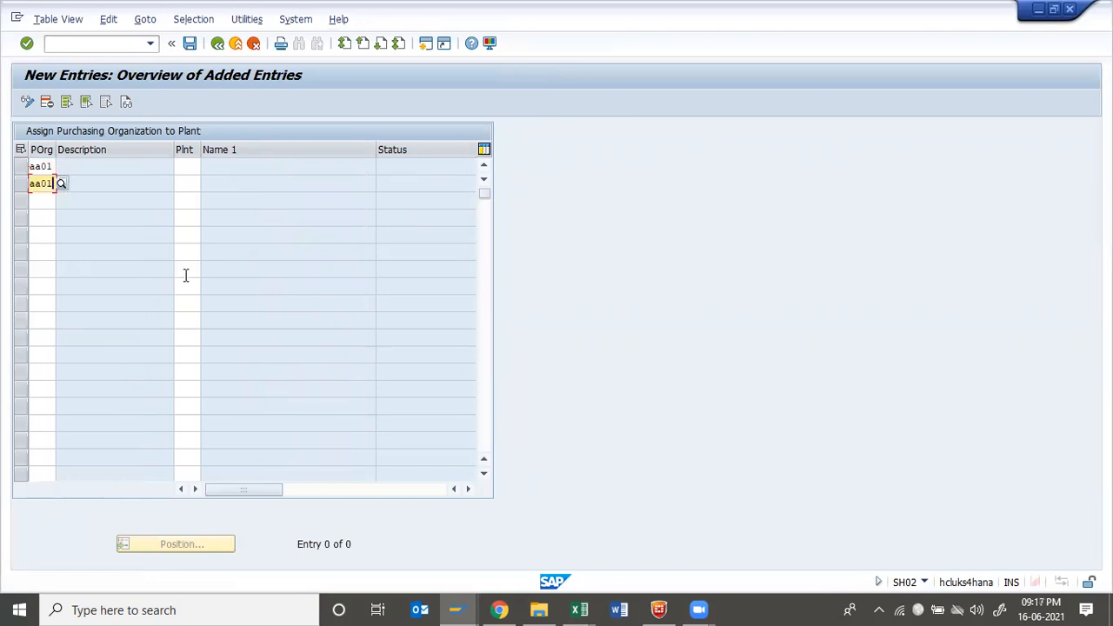
Assign plants AA01 and AA02 to the two purchasing organization AA01 rows.
key(Up)
key(Tab)
key(BackSpace)
key(Down)
key(Return)
key(Down)
key(BackSpace)
key(Down)
key(Return)
key(BackSpace)
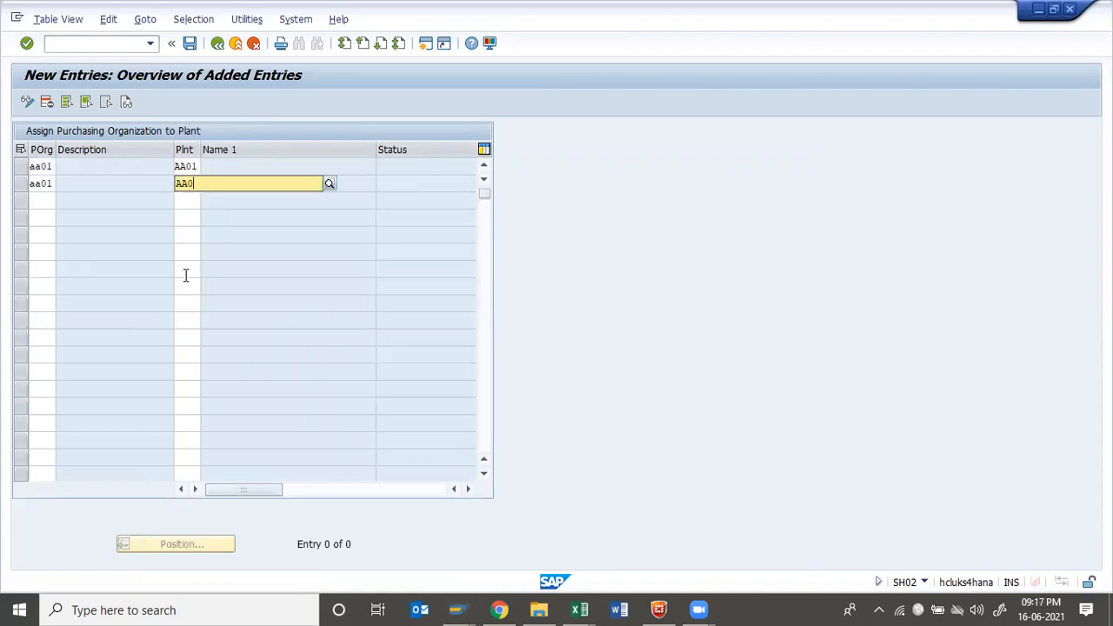
text(2)
key(Return)
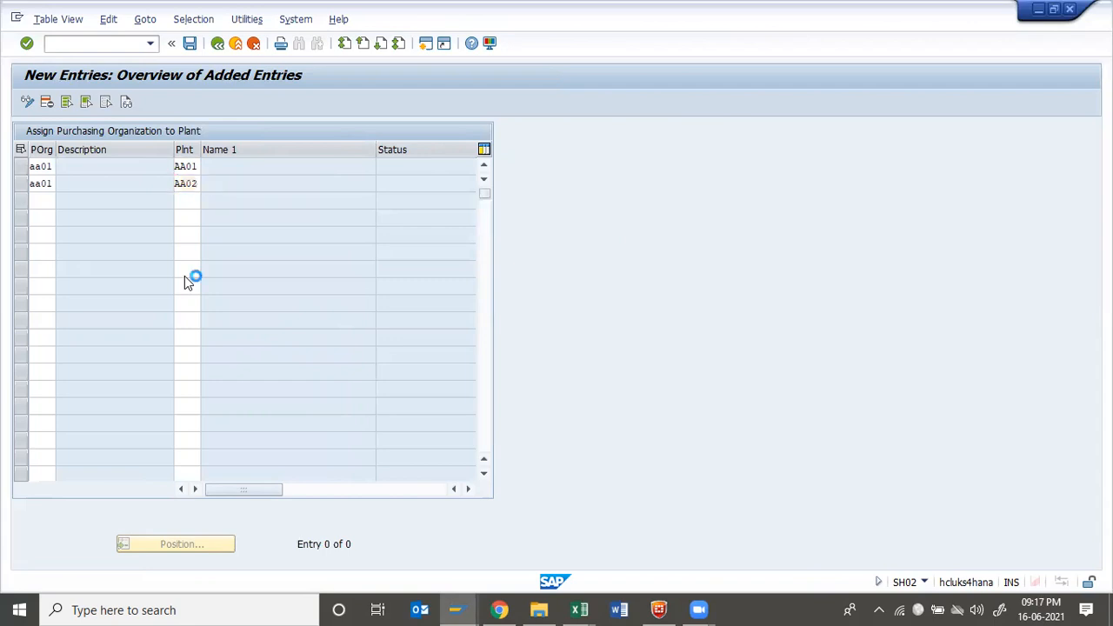
Add two more rows assigning purchasing organization AA02 to plants AA01 and AA02.
text(aa01)
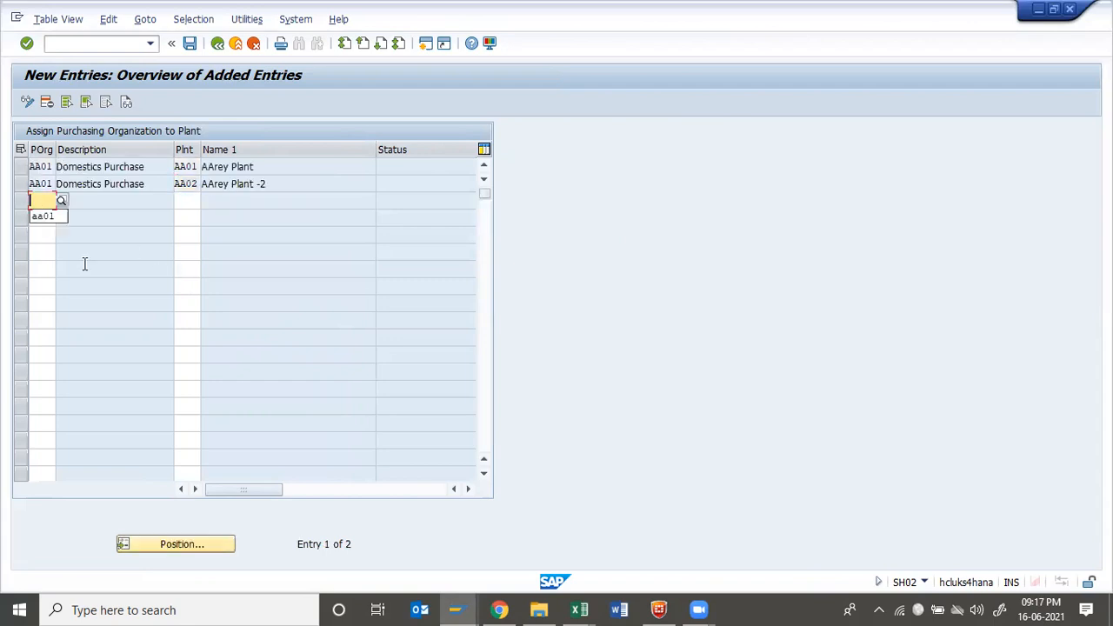
key(BackSpace)
text(2)
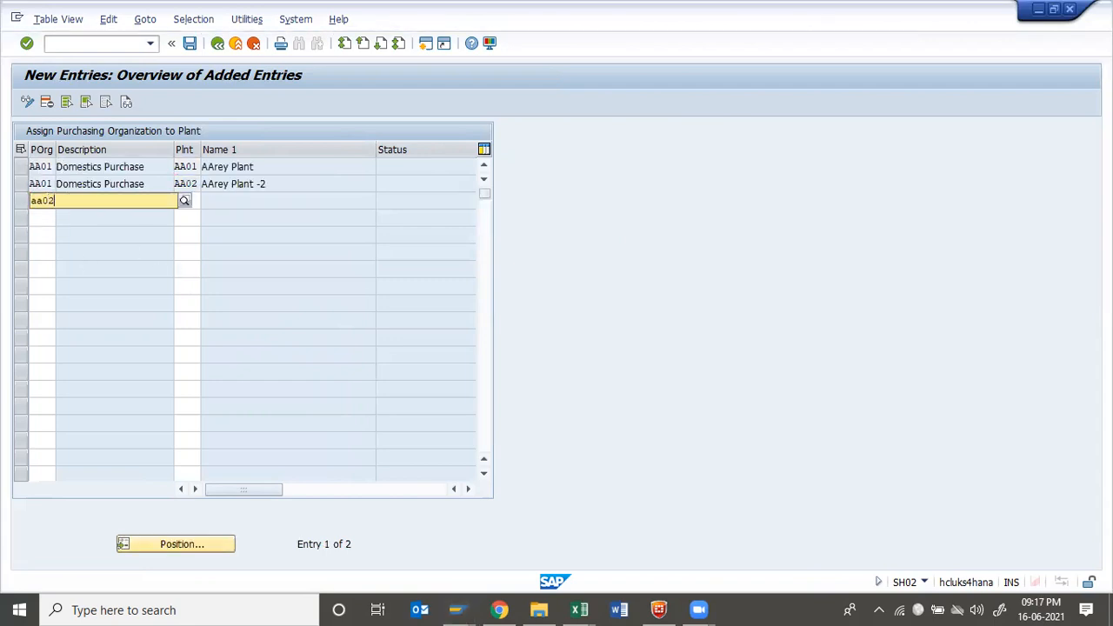
key(Down)
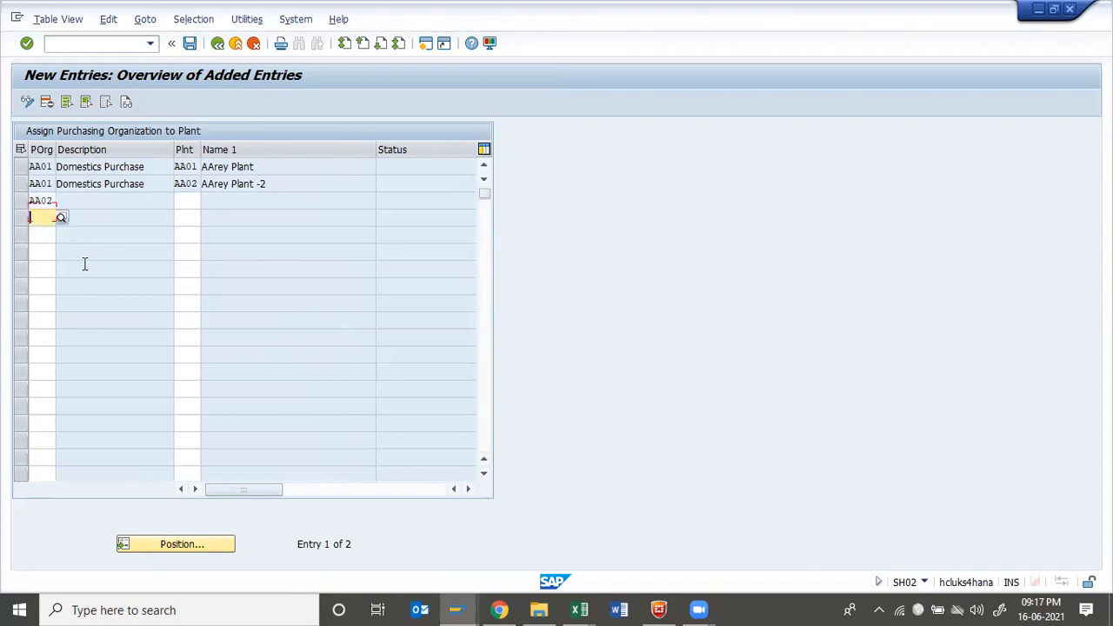
text(aa02)
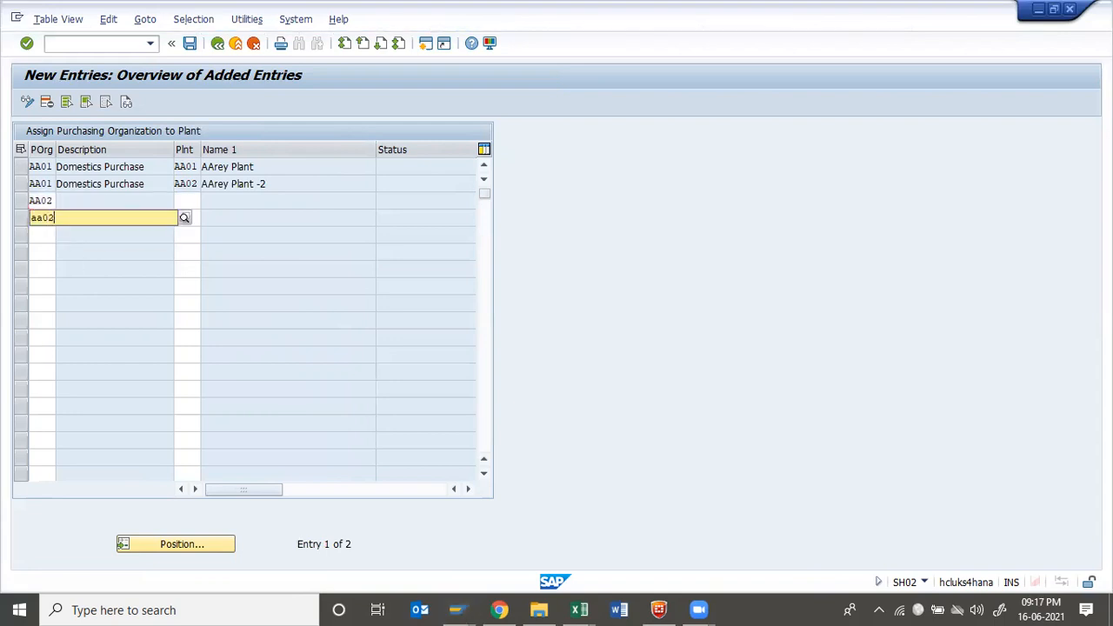
key(Tab)
key(Up)
text(aa01)
key(Return)
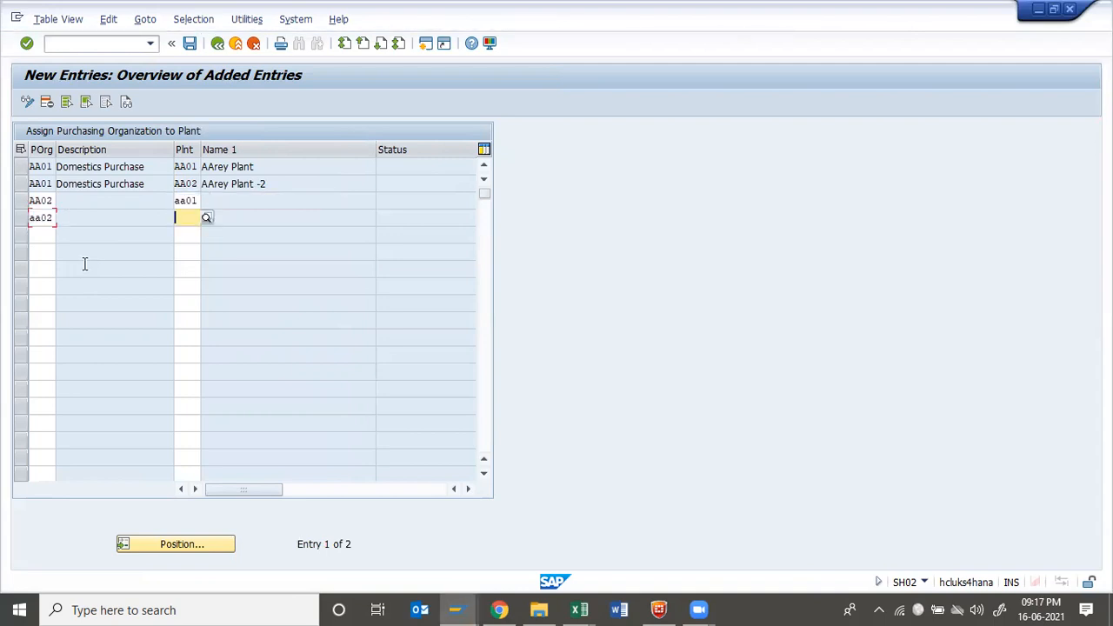
key(Return)
key(Return)
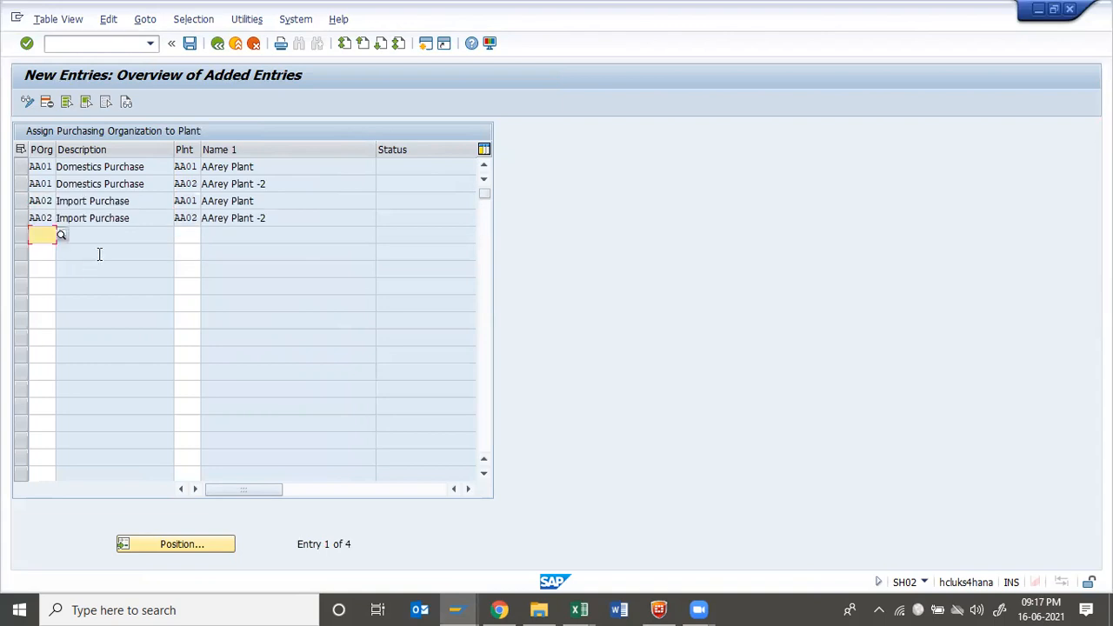
Mark all four new assignment rows and save them, accepting the proposed customizing request.
click(21, 166)
click(21, 183)
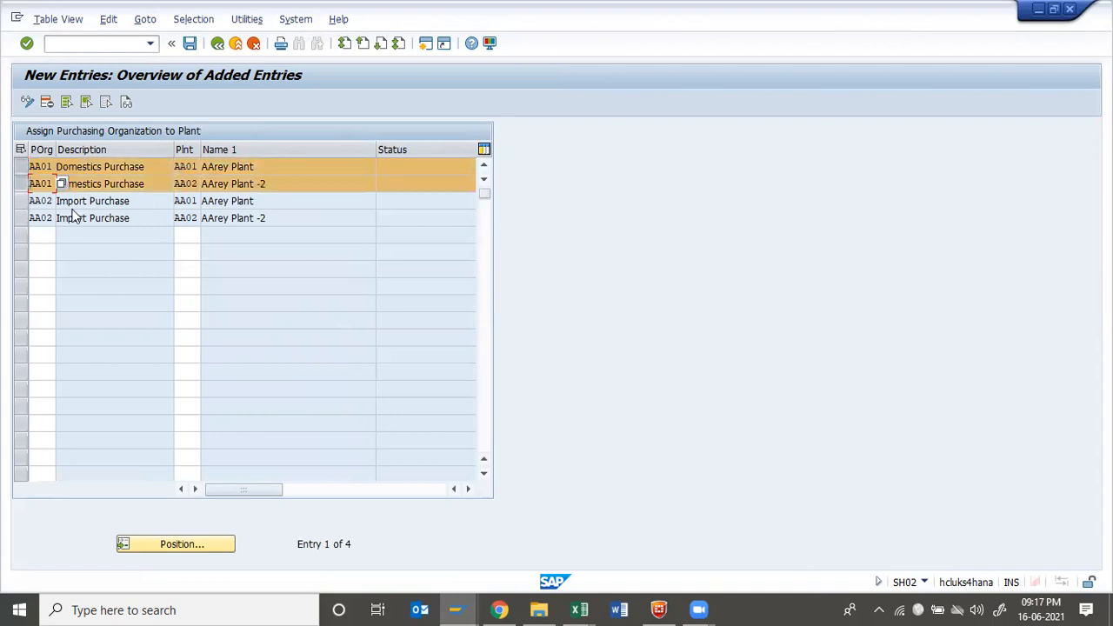
click(21, 201)
click(20, 219)
click(188, 44)
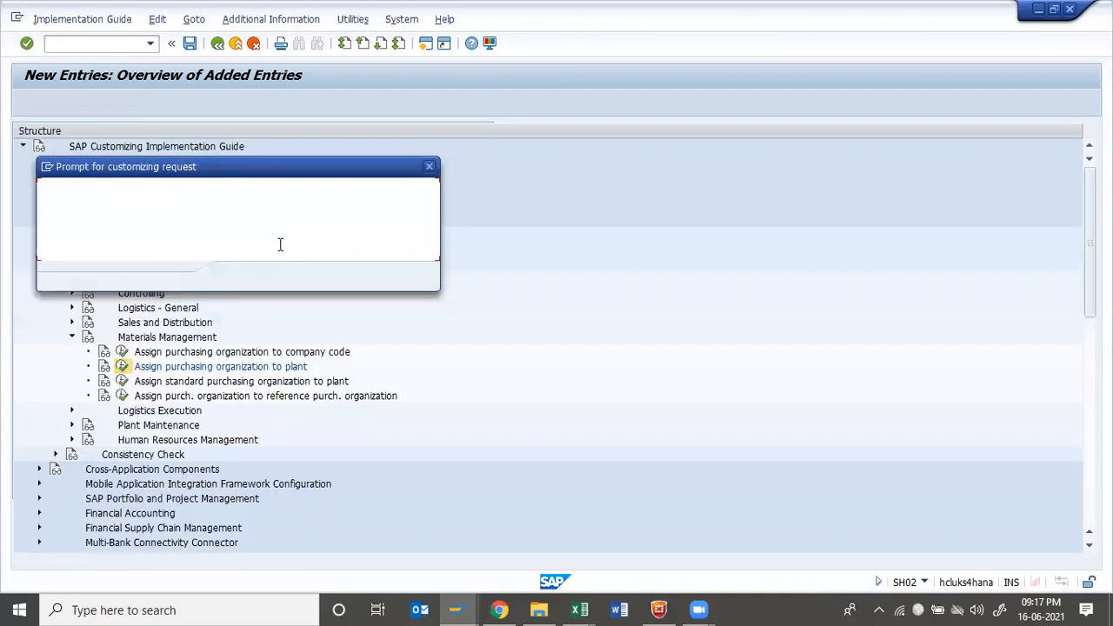
key(Return)
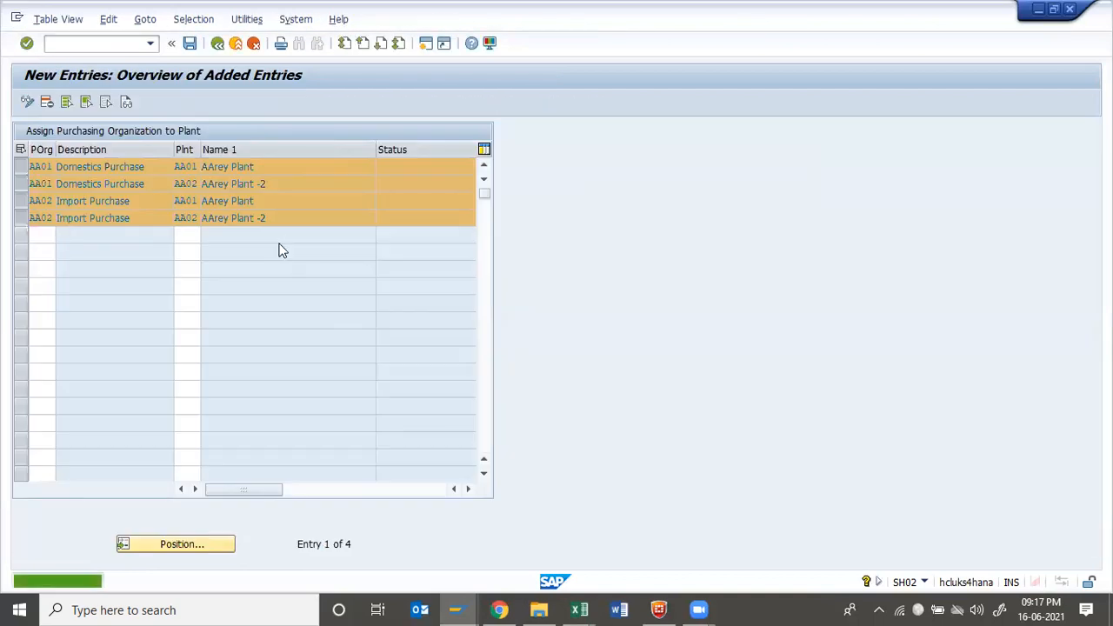
Return from Customizing to the ME11 initial screen, closing the message help, and resubmit the entries for AA01.
key(F3)
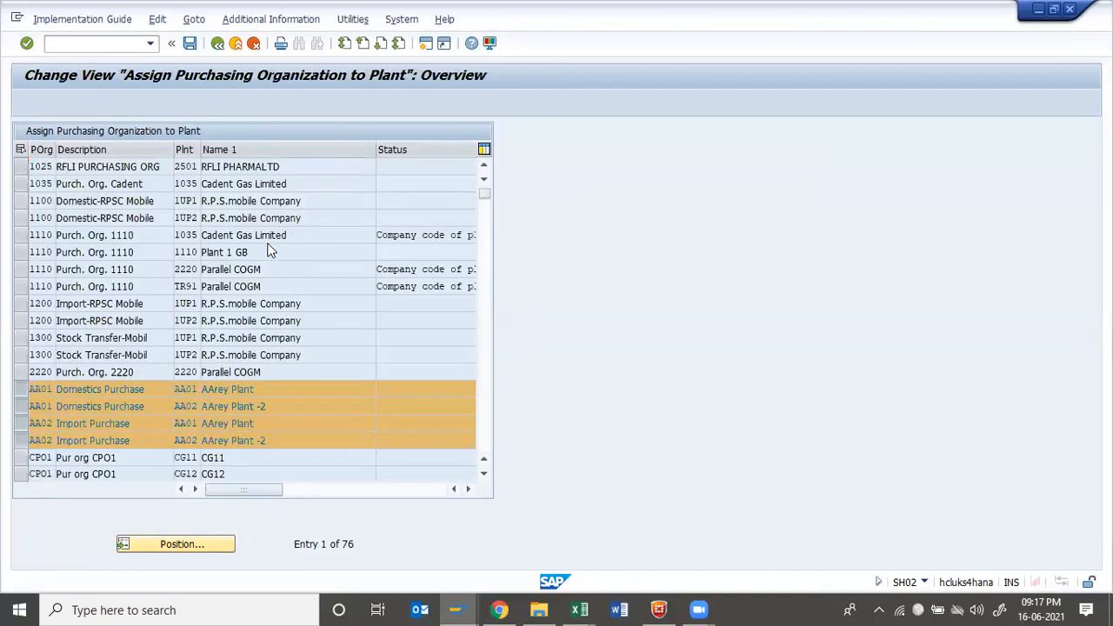
key(F3)
key(F3)
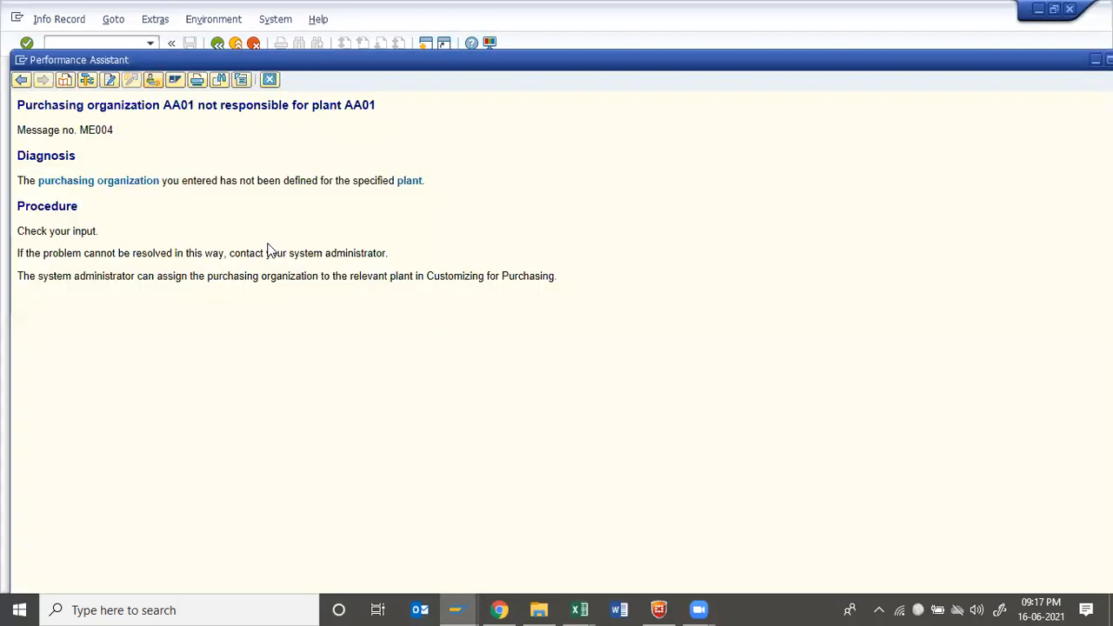
key(F3)
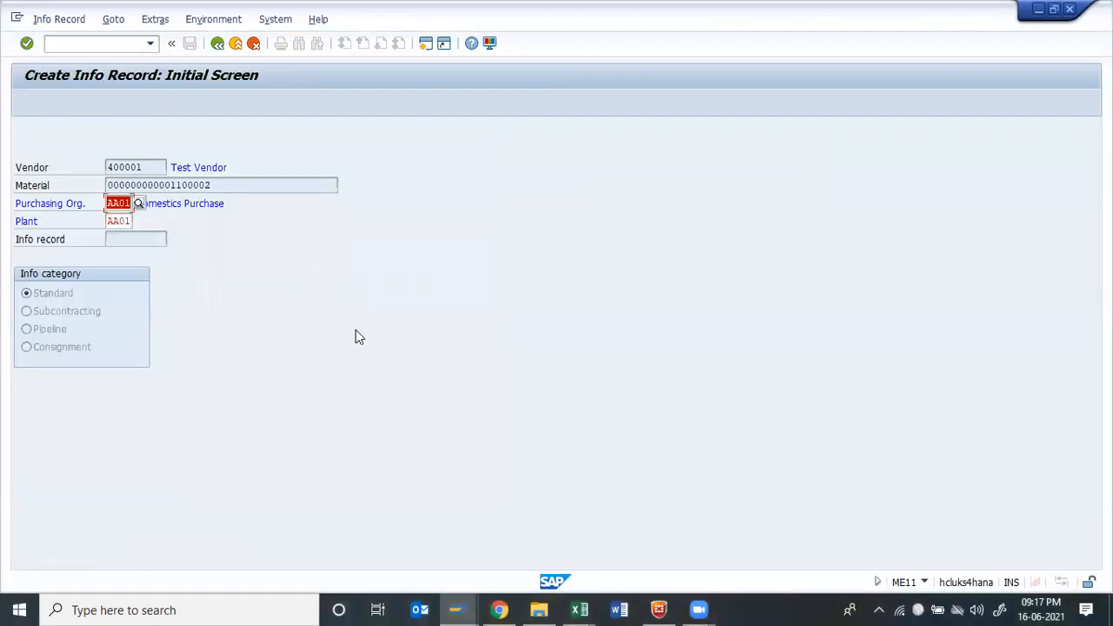
key(Return)
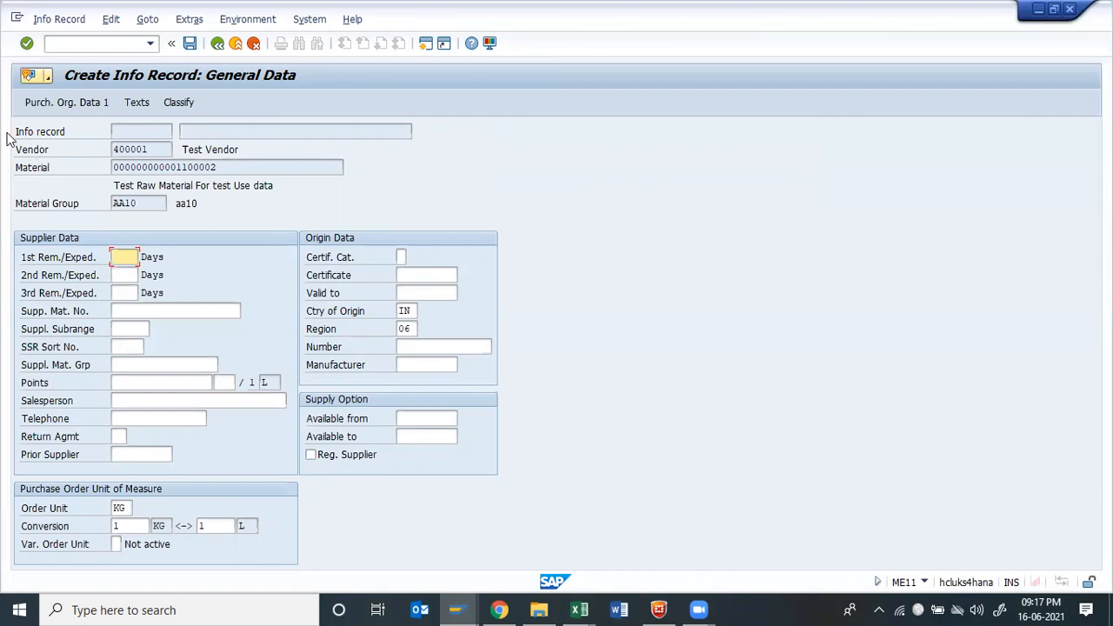
Keep the order unit KG in the general data and continue to Purchasing Organization Data 1.
drag(404, 5, 480, 44)
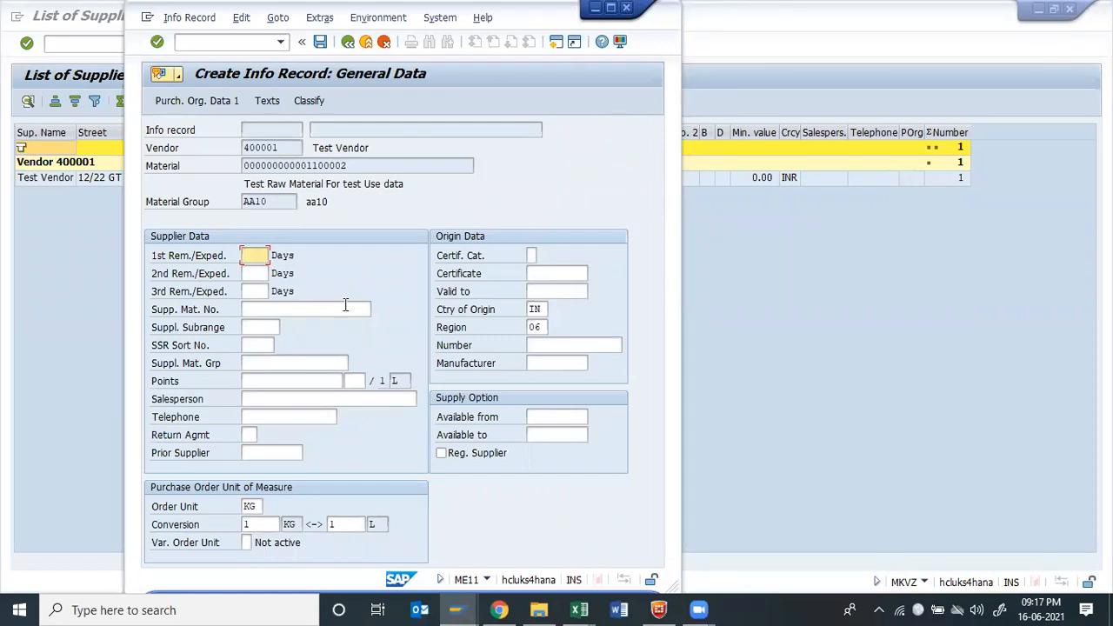
double_click(197, 10)
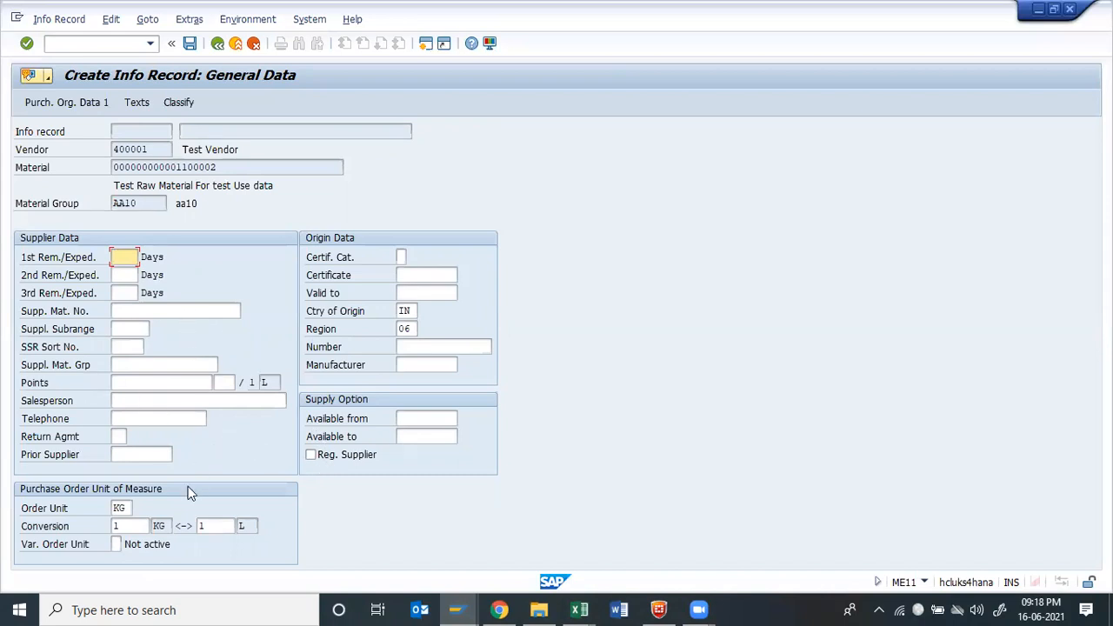
click(47, 508)
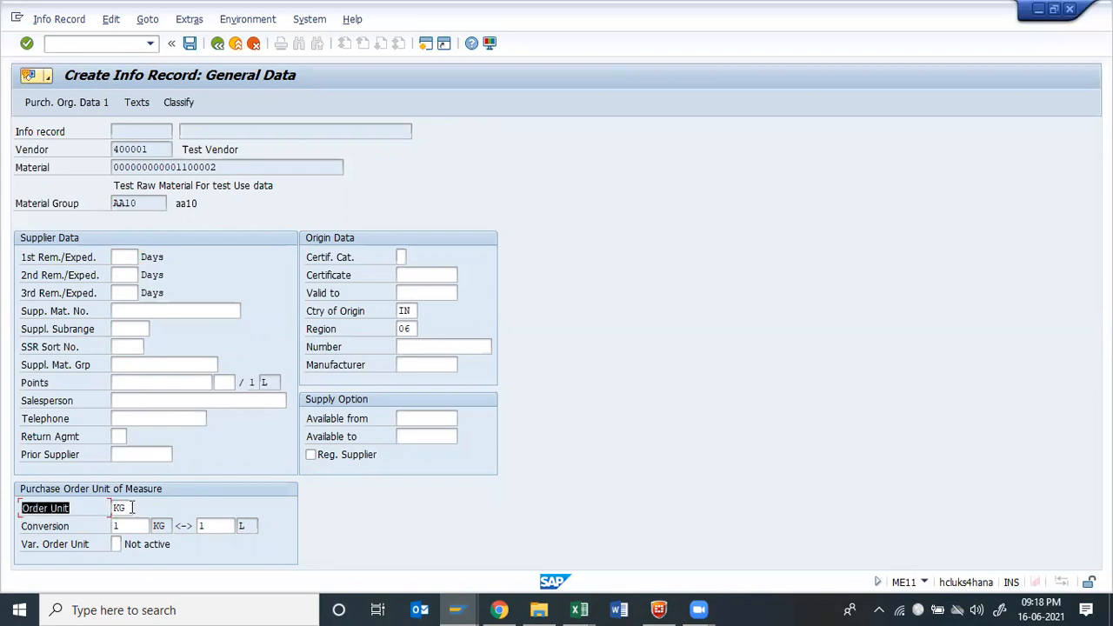
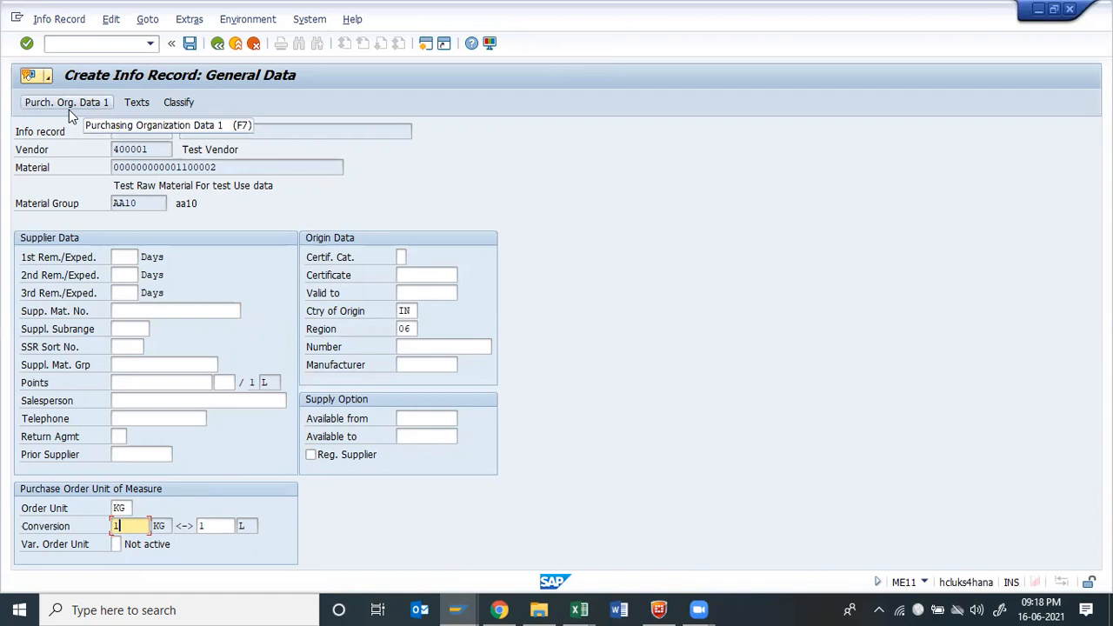
key(Return)
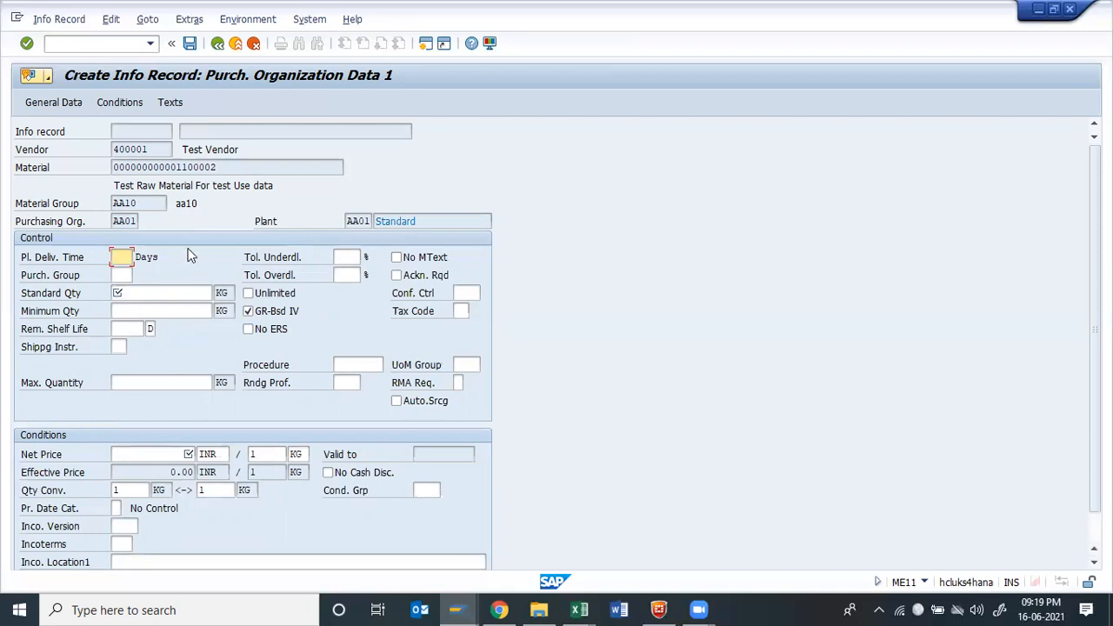
Set the planned delivery time to 15 days and check the possible entries for the purchasing group without choosing one.
click(155, 296)
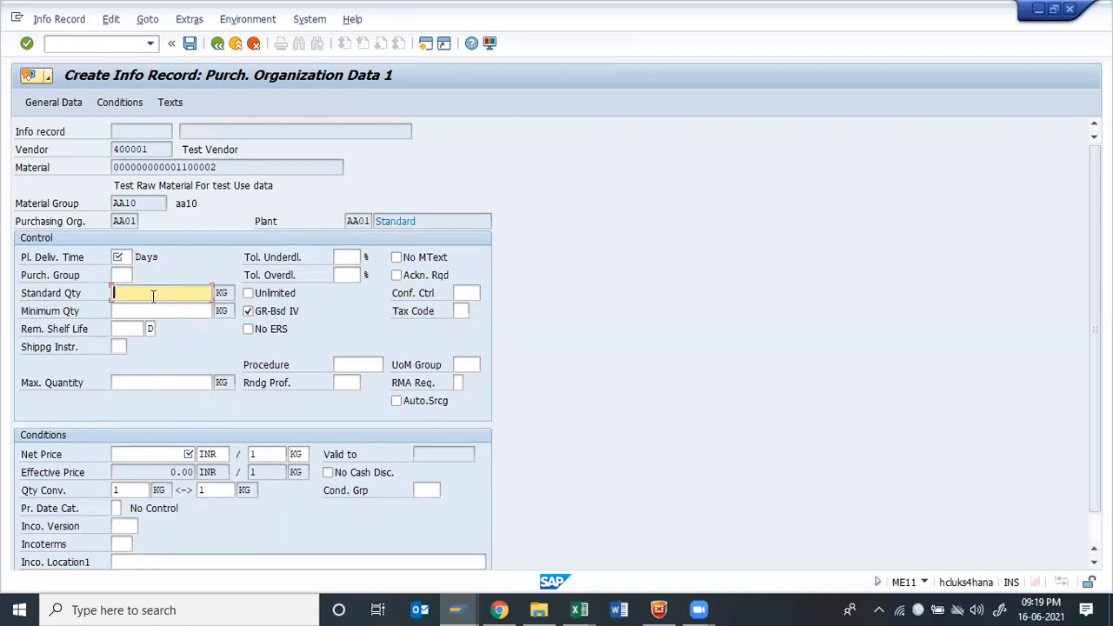
click(129, 258)
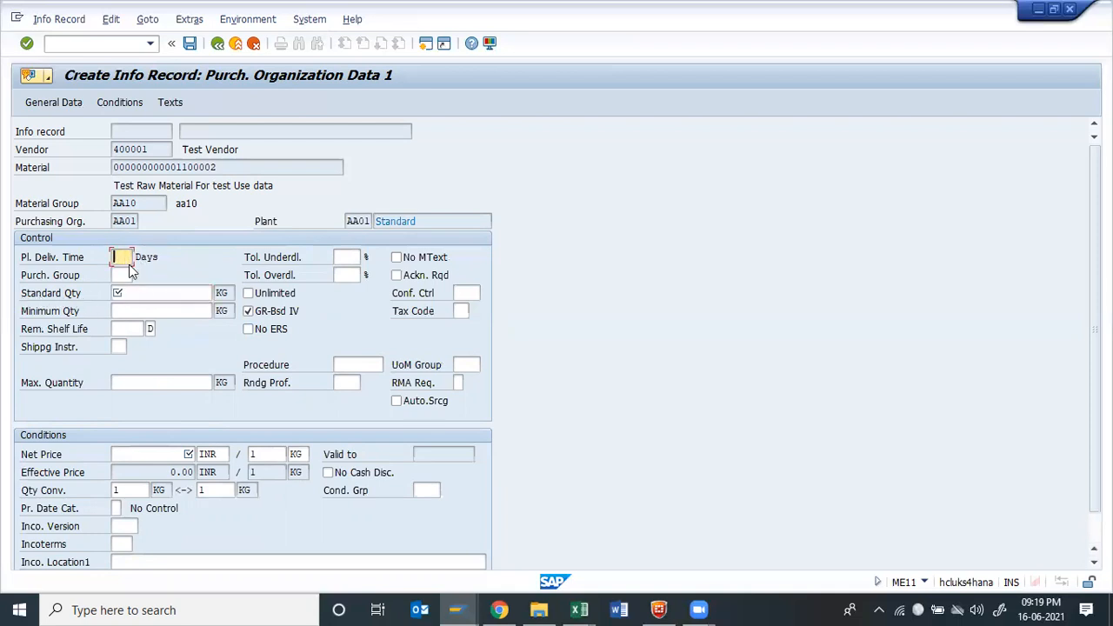
click(161, 456)
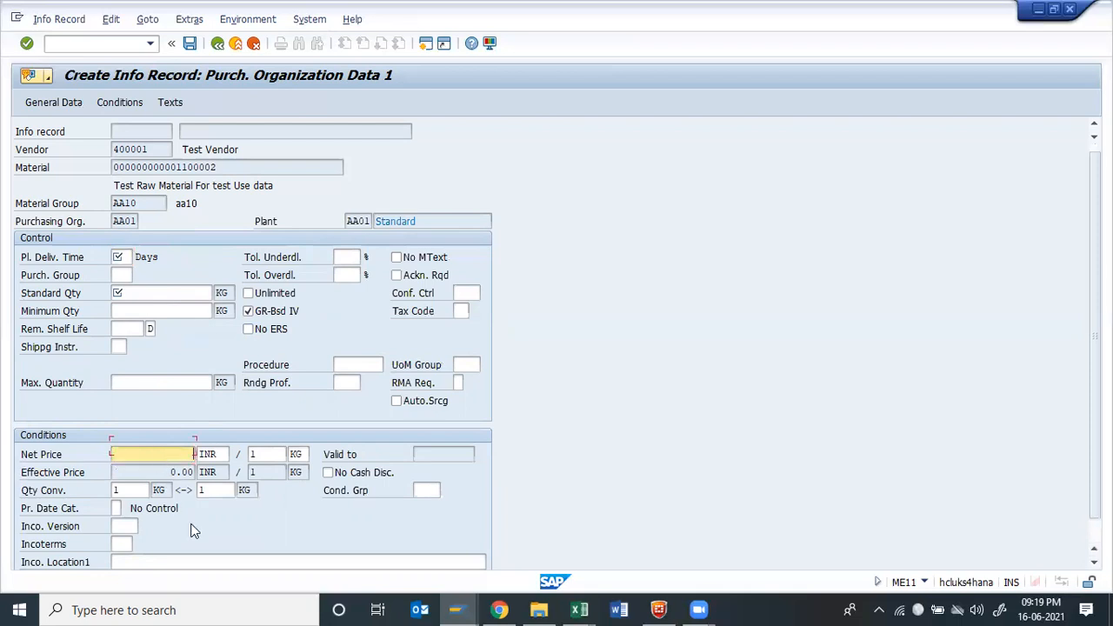
scroll(193, 525, down, 1)
scroll(192, 527, up, 1)
click(121, 257)
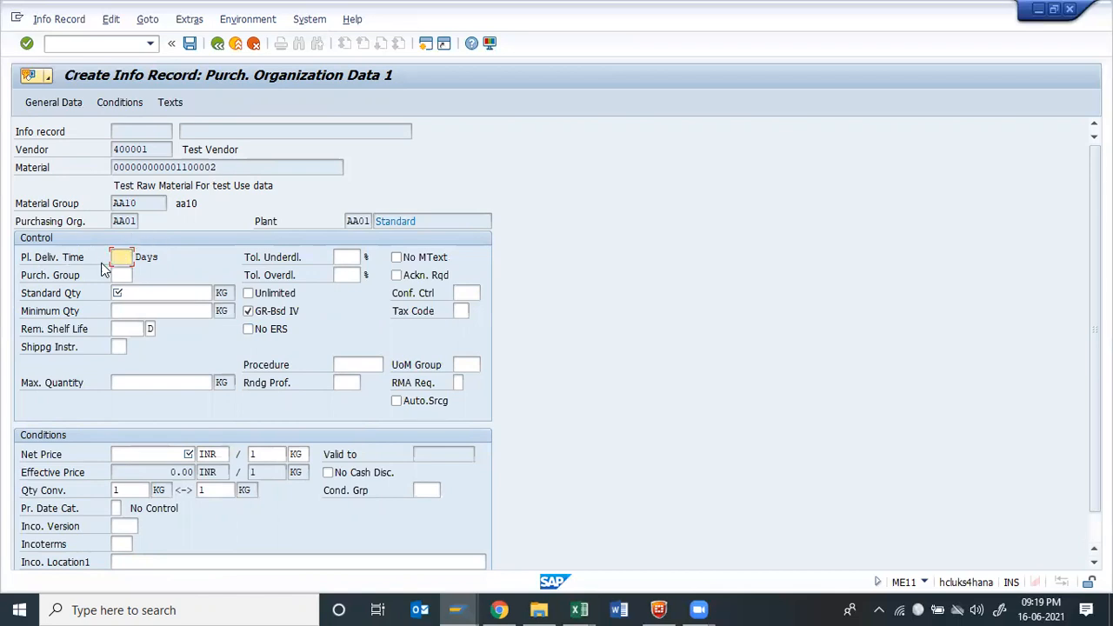
text(1)
click(102, 265)
click(123, 257)
click(126, 274)
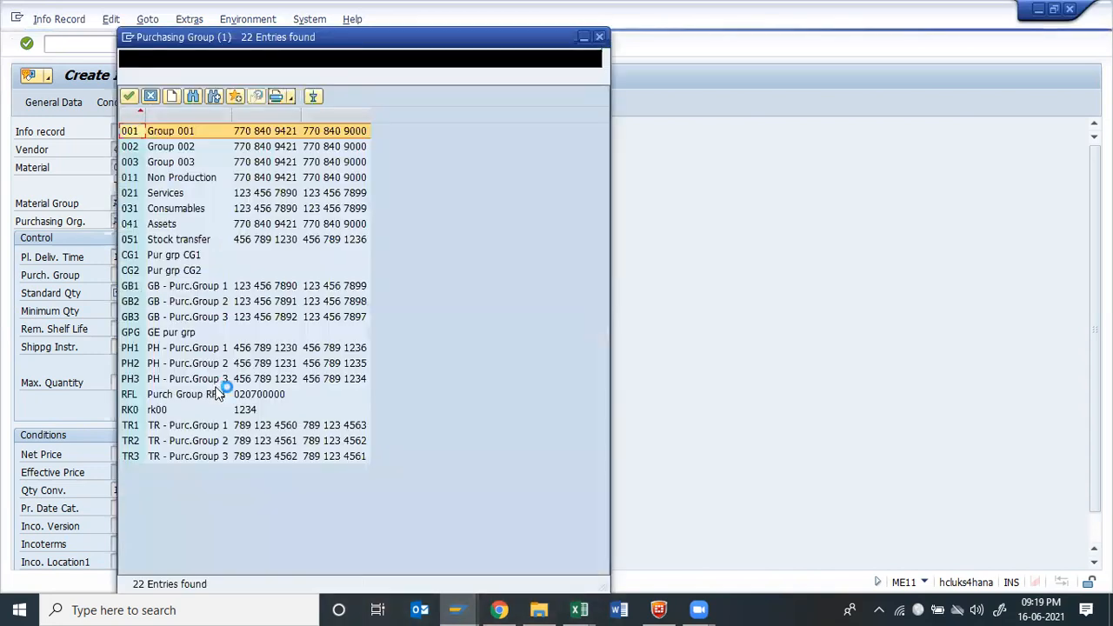
key(Escape)
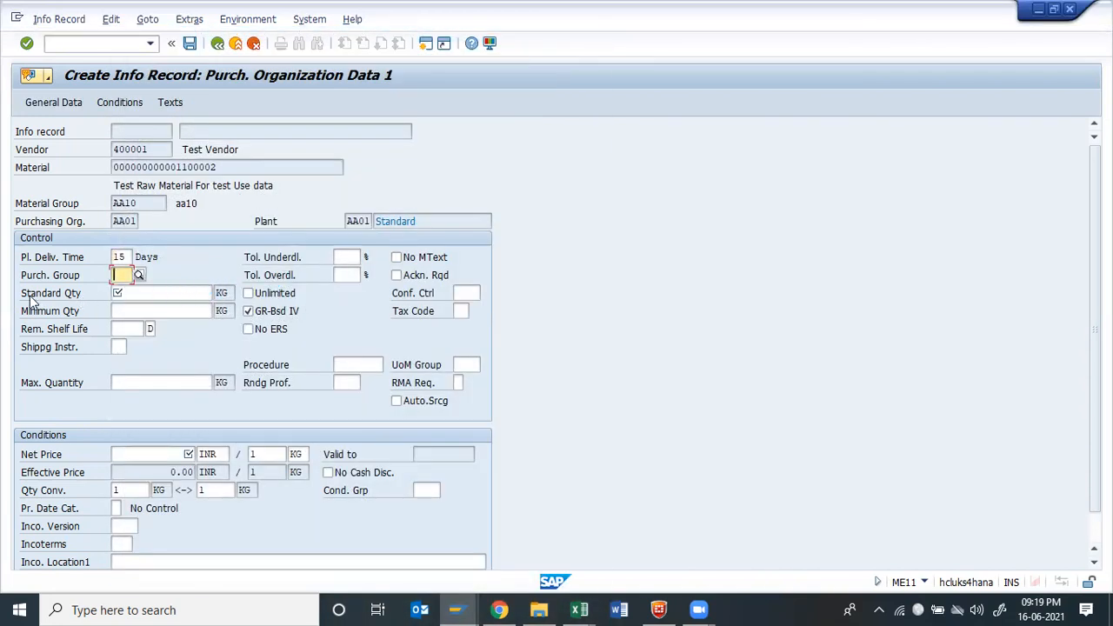
Set the standard quantity to 100 KG and the net price to 1200 INR per 1 KG.
click(132, 293)
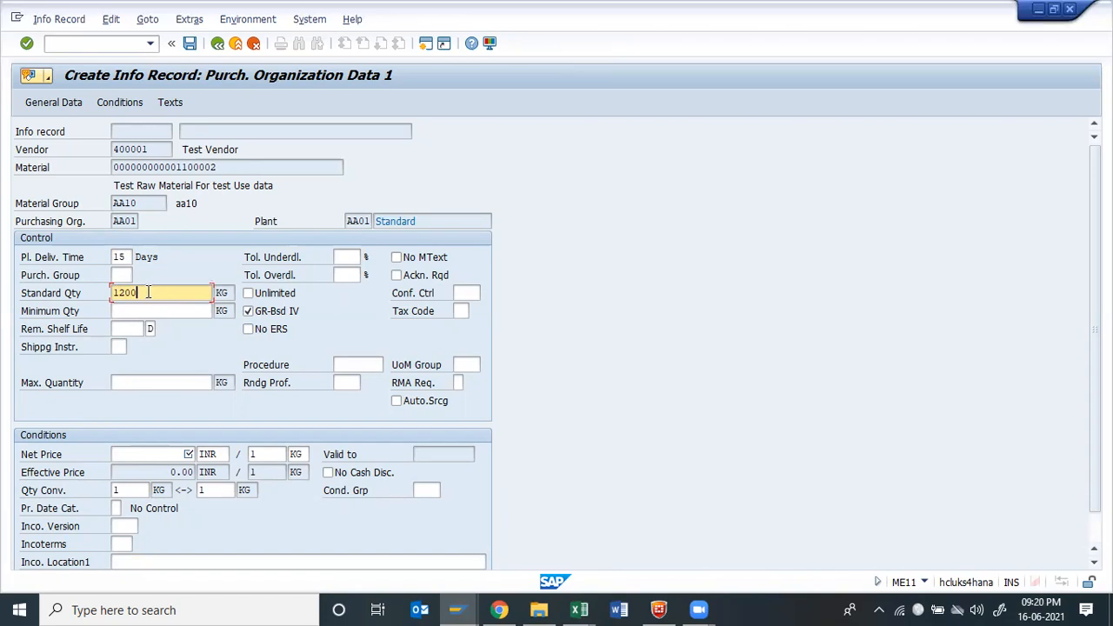
key(BackSpace)
text(1000)
key(BackSpace)
key(BackSpace)
key(BackSpace)
key(BackSpace)
click(137, 454)
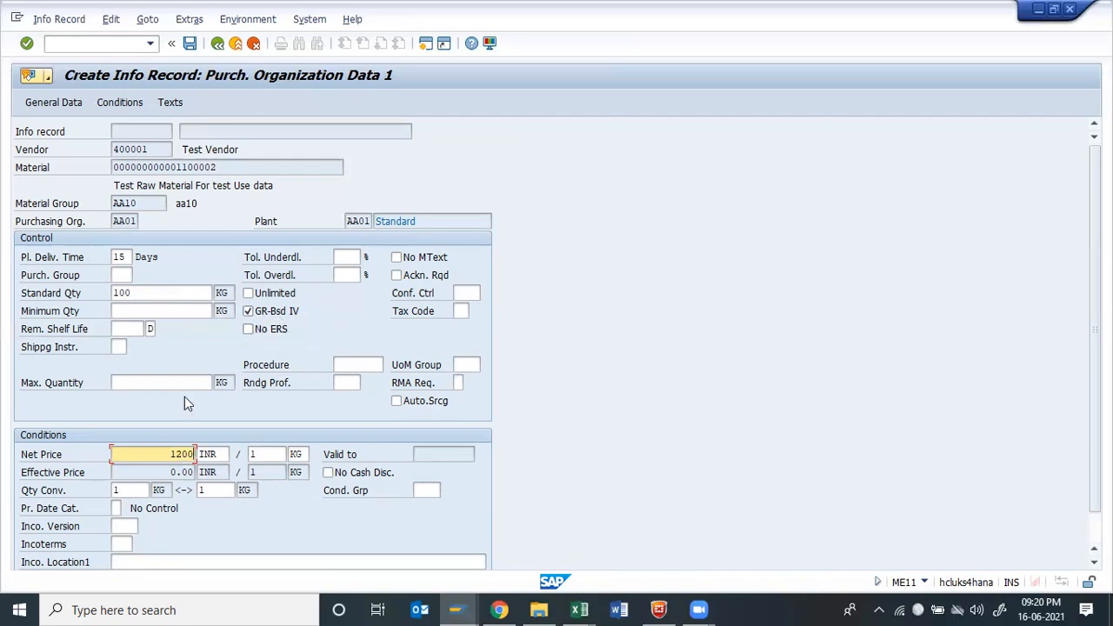
scroll(222, 430, down, 1)
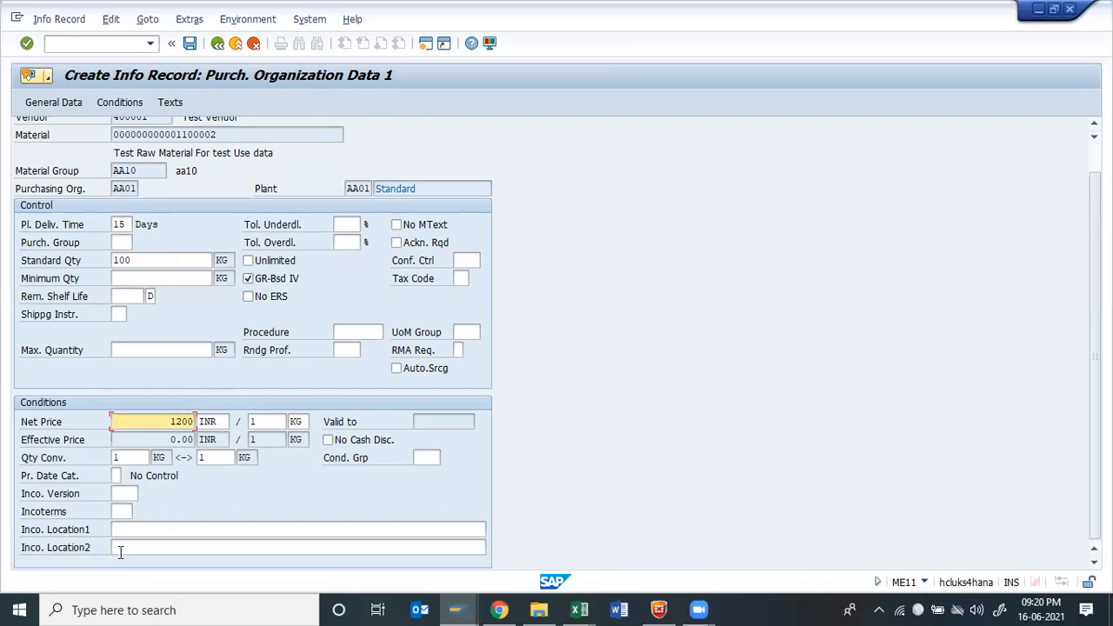
Choose purchasing group 001 (Group 001) for the info record and continue to Purchasing Organization Data 2.
scroll(235, 512, up, 1)
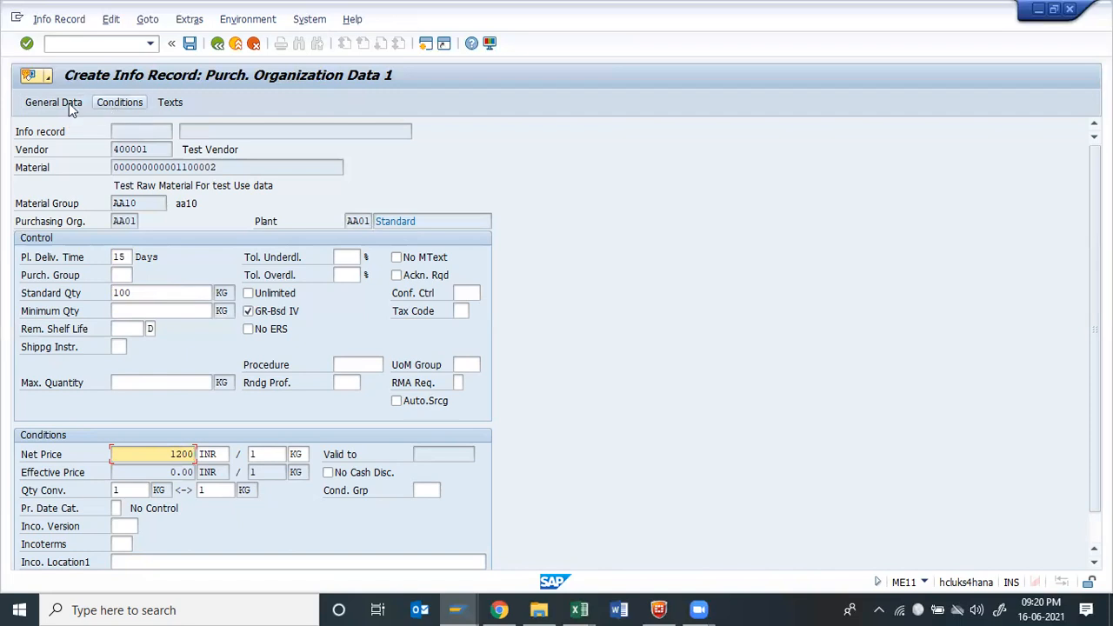
key(Return)
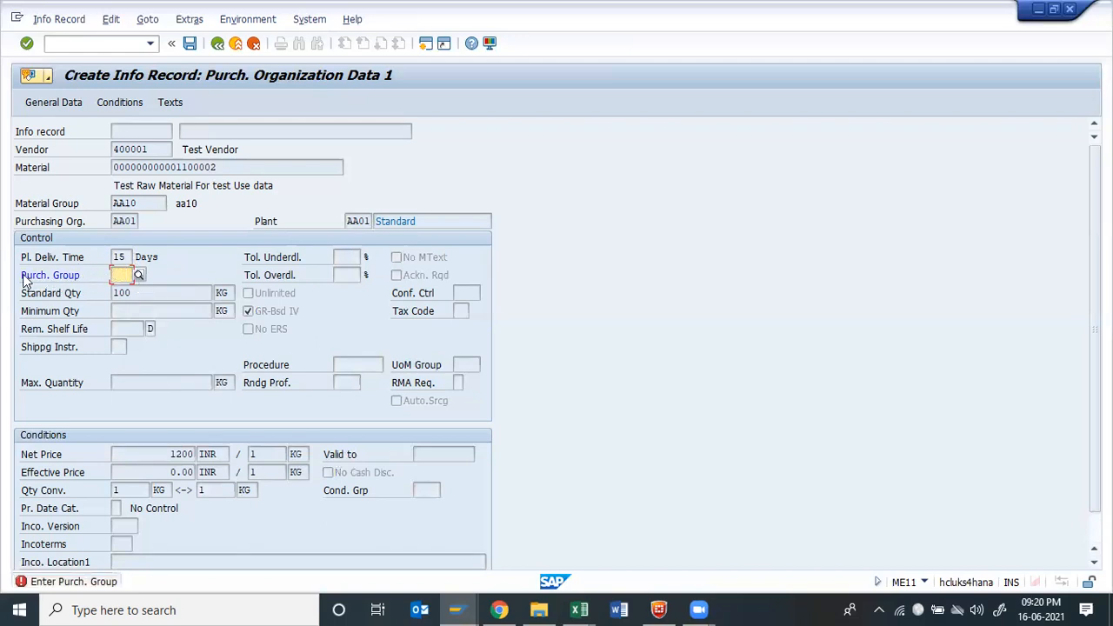
drag(22, 275, 82, 276)
click(117, 275)
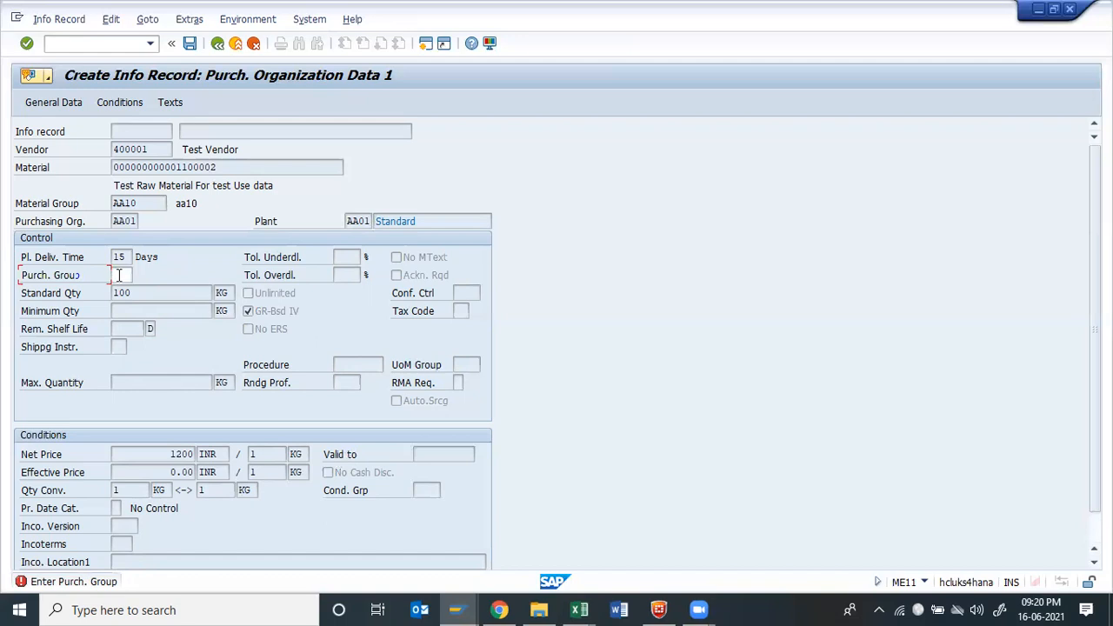
click(138, 277)
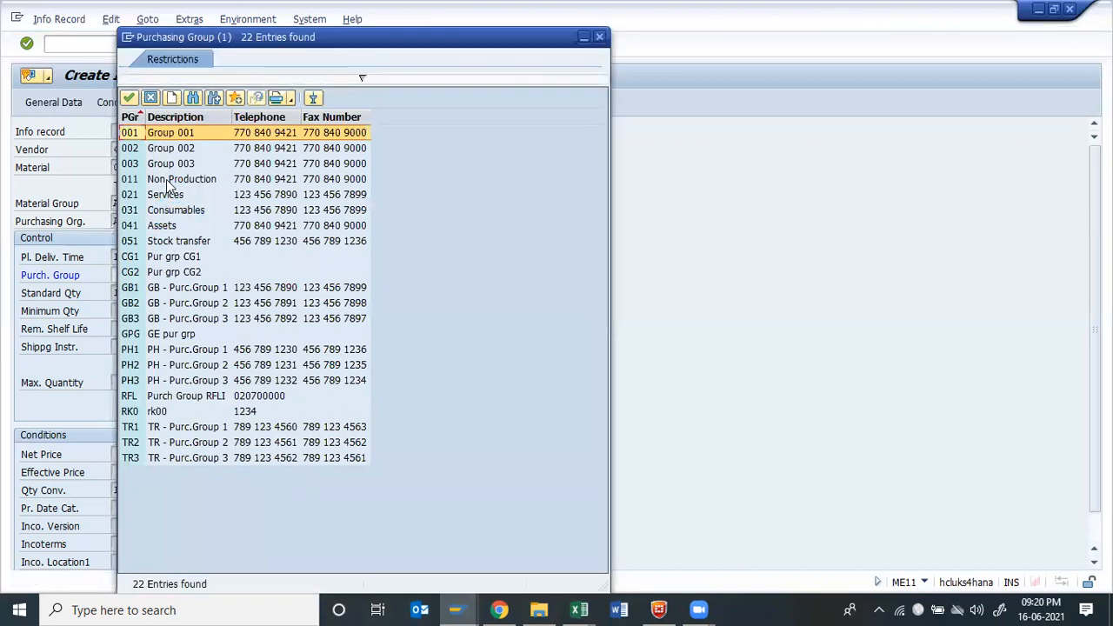
double_click(164, 138)
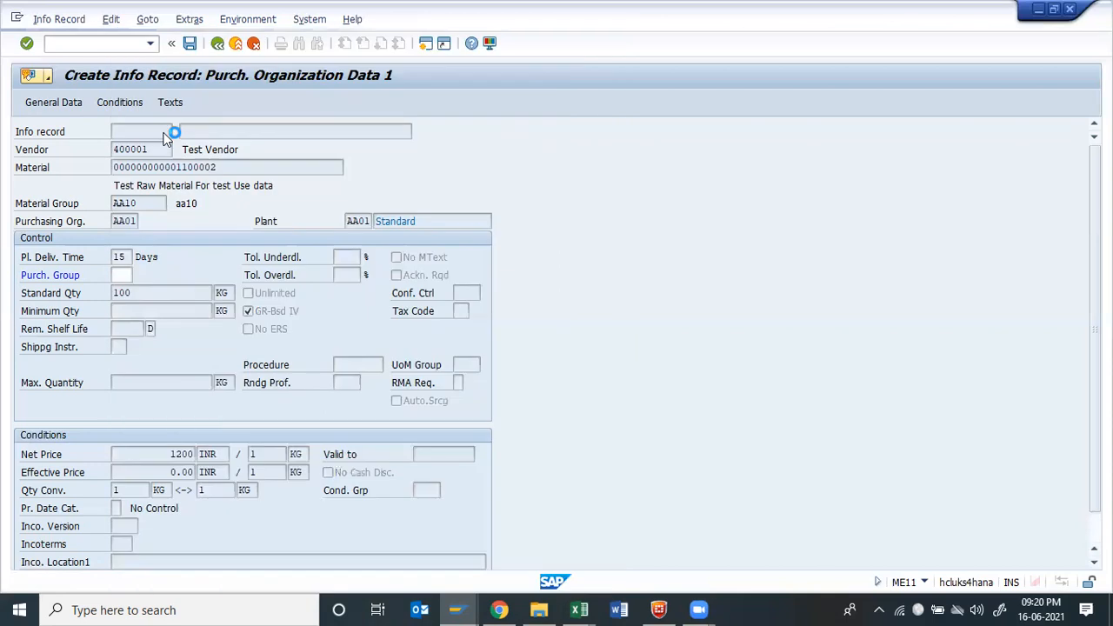
key(Return)
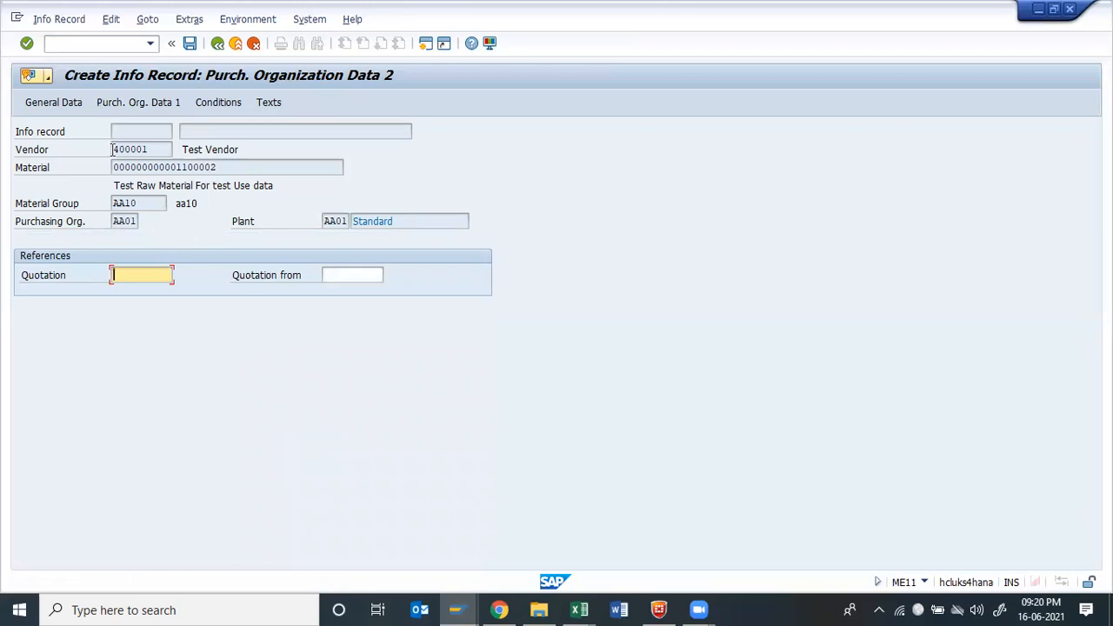
Check the condition types available to supplement the gross price condition PB00, and return to Purchasing Organization Data 1 without adding one.
click(52, 103)
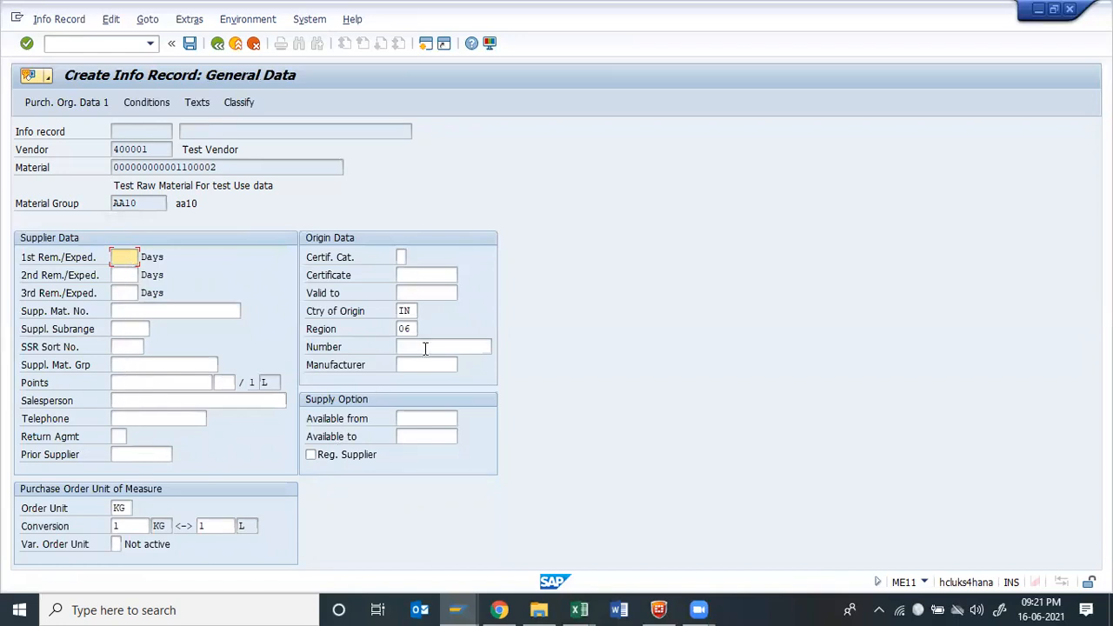
click(136, 106)
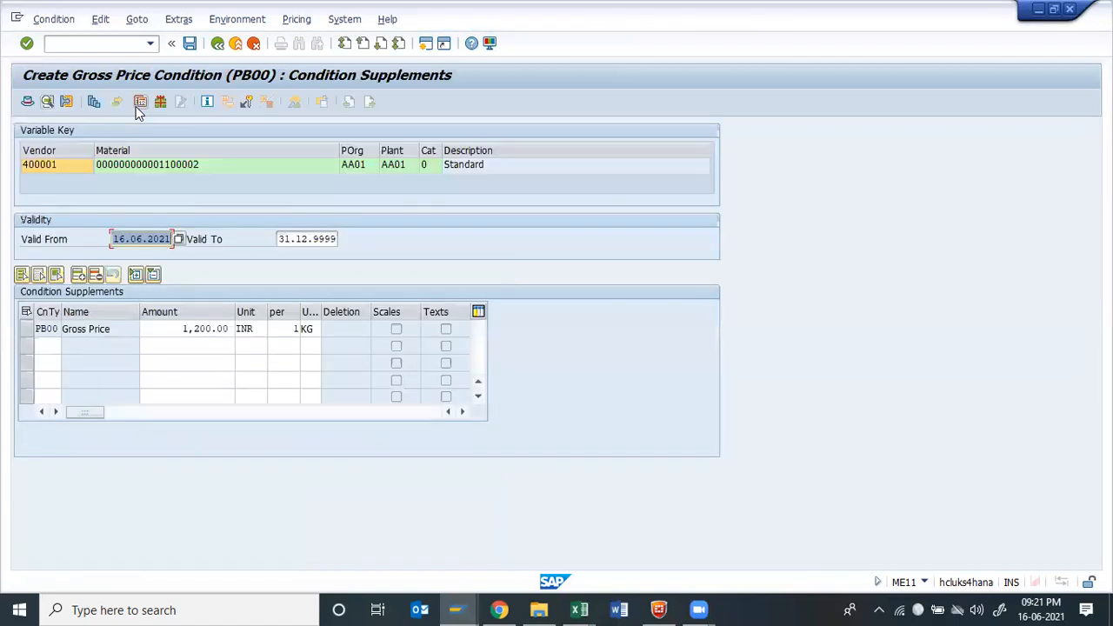
click(42, 347)
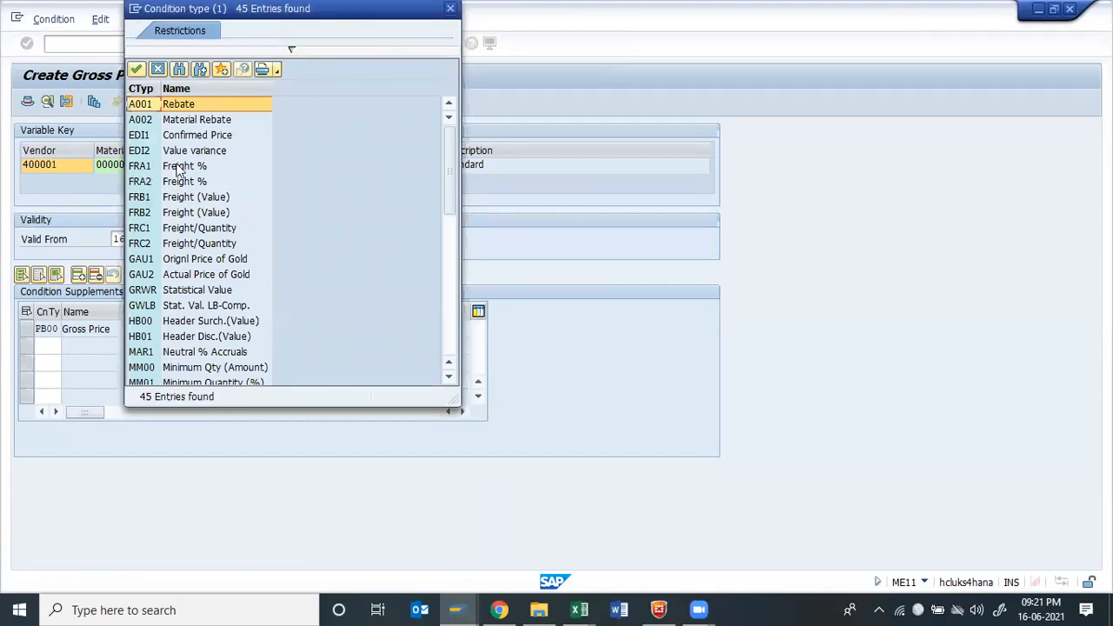
scroll(208, 263, down, 5)
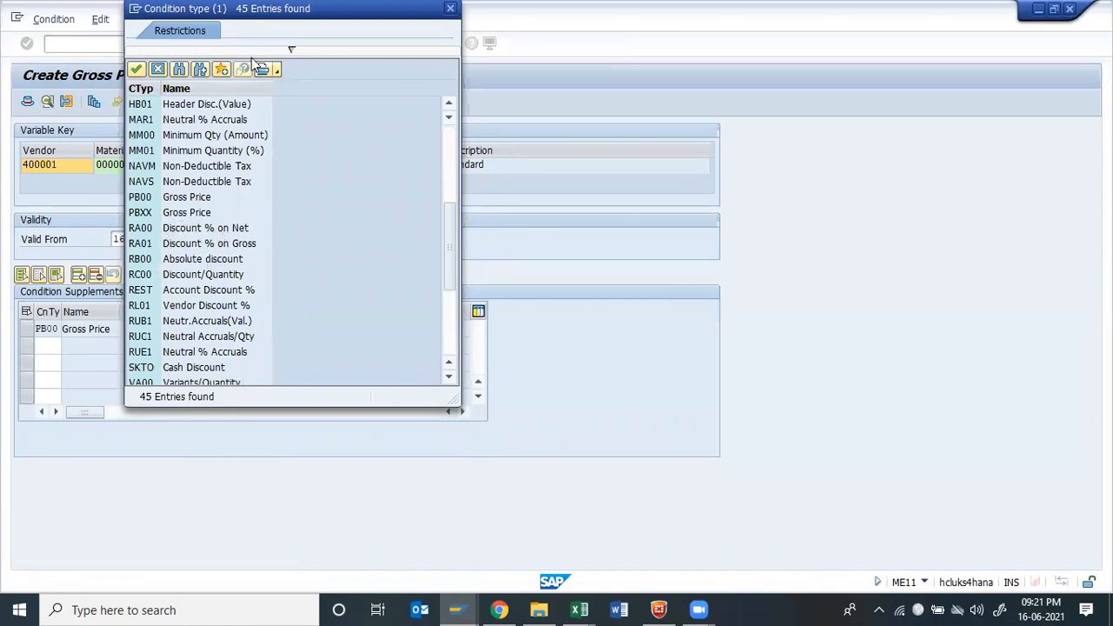
key(Escape)
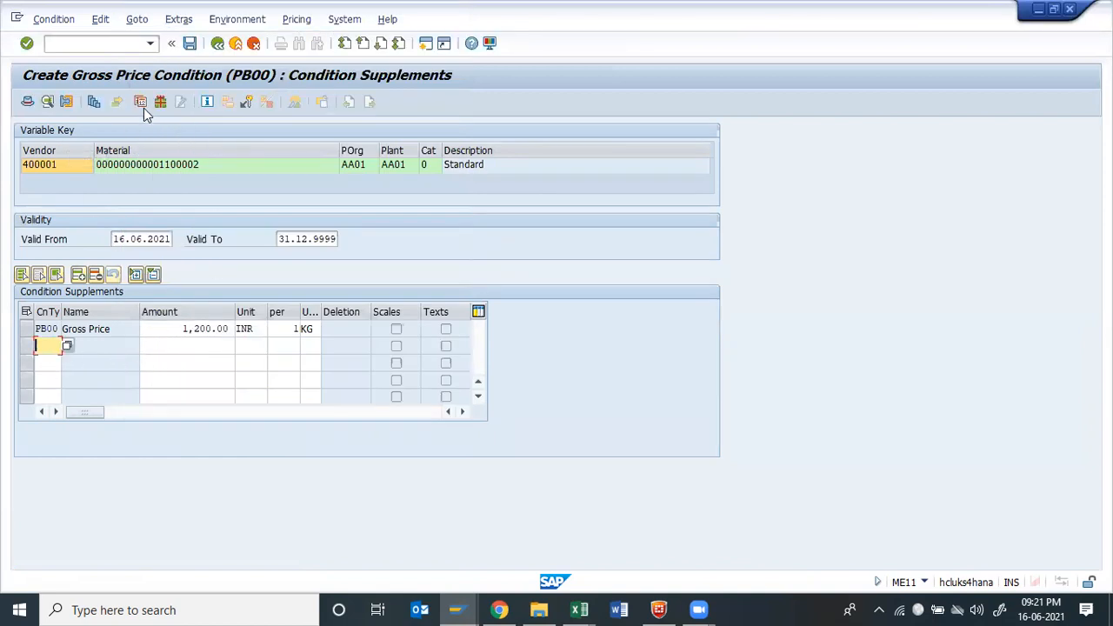
click(218, 45)
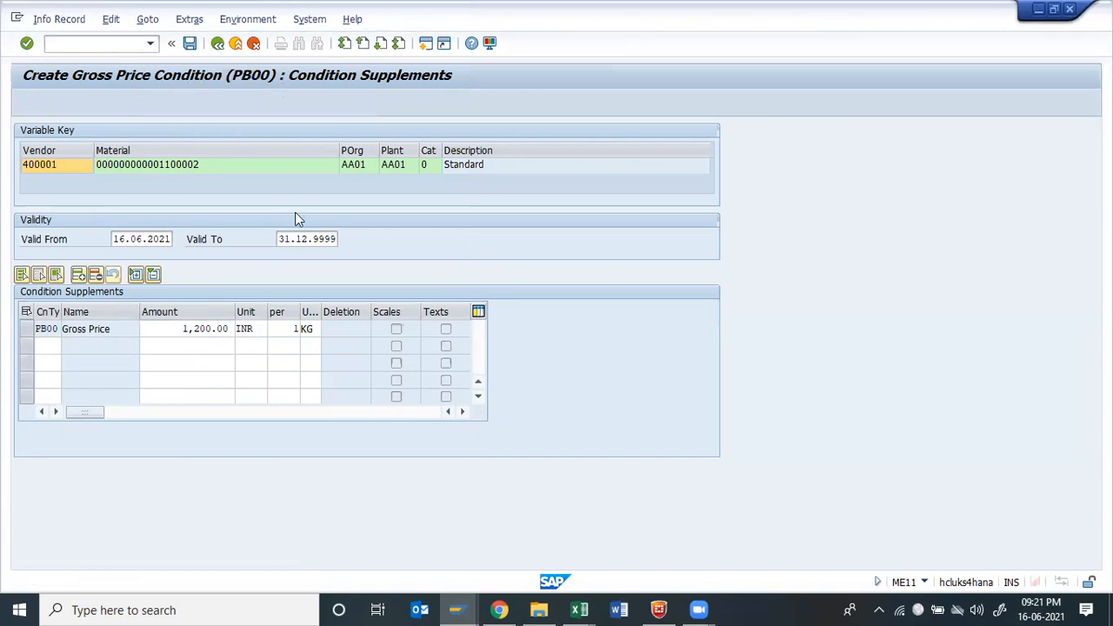
key(Return)
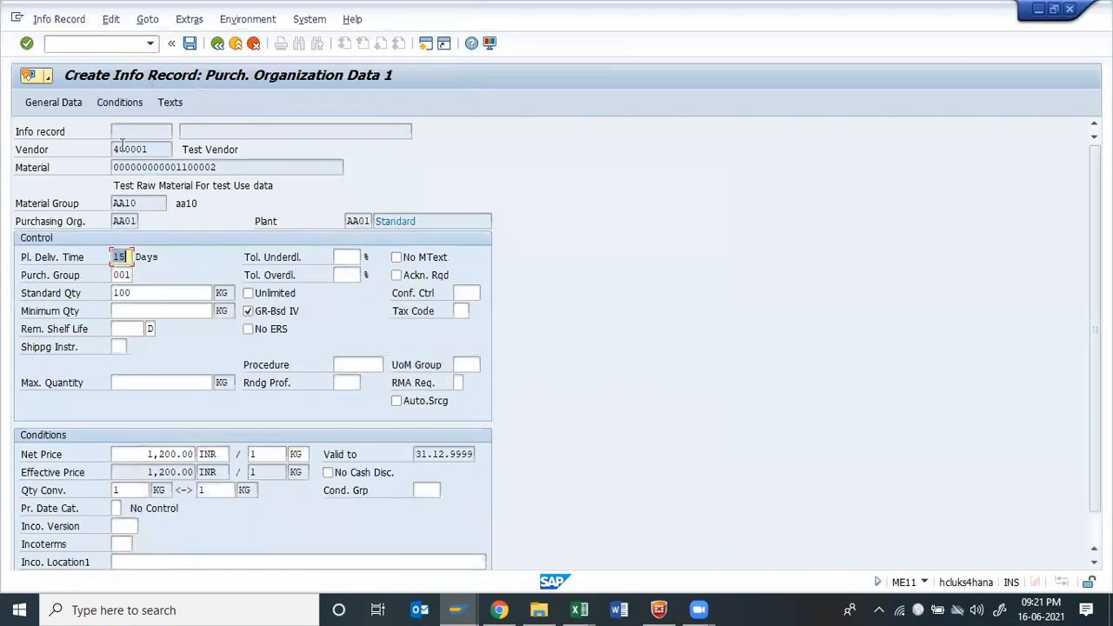
Check the possible entries for the tax code without entering one.
scroll(261, 352, down, 2)
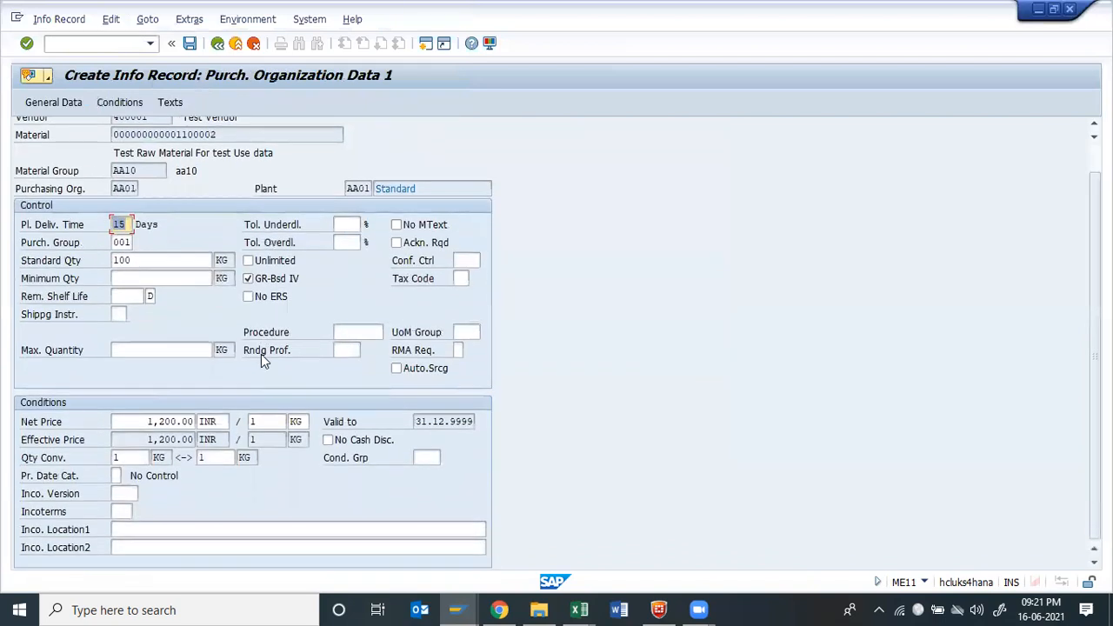
scroll(484, 333, up, 2)
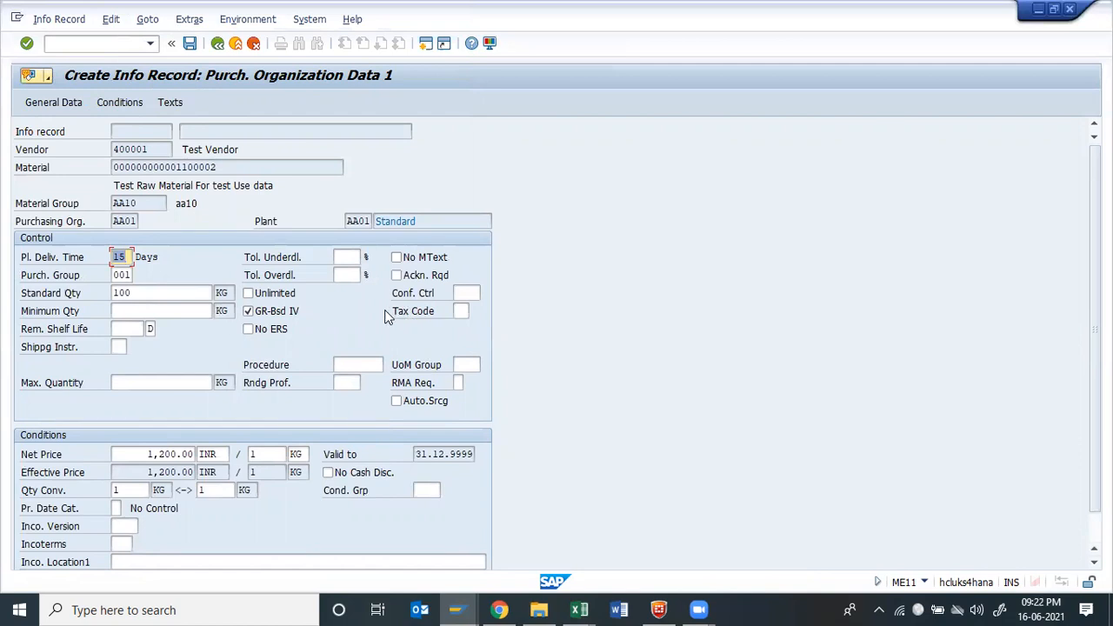
drag(391, 311, 460, 311)
click(479, 309)
click(461, 310)
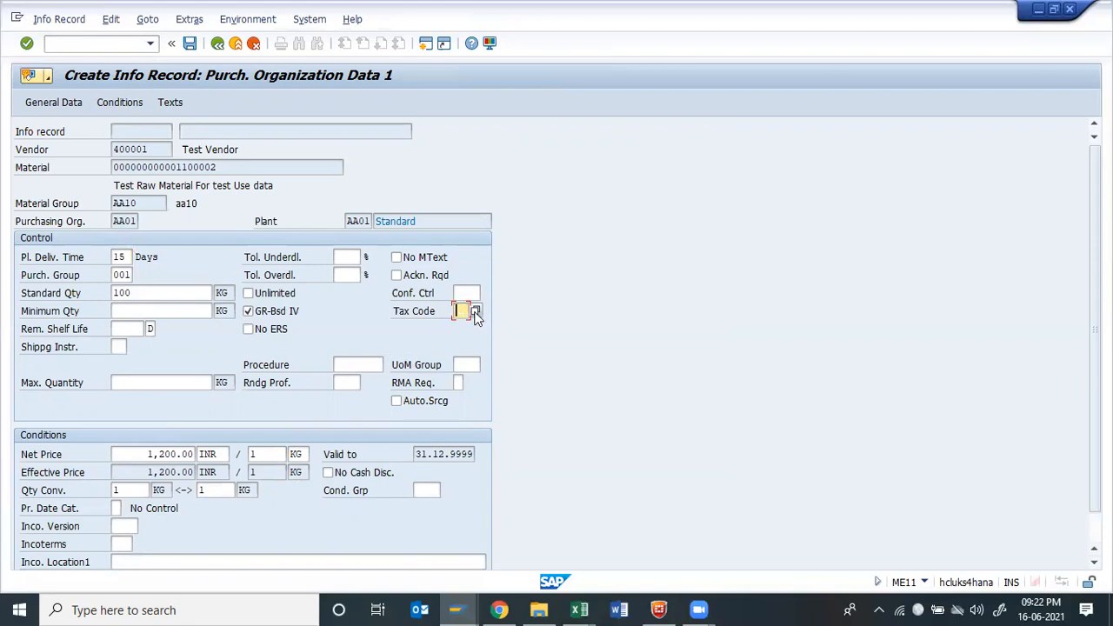
click(475, 311)
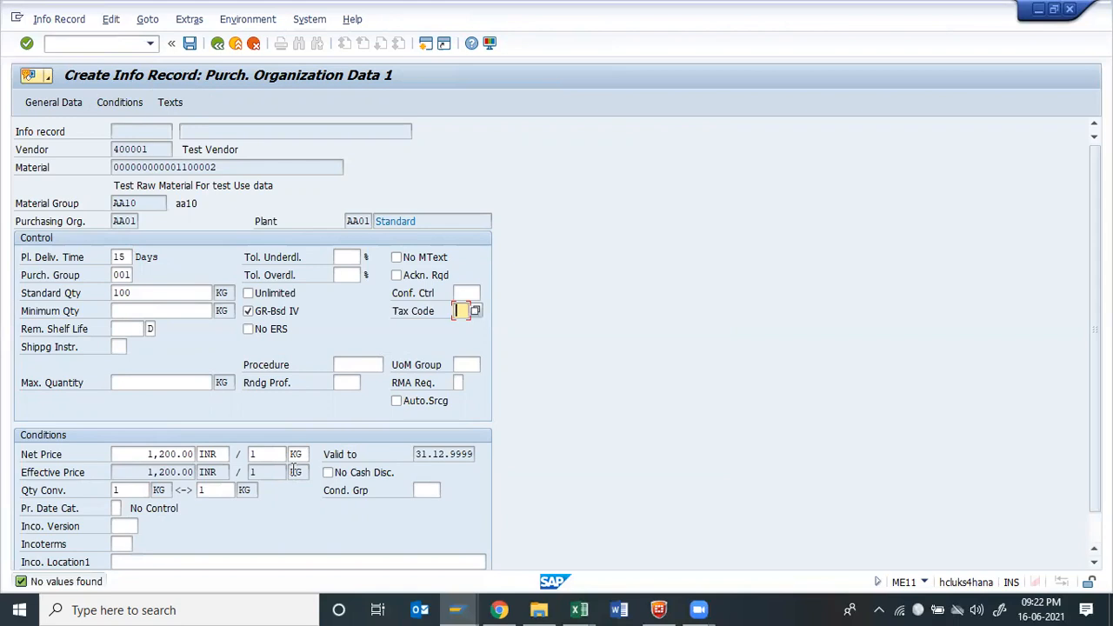
scroll(292, 472, down, 1)
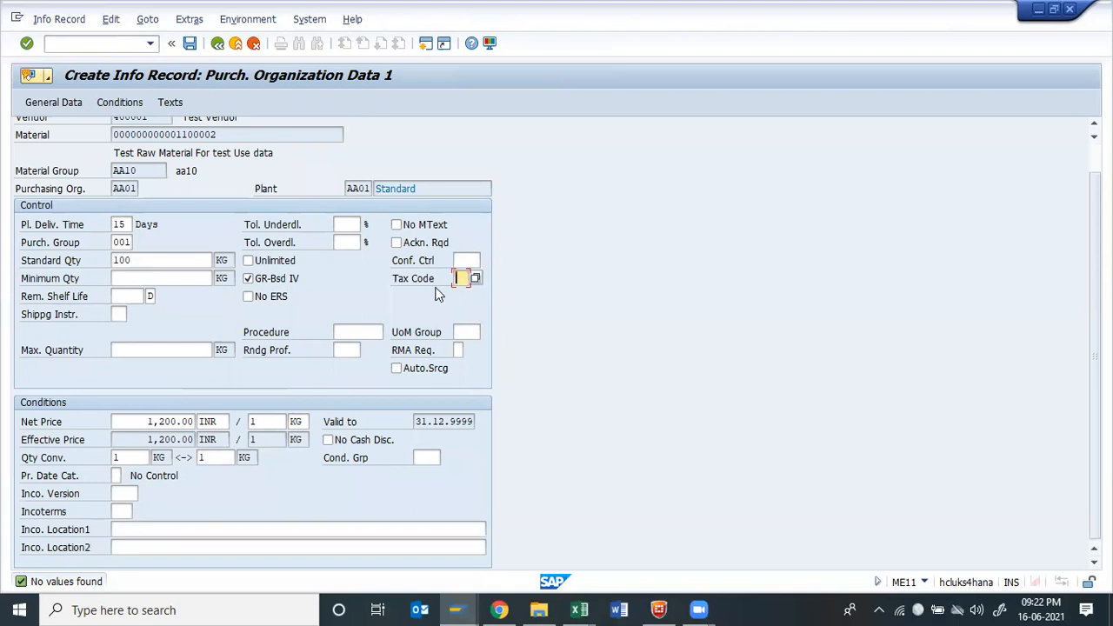
scroll(233, 358, up, 1)
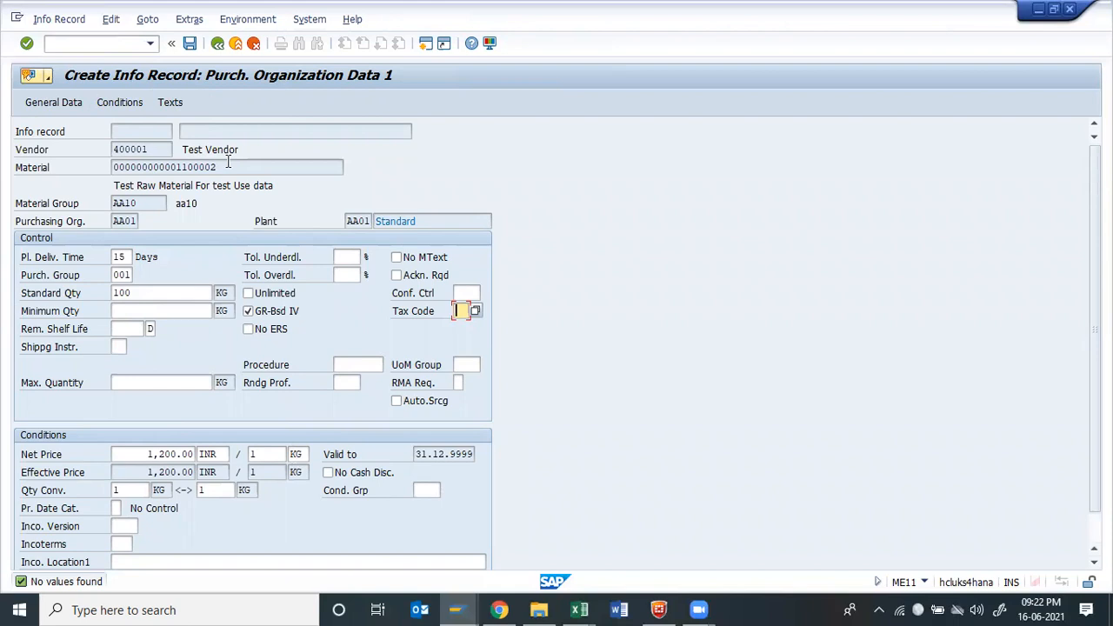
click(186, 166)
drag(234, 166, 102, 171)
click(102, 173)
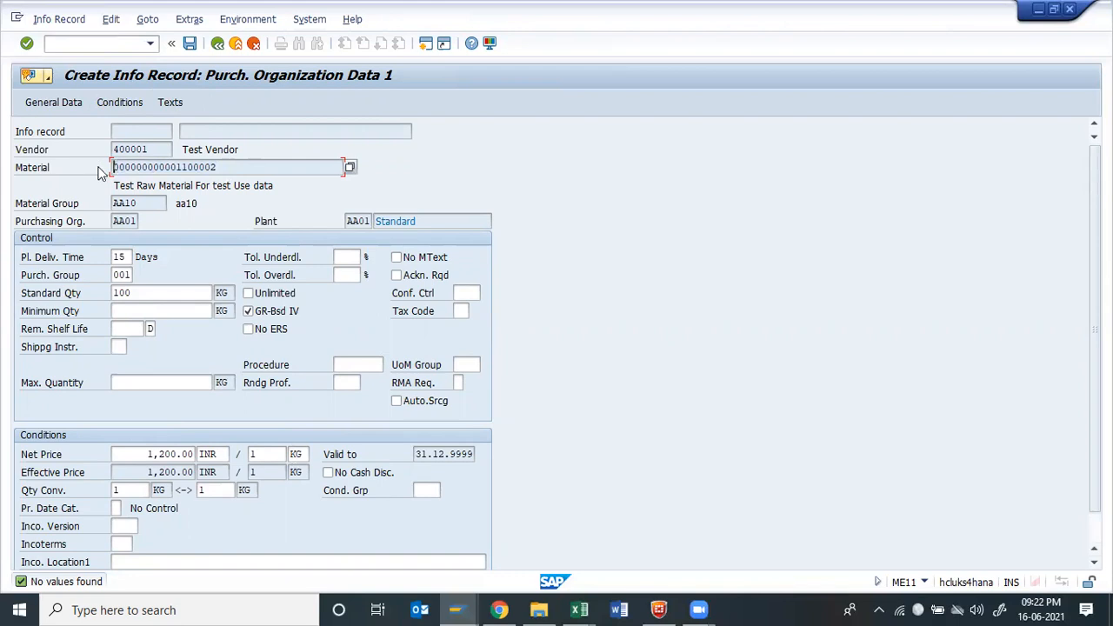
click(152, 151)
drag(155, 149, 107, 152)
click(463, 312)
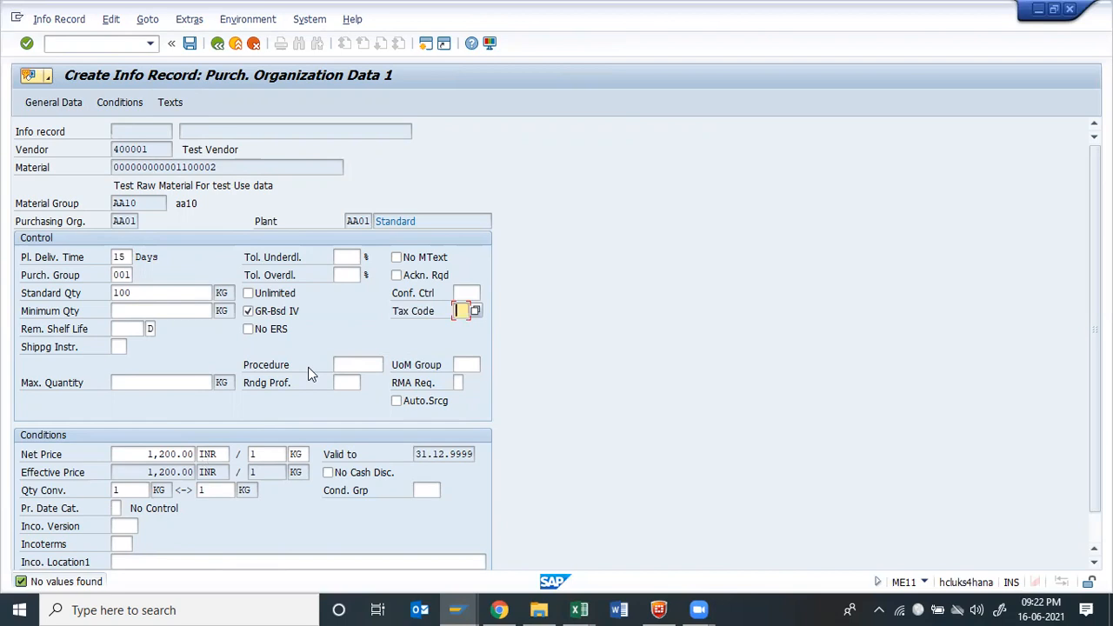
click(126, 148)
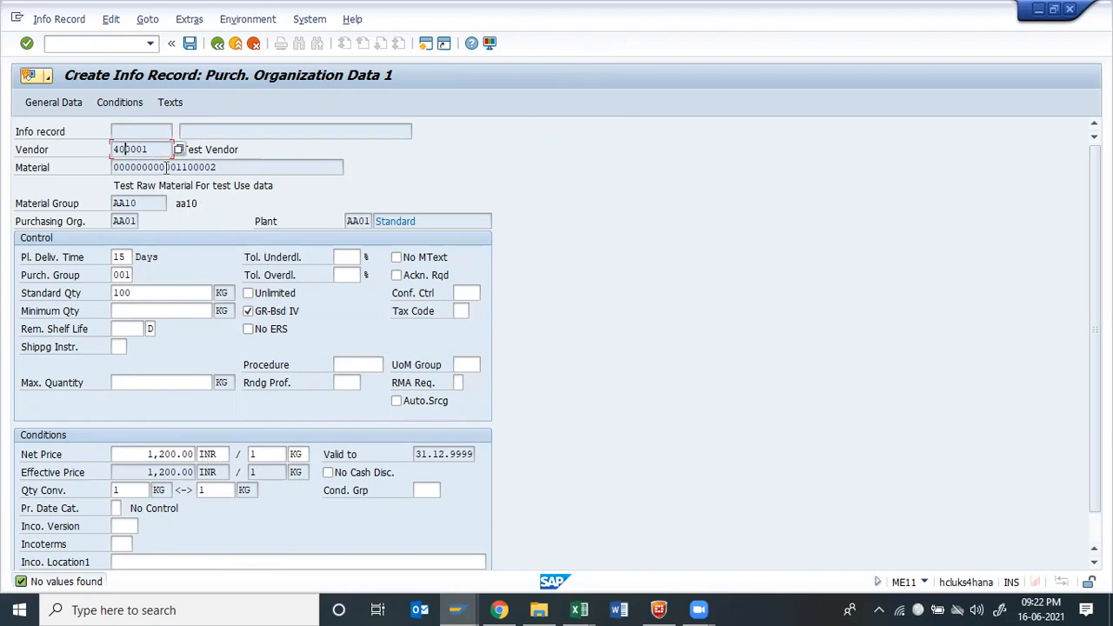
click(166, 167)
Continue through Purchasing Organization Data 2 and save the purchasing info record.
scroll(239, 529, down, 1)
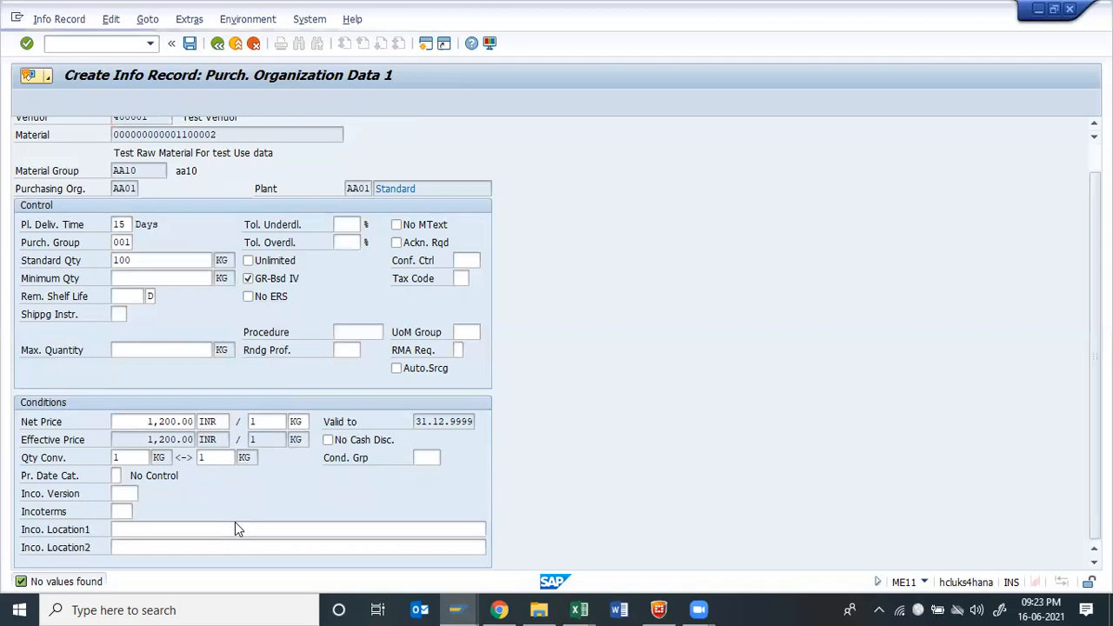
key(Return)
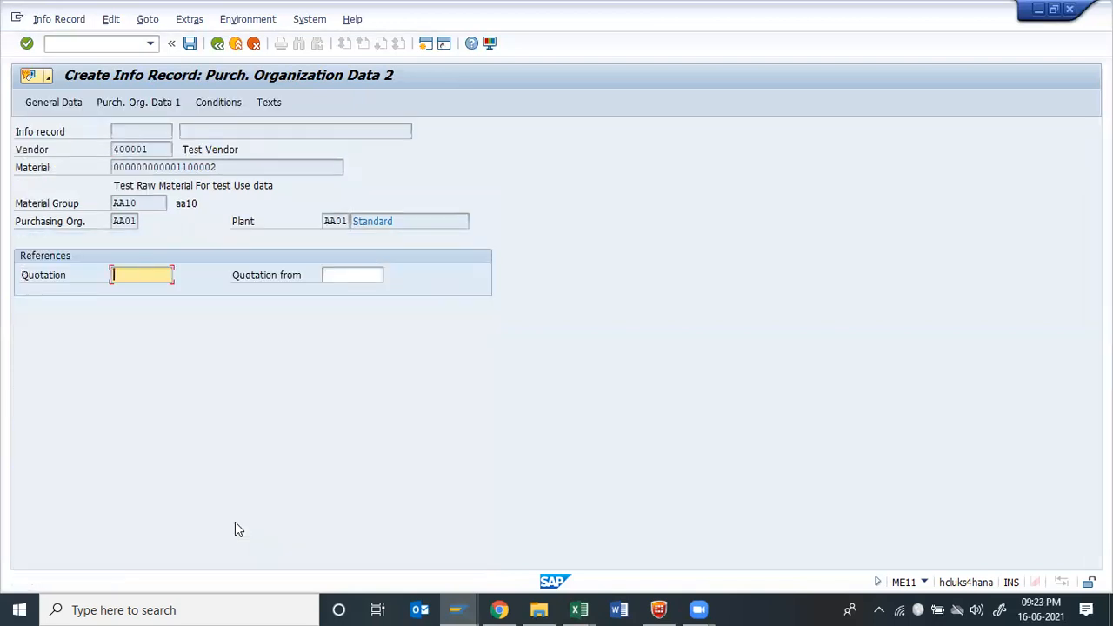
key(Return)
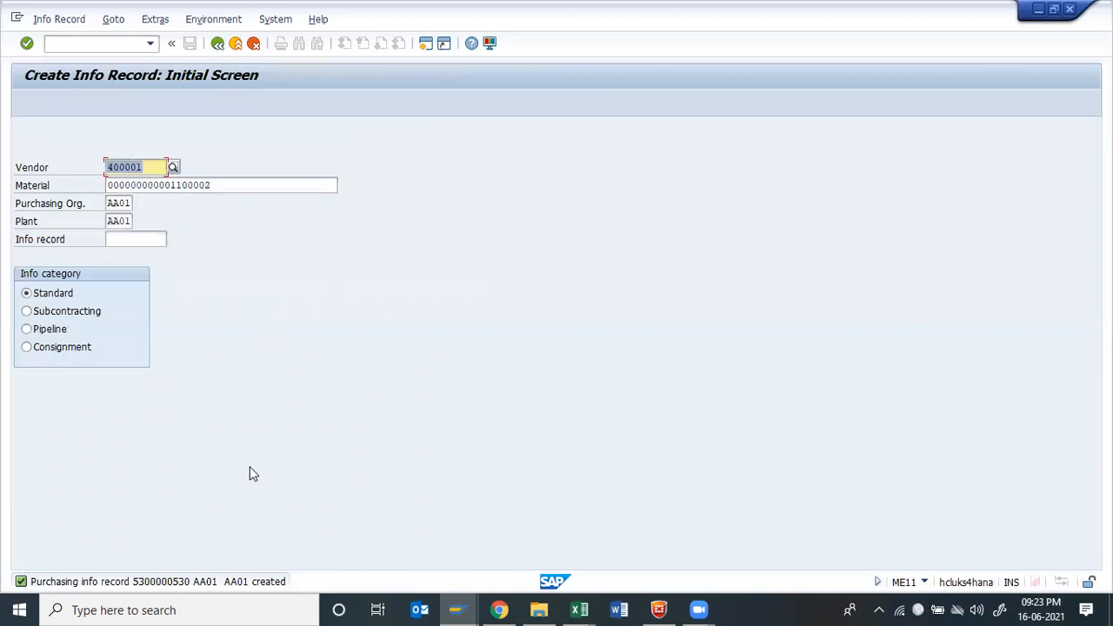
Open the details of the info record creation message, select the record number, and return to the SAP Easy Access menu.
click(170, 584)
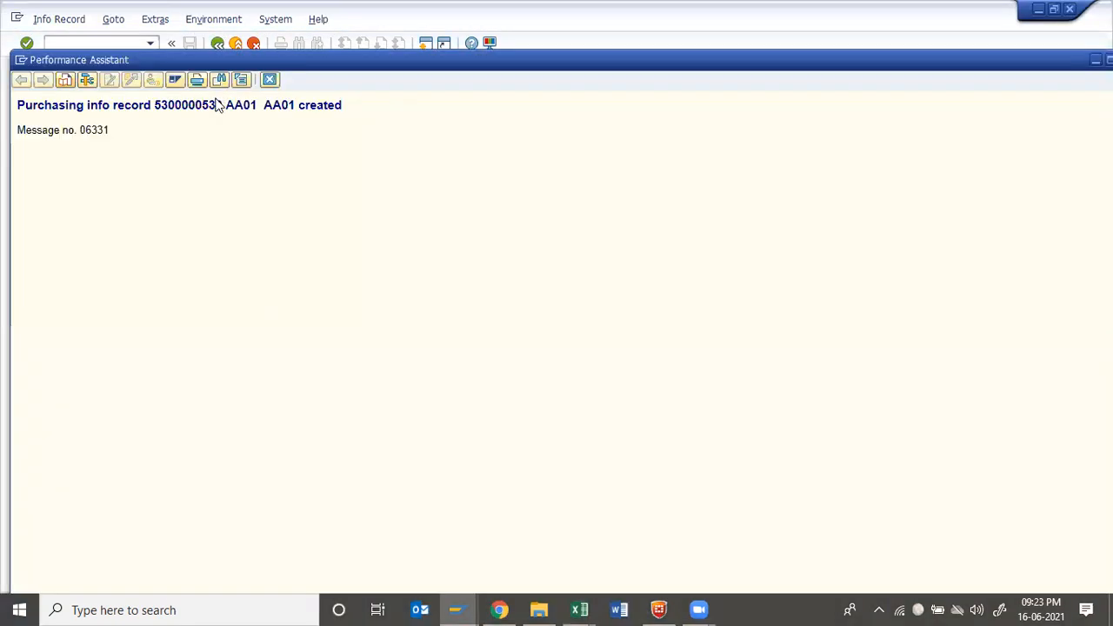
double_click(196, 104)
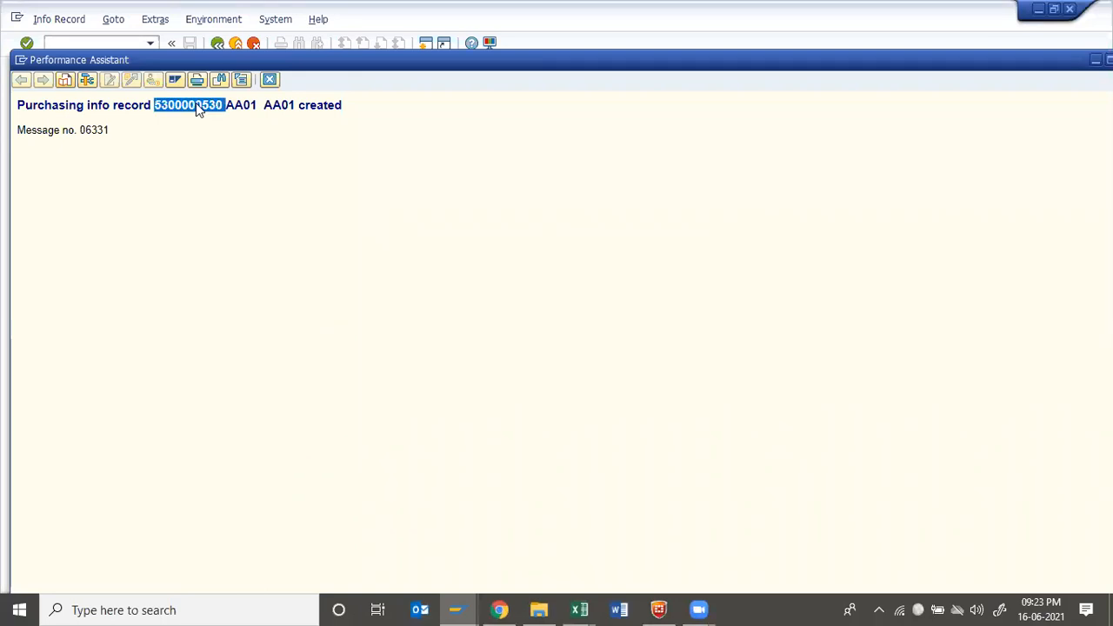
key(Escape)
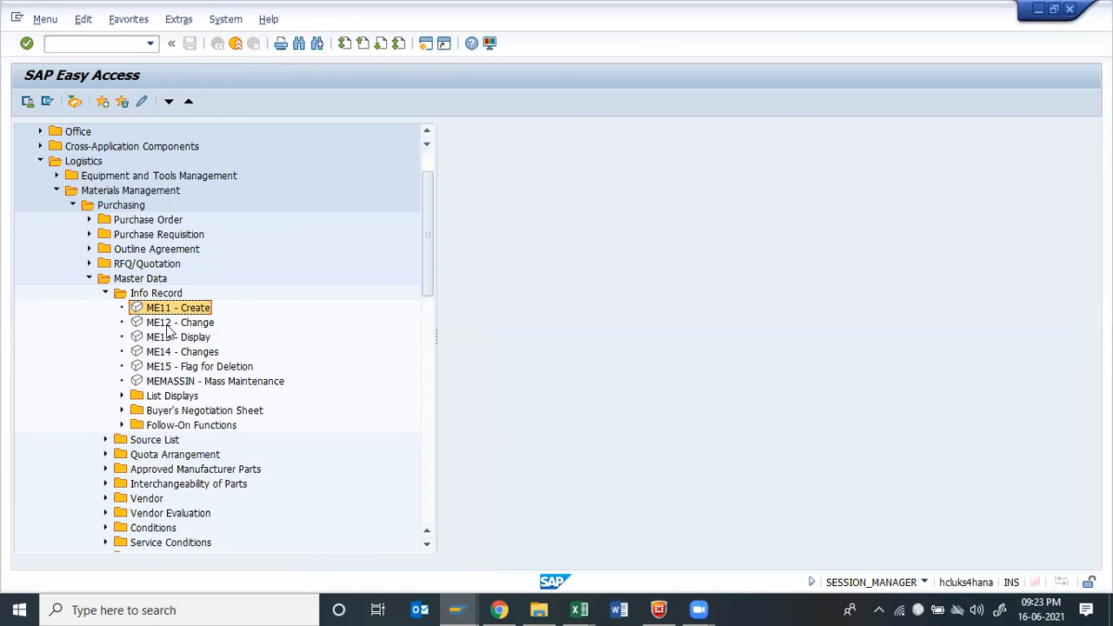
Open the info record for purchasing organization and plant AA01 in ME12, view its general data and return to the initial screen.
double_click(174, 324)
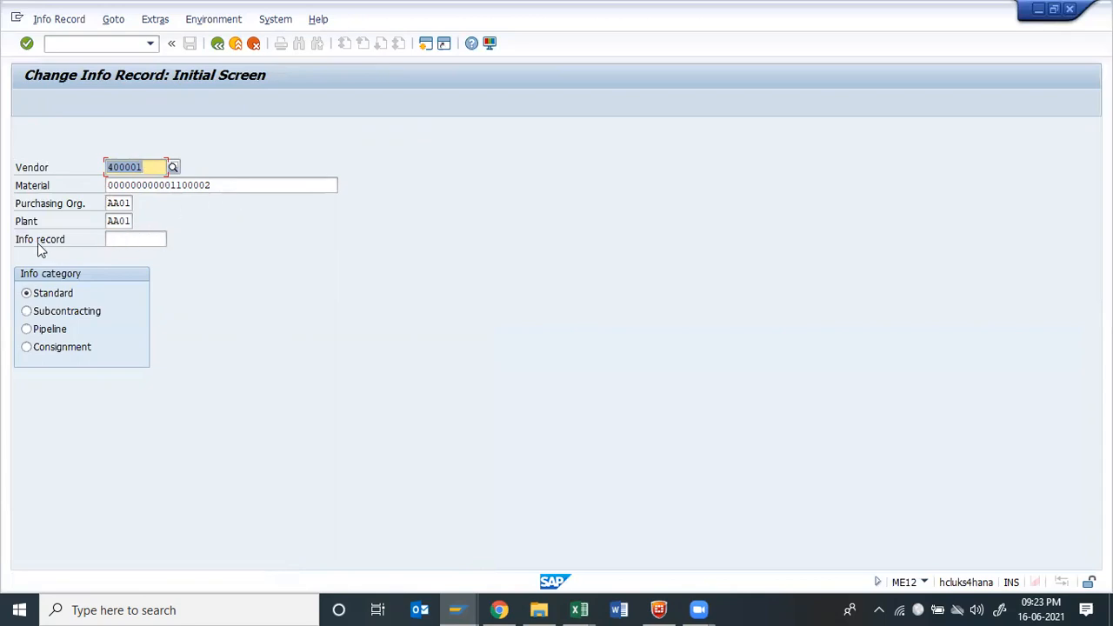
click(124, 240)
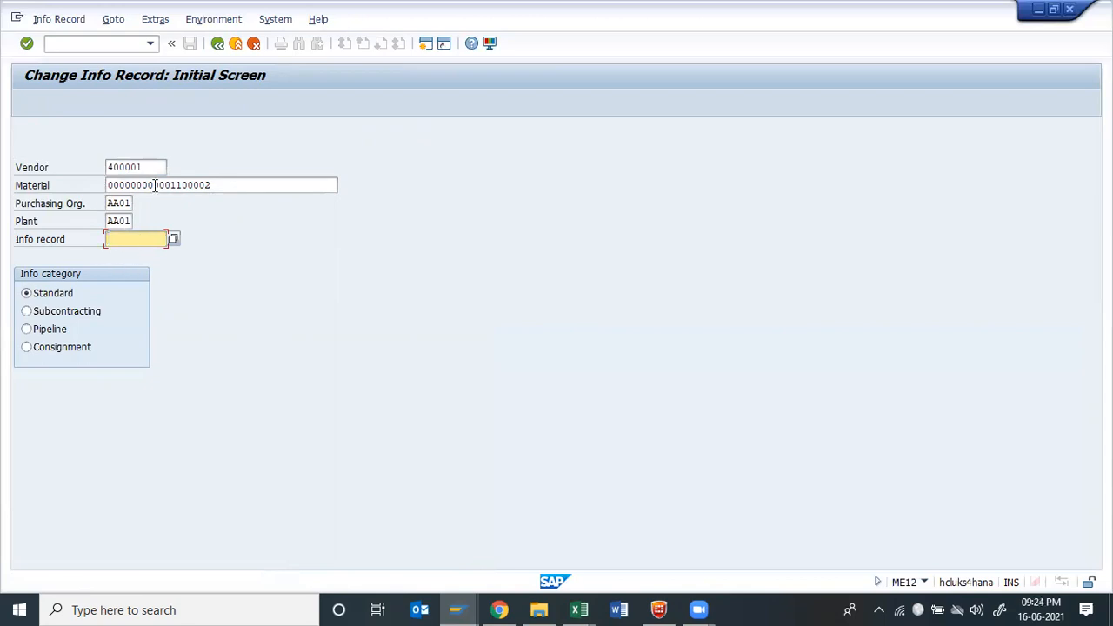
key(Return)
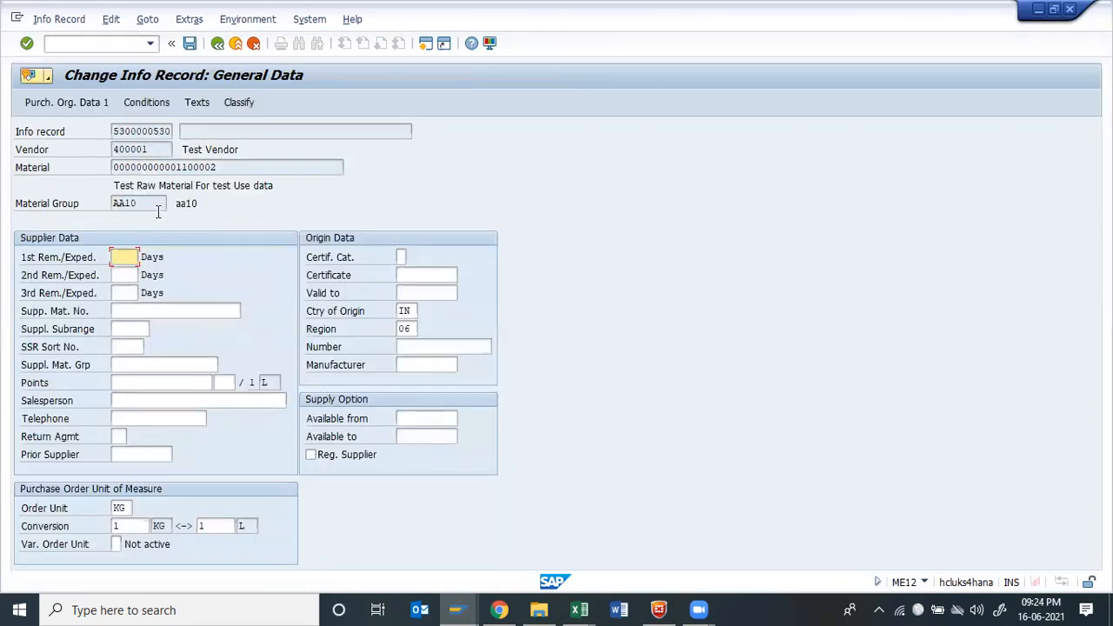
click(220, 47)
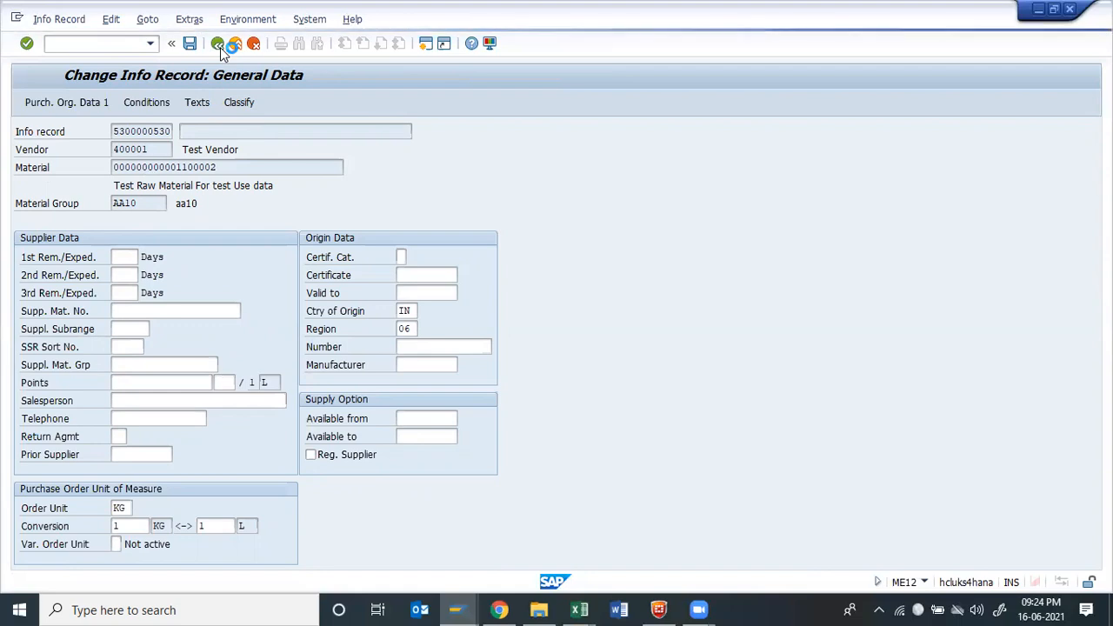
Leave ME12, open the initial screen of the display transaction ME13 and return to the SAP Easy Access menu.
key(F3)
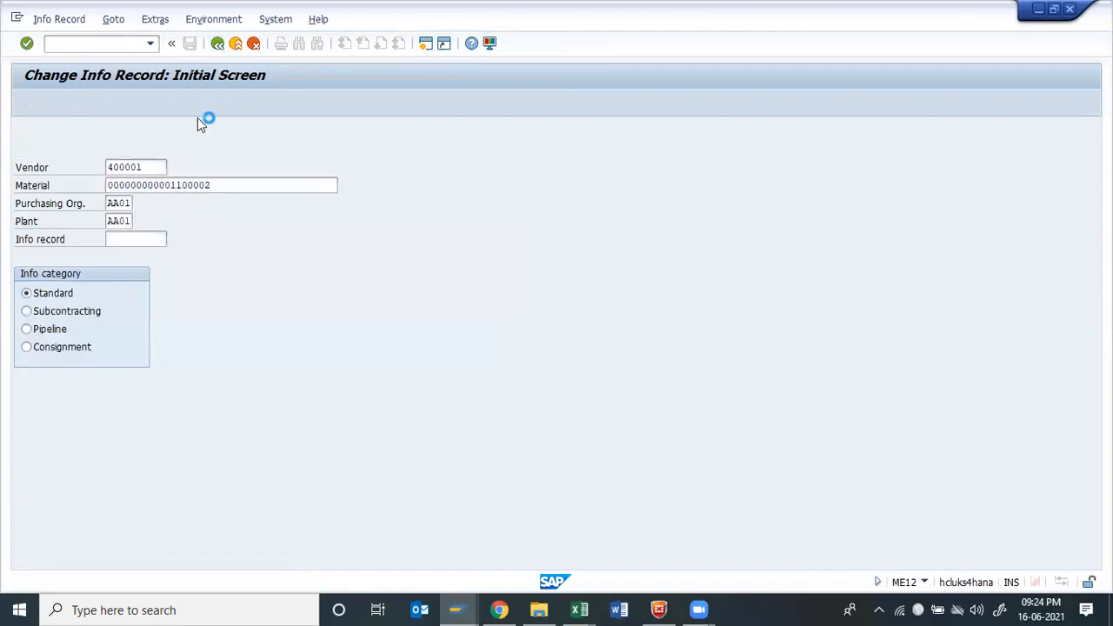
key(Return)
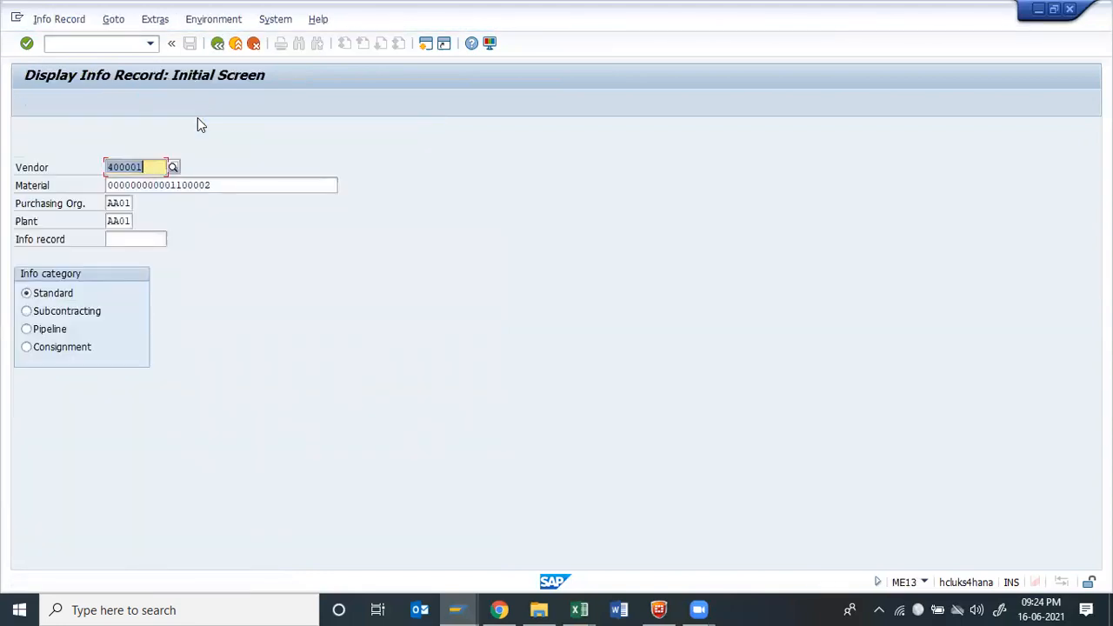
key(F3)
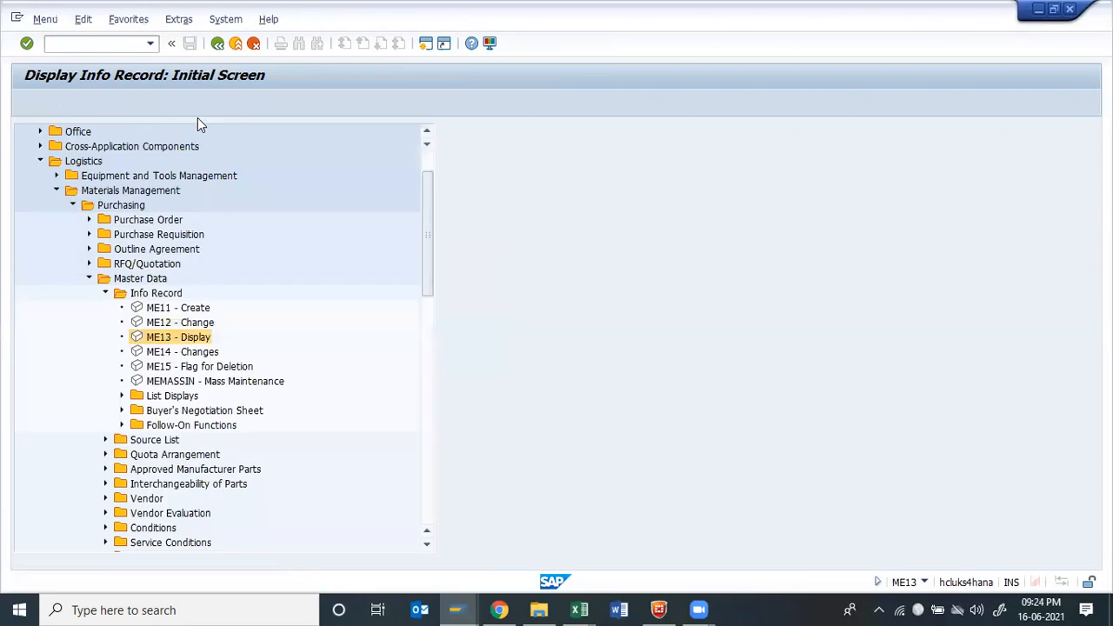
Open the standard info record for purchasing organization and plant AA01 in ME12 at Purchasing Organization Data 1.
key(Up)
key(Return)
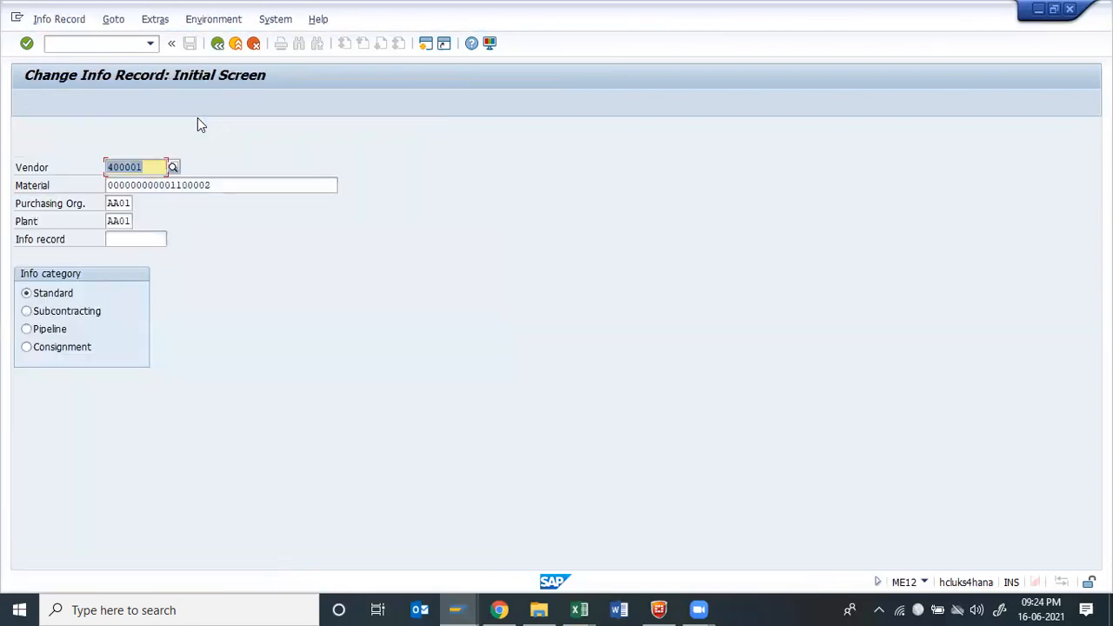
key(Return)
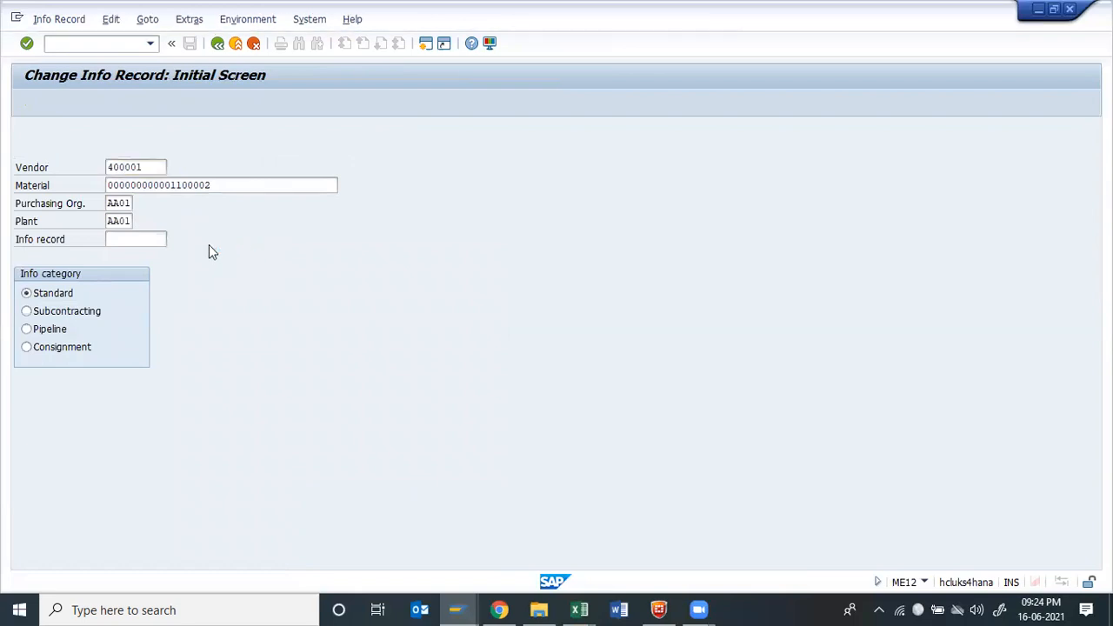
click(83, 108)
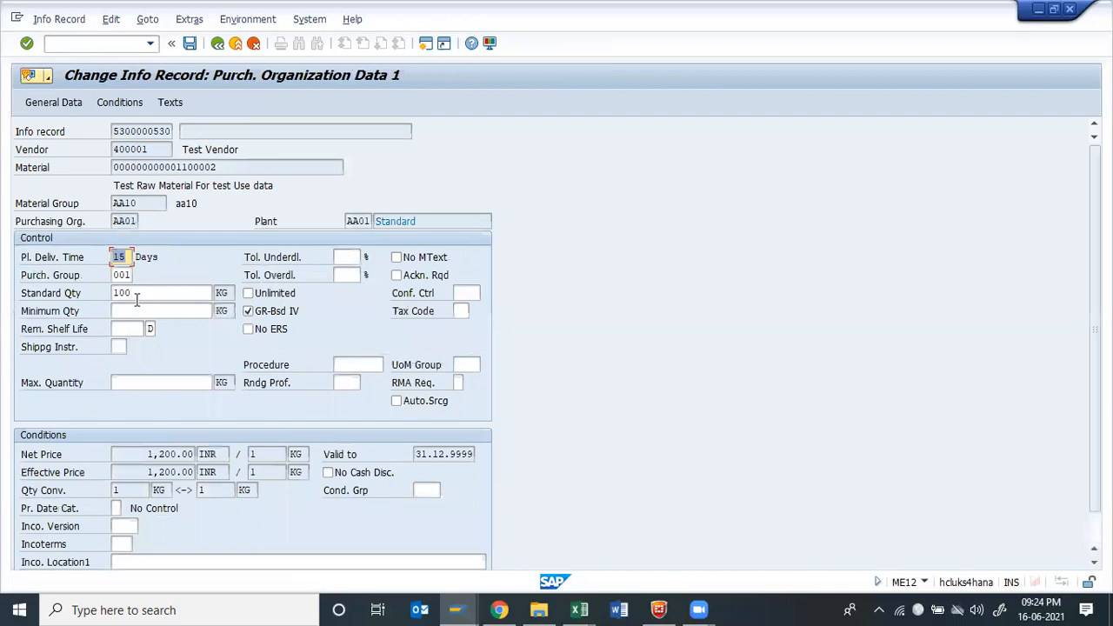
Set the info record's standard quantity to 110 KG, continue through Purchasing Organization Data 2 and save the change.
click(137, 295)
key(BackSpace)
key(BackSpace)
key(BackSpace)
text(110)
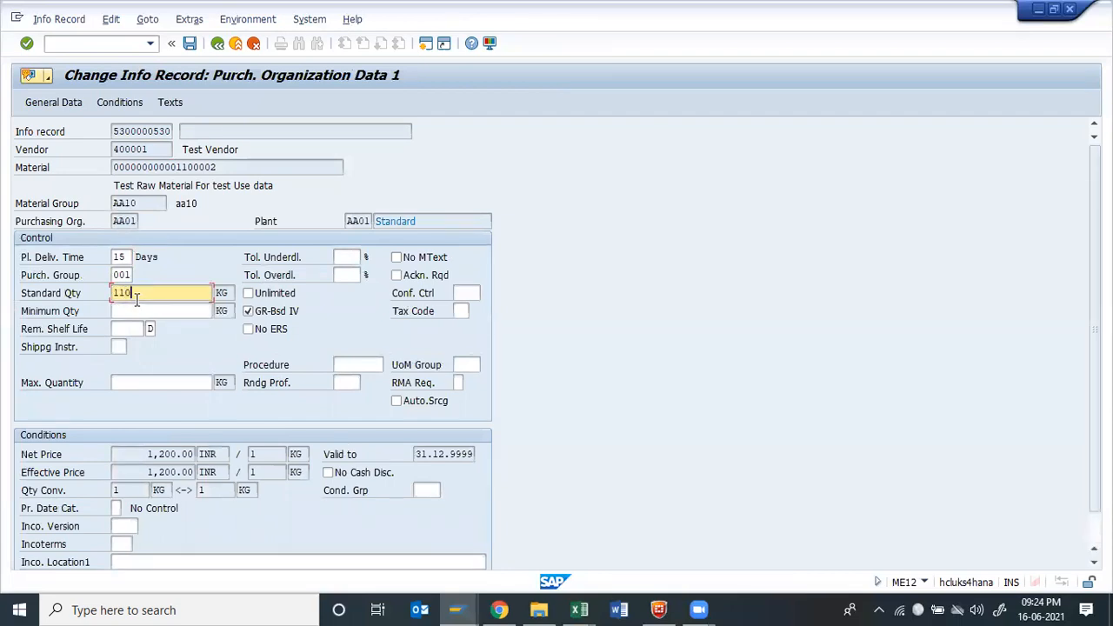
key(Return)
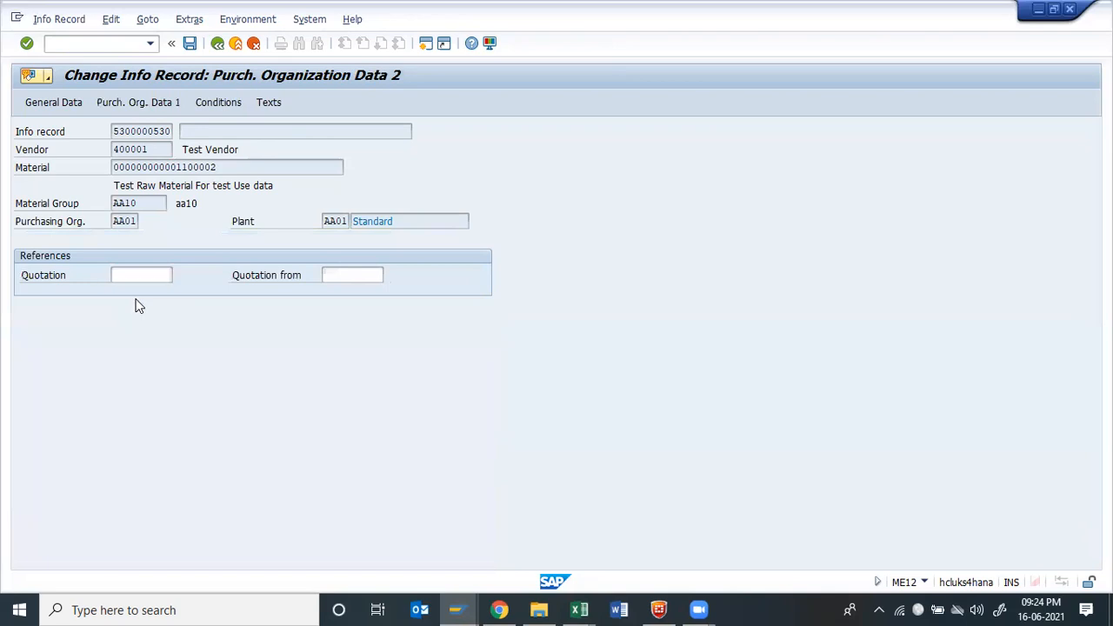
key(ctrl+s)
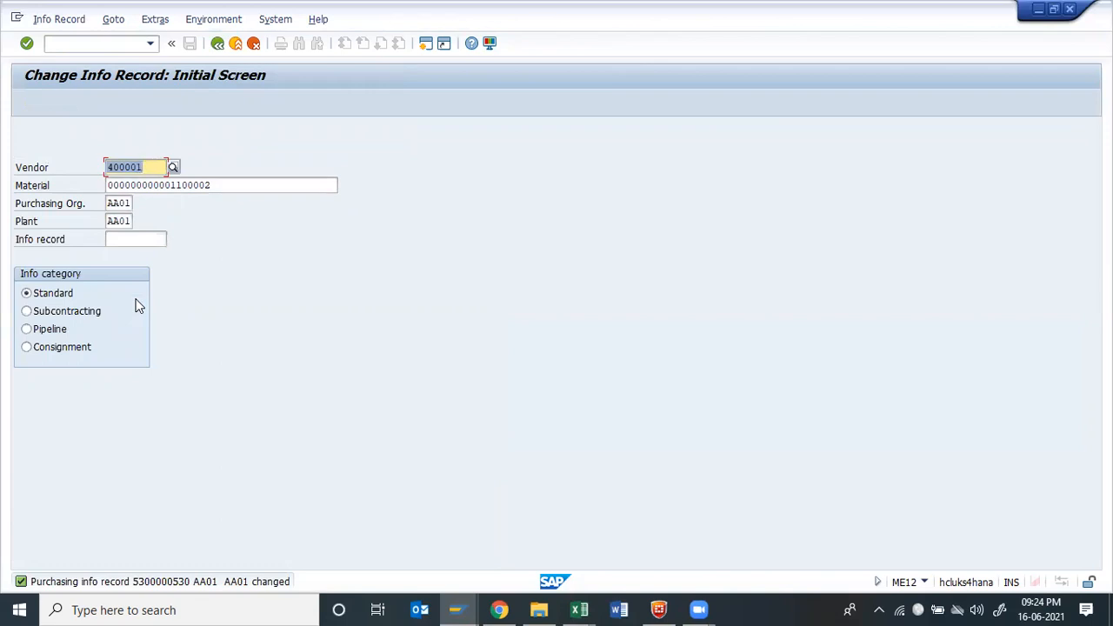
Leave ME12, view the info record's general data in ME13 and return to the SAP Easy Access menu.
key(F3)
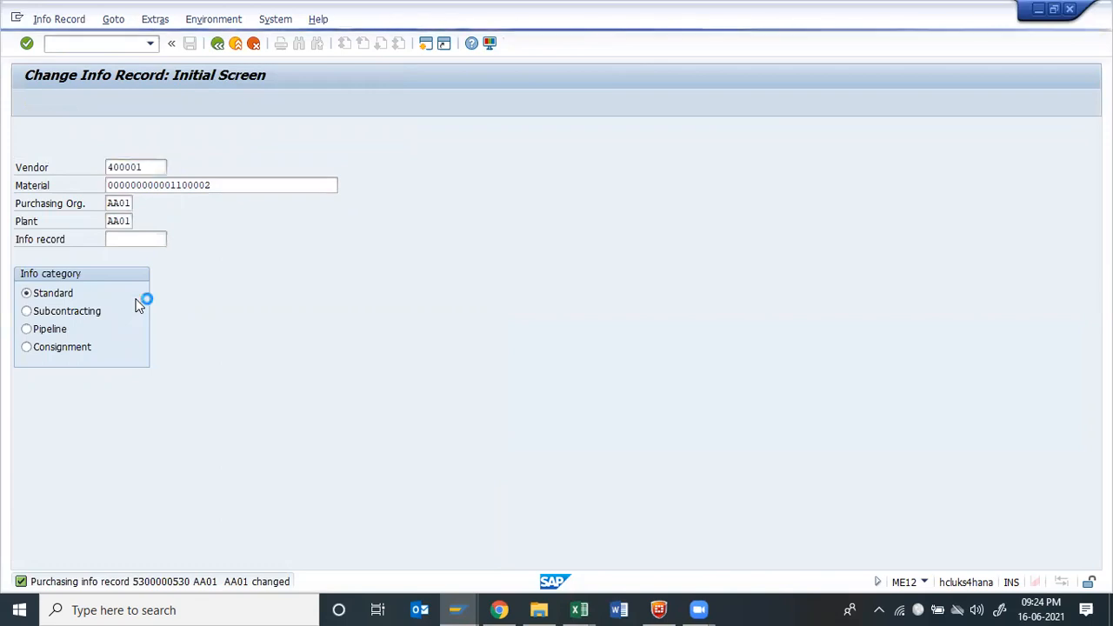
key(Down)
key(Return)
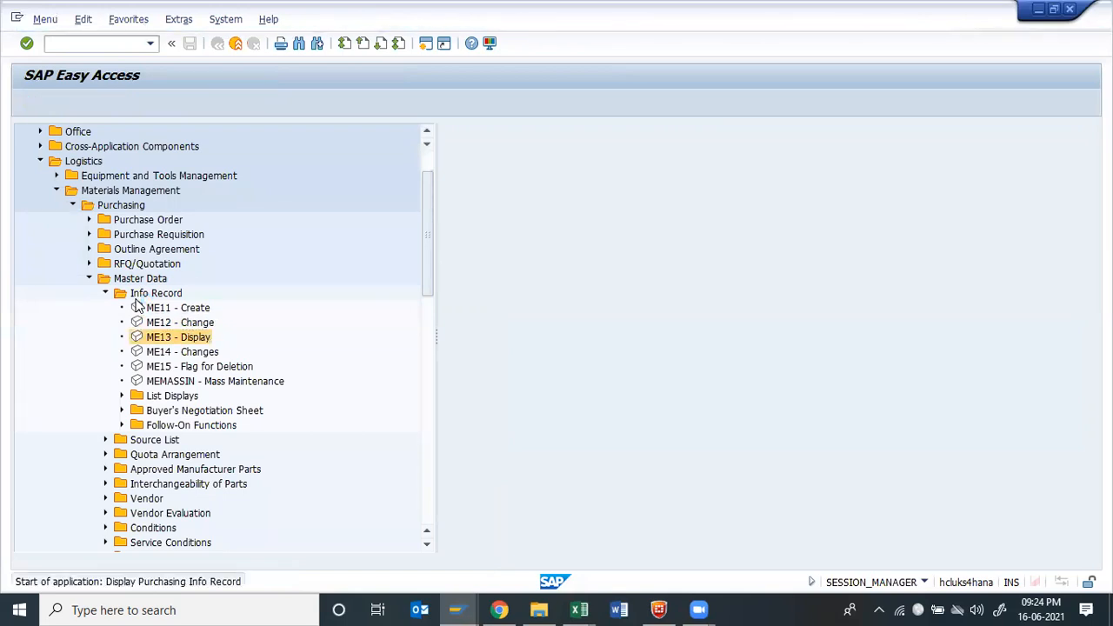
key(Return)
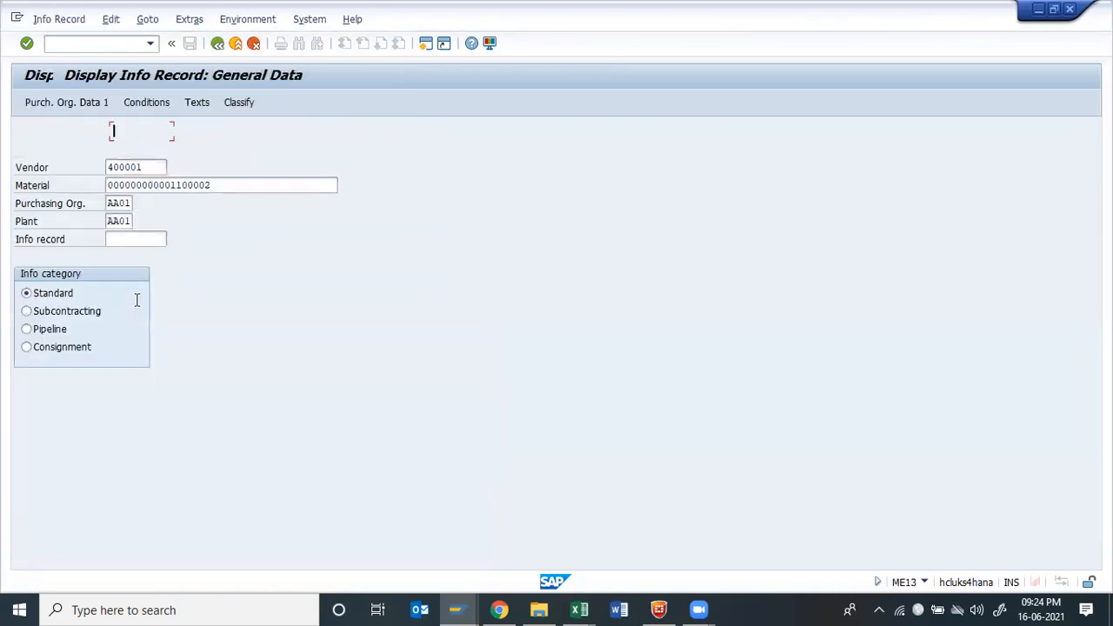
key(Return)
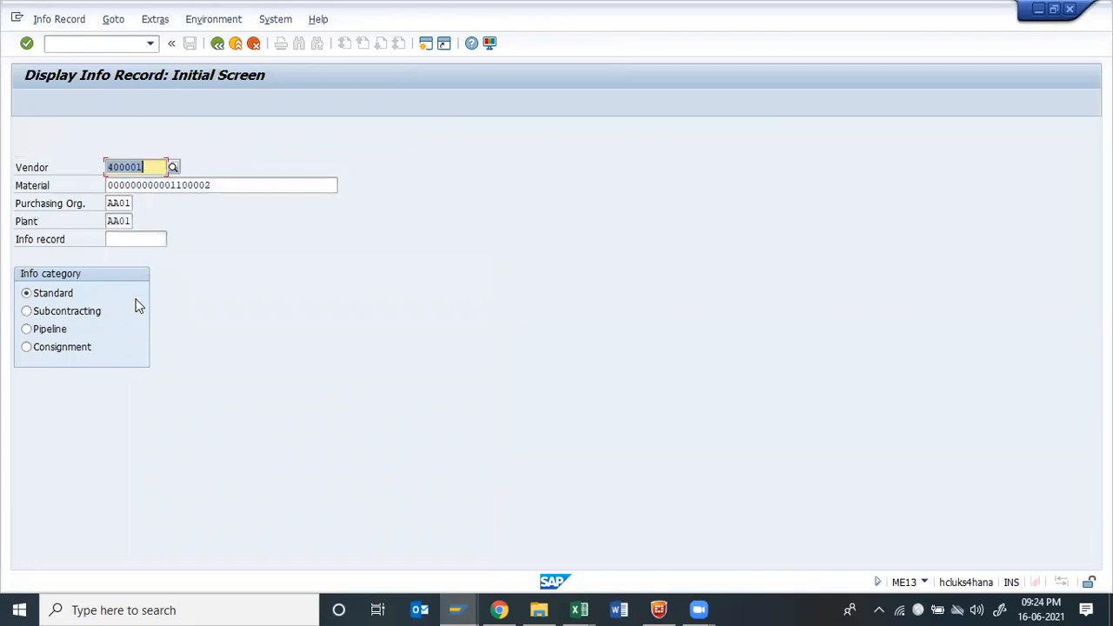
key(F3)
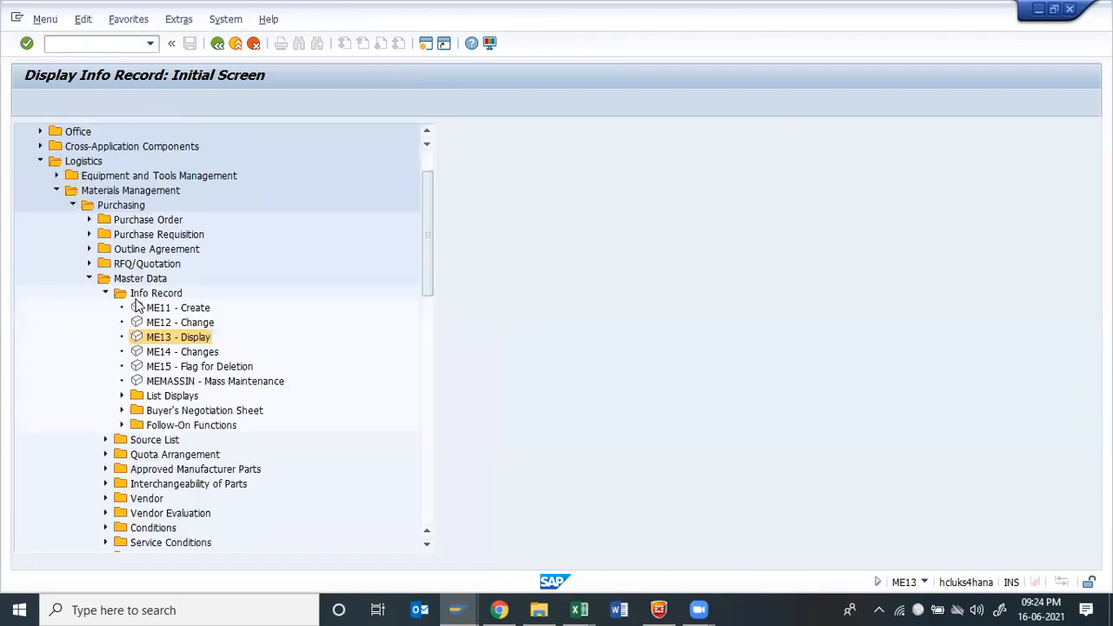
Run ME14 for the info record with purchasing organization AA01, info category 0 and plant AA01 to list its changes.
key(Down)
key(Return)
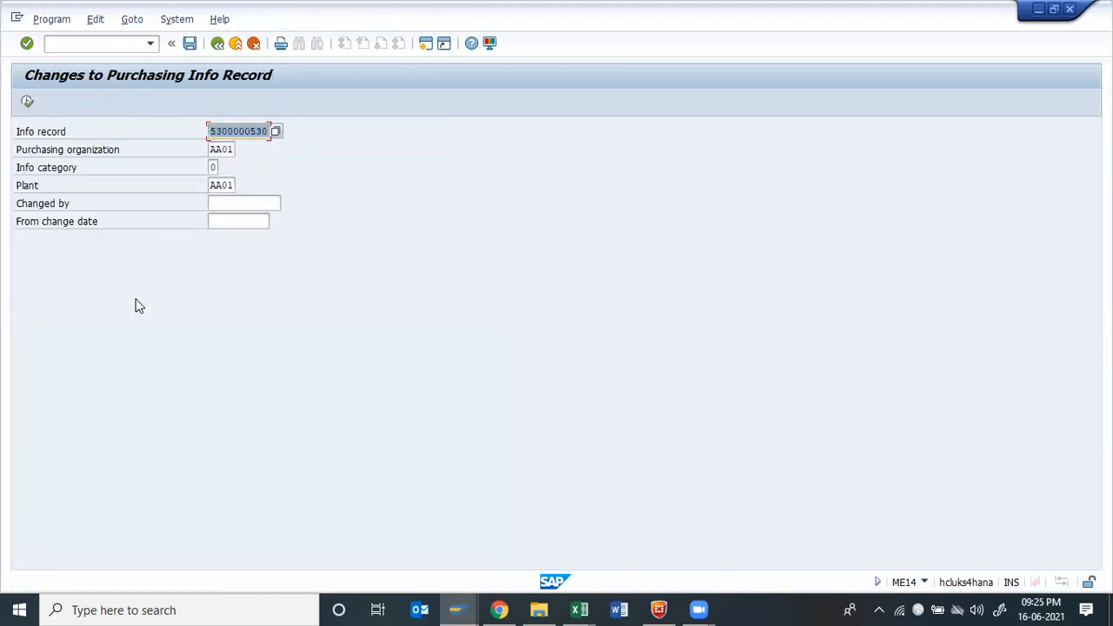
key(F8)
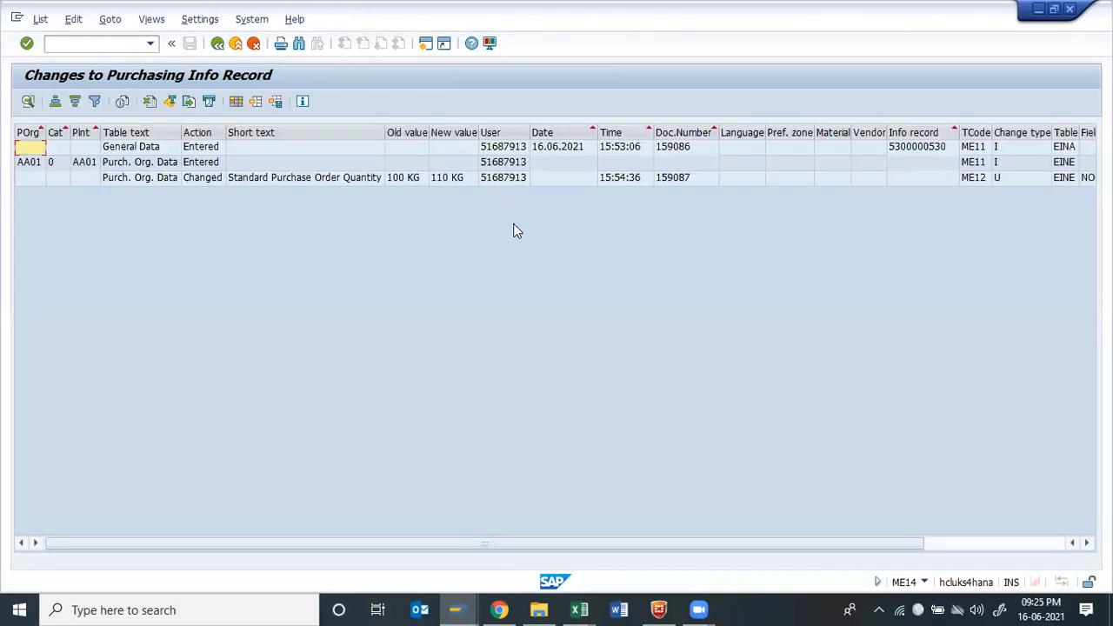
Examine the possible values of the change type for the General Data entry and close the value list.
scroll(818, 188, right, 2)
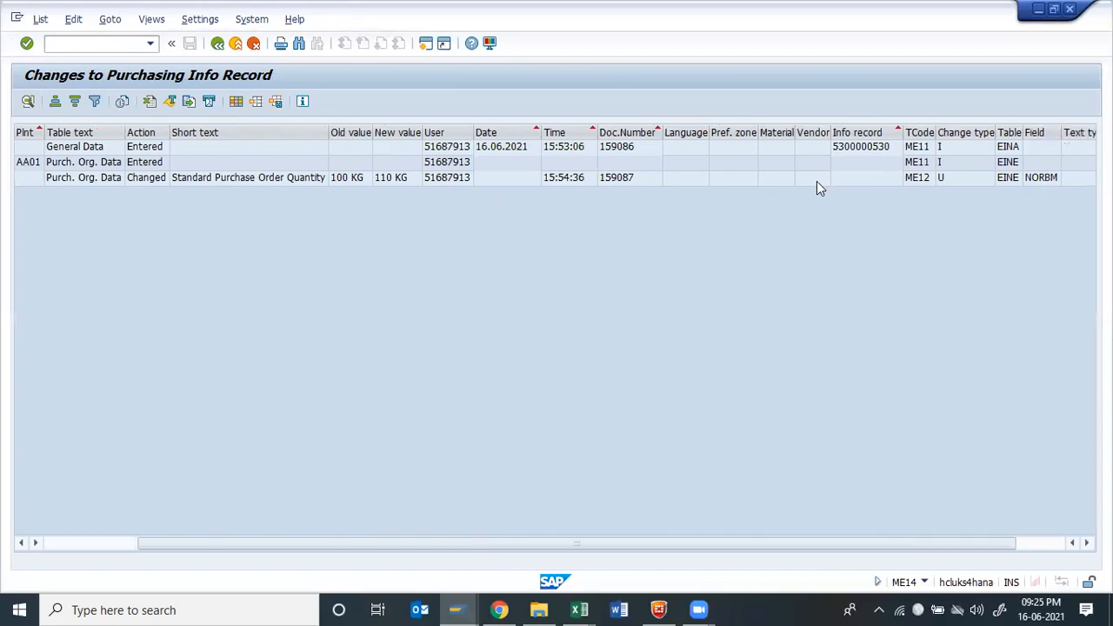
click(945, 152)
click(990, 150)
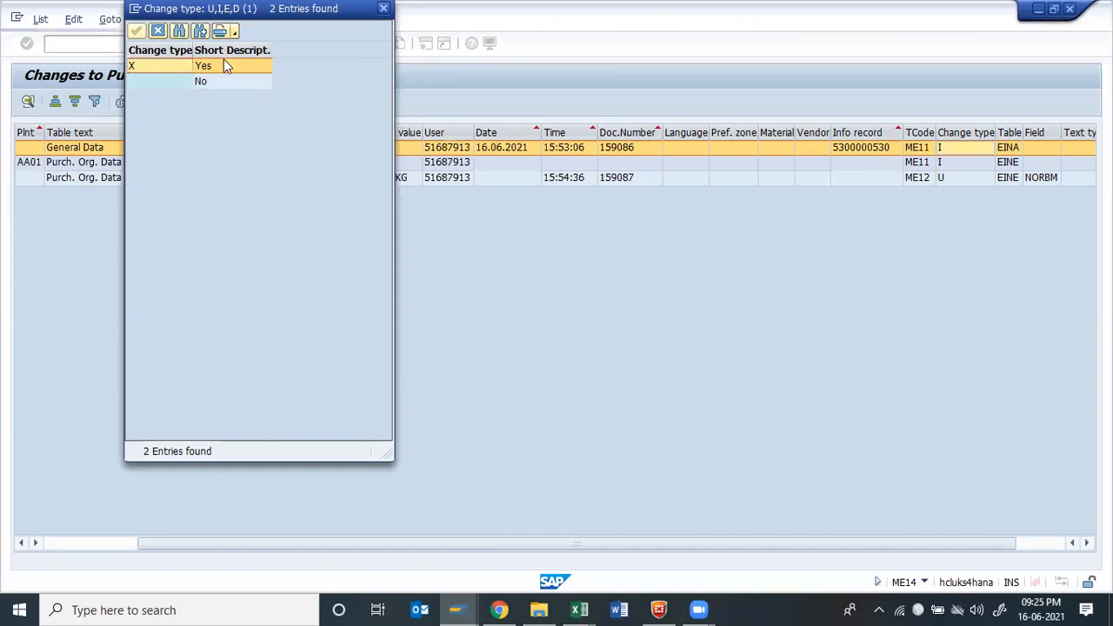
double_click(224, 66)
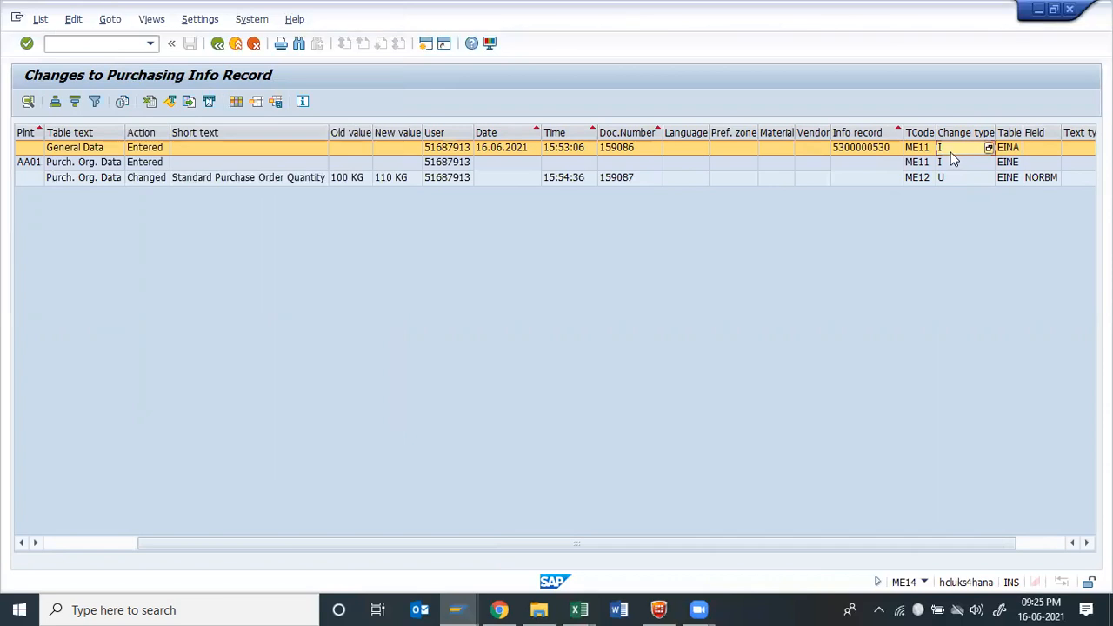
click(989, 148)
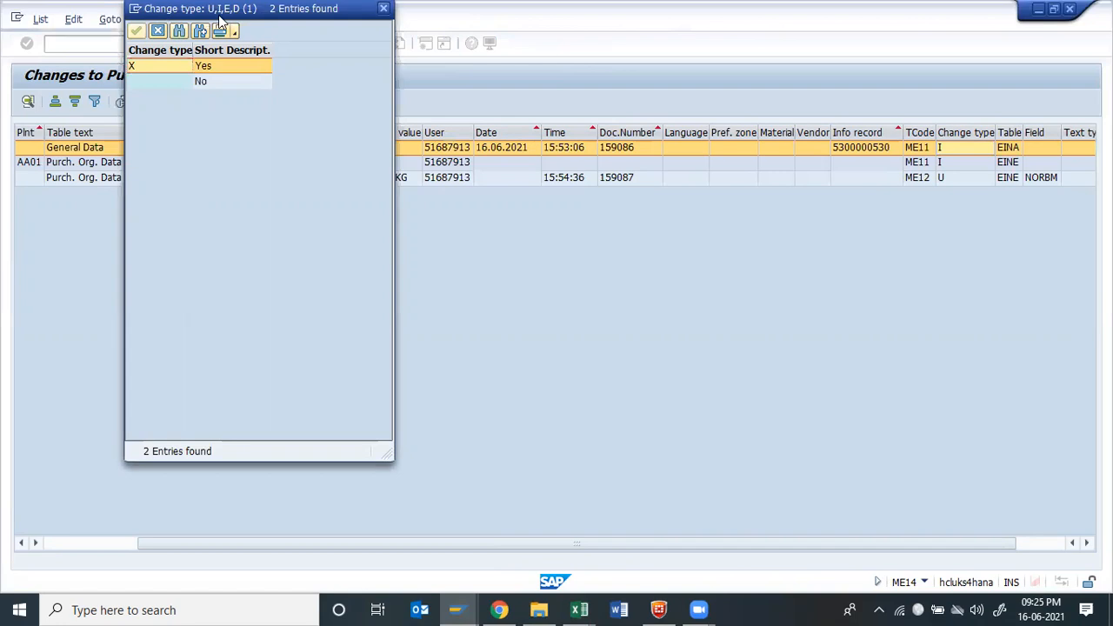
click(384, 9)
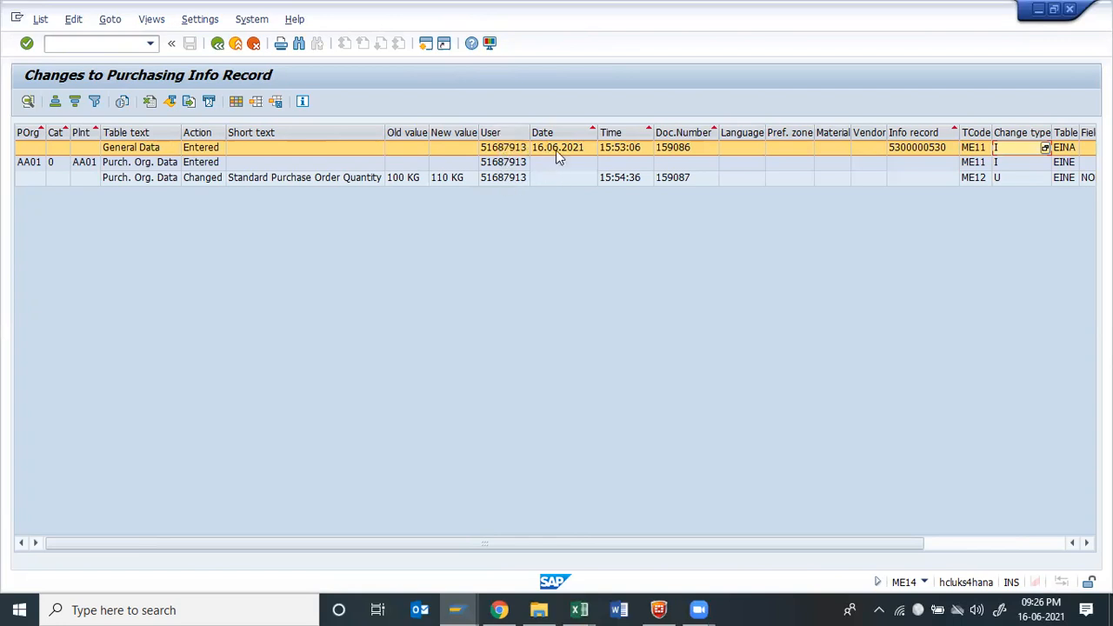
Examine the document numbers, info record and table columns of the creation and change entries.
click(671, 151)
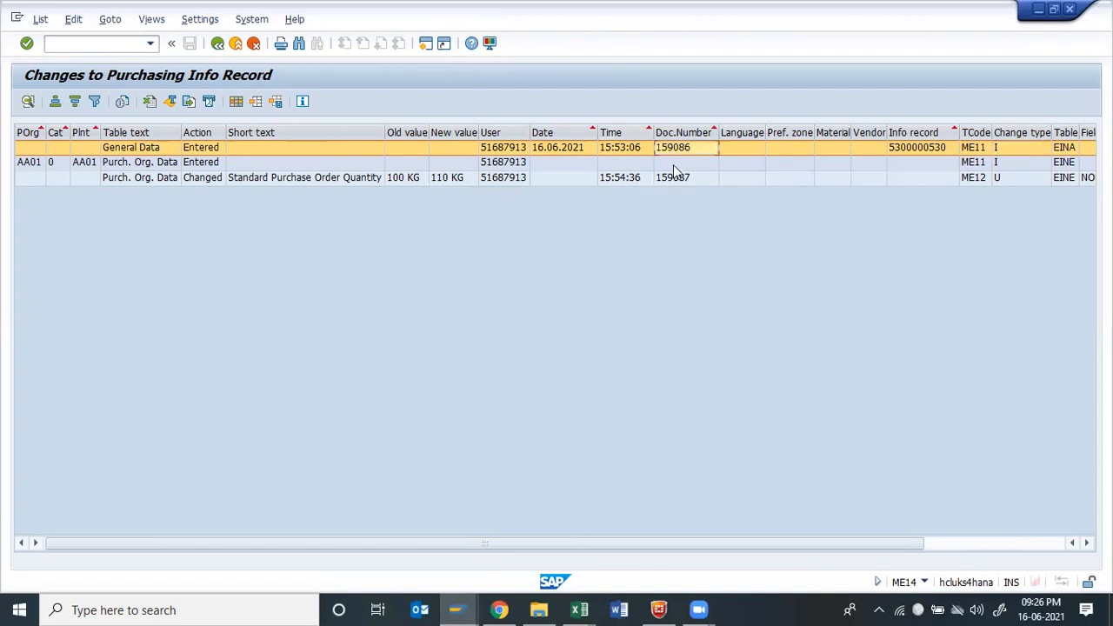
click(679, 180)
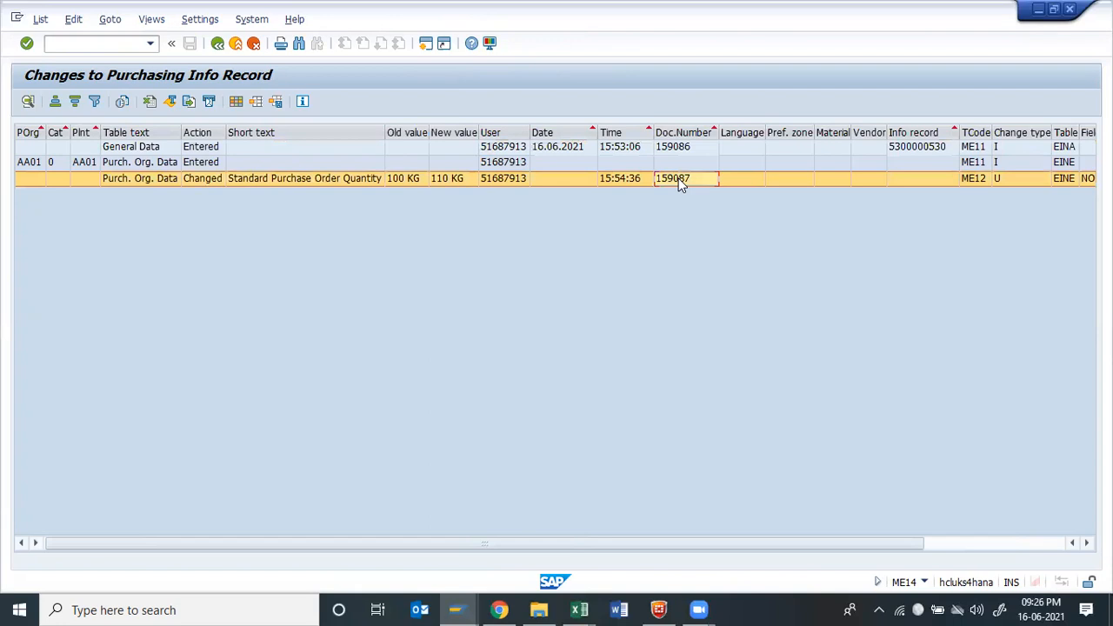
scroll(679, 180, right, 2)
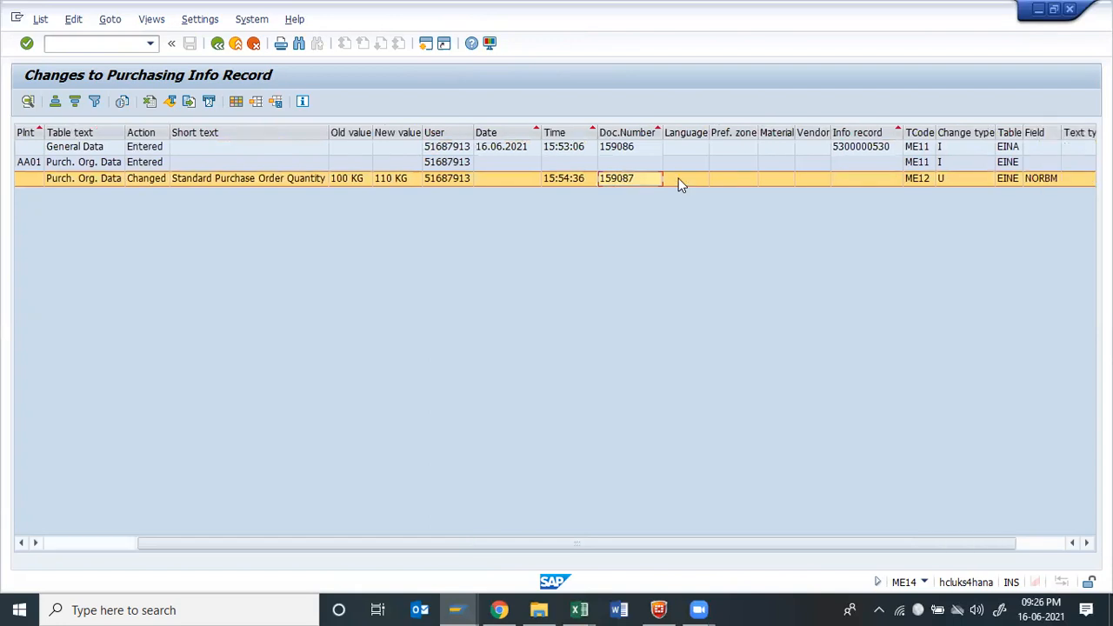
click(843, 145)
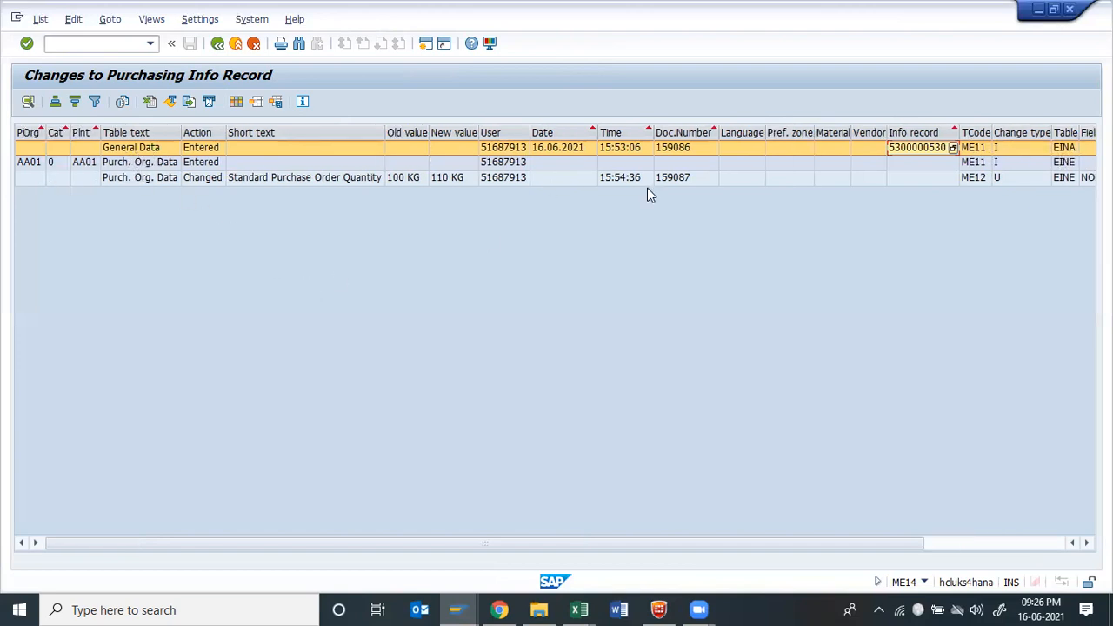
scroll(648, 191, right, 2)
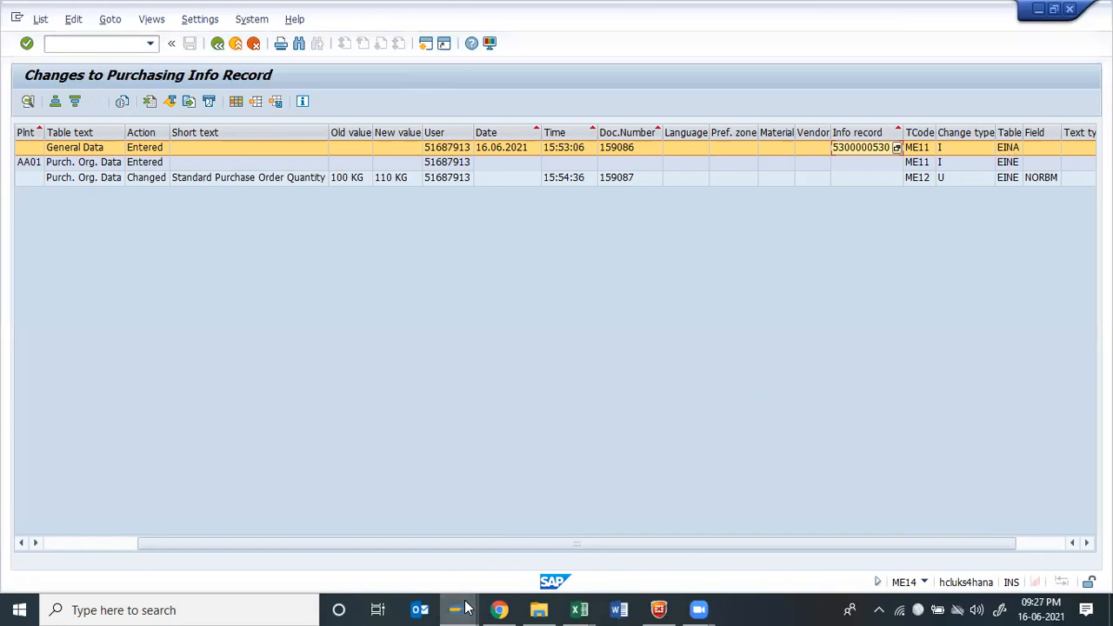
Switch to the Materials List session, return to its SAP Easy Access menu and start transaction SE16N.
mouse_move(466, 607)
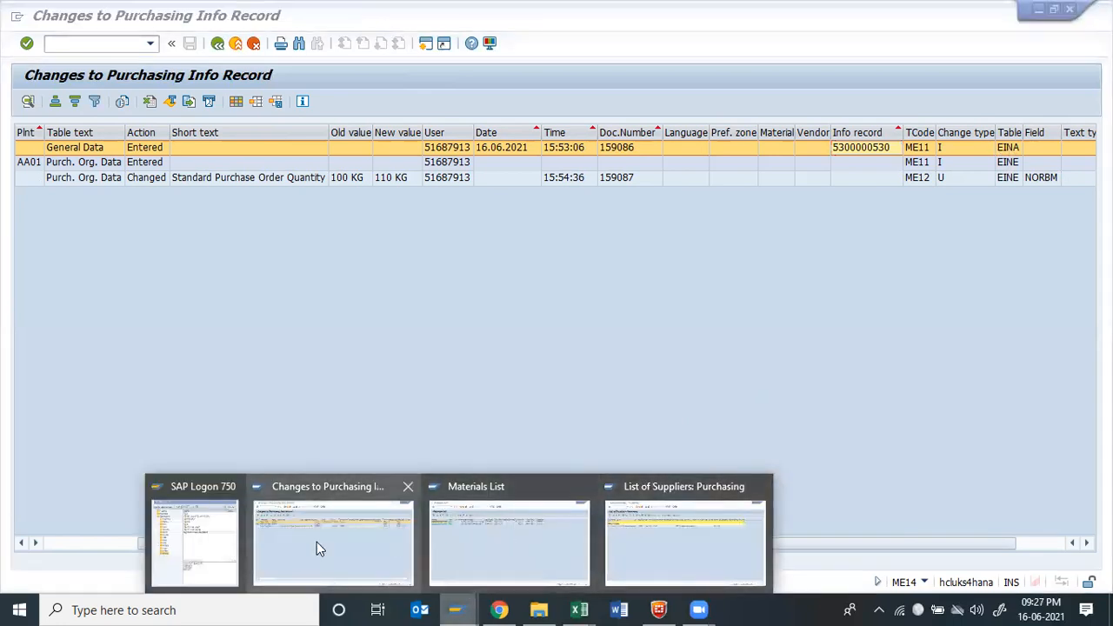
click(461, 552)
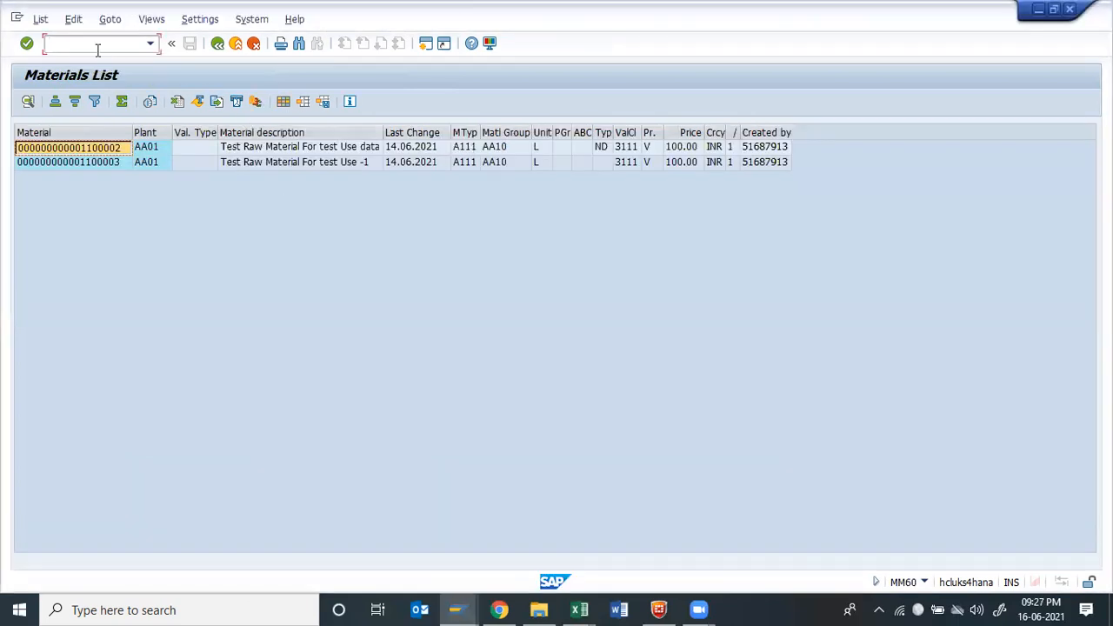
text(/nmm60)
key(Return)
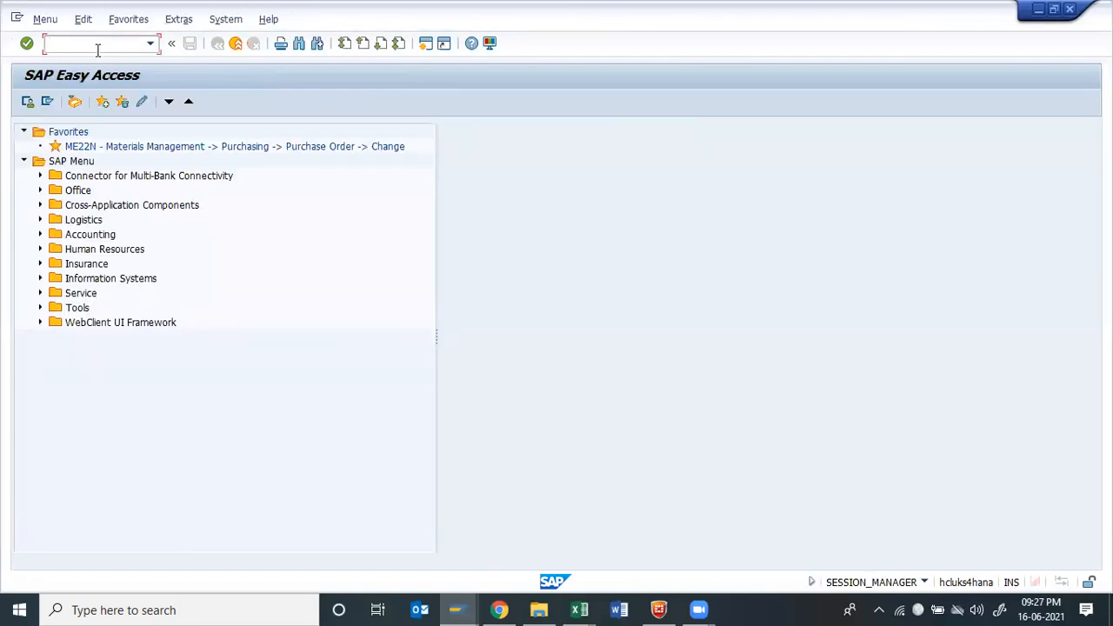
key(Return)
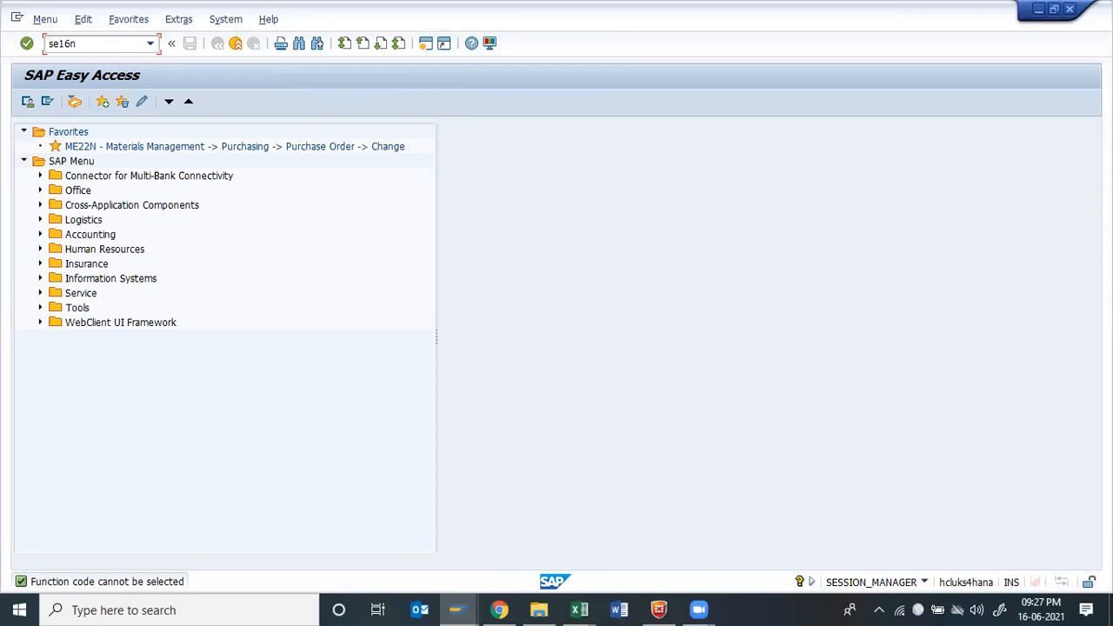
key(Return)
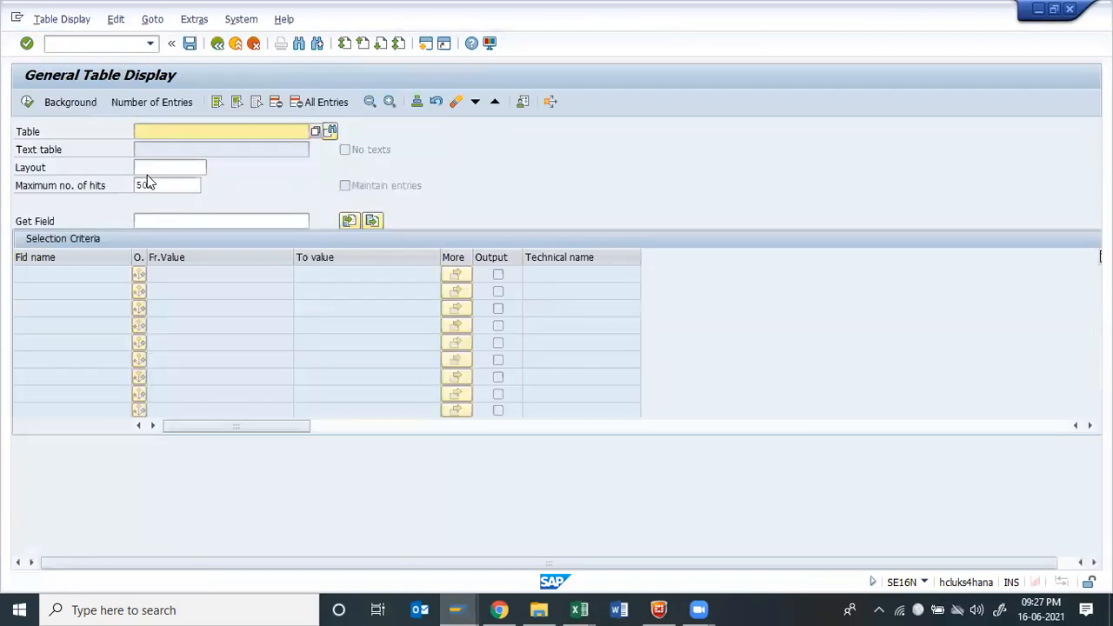
Look up the General Data entry's table name in the ME14 change list and load table EINA in SE16N.
key(alt+Tab)
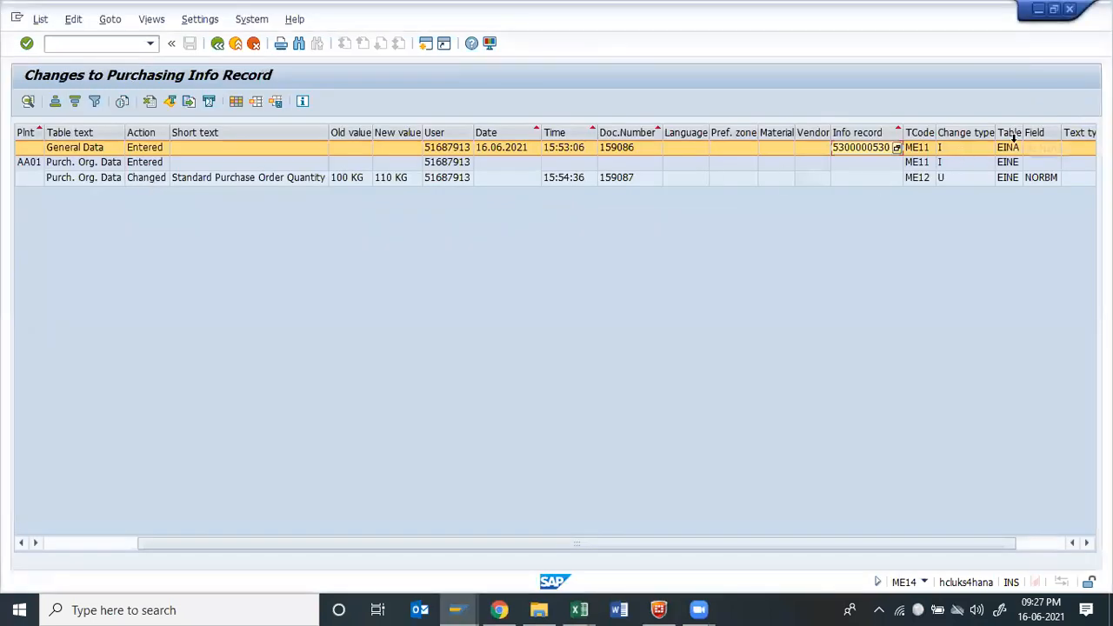
click(1011, 149)
key(alt+Tab)
text(ei)
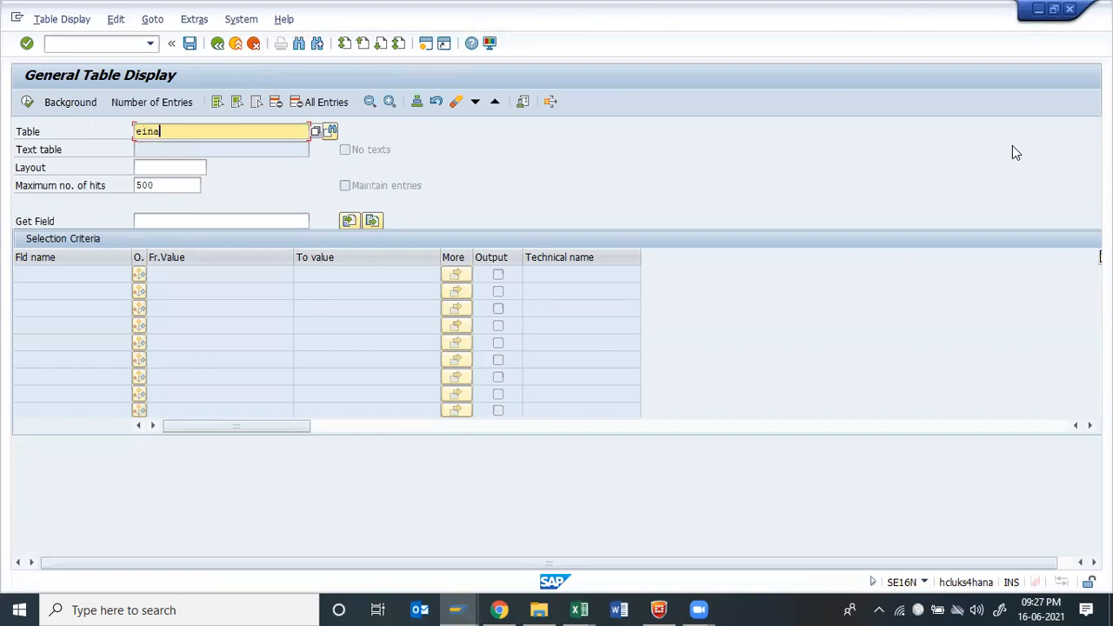
text(na)
key(Return)
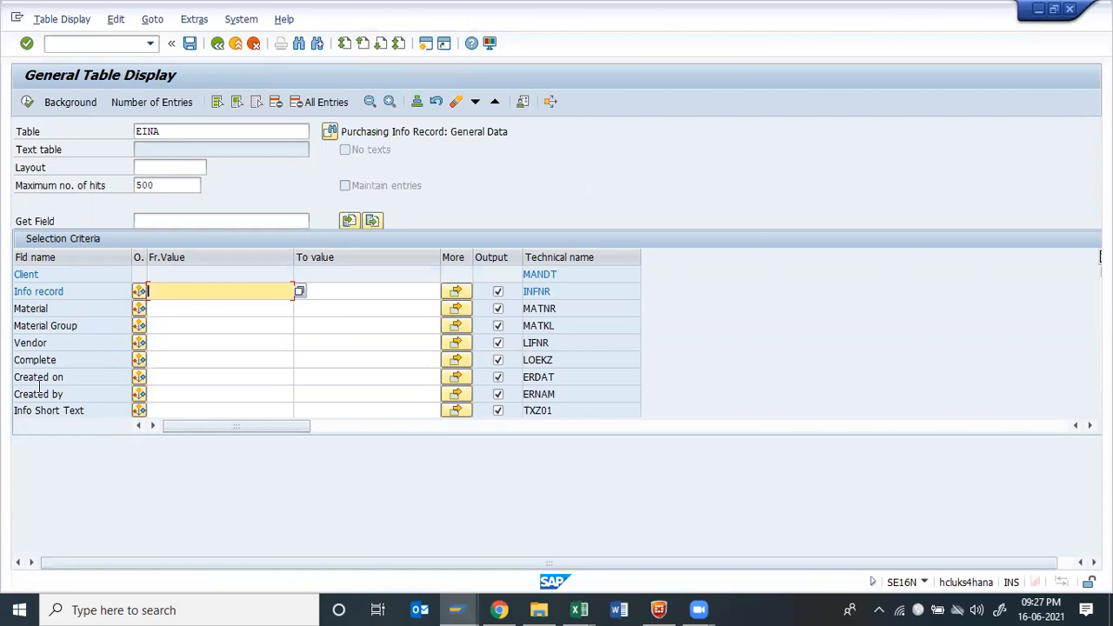
Restrict the EINA selection to entries created on 16.06.2021 and run the table display.
click(180, 373)
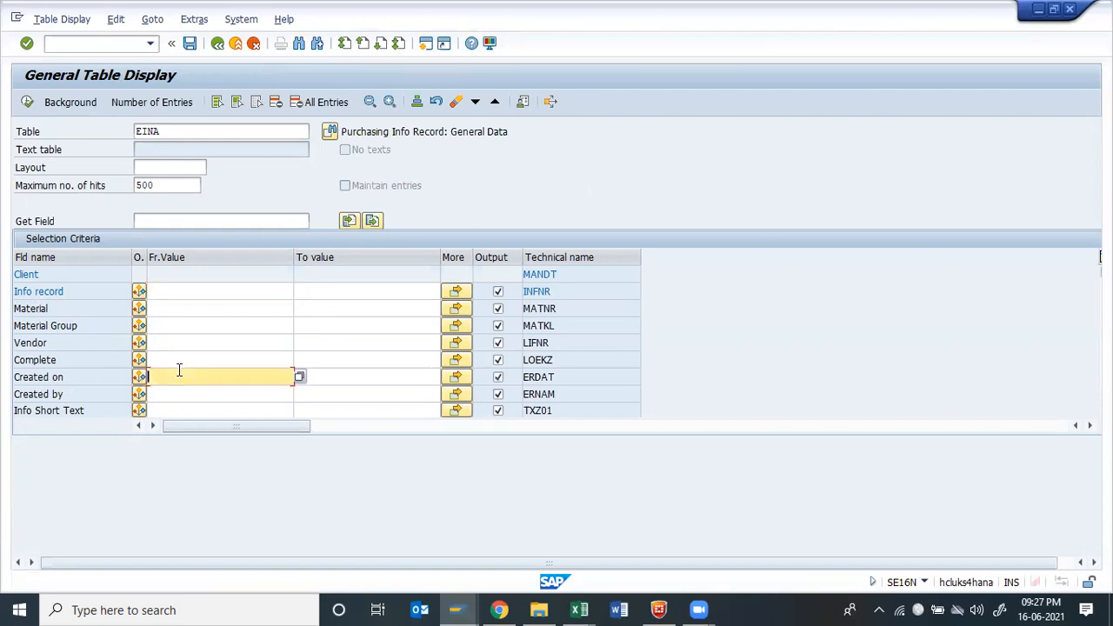
text(16)
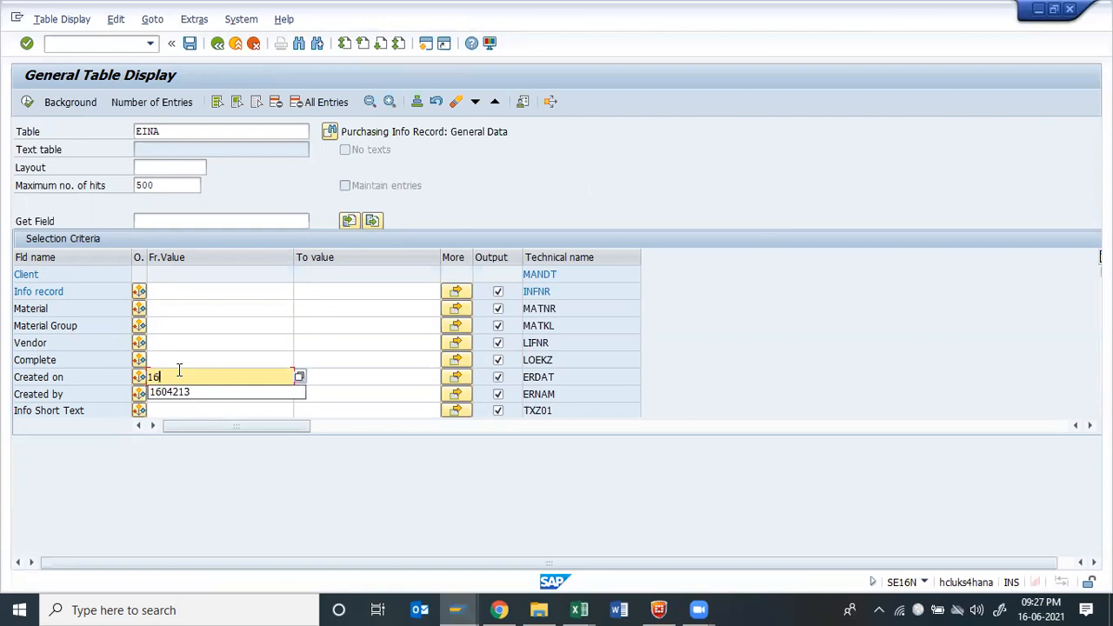
text(062021)
key(Return)
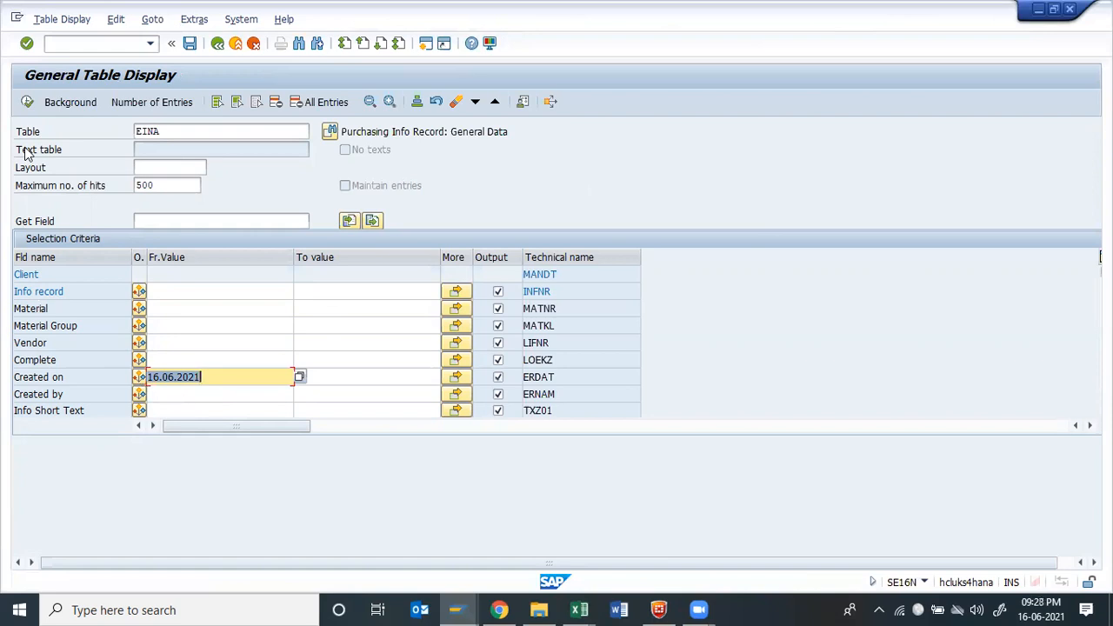
click(27, 102)
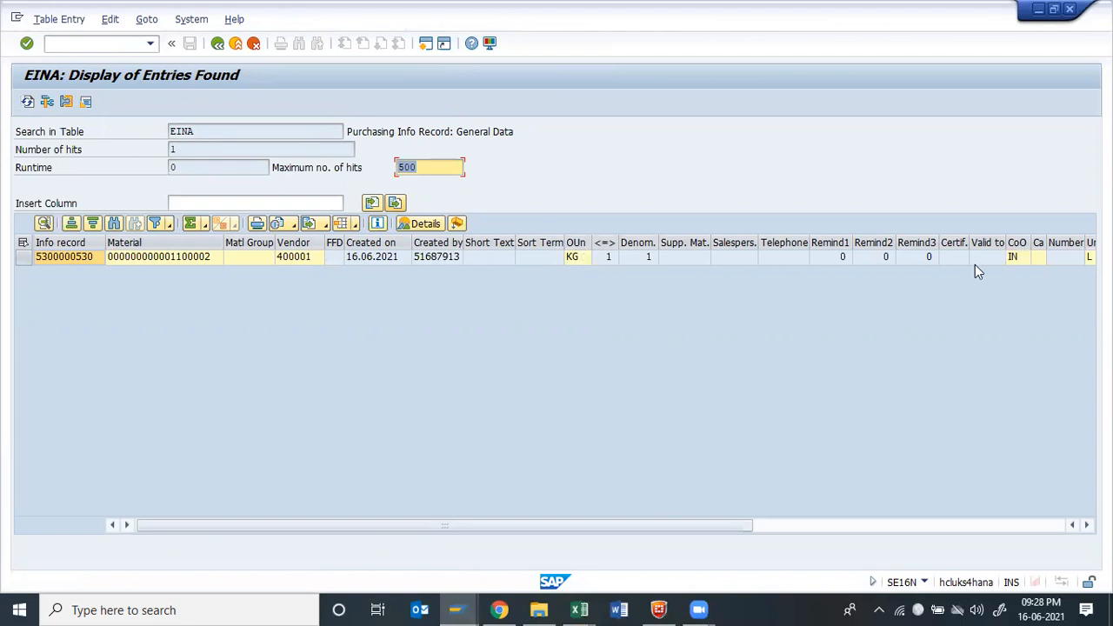
Examine the remaining columns of the EINA entry and return to the table selection.
scroll(974, 264, right, 3)
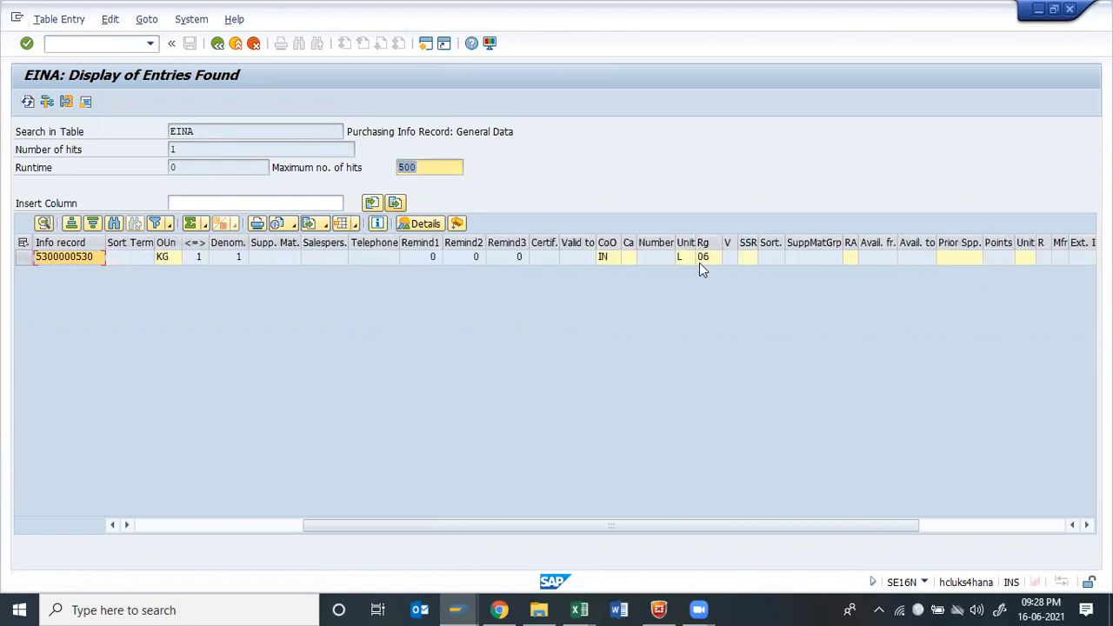
scroll(725, 258, right, 3)
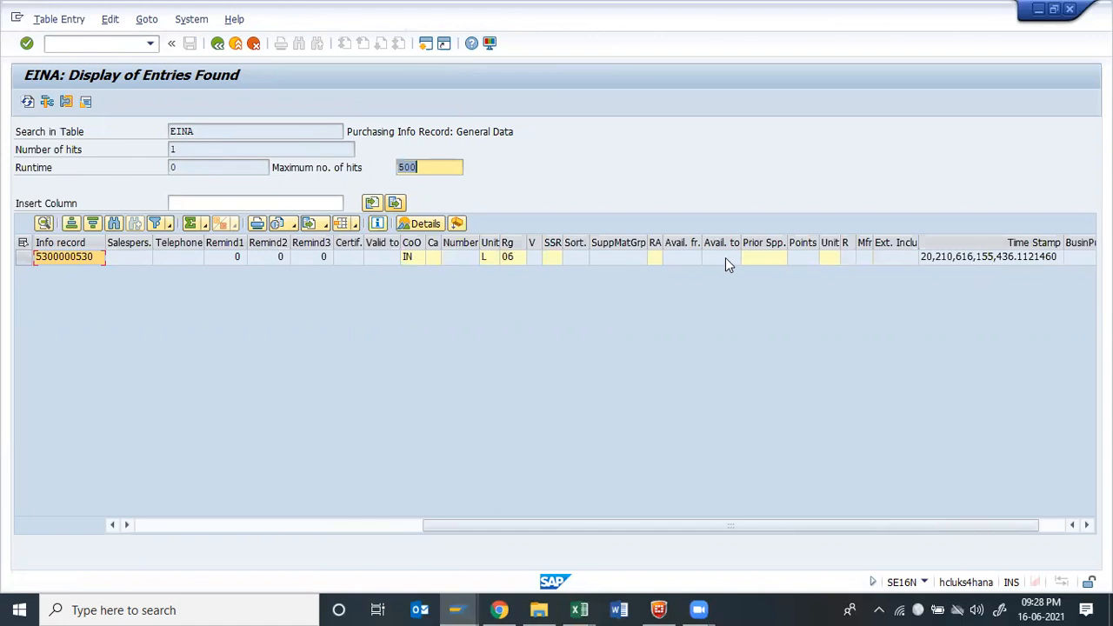
key(F3)
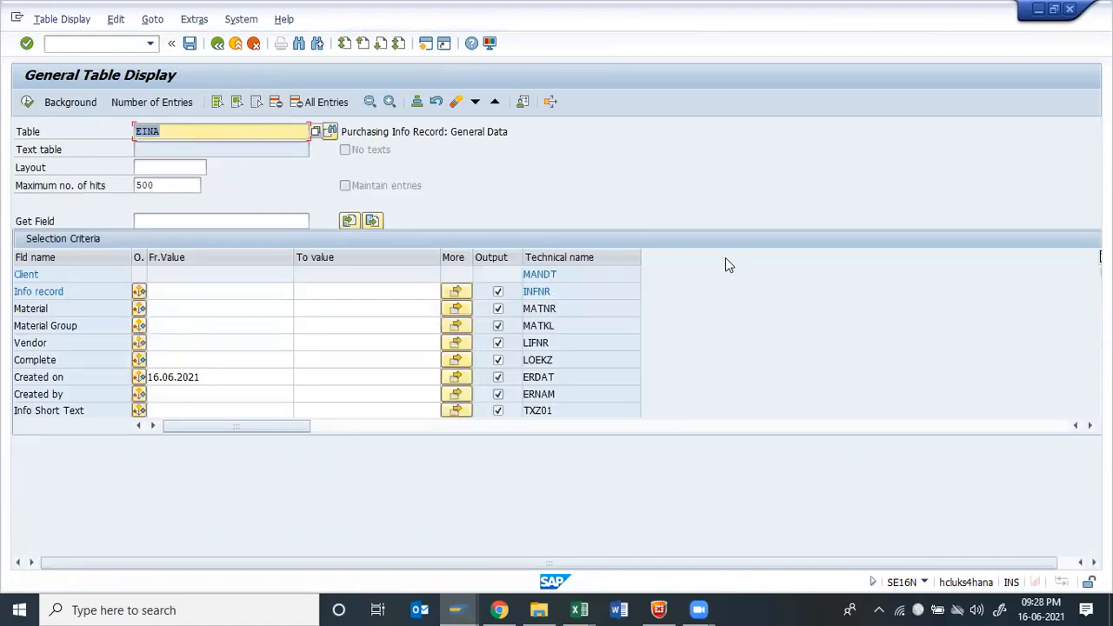
Check the table name of the purchasing organization entries in the ME14 change list and load table EINE in SE16N.
key(alt+Tab)
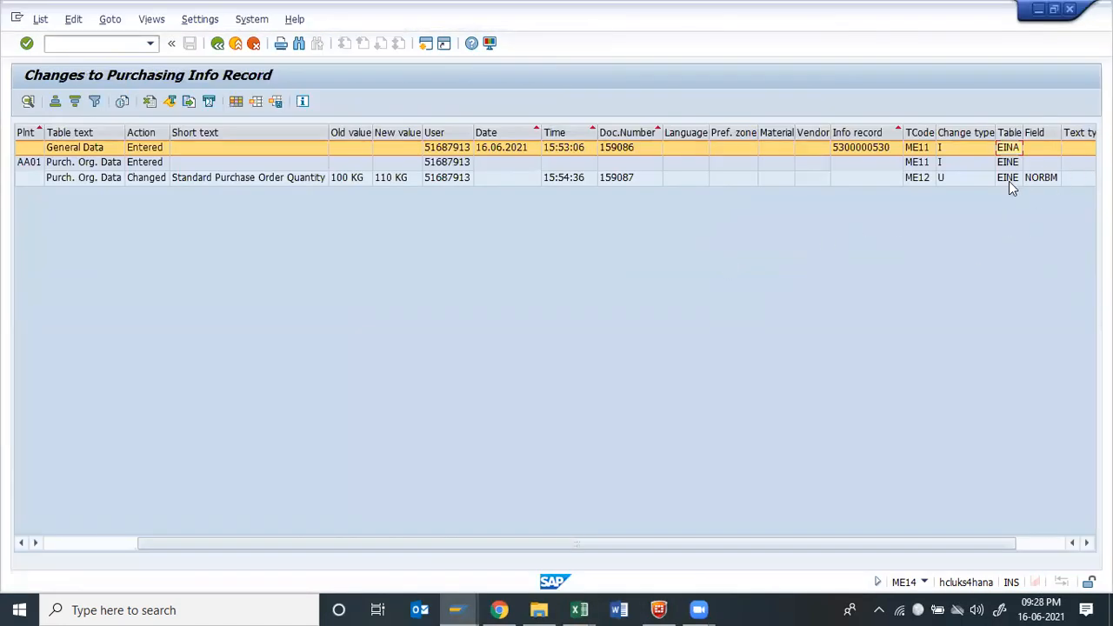
key(alt+Tab)
key(BackSpace)
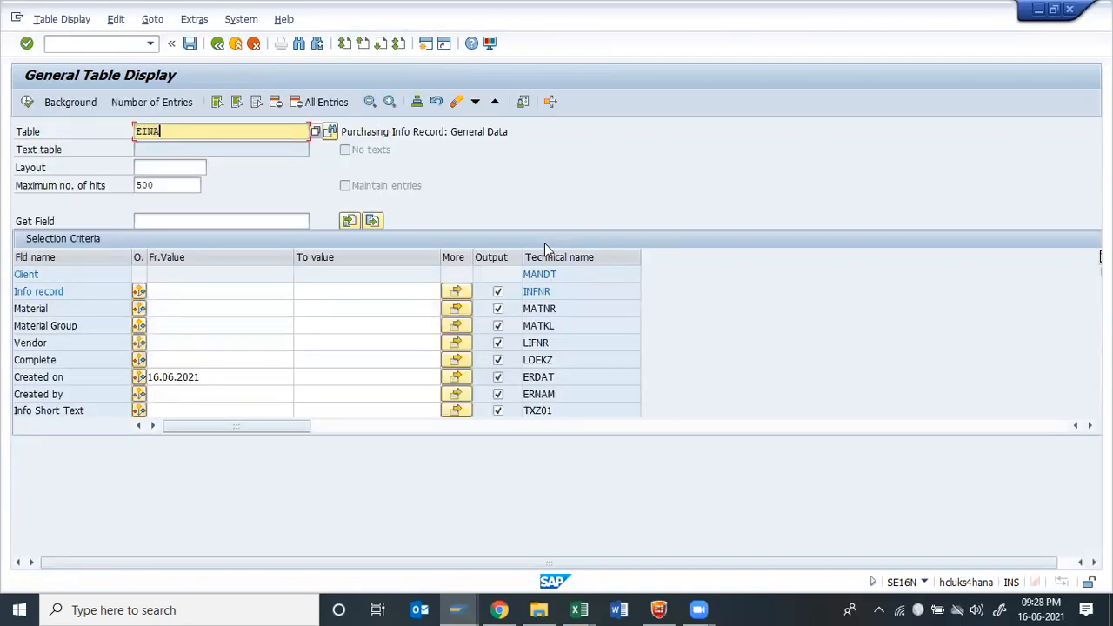
text(E)
key(Return)
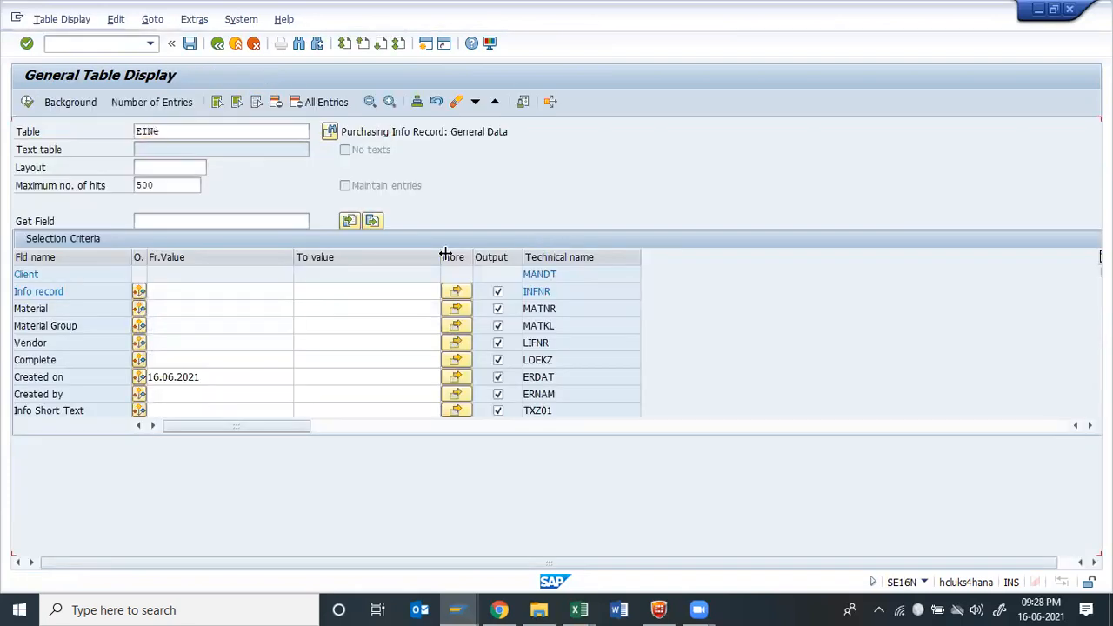
click(189, 288)
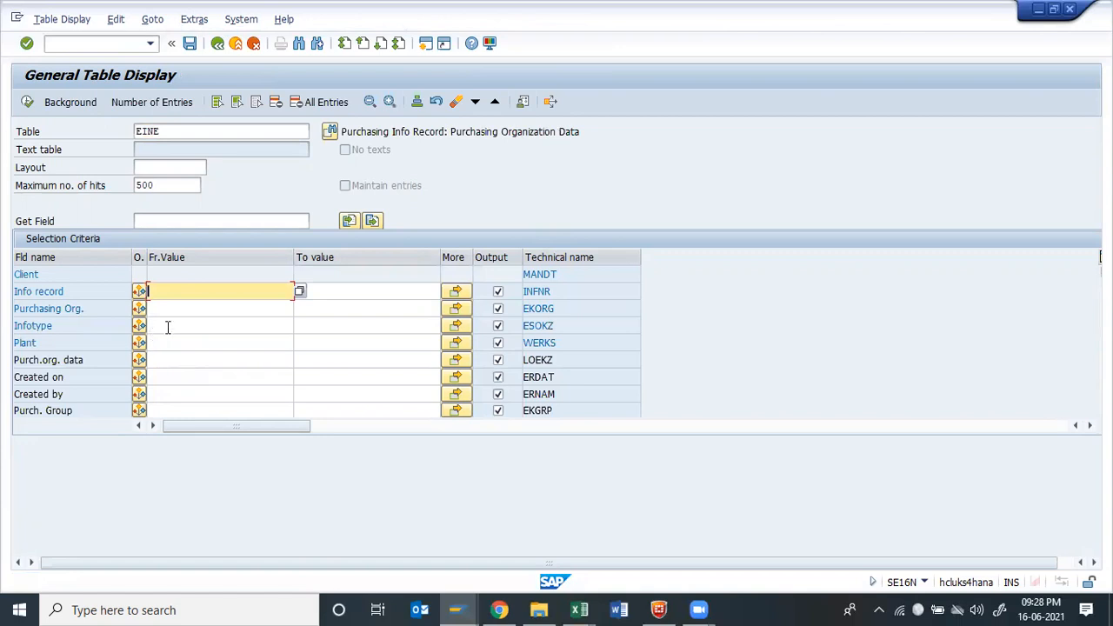
Restrict the EINE selection to entries created on 16.06.2021 and run the table display.
click(176, 380)
key(Down)
key(Up)
key(Up)
key(Up)
key(Up)
key(Up)
key(Up)
key(Down)
key(Down)
key(Down)
key(Down)
key(Down)
key(Down)
key(Up)
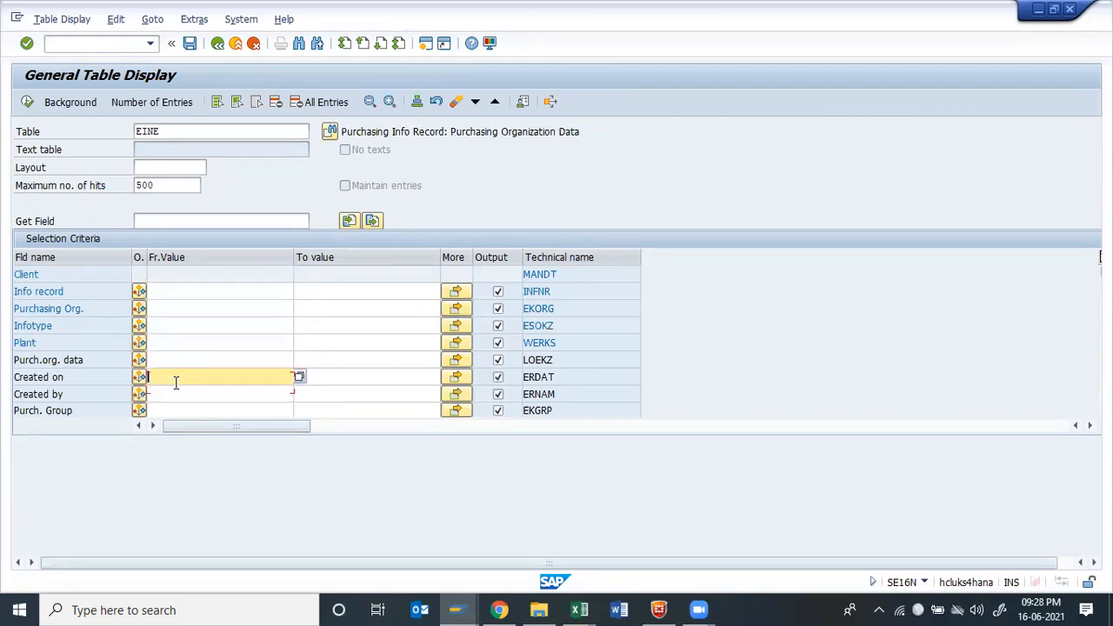
click(176, 383)
key(Return)
key(Return)
key(F8)
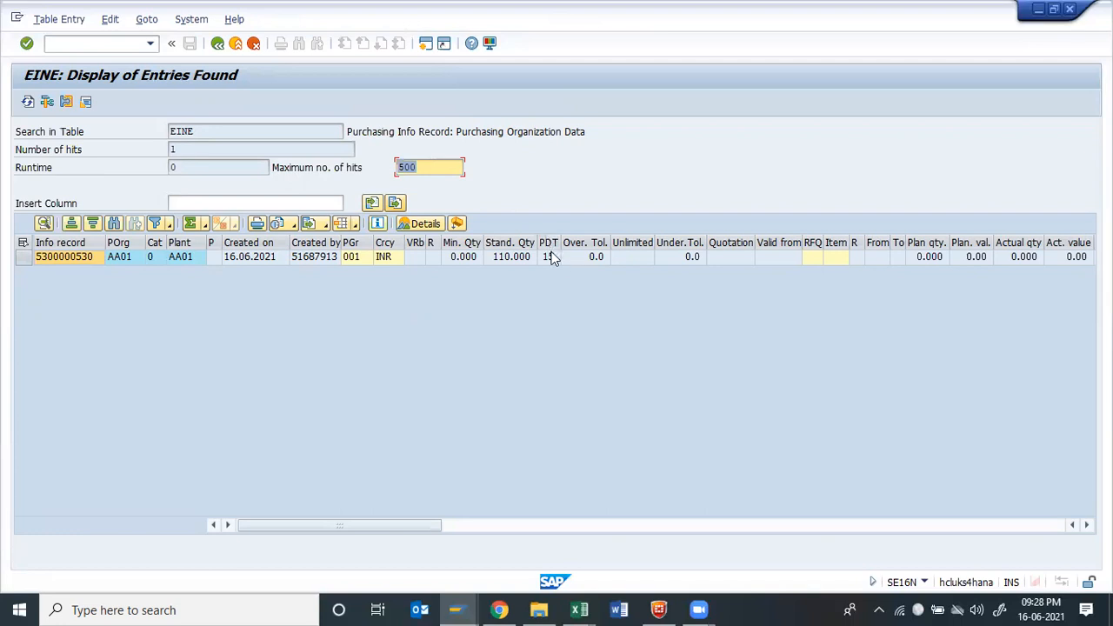
Examine the EINE entry's columns through to the lead time fields and return to the table selection.
scroll(803, 279, right, 4)
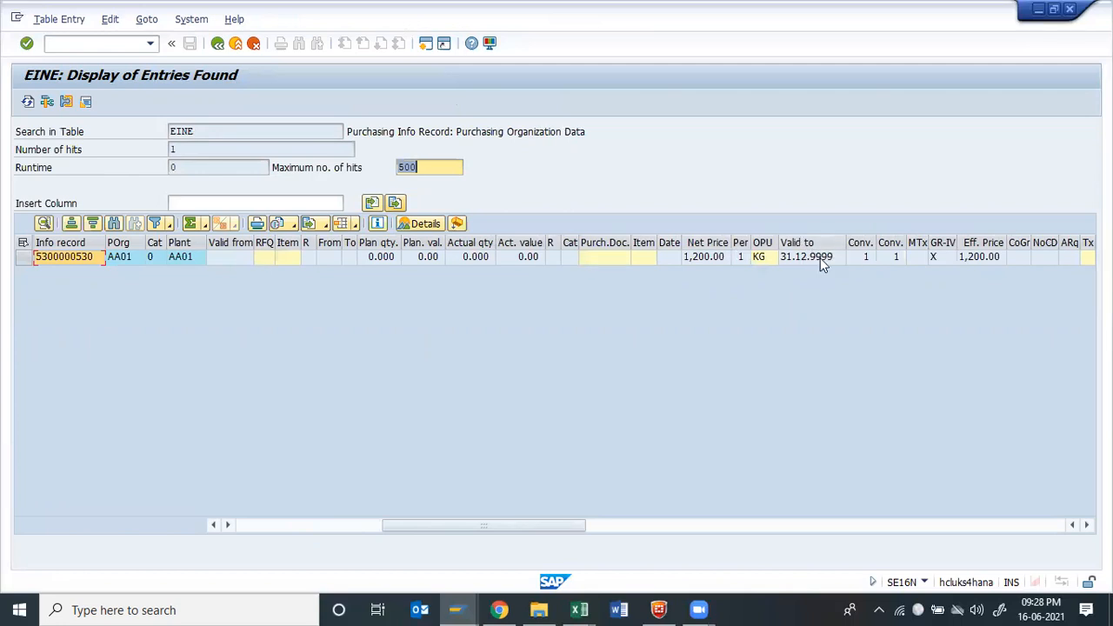
scroll(820, 258, right, 6)
scroll(821, 257, right, 6)
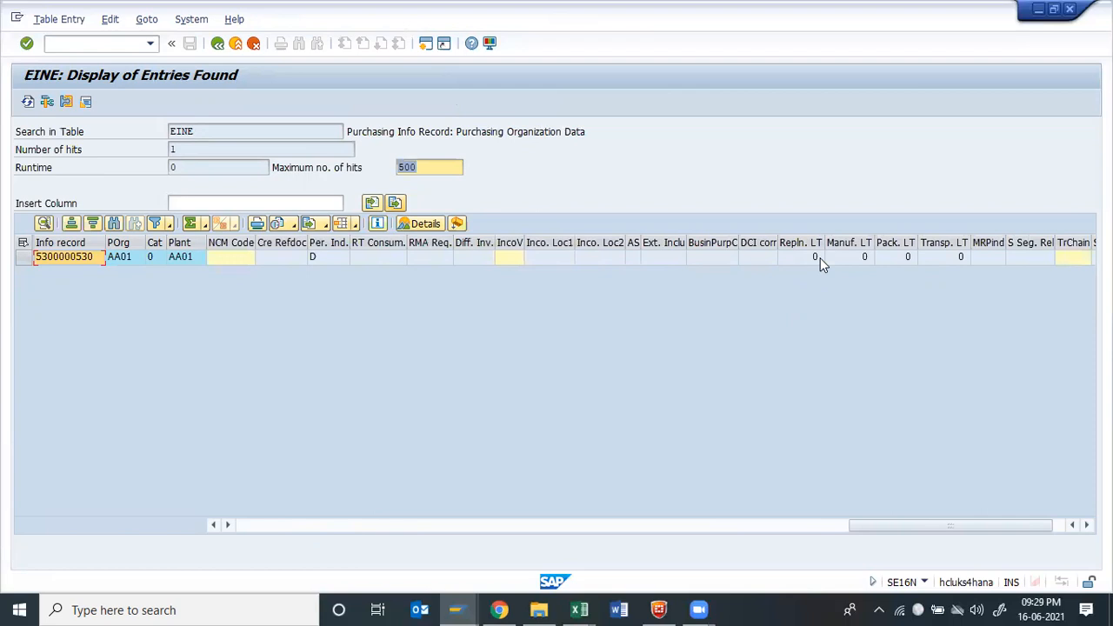
key(F3)
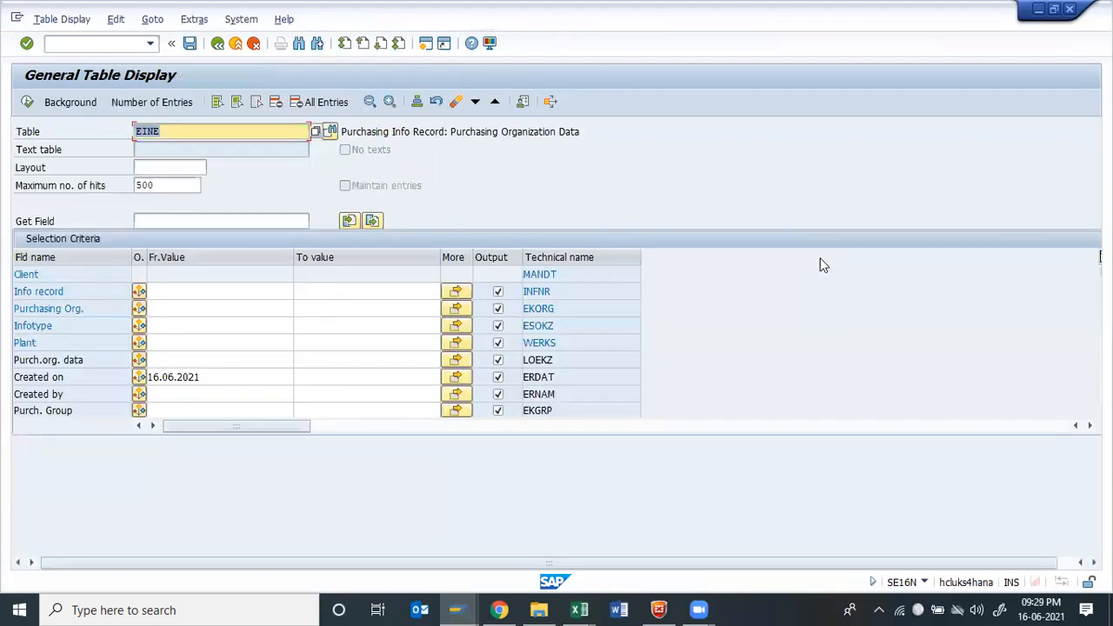
Switch back to the ME14 change list session and return to its SAP Easy Access menu.
key(alt+Tab)
key(Tab)
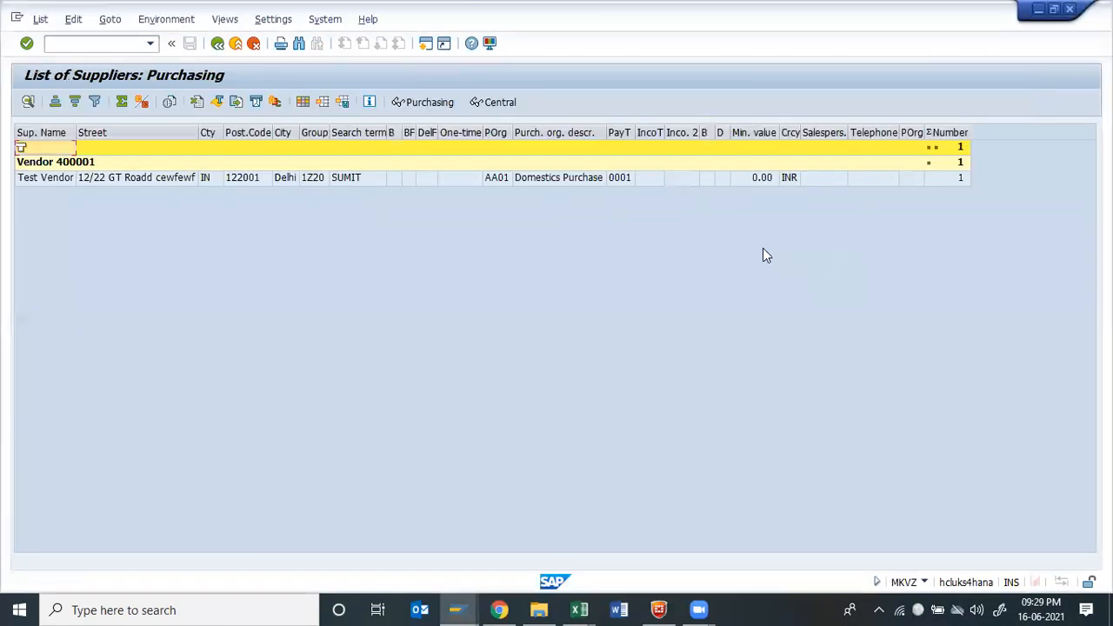
key(alt+Tab)
key(Tab)
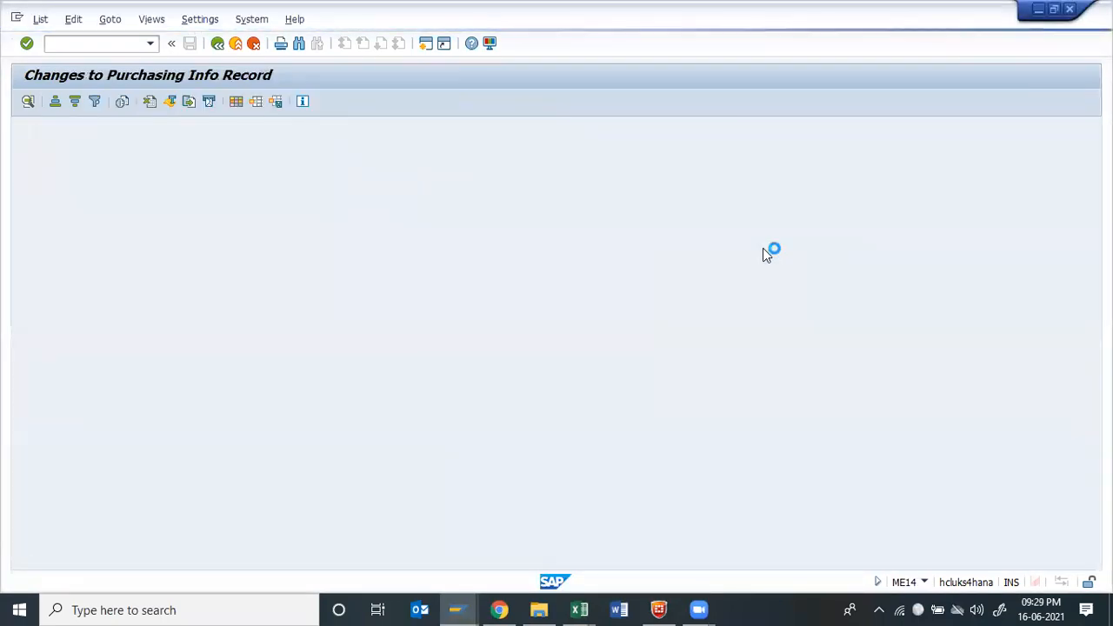
key(F3)
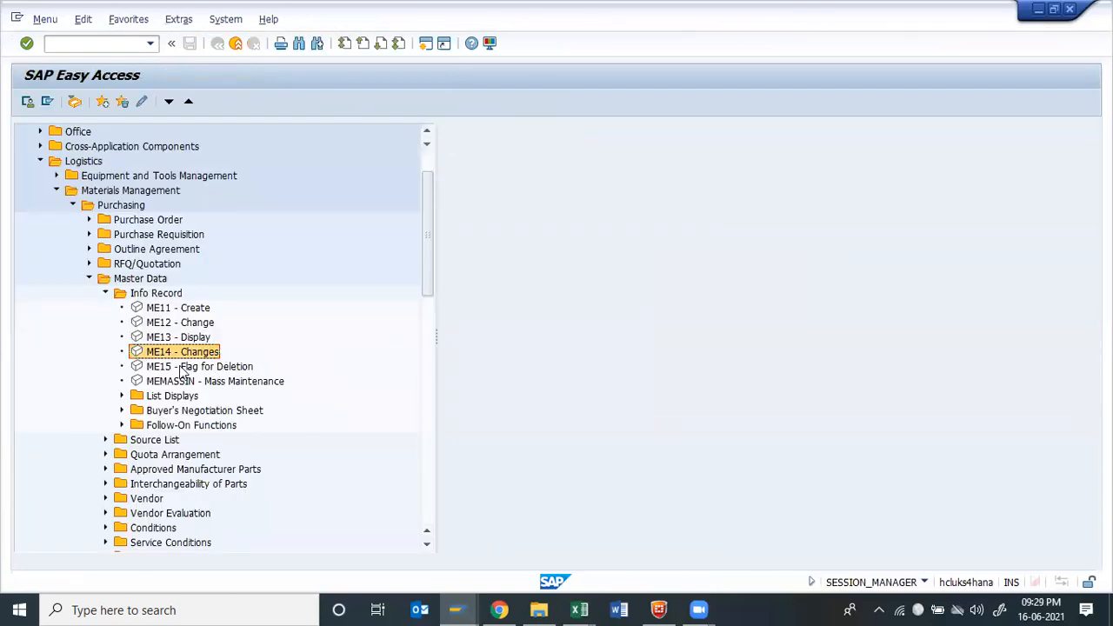
Flag the complete info record and its purchasing organization data for deletion in ME15 and save the record.
click(184, 369)
double_click(183, 369)
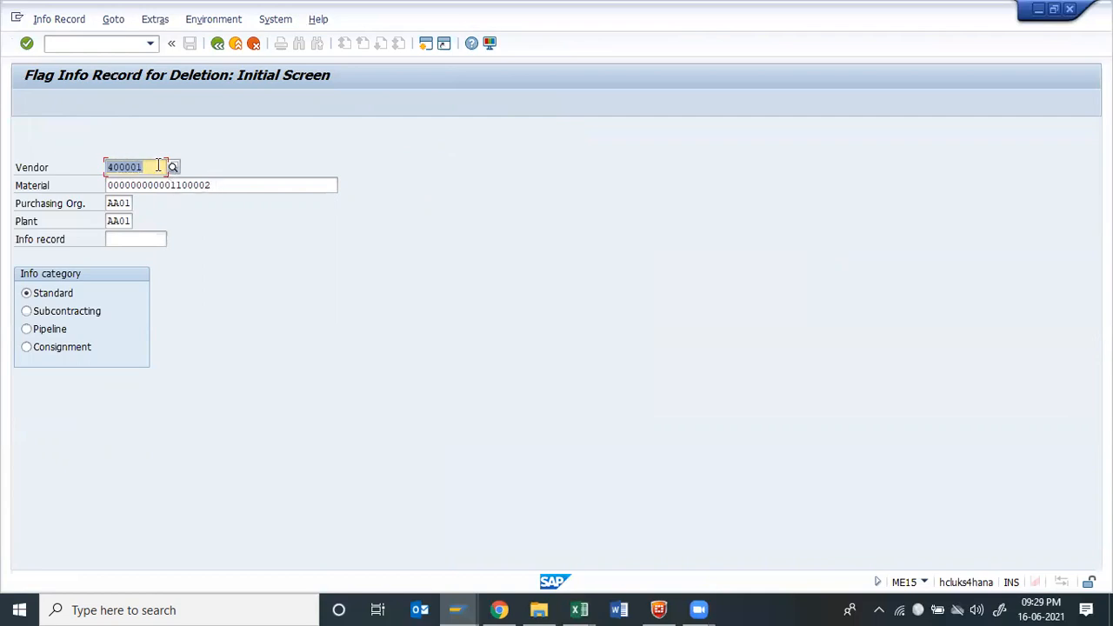
key(Return)
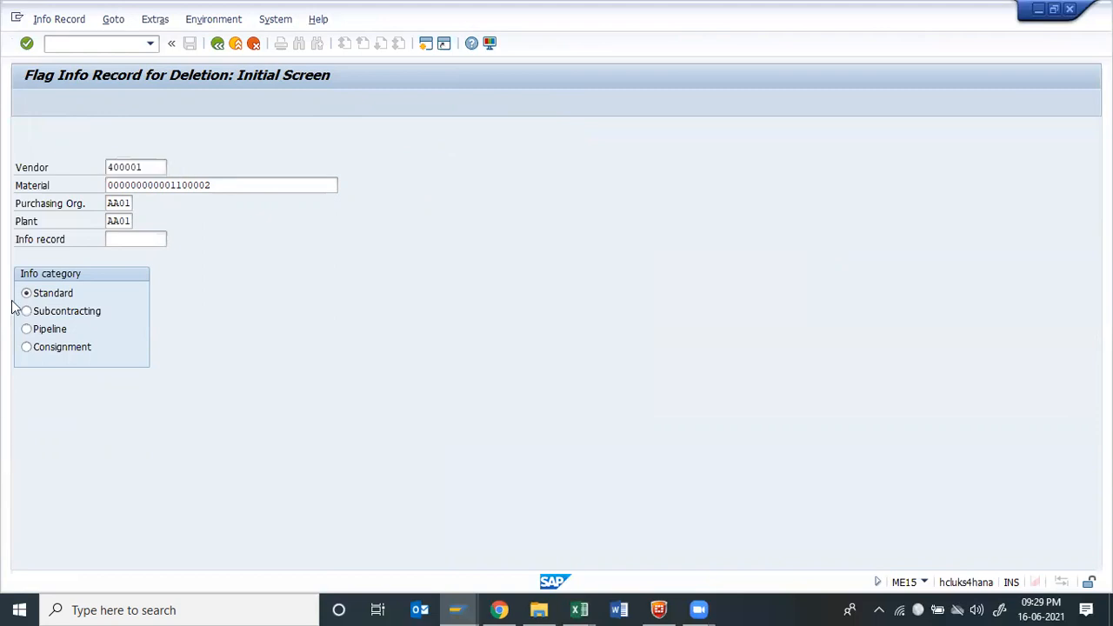
click(33, 277)
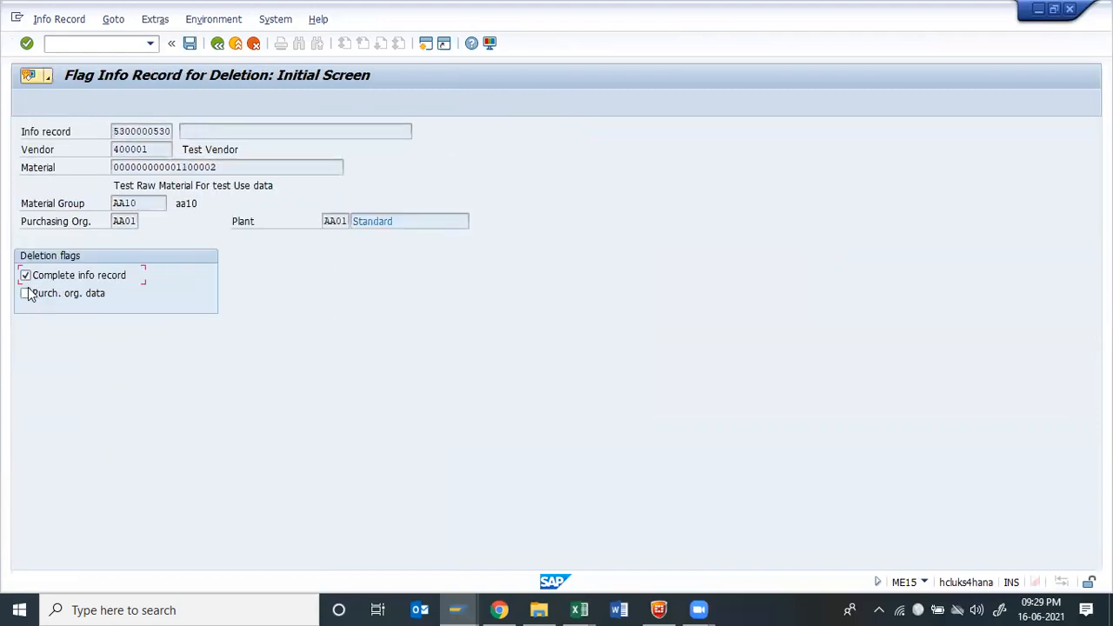
click(61, 296)
key(F3)
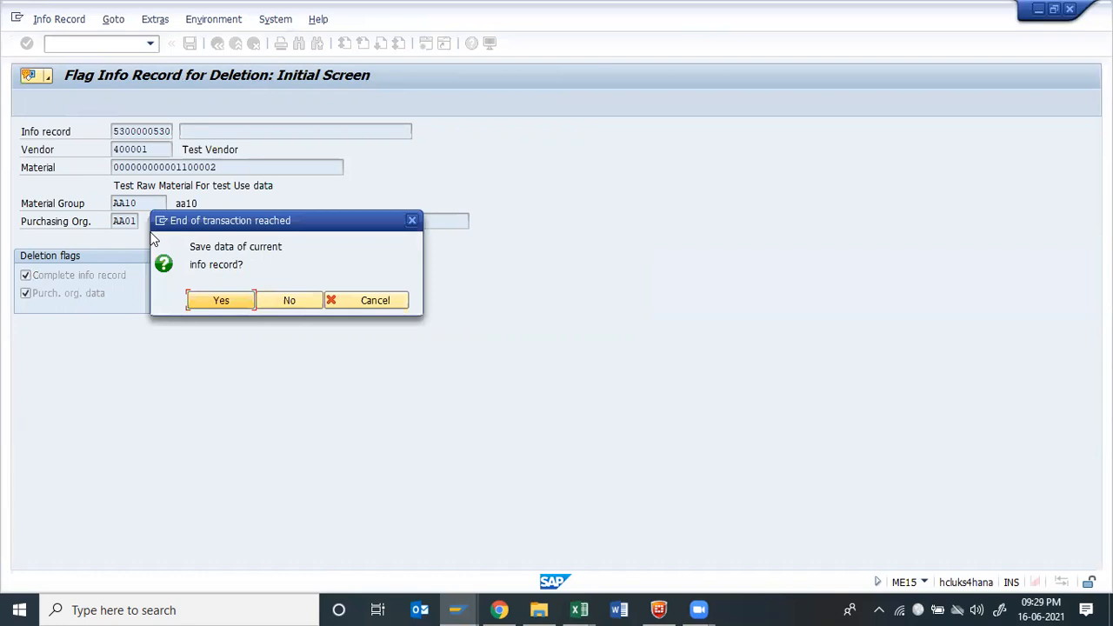
click(212, 304)
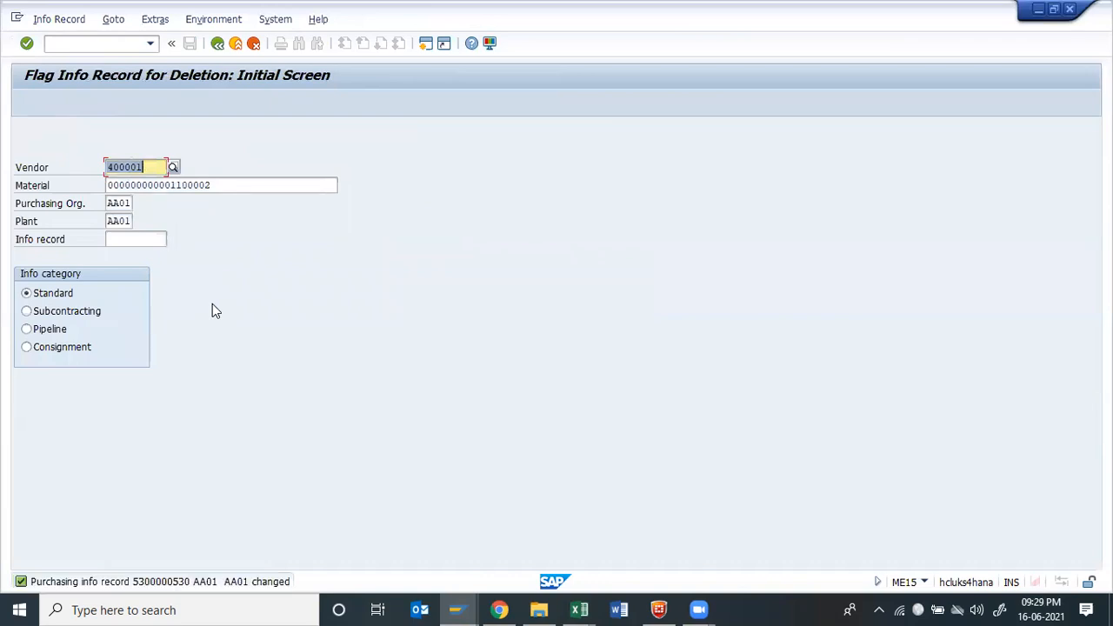
Leave ME15 and open the flagged info record's general data in ME12, continuing past the initial screen.
key(Return)
key(Up)
key(Up)
key(Up)
key(Return)
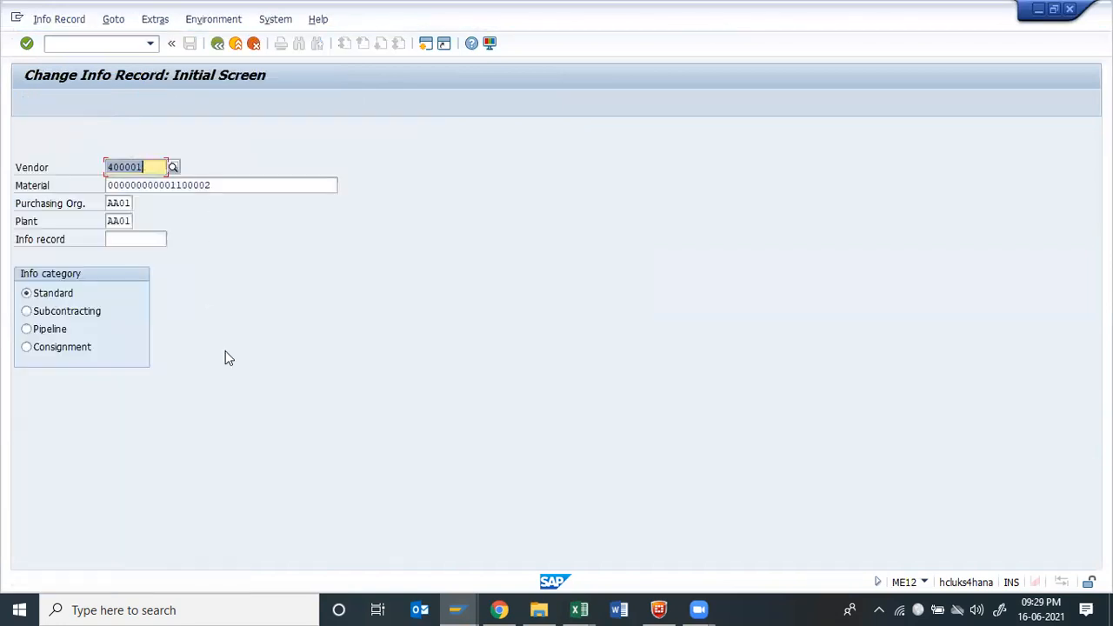
key(Return)
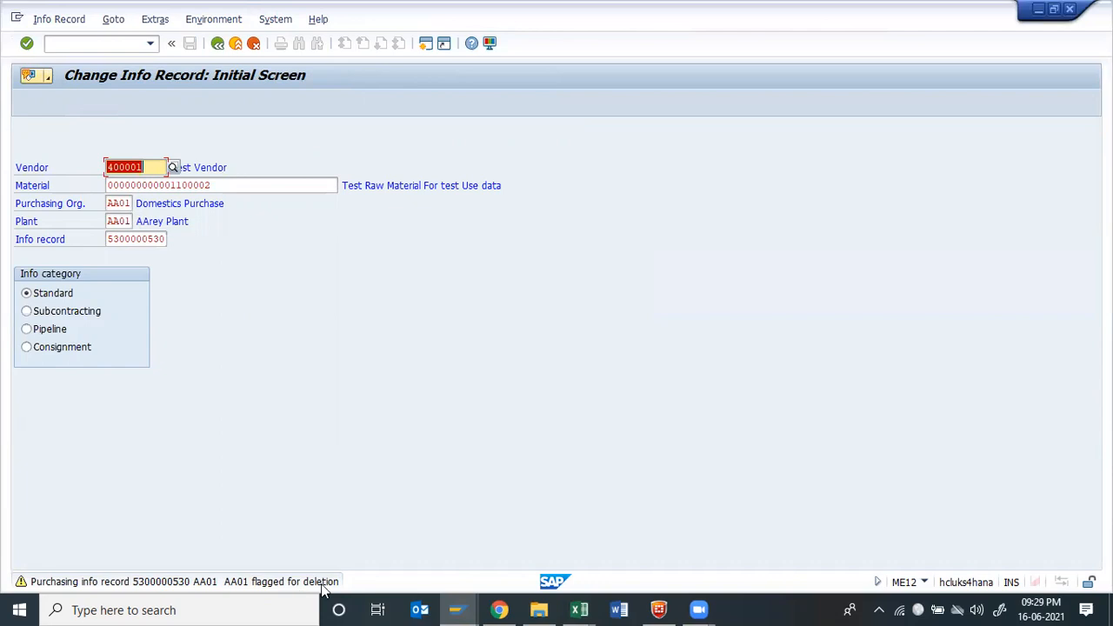
key(Return)
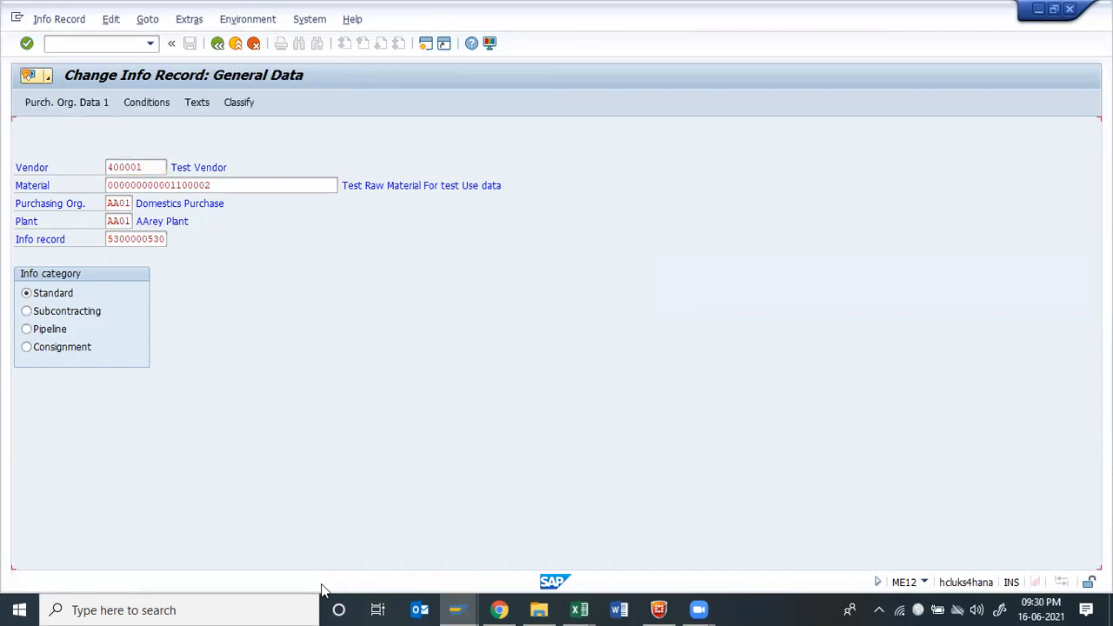
Clear the complete info record and purchasing organization data deletion flags, save the info record and leave ME12.
click(222, 13)
mouse_move(192, 26)
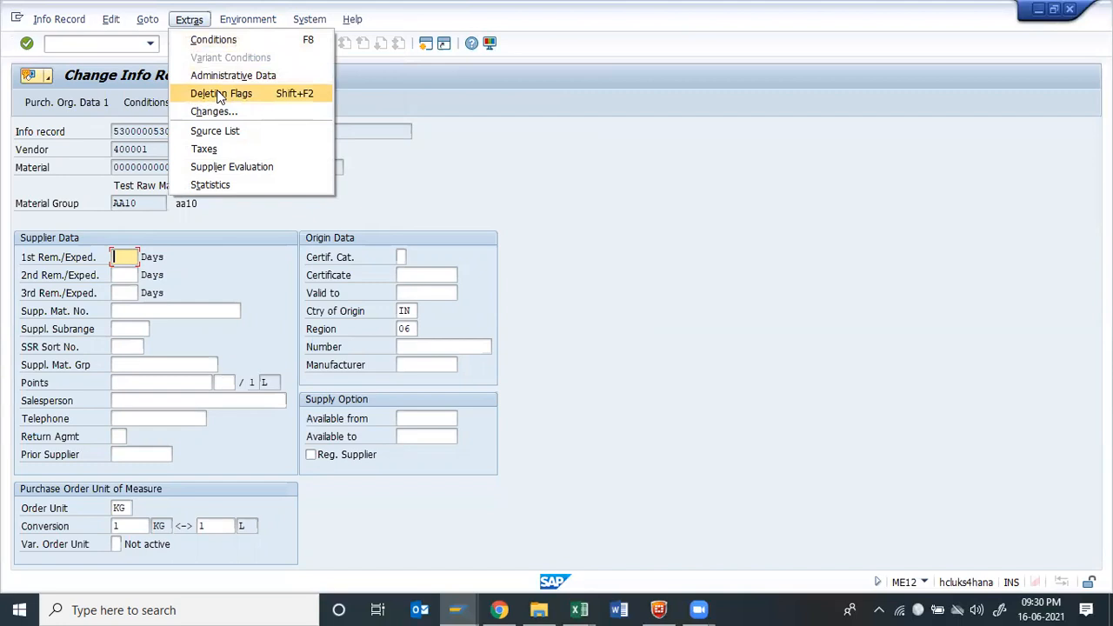
click(294, 95)
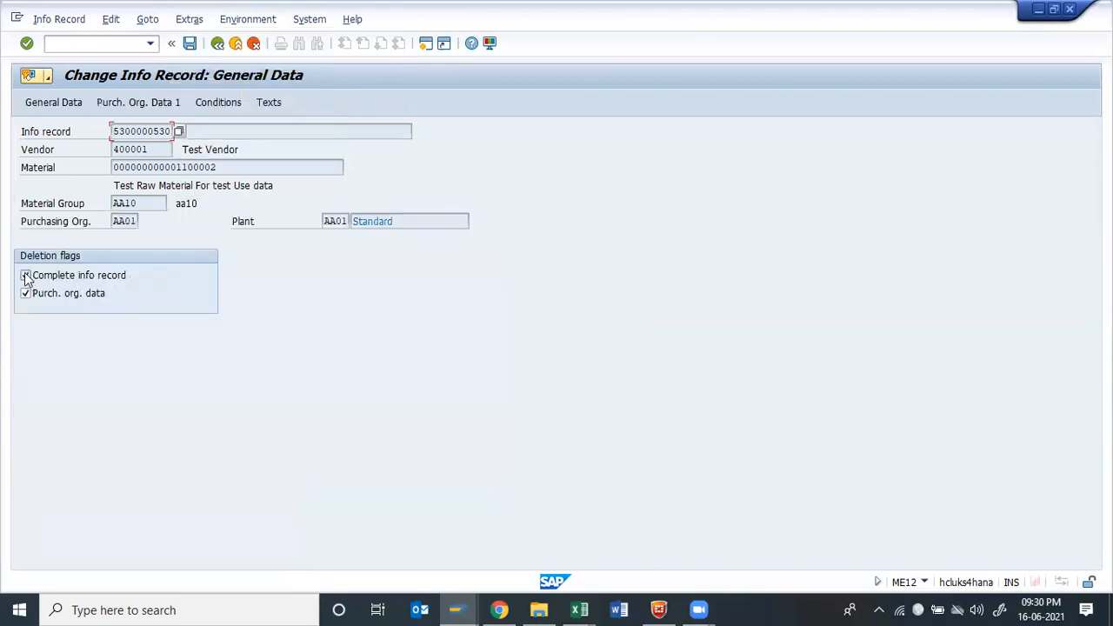
click(26, 274)
click(26, 293)
click(191, 48)
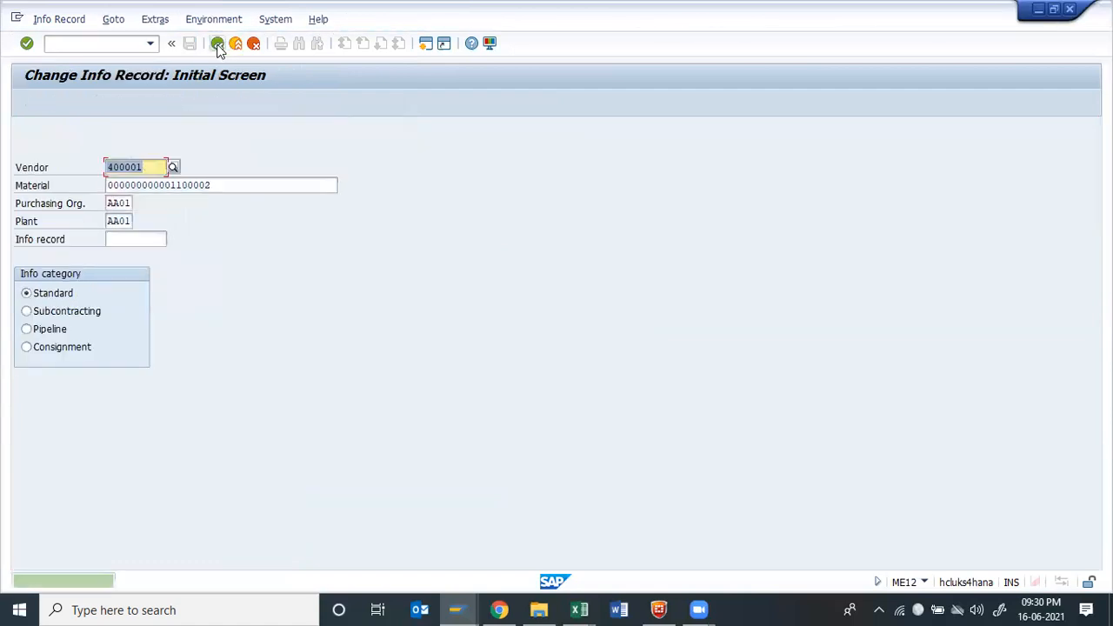
key(F3)
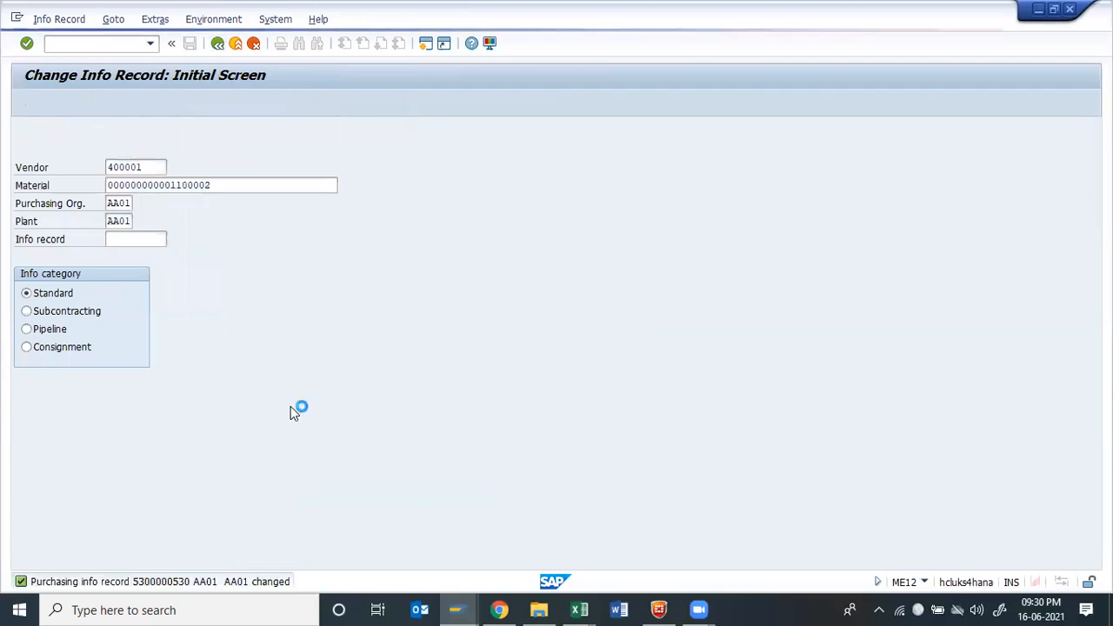
key(Down)
key(Down)
key(Return)
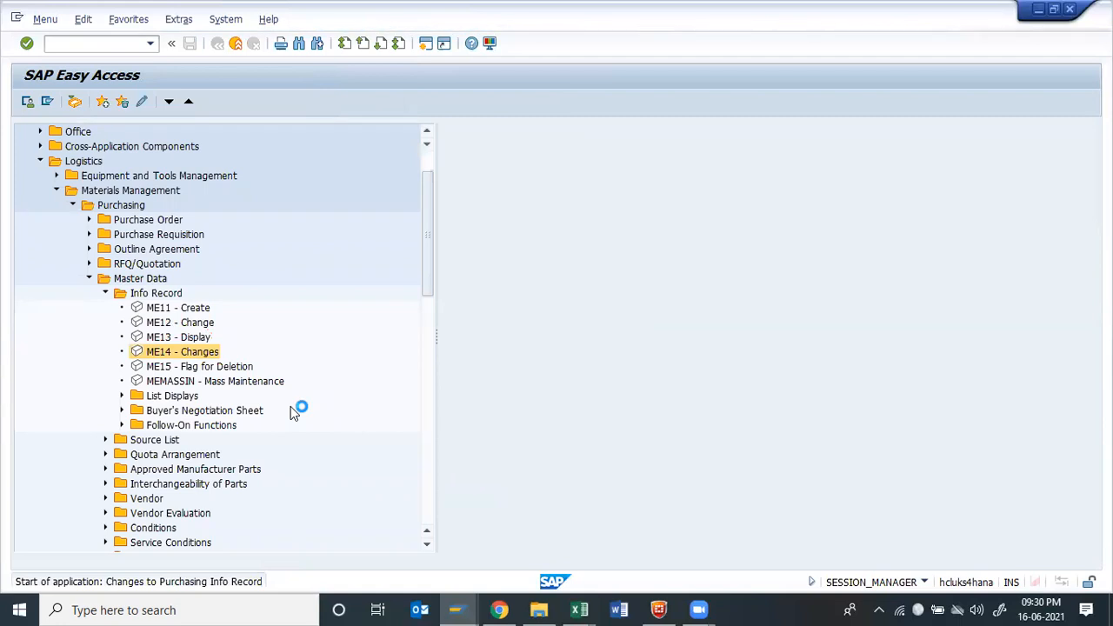
key(Return)
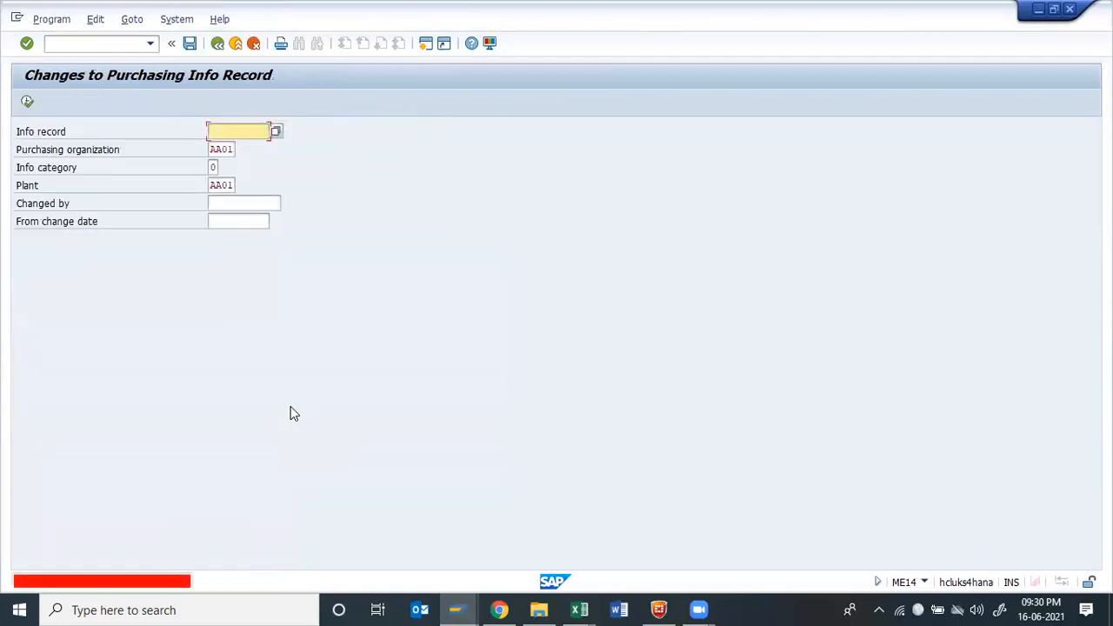
key(Tab)
key(F3)
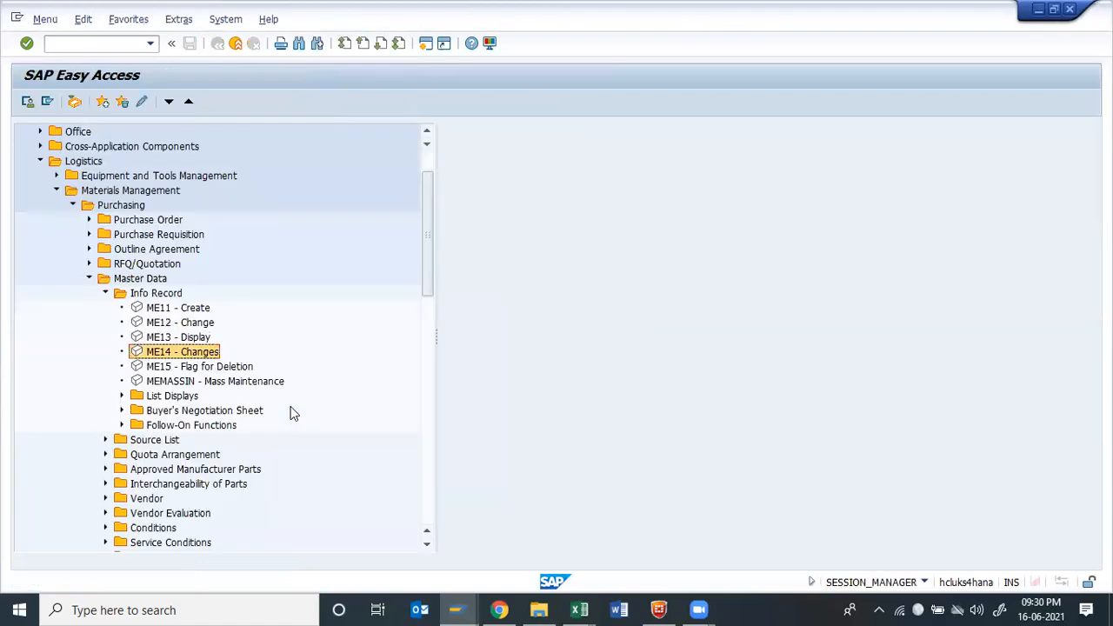
Open the info record in ME15, check its two deletion flags and leave without making changes.
key(Down)
key(Down)
key(Up)
key(Return)
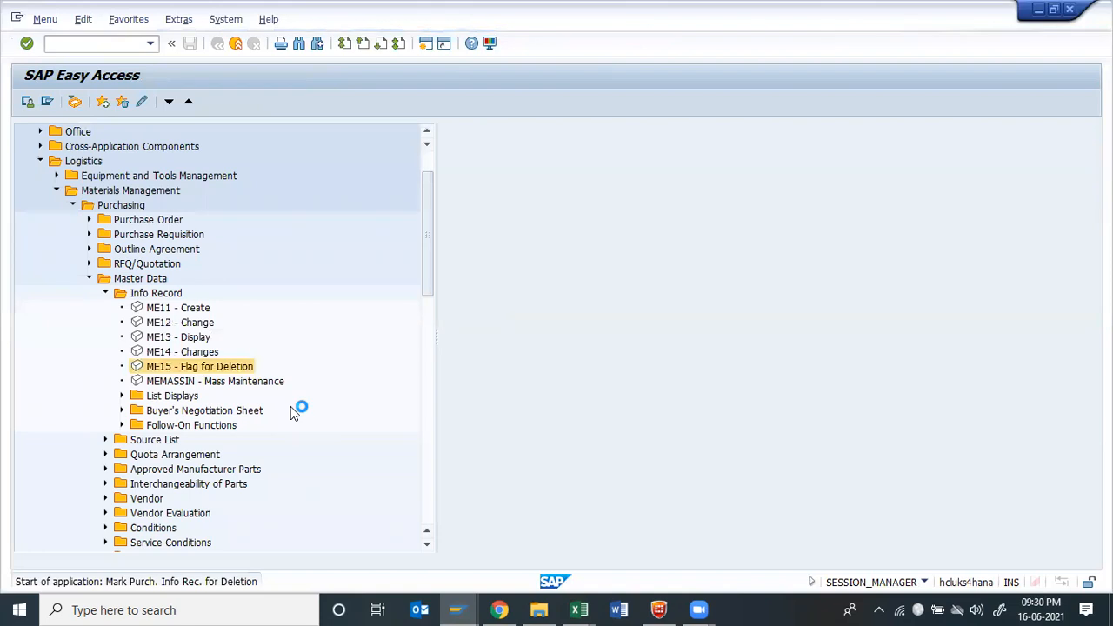
key(Return)
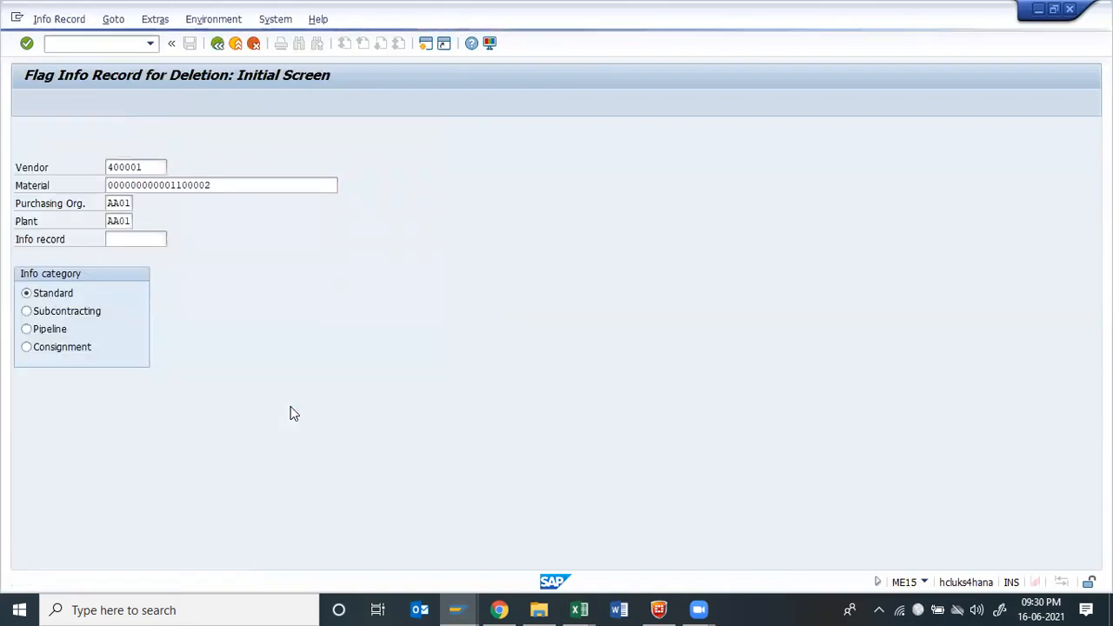
click(99, 294)
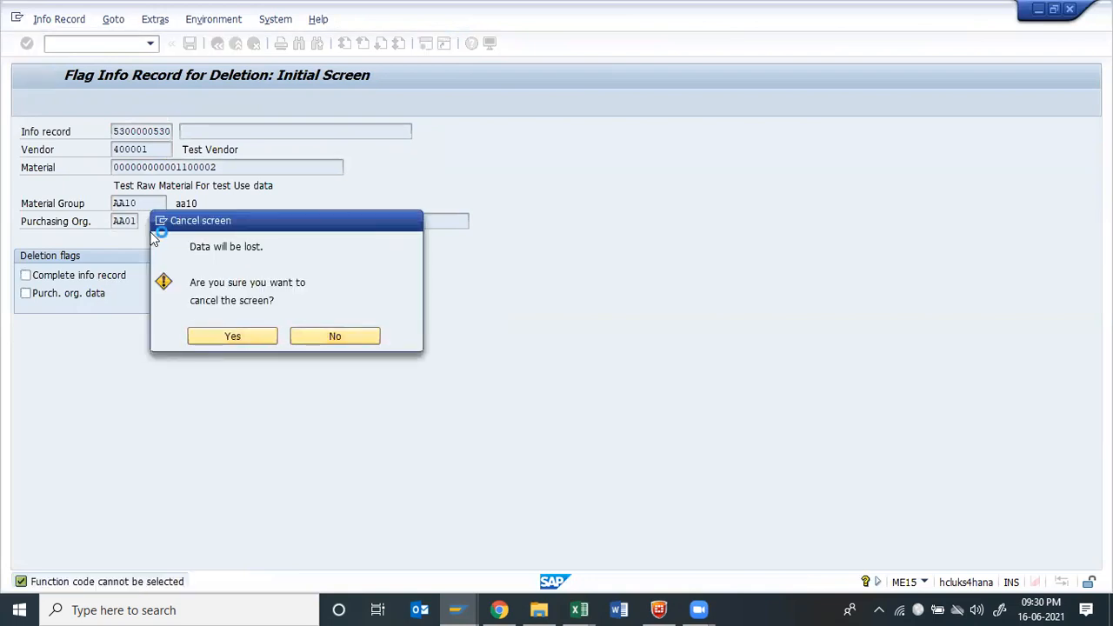
key(Escape)
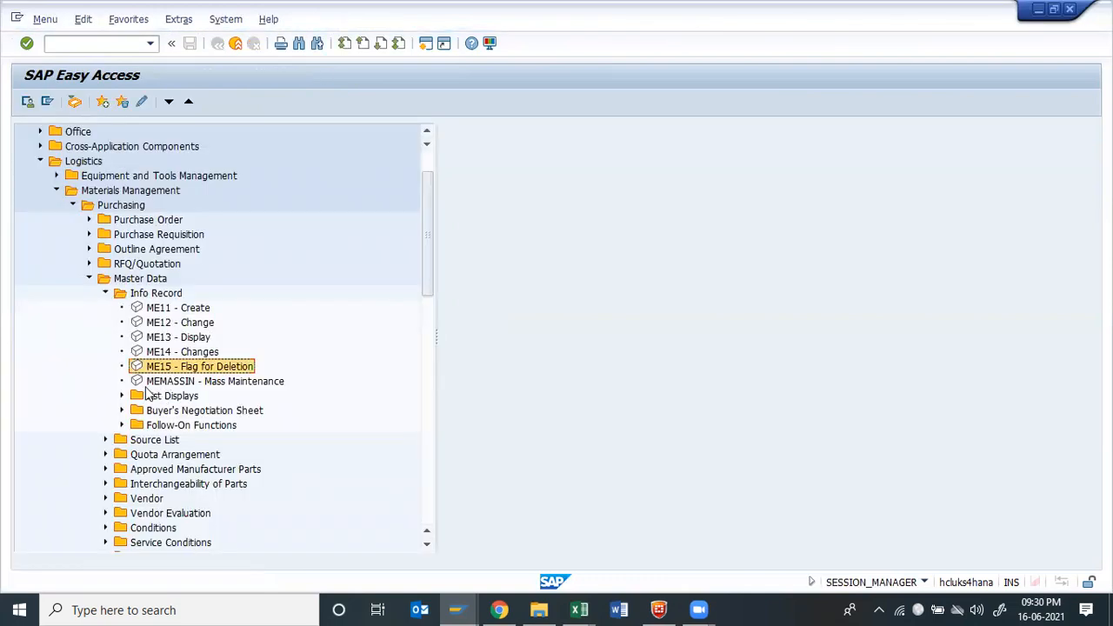
Expand the info record list displays and open the ME1L report for info records by vendor.
click(122, 396)
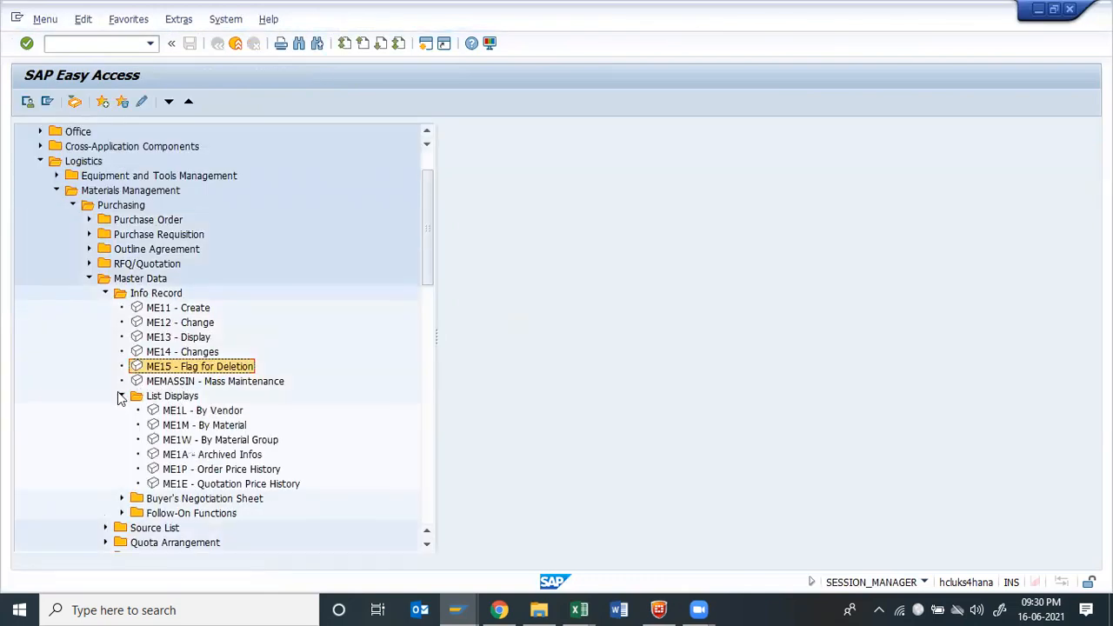
click(204, 411)
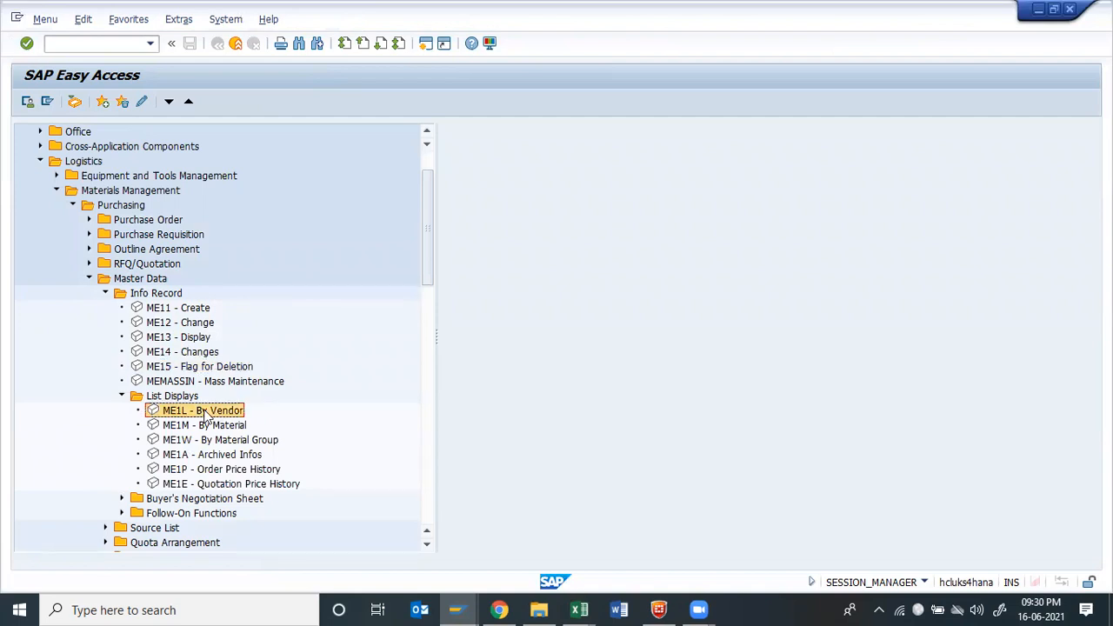
double_click(207, 414)
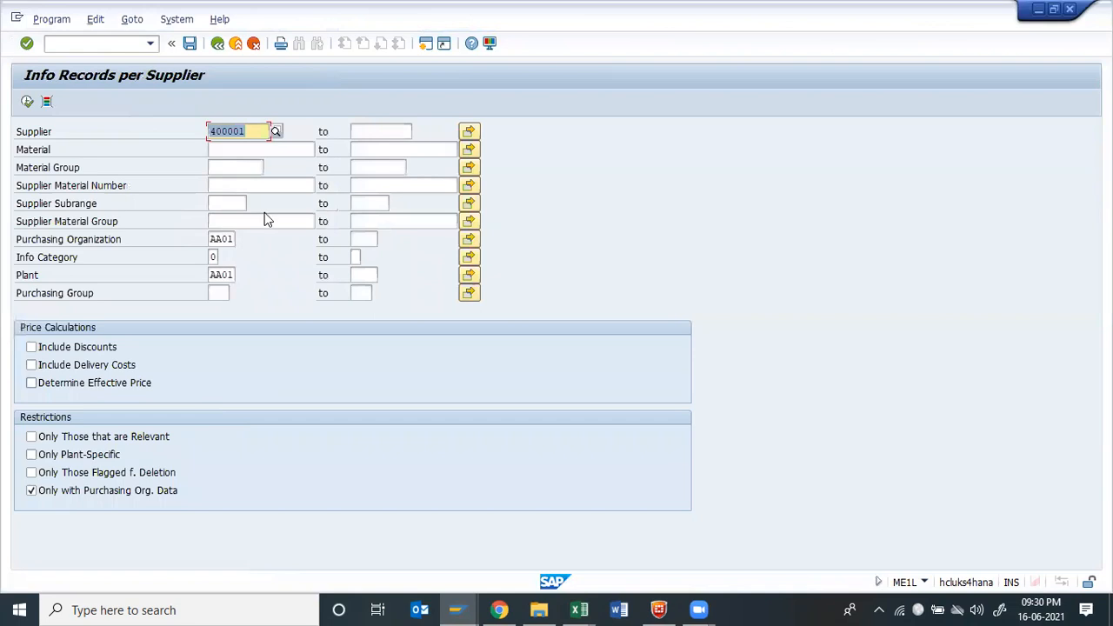
Clear the purchasing organization and plant criteria and try to run the info records per supplier list, declining the detailed error description.
click(227, 238)
key(ctrl+a)
key(BackSpace)
key(Tab)
key(Tab)
key(Tab)
key(Tab)
key(Tab)
key(Tab)
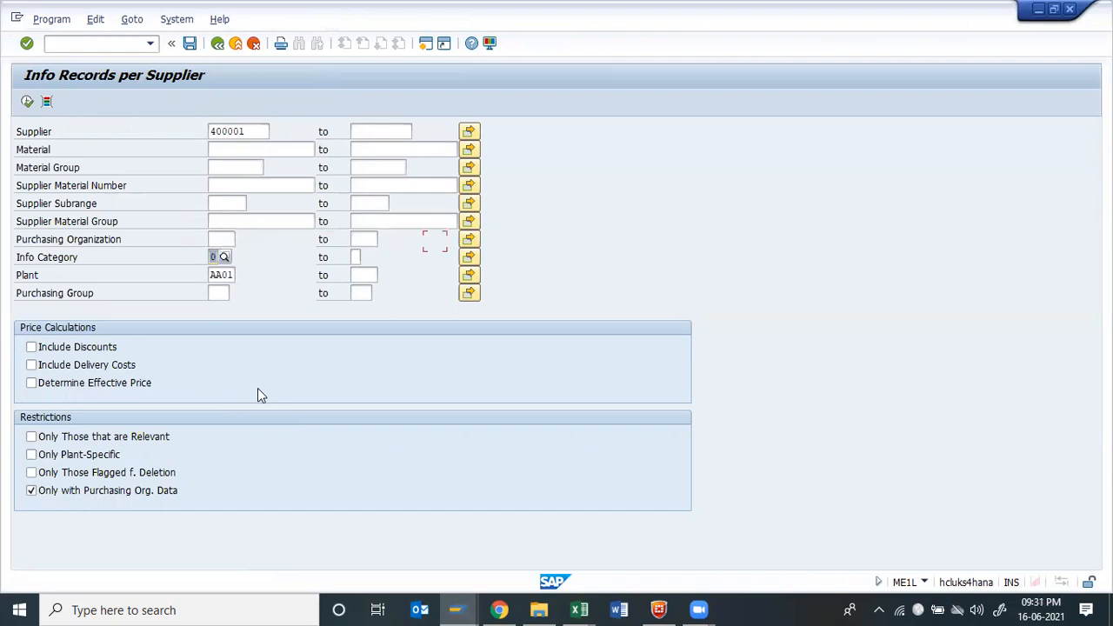
key(BackSpace)
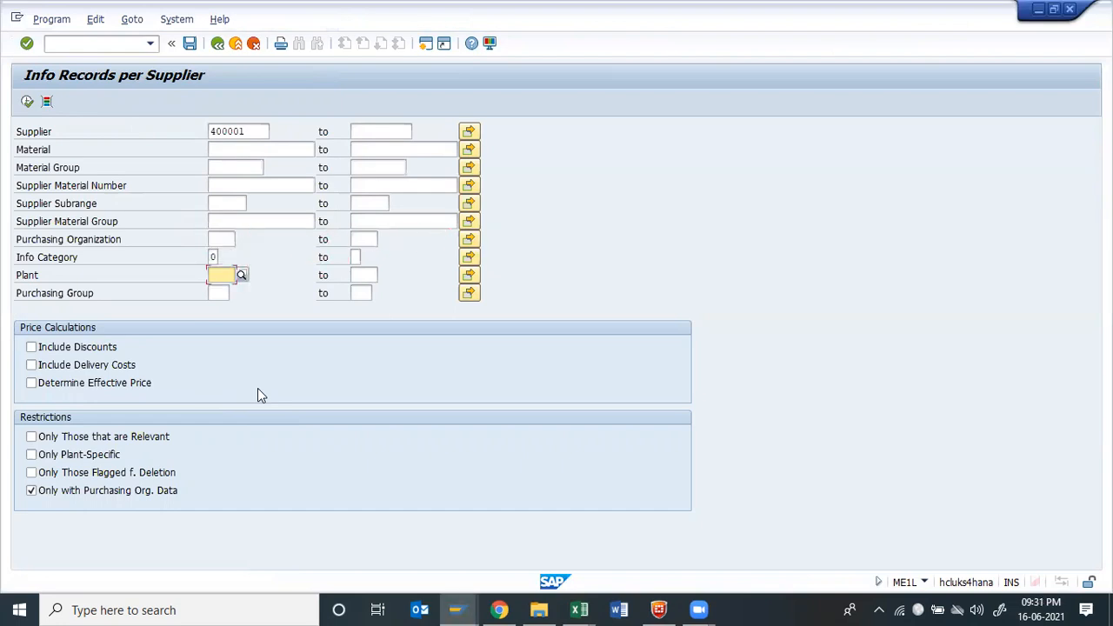
key(F8)
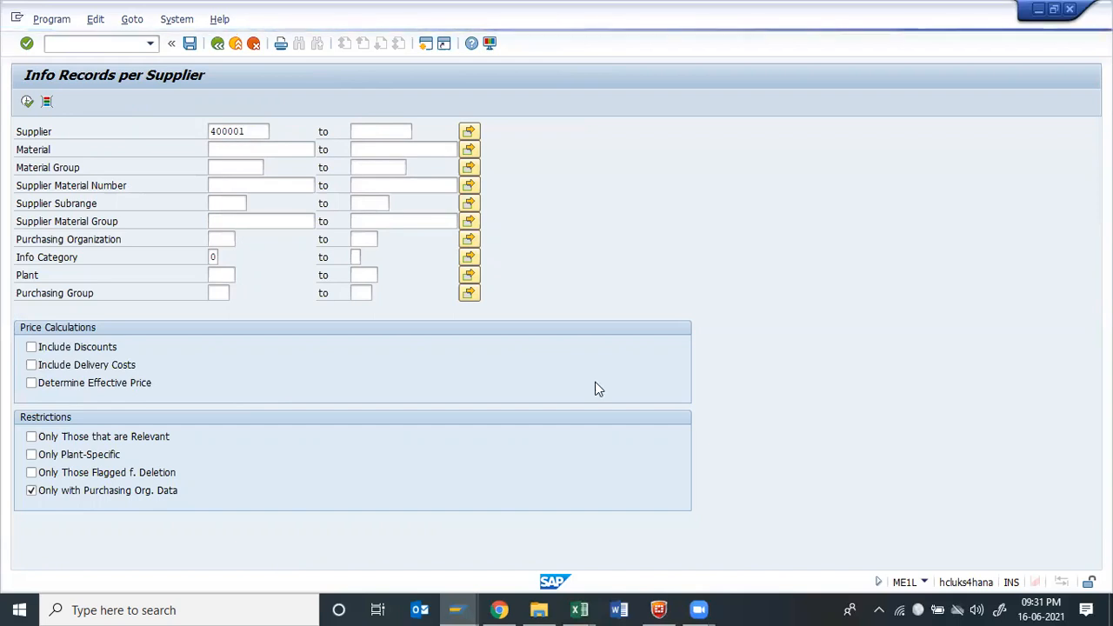
click(652, 383)
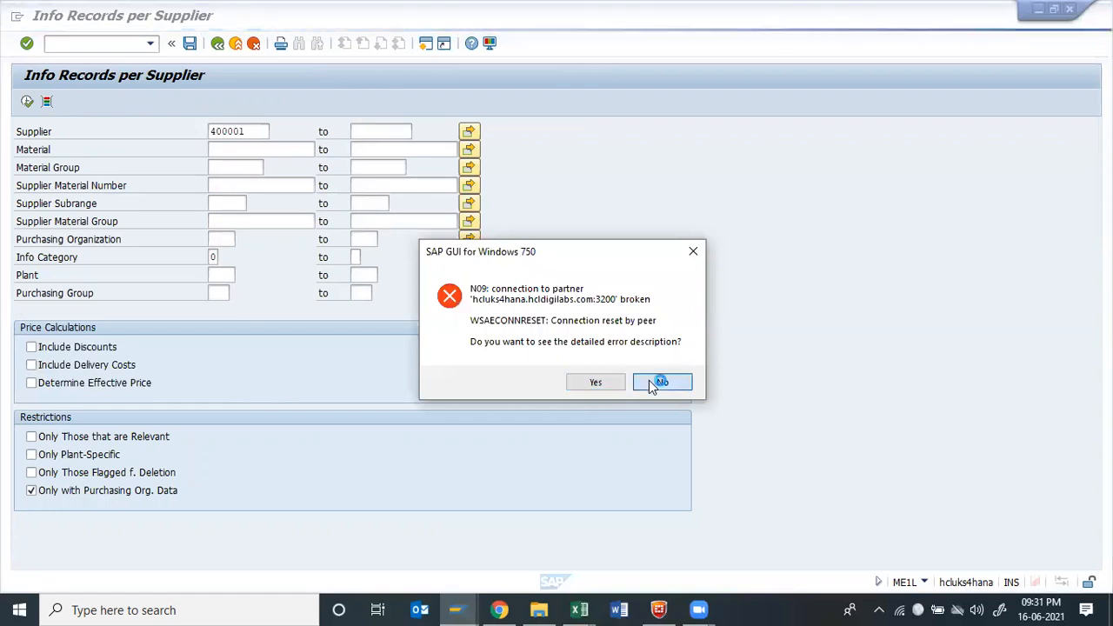